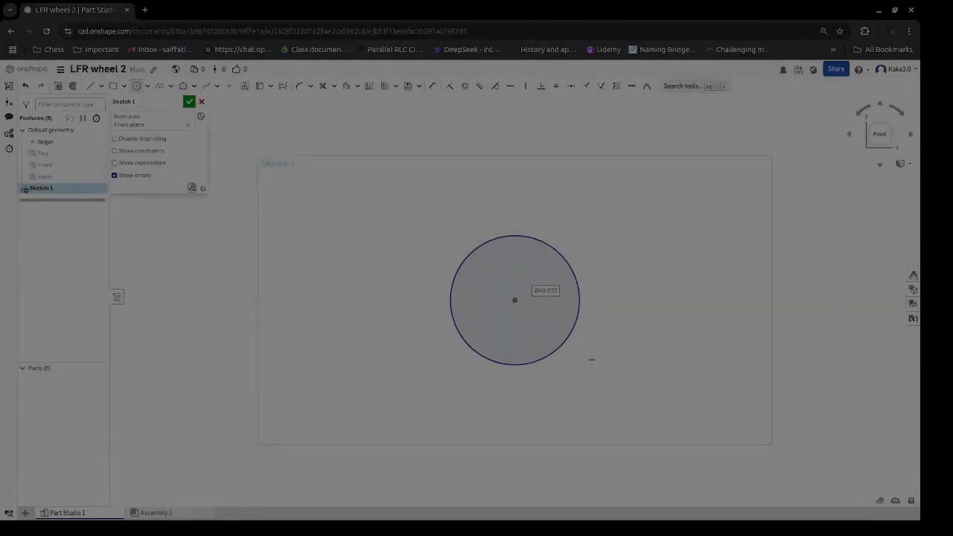
Set the sketched circle's diameter to 30 mm and move its dimension label below the circle.
{"action": "type", "text": "30"}
{"action": "key", "text": "Return"}
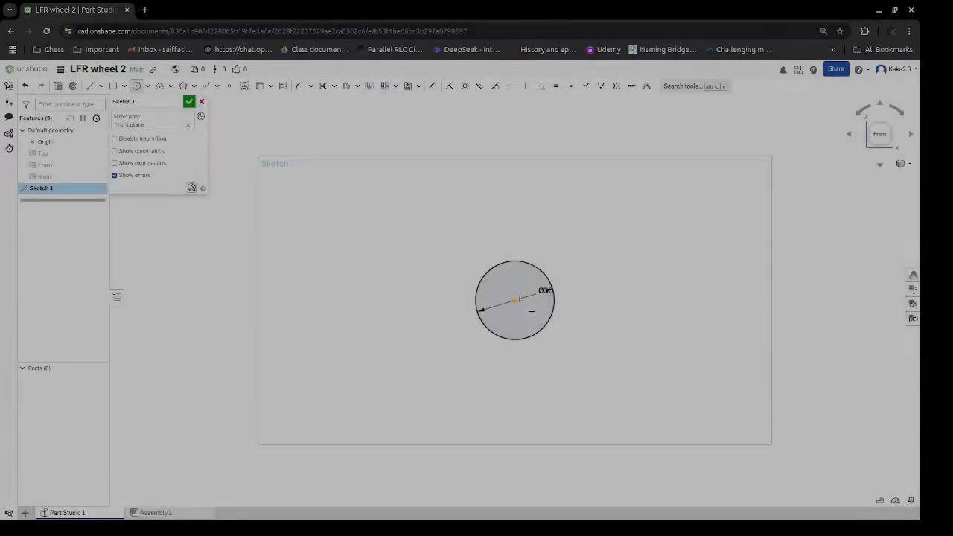
{"action": "left_click", "coordinate": [516, 300]}
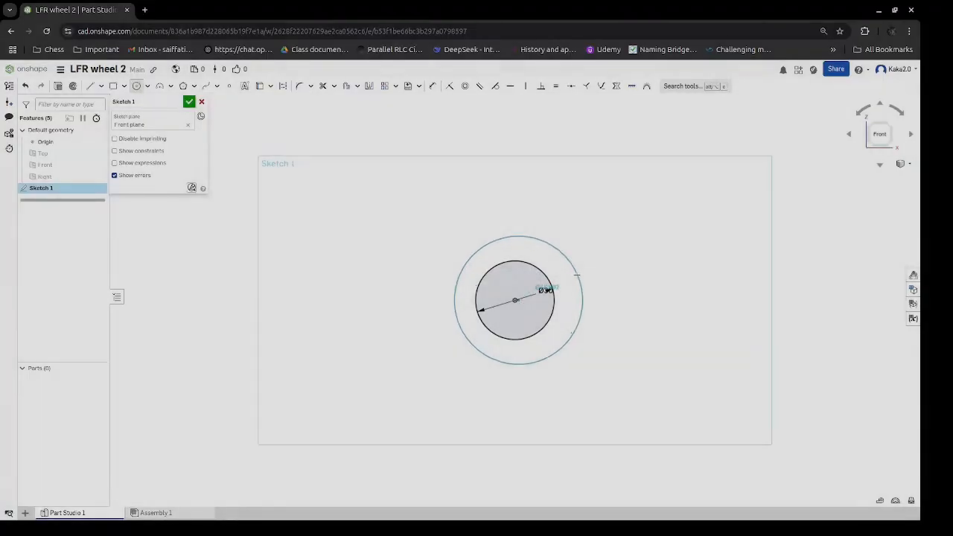
{"action": "key", "text": "Escape"}
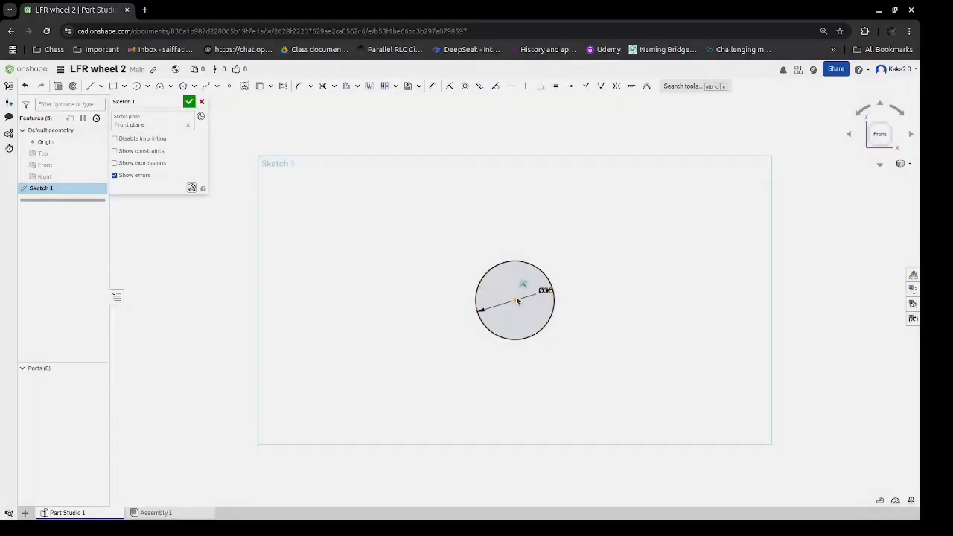
{"action": "left_click_drag", "start_coordinate": [548, 290], "coordinate": [569, 416]}
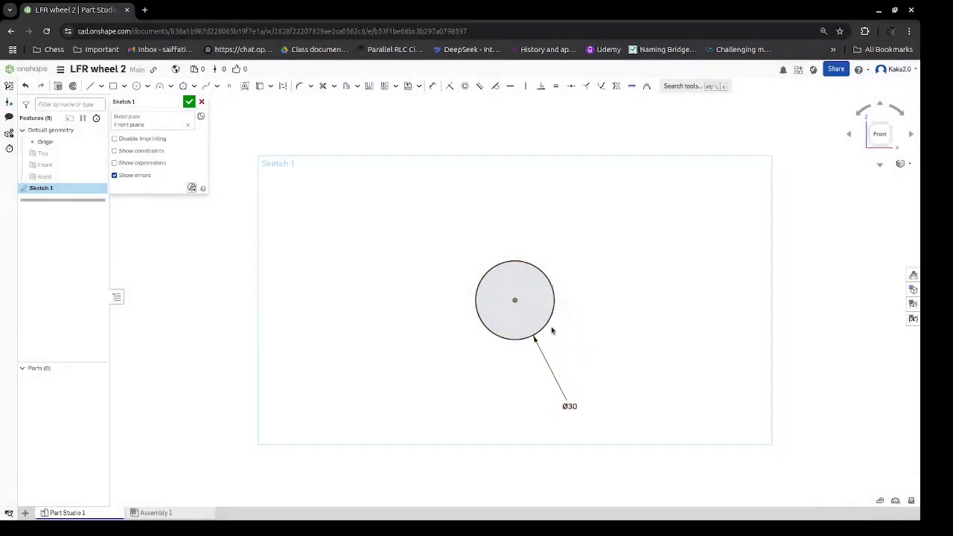
Offset the 30 mm circle outward by 2.5 mm and move the offset dimension clear of the rings.
{"action": "key", "text": "o"}
{"action": "left_click", "coordinate": [550, 326]}
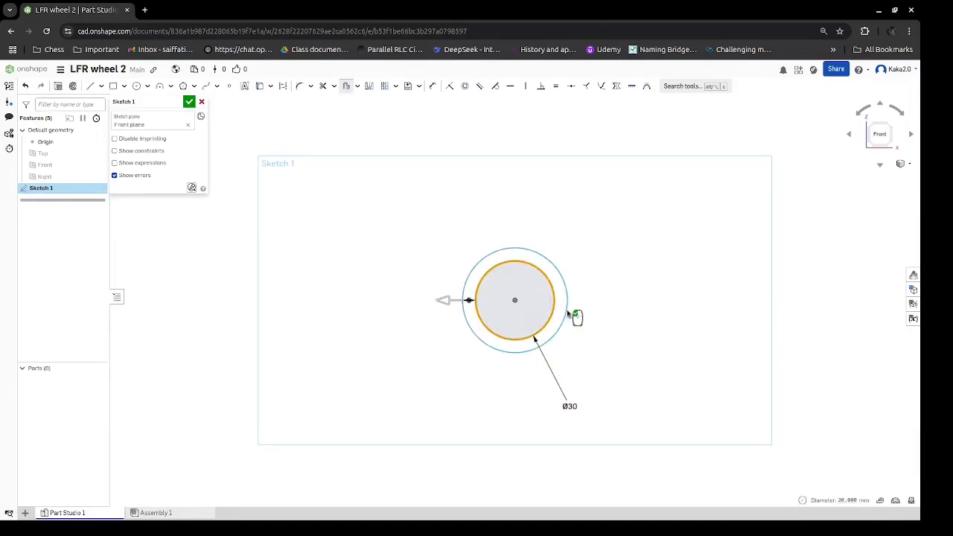
{"action": "left_click", "coordinate": [462, 292]}
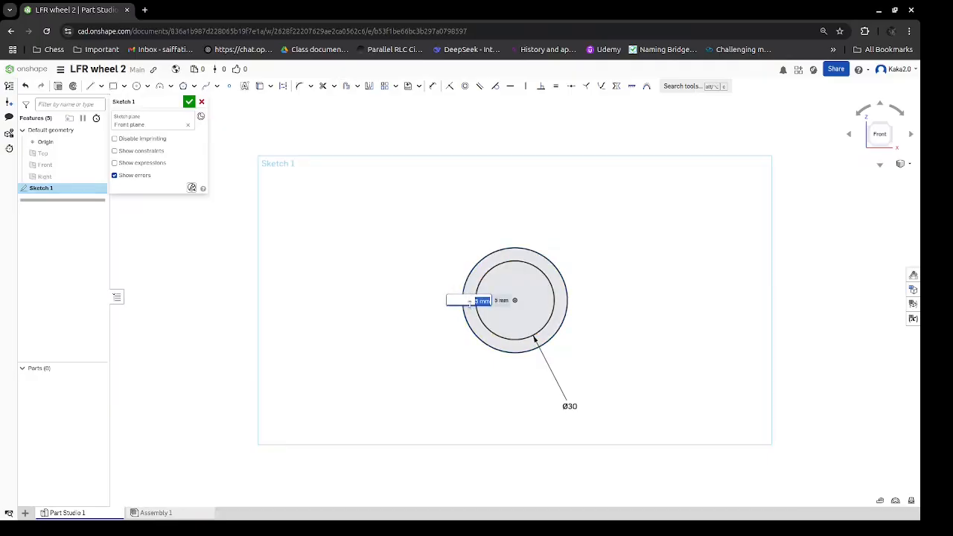
{"action": "type", "text": "3"}
{"action": "key", "text": "Return"}
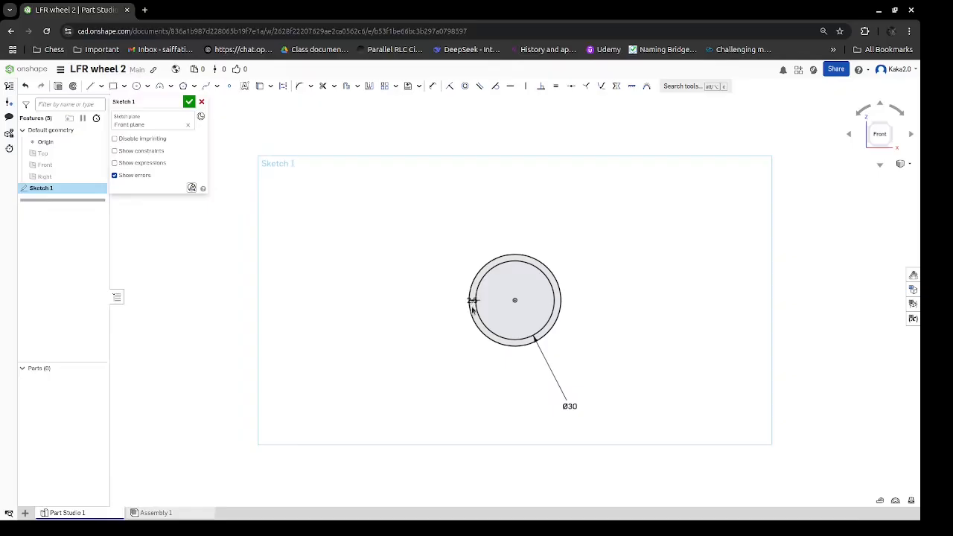
{"action": "scroll", "coordinate": [516, 311], "scroll_direction": "up", "scroll_amount": 5}
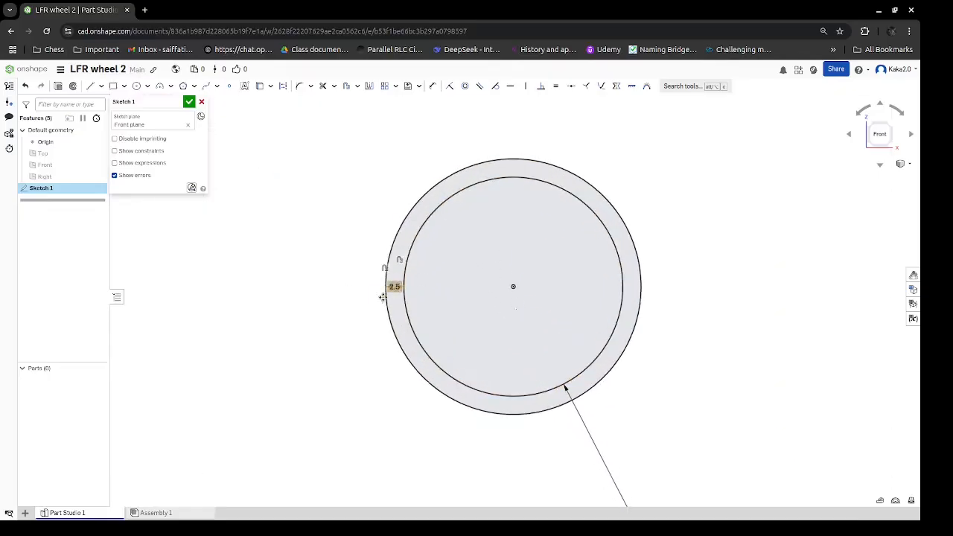
{"action": "left_click_drag", "start_coordinate": [394, 286], "coordinate": [359, 395]}
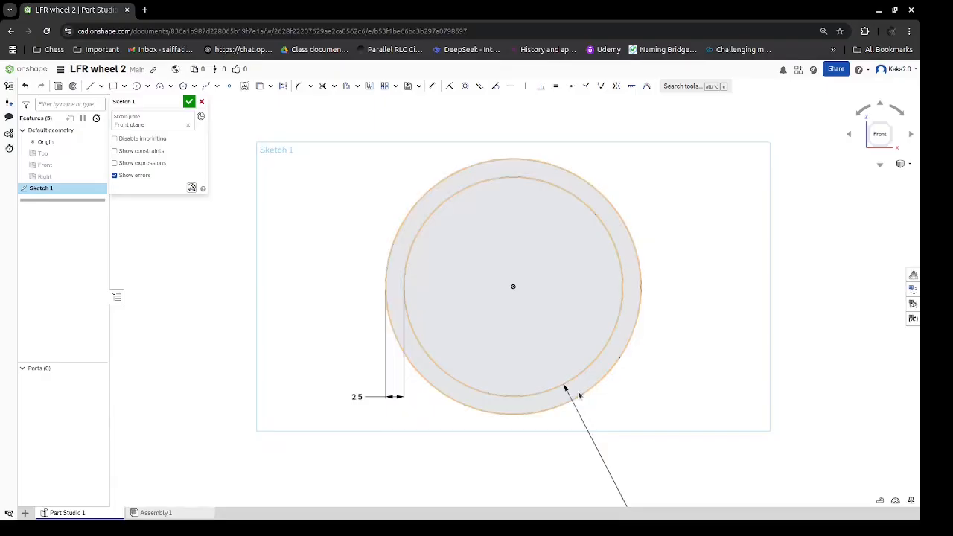
Sketch a concentric circle of 4 mm diameter at the origin.
{"action": "key", "text": "c"}
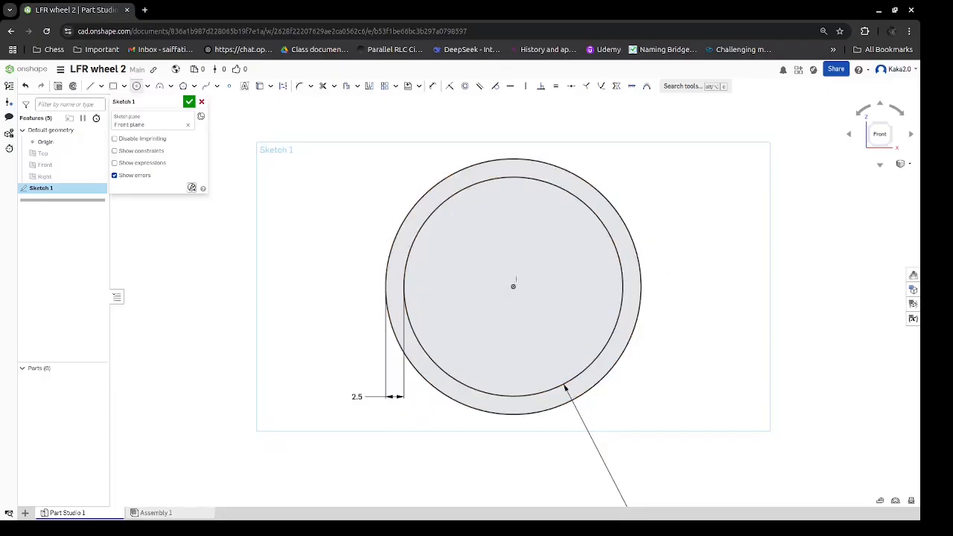
{"action": "left_click", "coordinate": [513, 287]}
{"action": "left_click", "coordinate": [514, 315]}
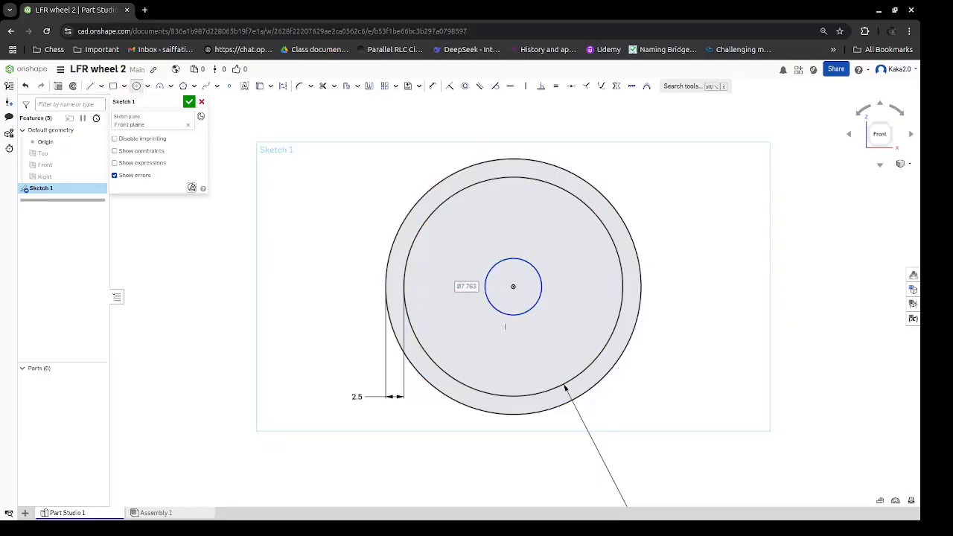
{"action": "type", "text": "4"}
{"action": "key", "text": "Return"}
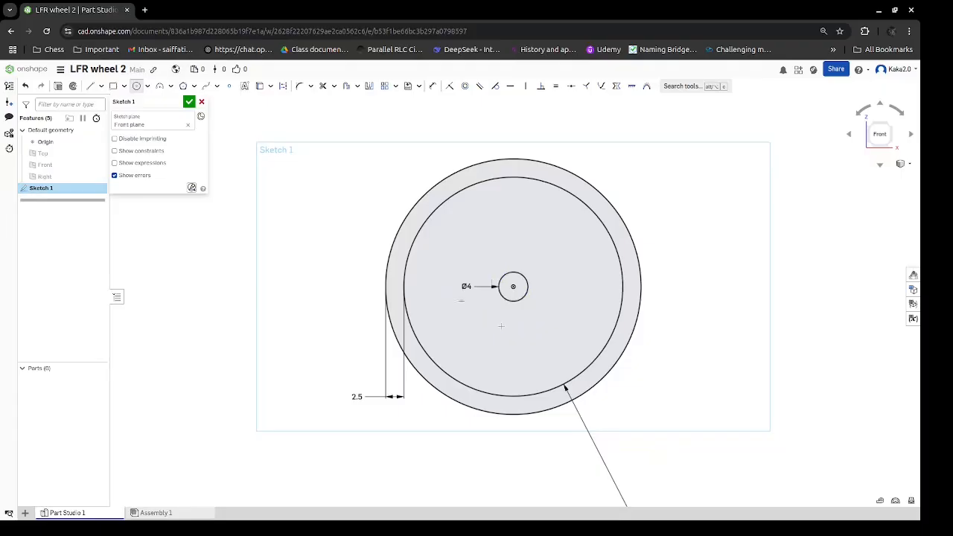
Sketch a vertical line about 14.67 mm long through the origin and convert it to construction geometry.
{"action": "scroll", "coordinate": [526, 301], "scroll_direction": "up", "scroll_amount": 5}
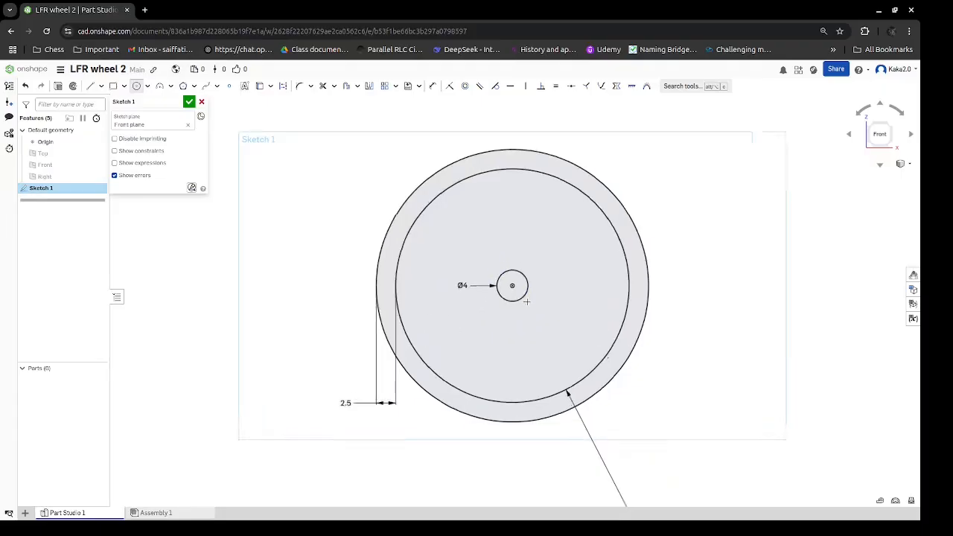
{"action": "scroll", "coordinate": [526, 302], "scroll_direction": "up", "scroll_amount": 2}
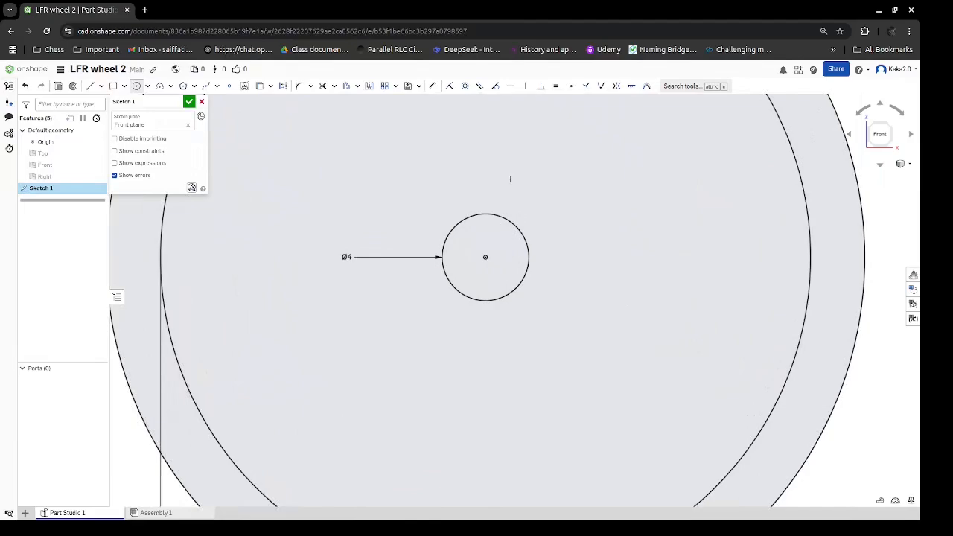
{"action": "middle_click_drag", "start_coordinate": [510, 179], "coordinate": [527, 249]}
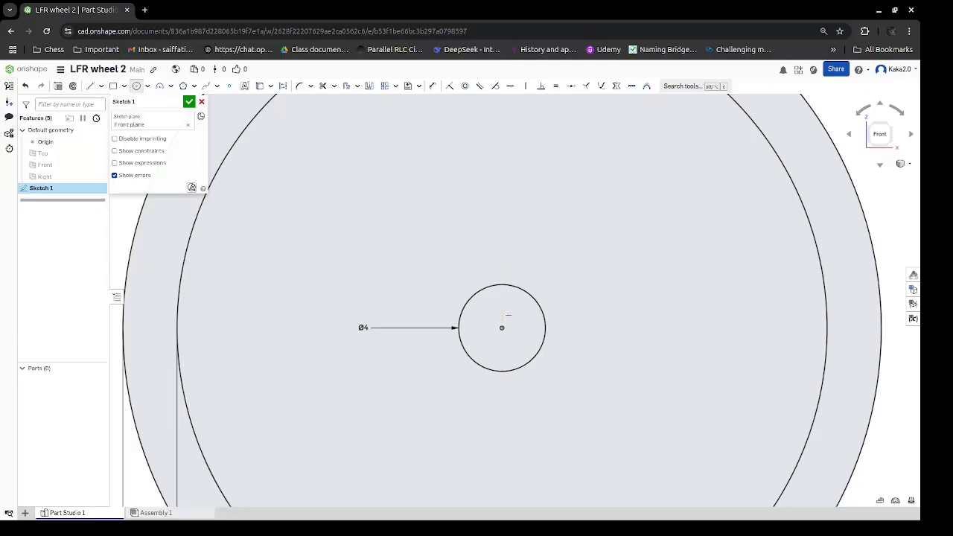
{"action": "key", "text": "l"}
{"action": "left_click", "coordinate": [502, 328]}
{"action": "left_click", "coordinate": [501, 184]}
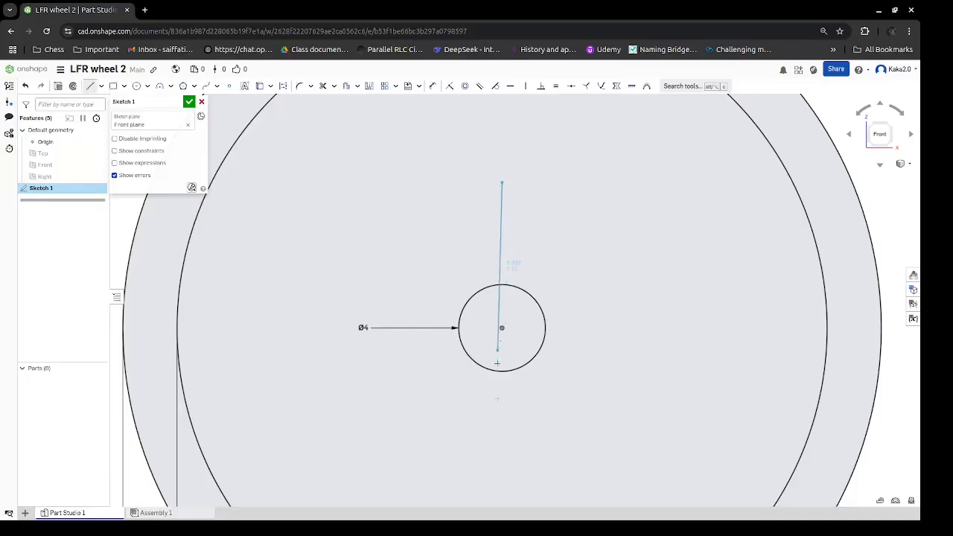
{"action": "left_click", "coordinate": [502, 500]}
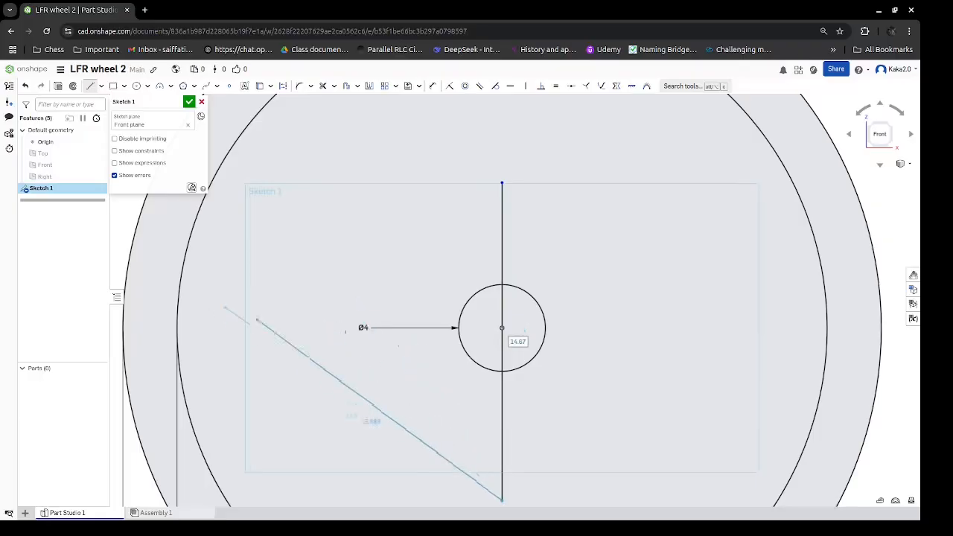
{"action": "key", "text": "Escape"}
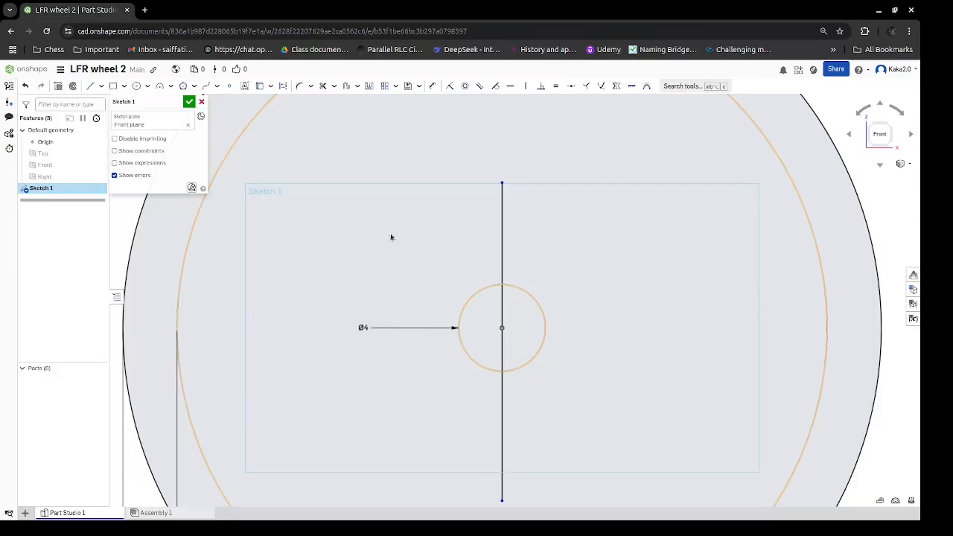
{"action": "left_click", "coordinate": [502, 234]}
{"action": "key", "text": "q"}
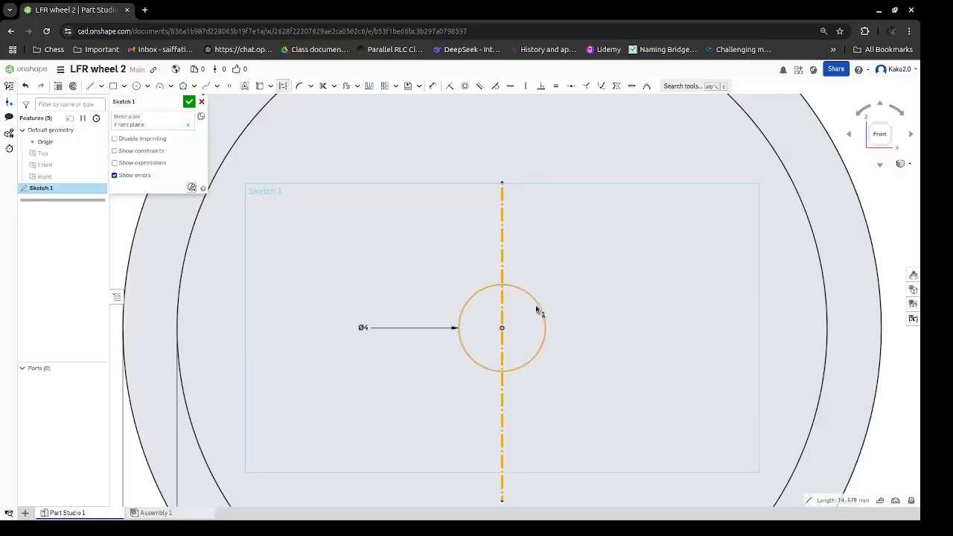
Sketch a 1 mm wide construction center point rectangle on the 4 mm circle's right quadrant and trim its inner vertical edge.
{"action": "left_click", "coordinate": [123, 86]}
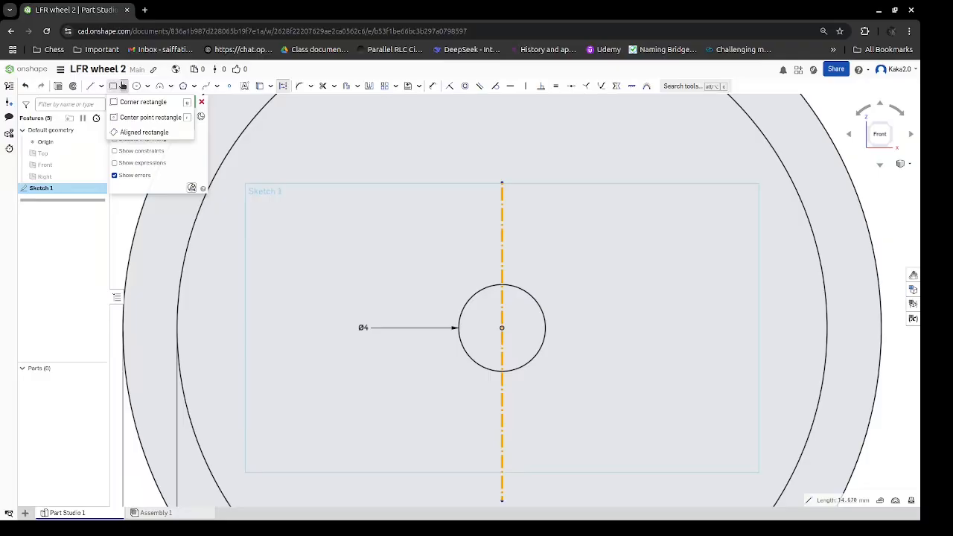
{"action": "left_click", "coordinate": [131, 123]}
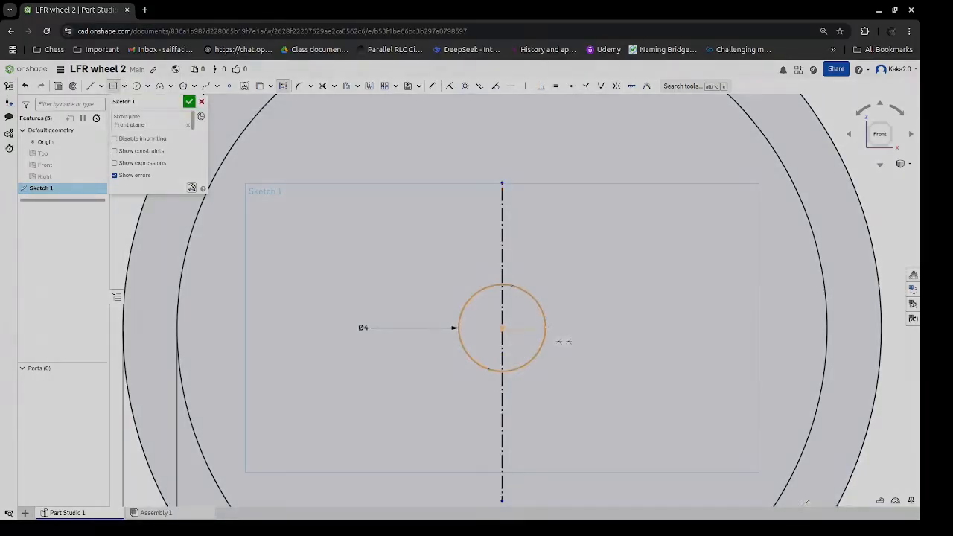
{"action": "left_click", "coordinate": [545, 328]}
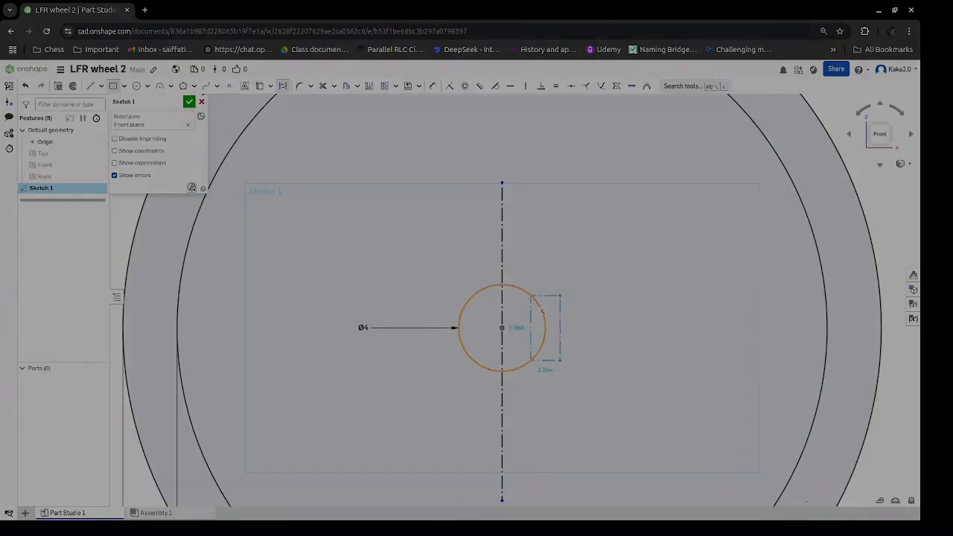
{"action": "left_click", "coordinate": [531, 295]}
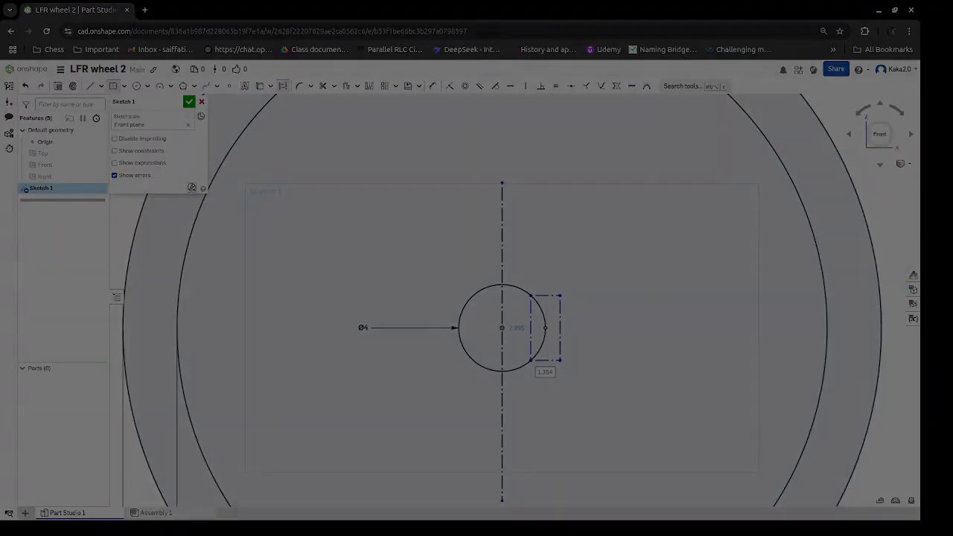
{"action": "type", "text": "1"}
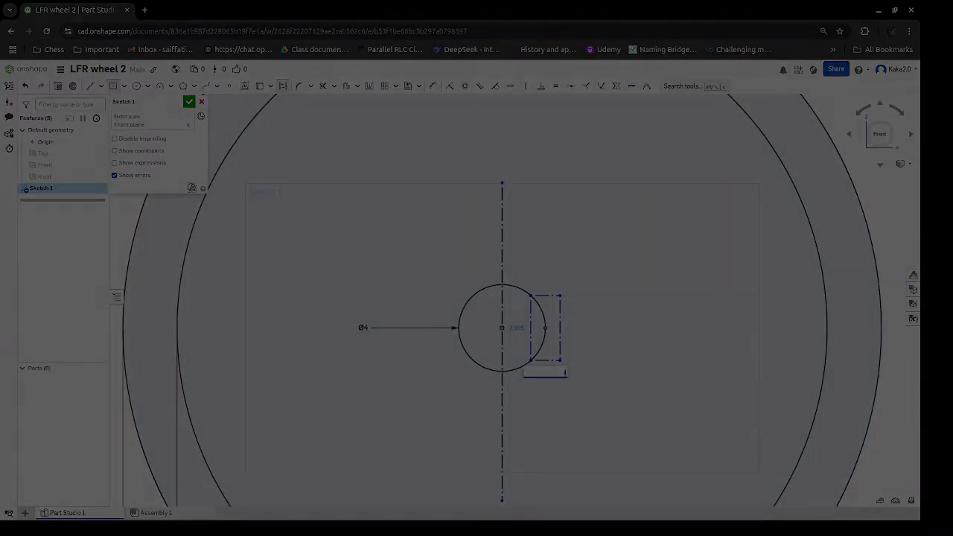
{"action": "key", "text": "Return"}
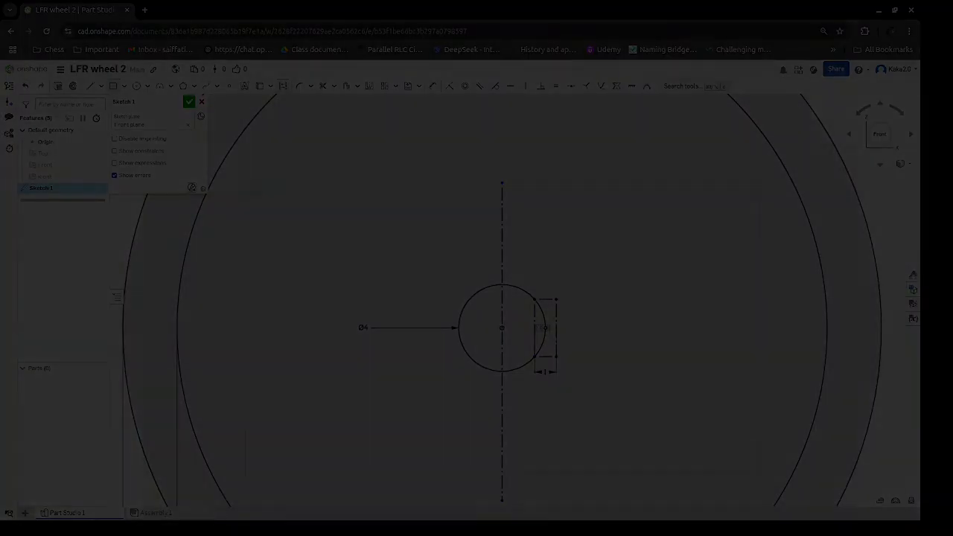
{"action": "left_click", "coordinate": [544, 327]}
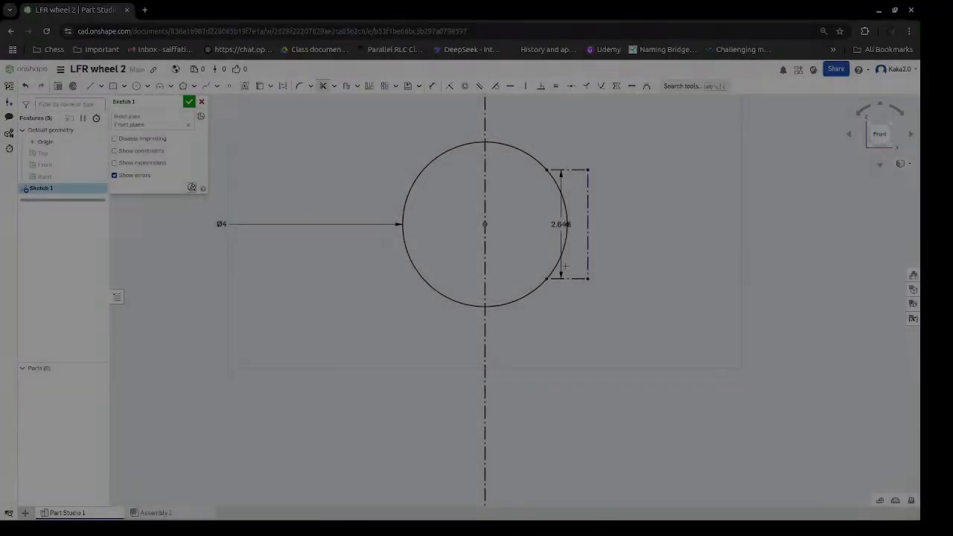
Undo a trim of the rectangle's outer vertical edge and convert the three remaining rectangle edges to solid geometry.
{"action": "left_click", "coordinate": [587, 206]}
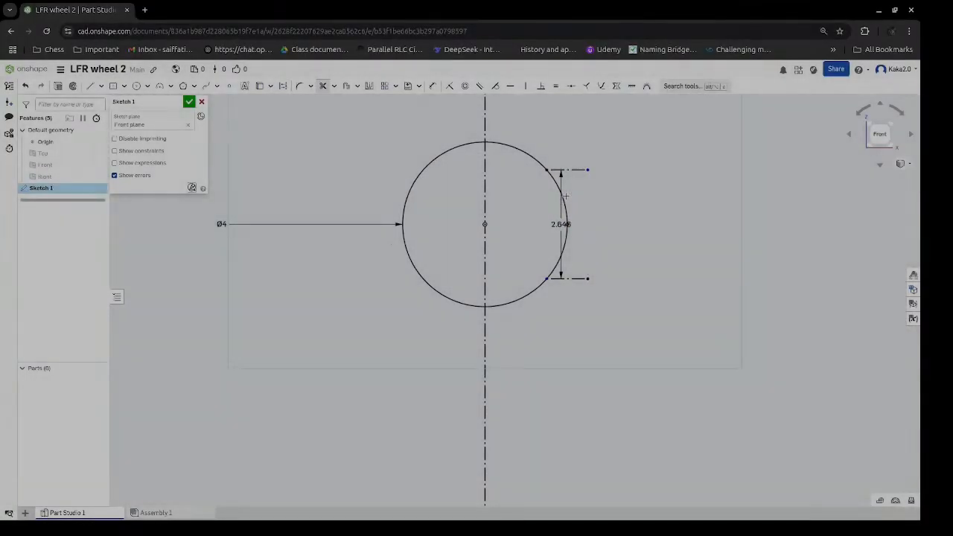
{"action": "key", "text": "ctrl+z"}
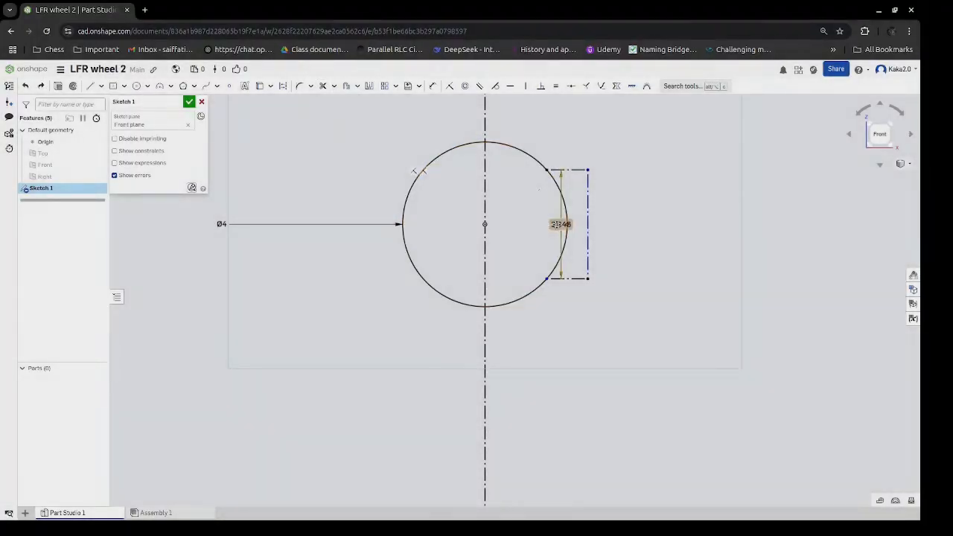
{"action": "key", "text": "d"}
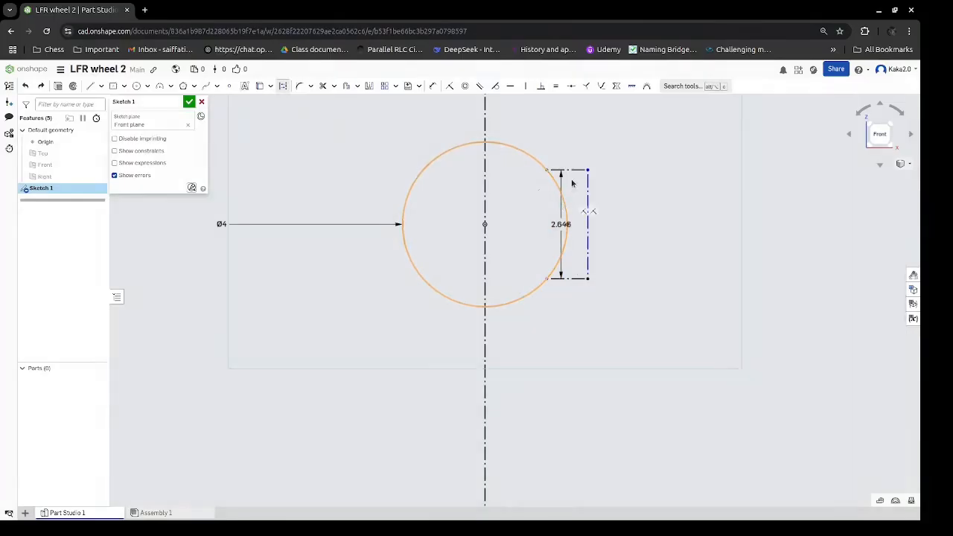
{"action": "left_click", "coordinate": [588, 217]}
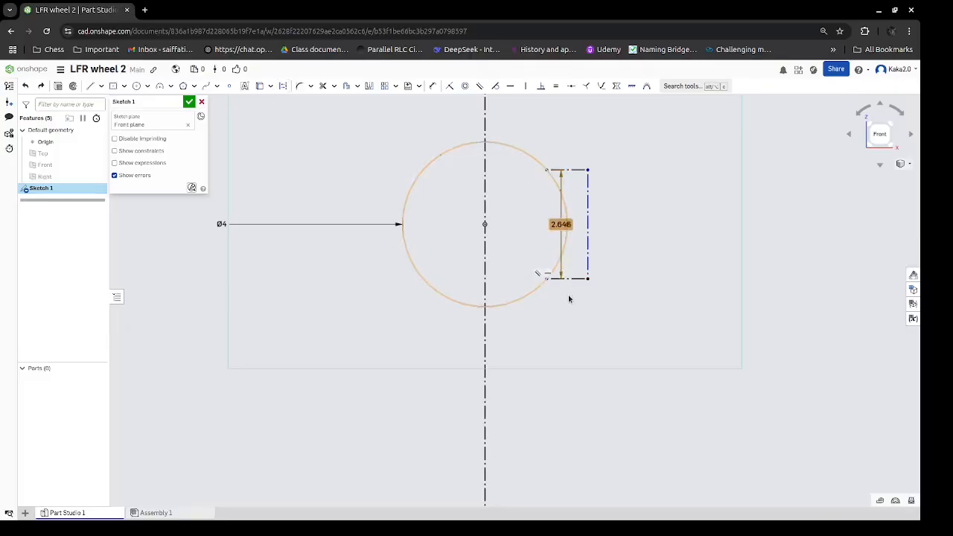
{"action": "left_click", "coordinate": [570, 280]}
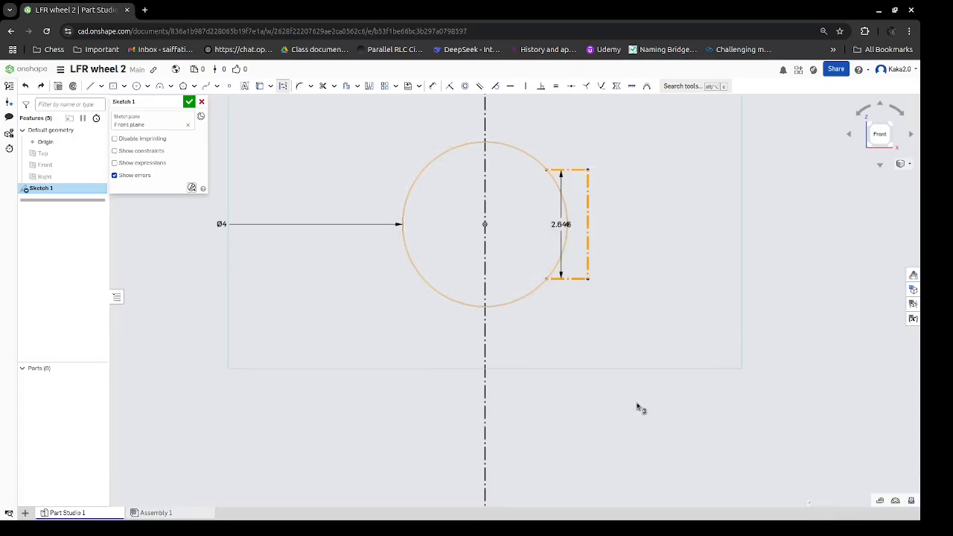
{"action": "key", "text": "q"}
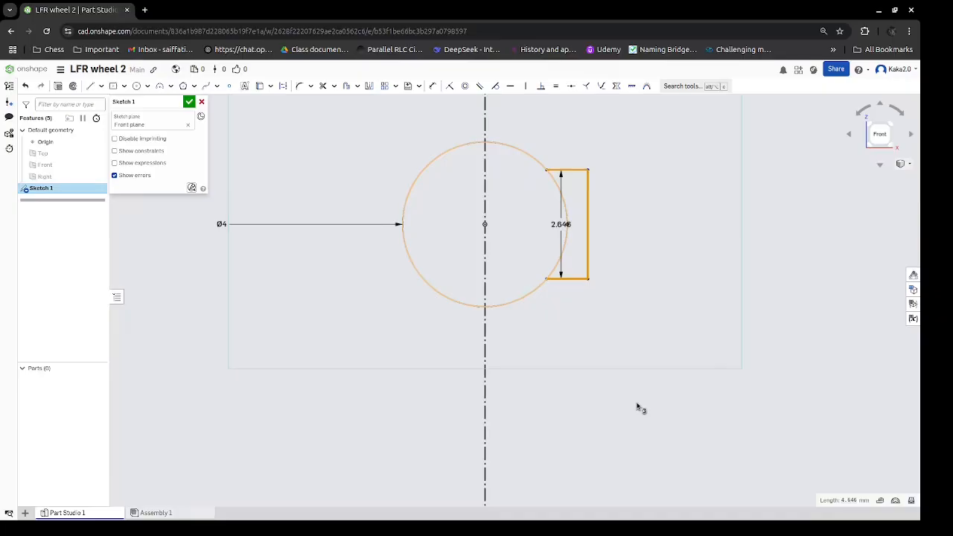
{"action": "right_click", "coordinate": [634, 402]}
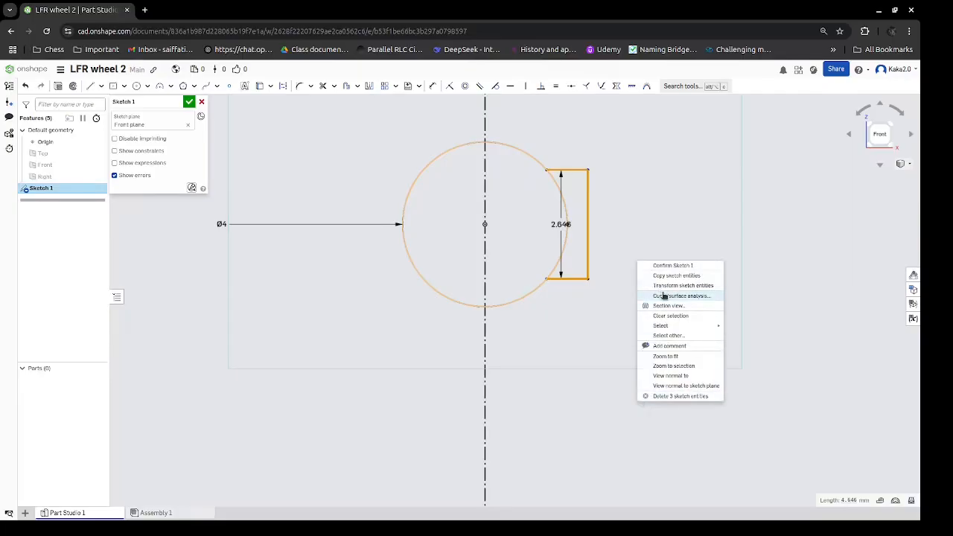
{"action": "left_click", "coordinate": [661, 317]}
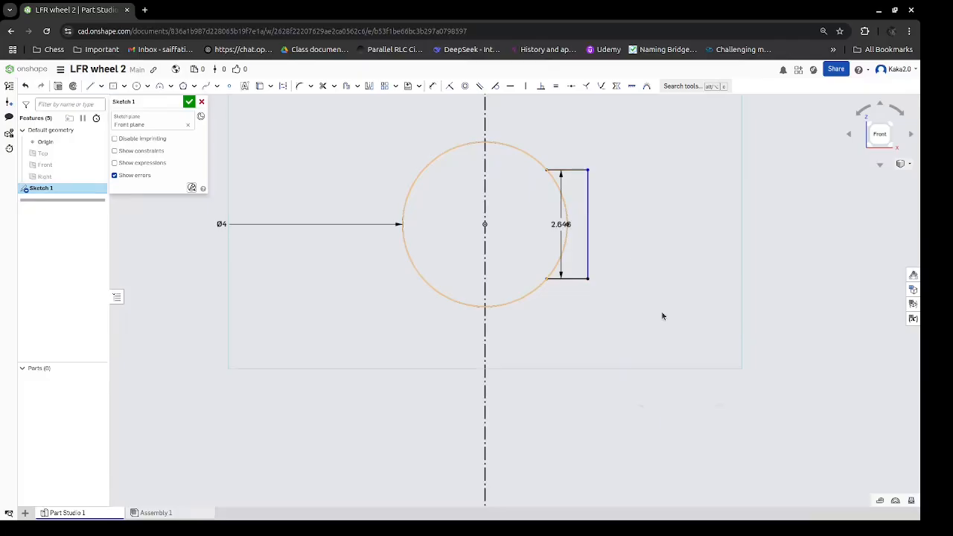
Place sketch points where the rectangle's horizontal edges meet the 4 mm circle and trim the circle's arc between them.
{"action": "key", "text": "period"}
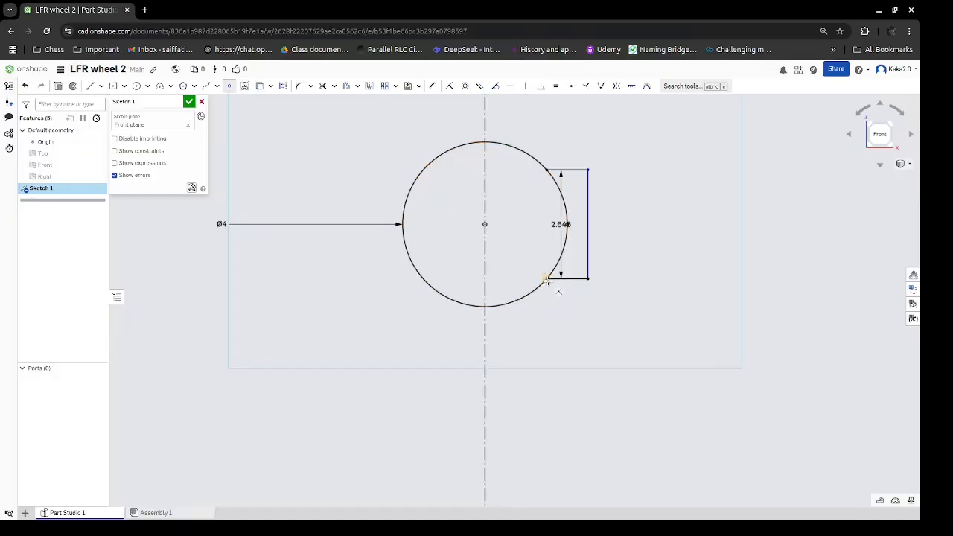
{"action": "left_click", "coordinate": [549, 170]}
{"action": "scroll", "coordinate": [551, 246], "scroll_direction": "up", "scroll_amount": 6}
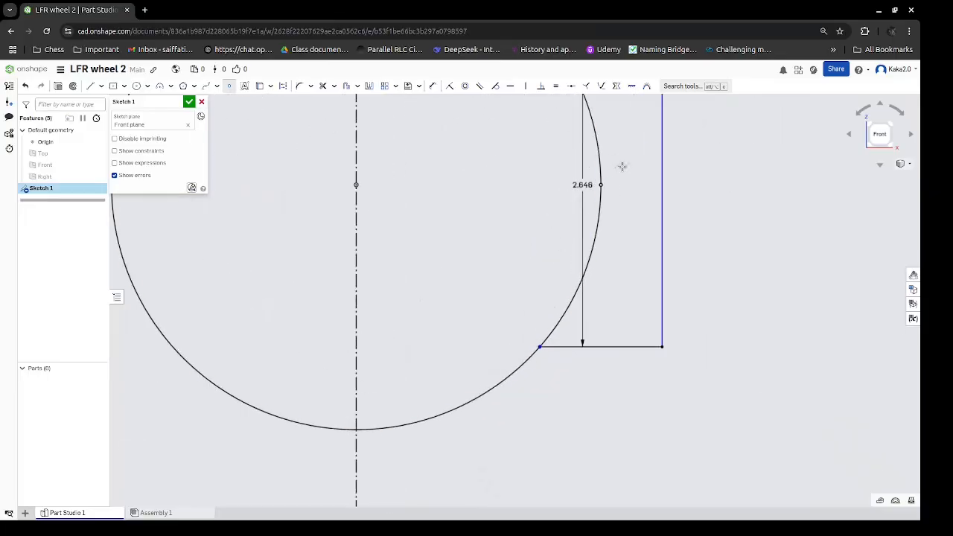
{"action": "scroll", "coordinate": [603, 185], "scroll_direction": "down", "scroll_amount": 4}
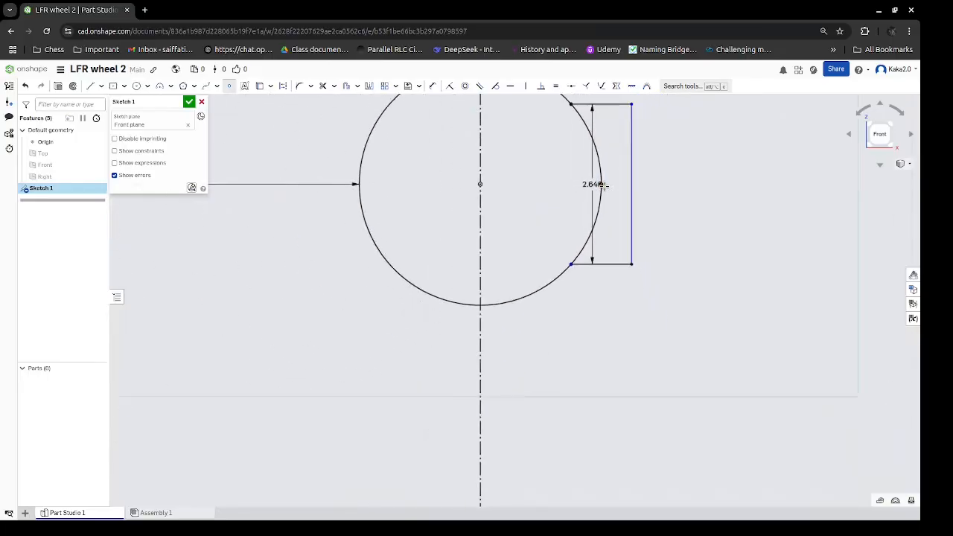
{"action": "scroll", "coordinate": [603, 185], "scroll_direction": "down", "scroll_amount": 1}
{"action": "key", "text": "m"}
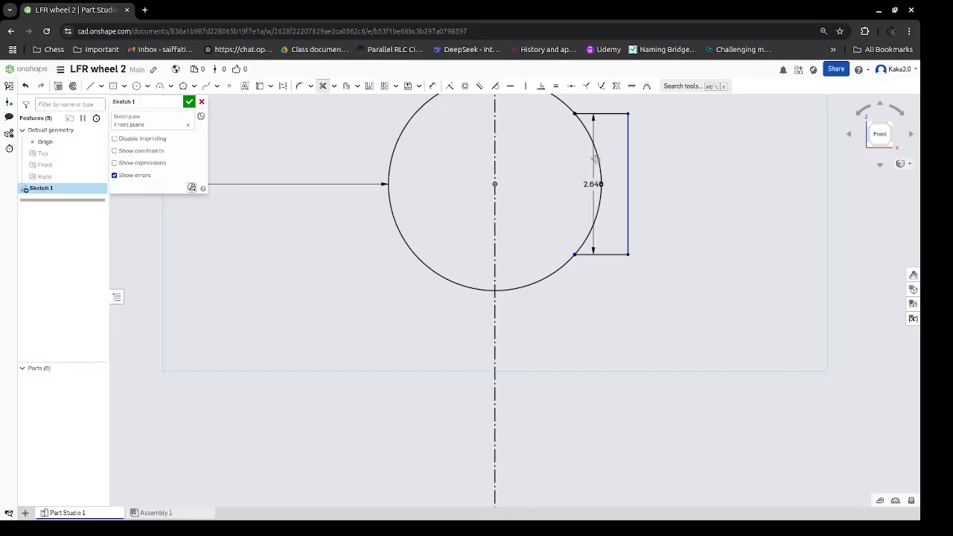
{"action": "left_click", "coordinate": [598, 213]}
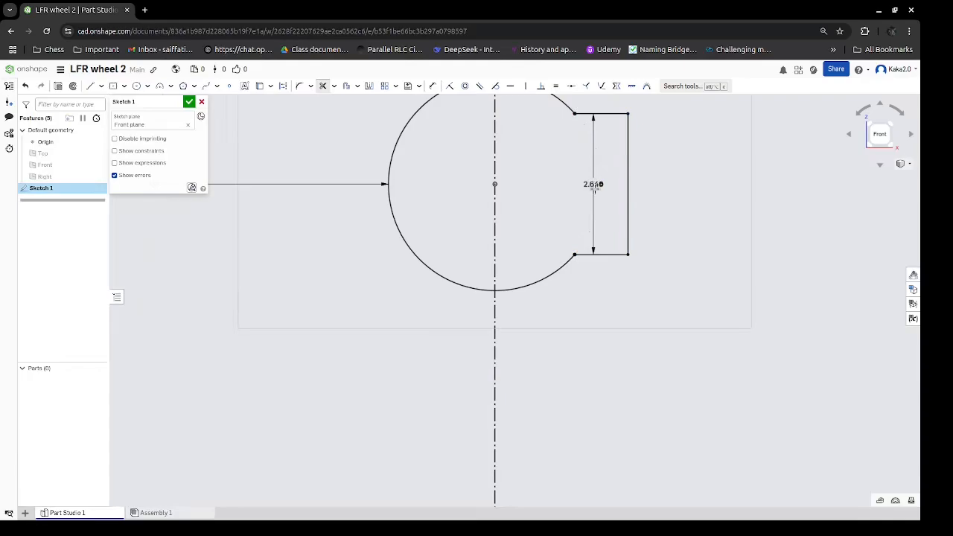
{"action": "key", "text": "Escape"}
Move the notch's height dimension outside the profile and add a 1 mm driven dimension to the notch's lower horizontal edge.
{"action": "left_click_drag", "start_coordinate": [596, 184], "coordinate": [653, 184]}
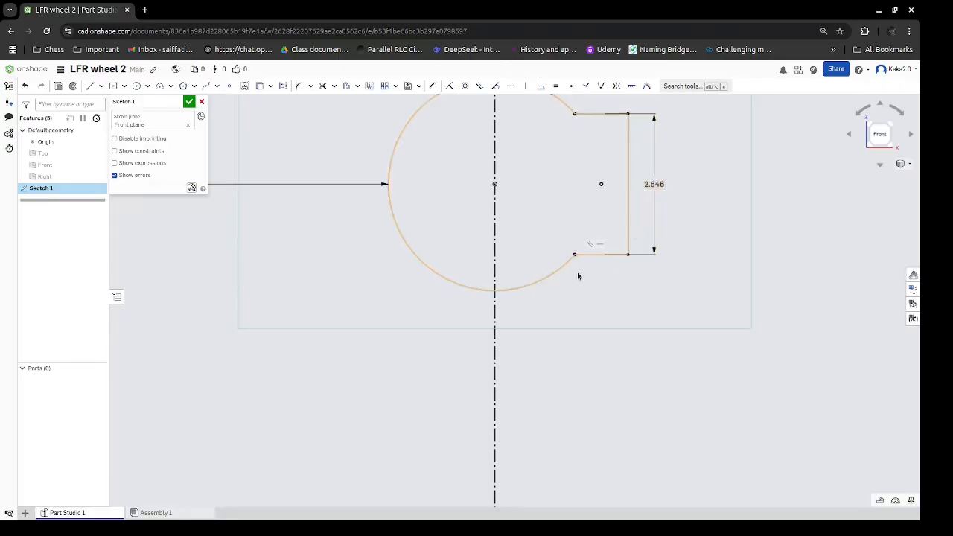
{"action": "key", "text": "d"}
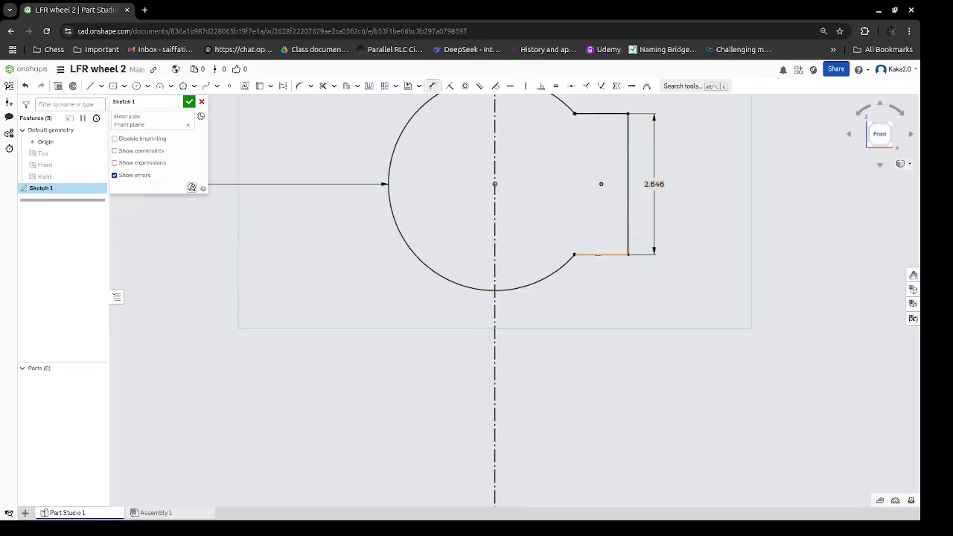
{"action": "left_click", "coordinate": [599, 254]}
{"action": "left_click", "coordinate": [621, 298]}
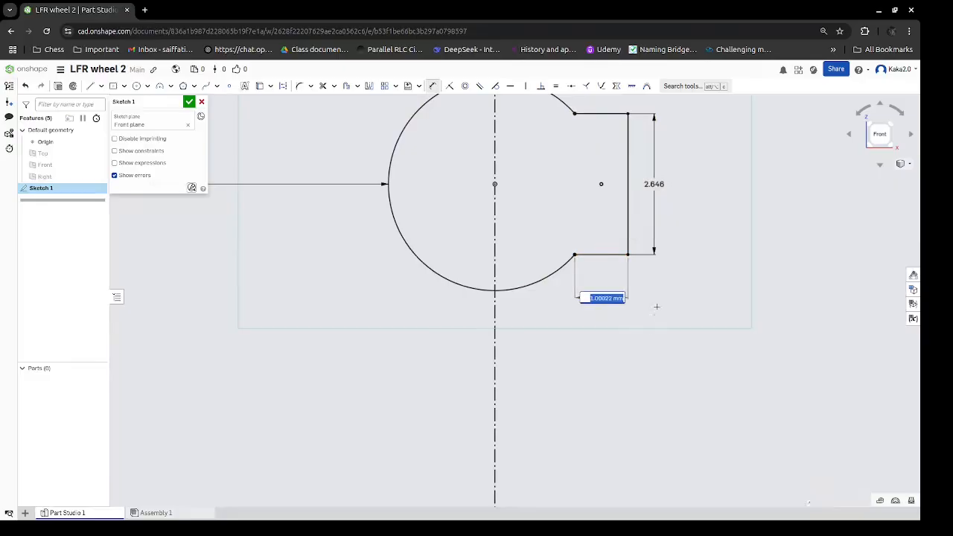
{"action": "type", "text": "1"}
{"action": "key", "text": "Return"}
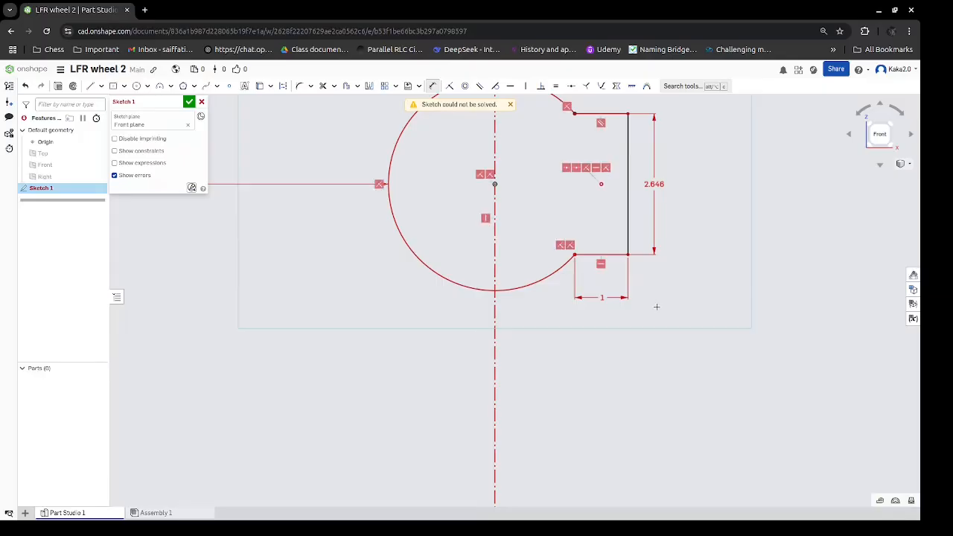
{"action": "key", "text": "Escape"}
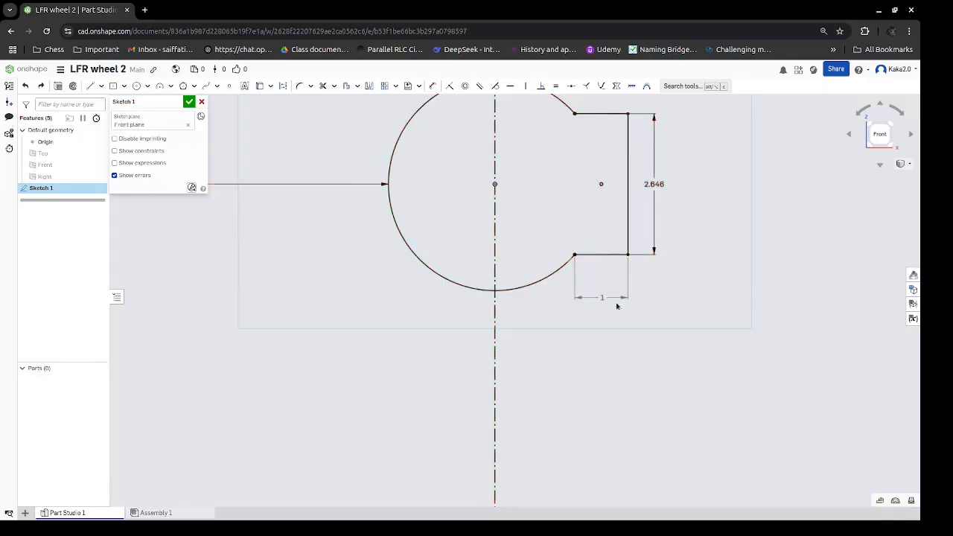
Set the shaft hole's diameter to 4.1 mm.
{"action": "scroll", "coordinate": [647, 279], "scroll_direction": "down", "scroll_amount": 5}
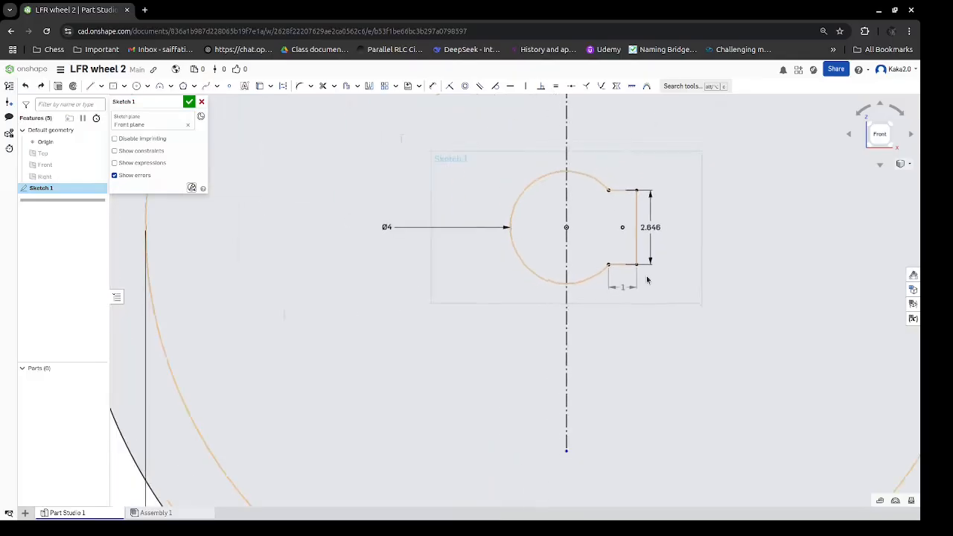
{"action": "left_click", "coordinate": [583, 279]}
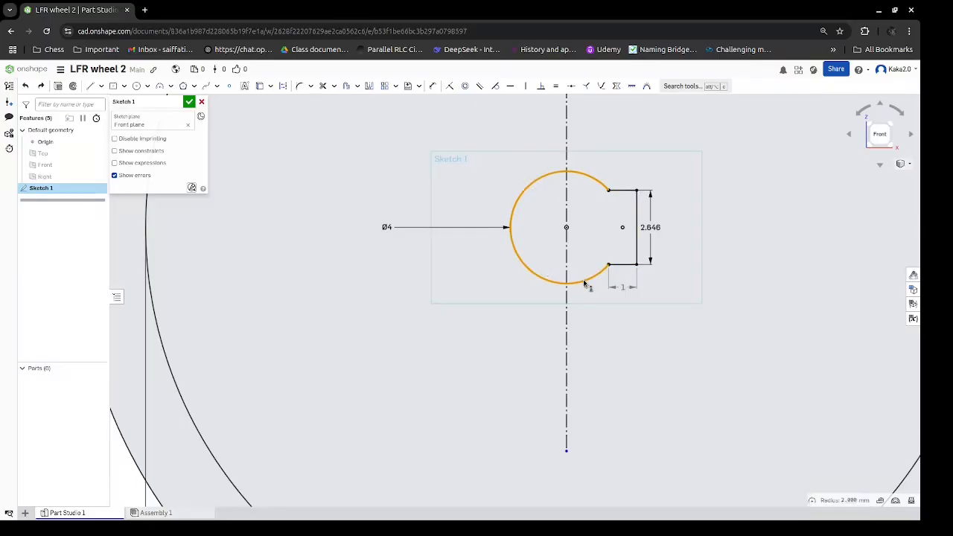
{"action": "double_click", "coordinate": [386, 227]}
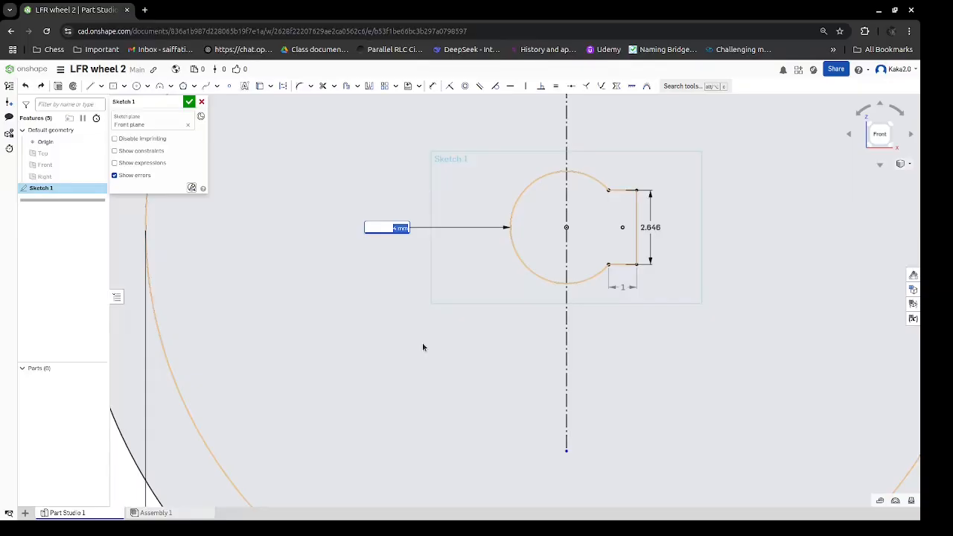
{"action": "type", "text": "4.1"}
{"action": "key", "text": "Return"}
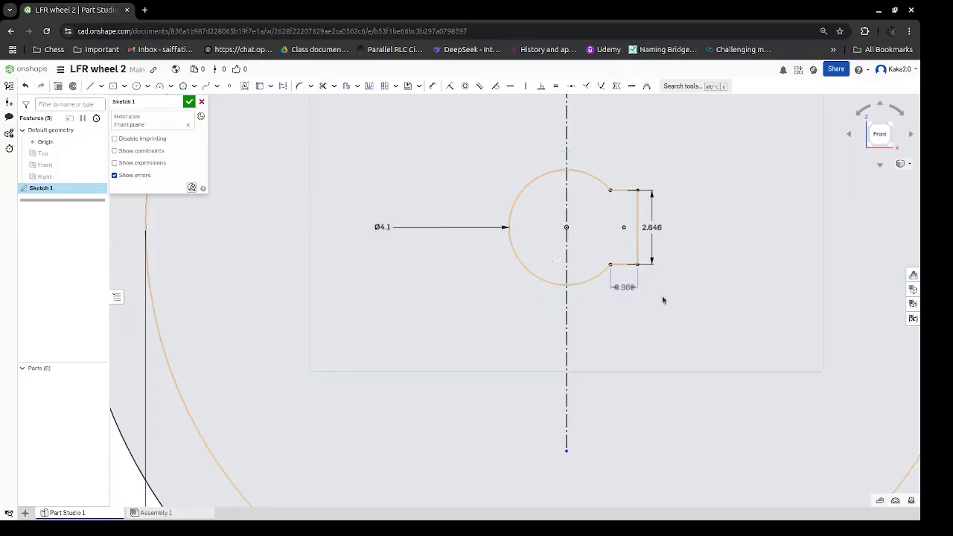
Try to change the notch's lower edge dimension to a driving dimension of 1 mm.
{"action": "left_click", "coordinate": [623, 287]}
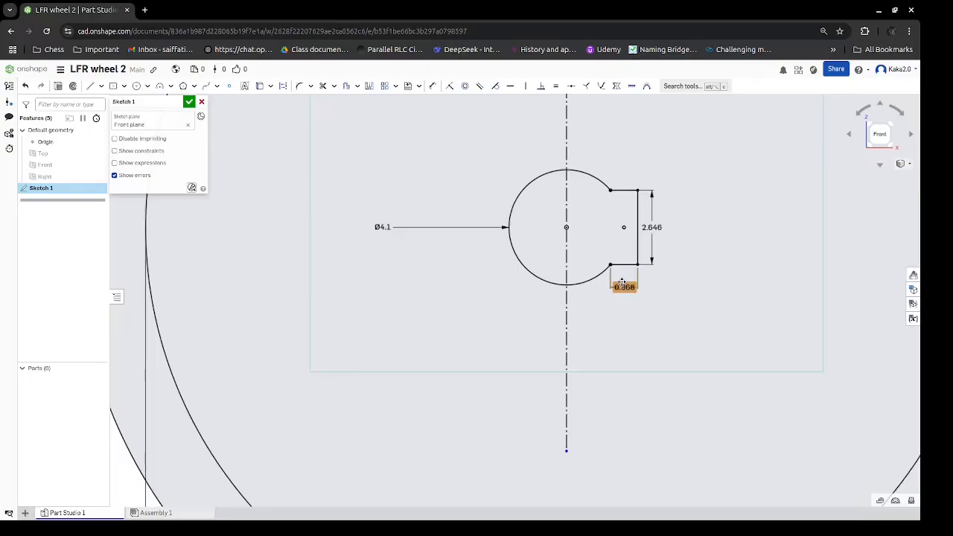
{"action": "double_click", "coordinate": [653, 227]}
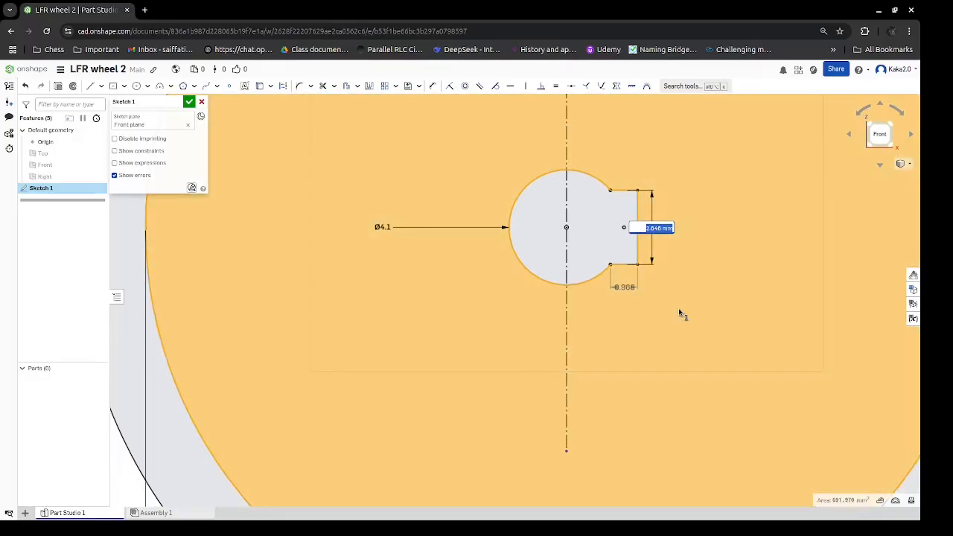
{"action": "key", "text": "Return"}
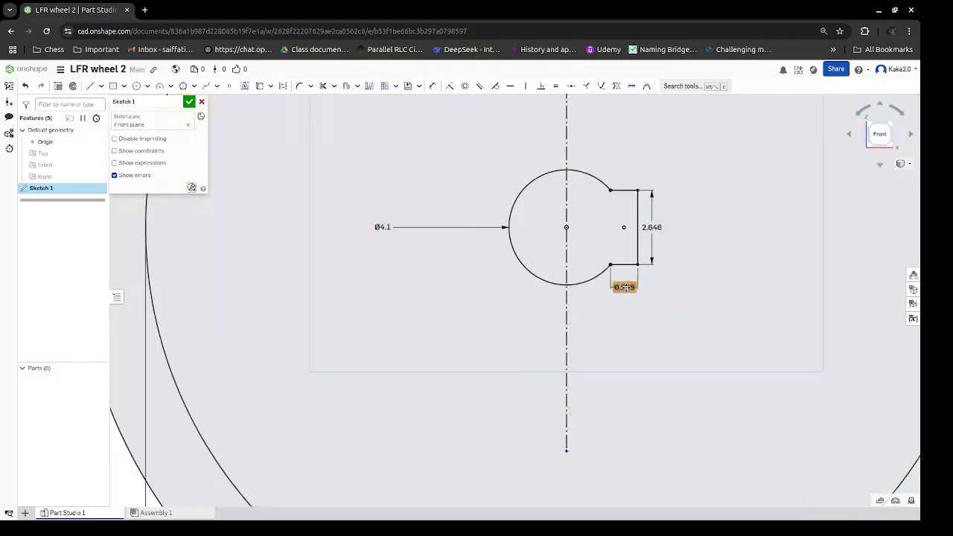
{"action": "right_click", "coordinate": [626, 287]}
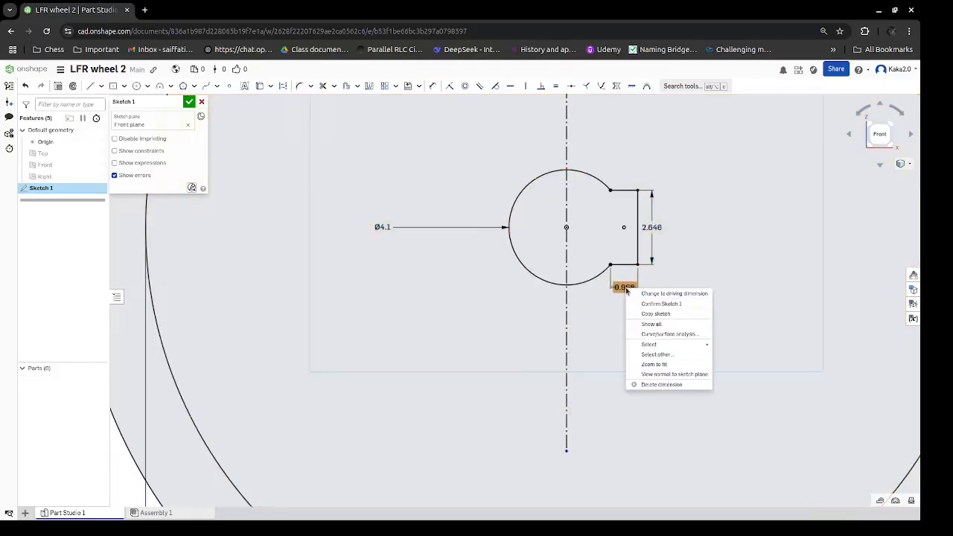
{"action": "left_click", "coordinate": [634, 293]}
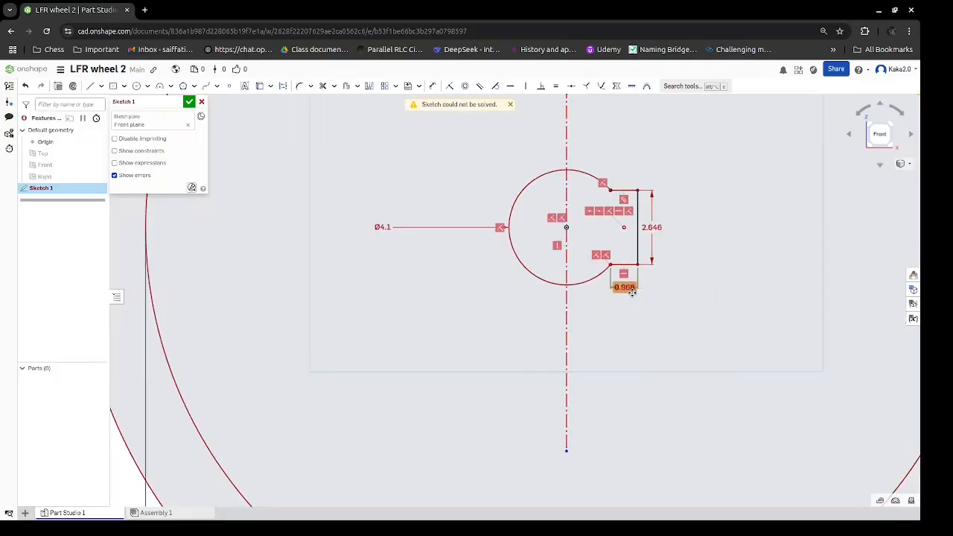
{"action": "double_click", "coordinate": [624, 288]}
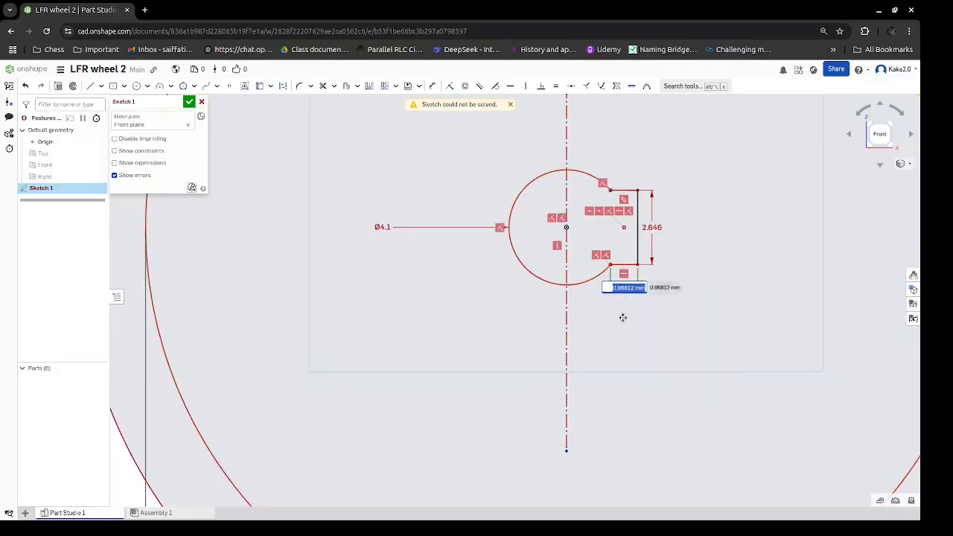
{"action": "type", "text": "1"}
{"action": "key", "text": "Return"}
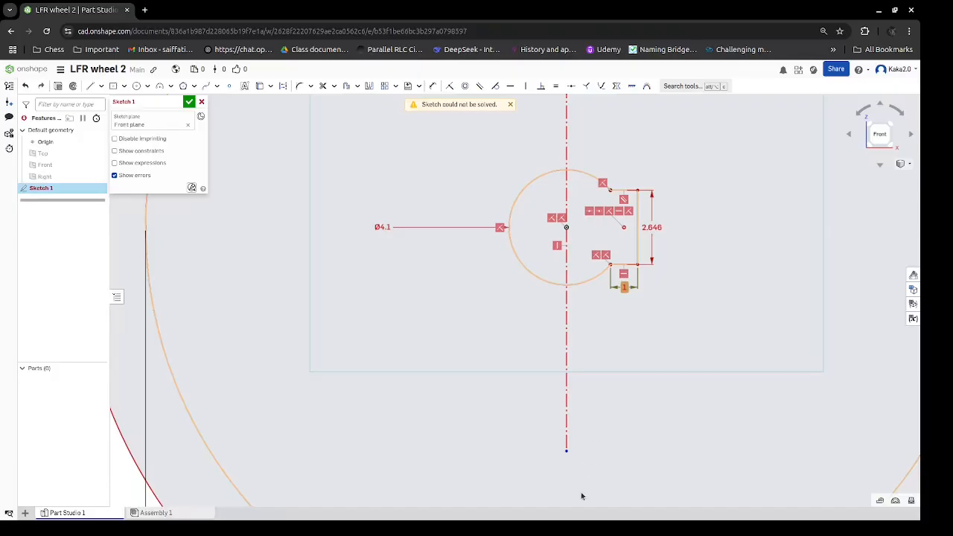
{"action": "key", "text": "Escape"}
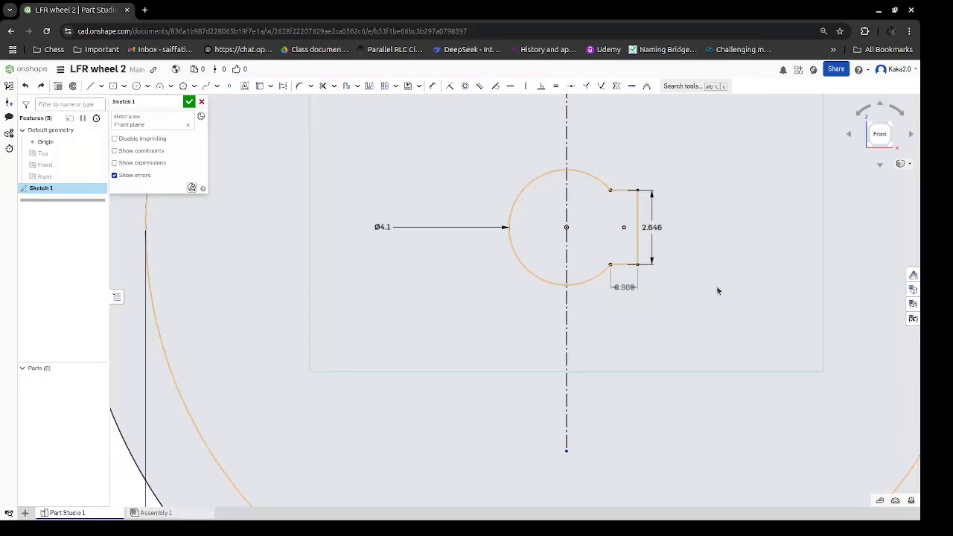
{"action": "right_click", "coordinate": [717, 290]}
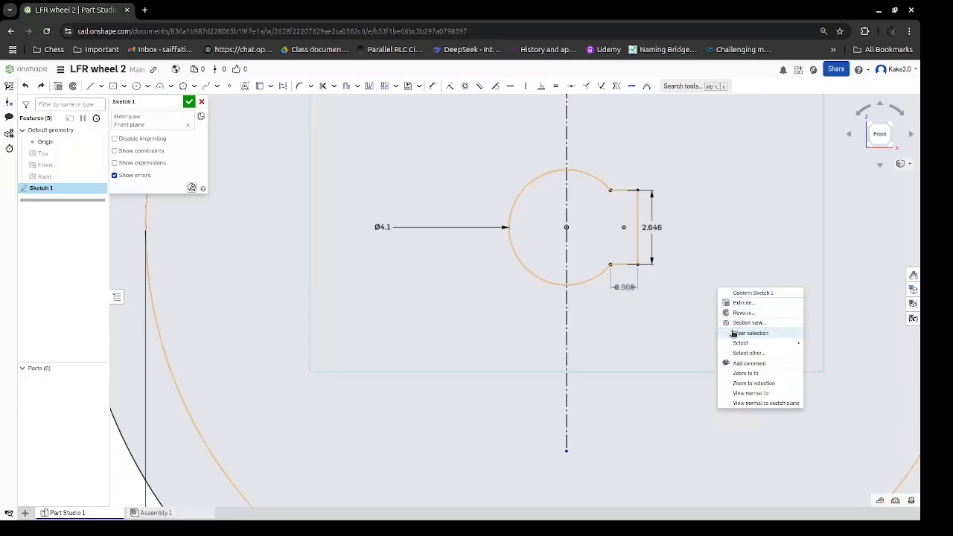
{"action": "left_click", "coordinate": [488, 301]}
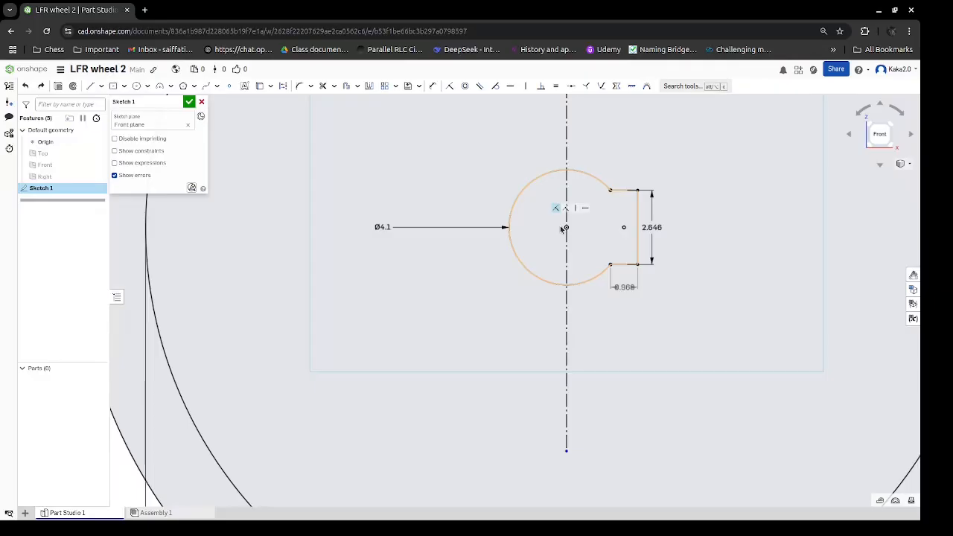
Offset the shaft hole's arc outward by 3 mm, move the offset dimension below the profile, and convert the offset arc to construction geometry.
{"action": "key", "text": "o"}
{"action": "left_click", "coordinate": [536, 188]}
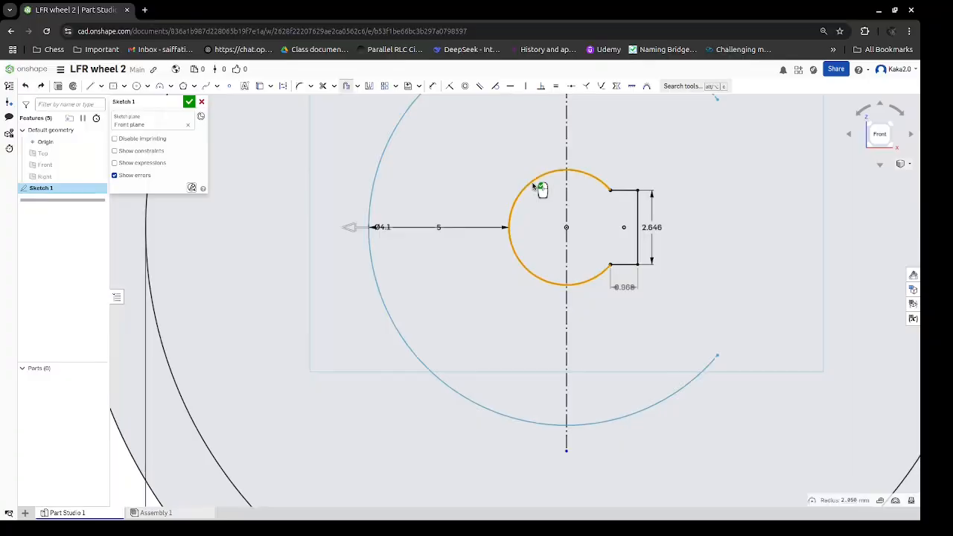
{"action": "left_click", "coordinate": [419, 194]}
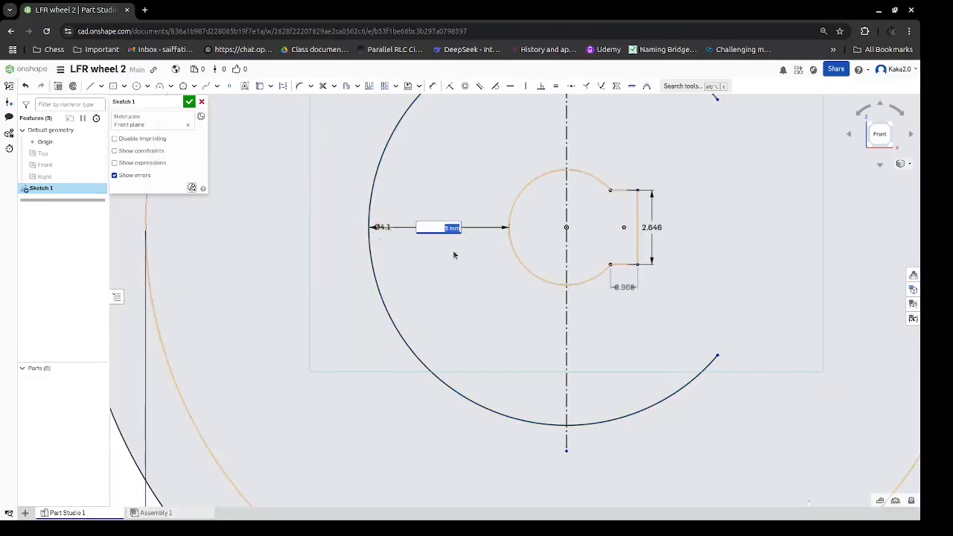
{"action": "type", "text": "3"}
{"action": "key", "text": "Return"}
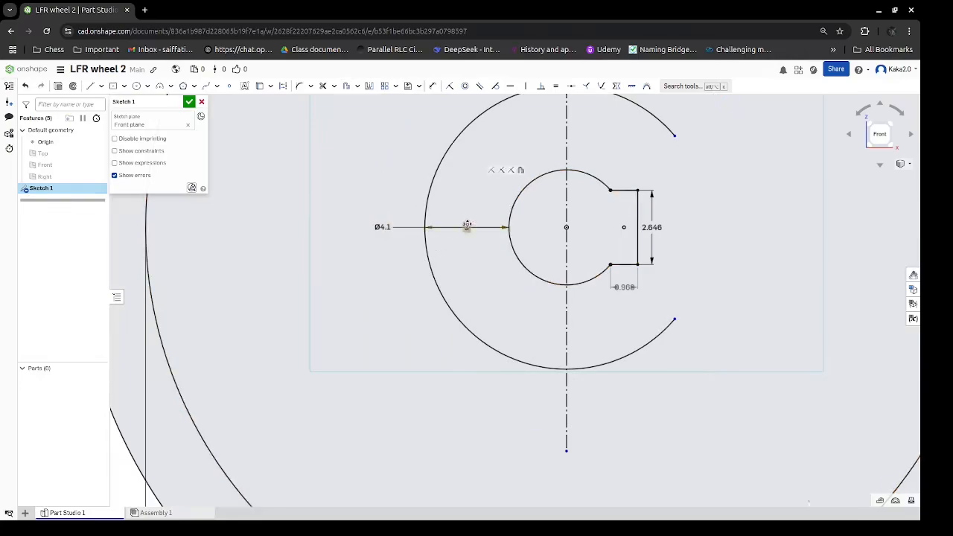
{"action": "left_click_drag", "start_coordinate": [466, 225], "coordinate": [463, 375]}
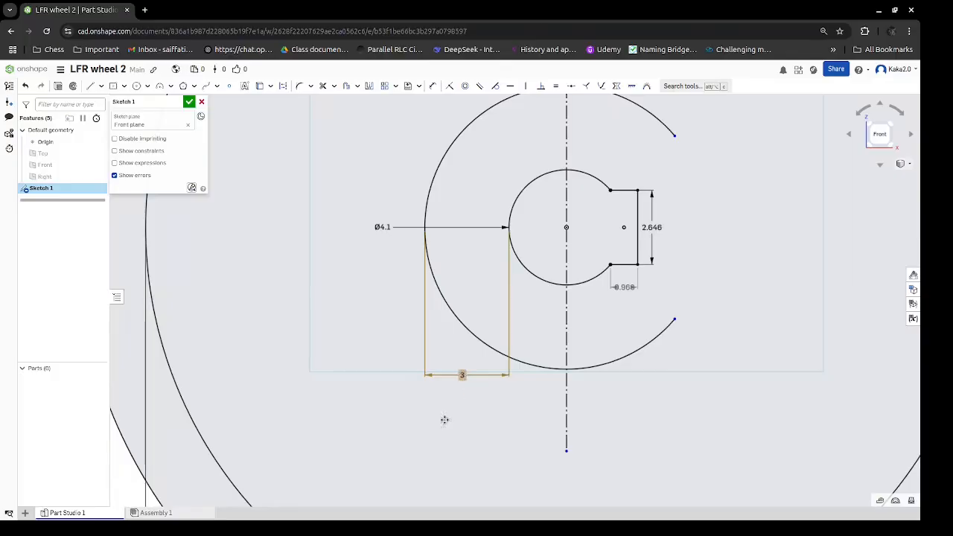
{"action": "left_click", "coordinate": [427, 221]}
{"action": "key", "text": "q"}
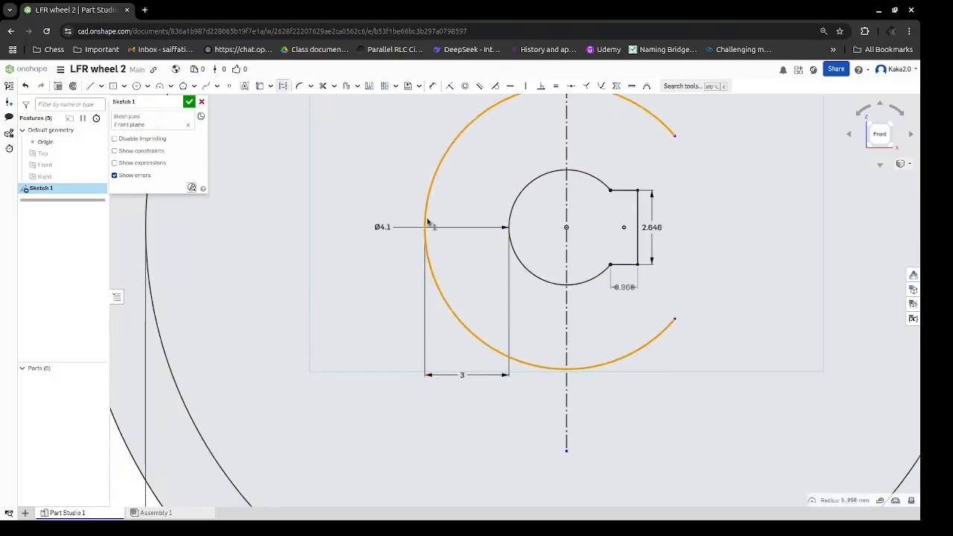
Sketch a six-sided circumscribed polygon centred on the shaft hole, sized to the 3 mm offset construction arc with a vertex on the vertical centreline.
{"action": "scroll", "coordinate": [510, 218], "scroll_direction": "down", "scroll_amount": 3}
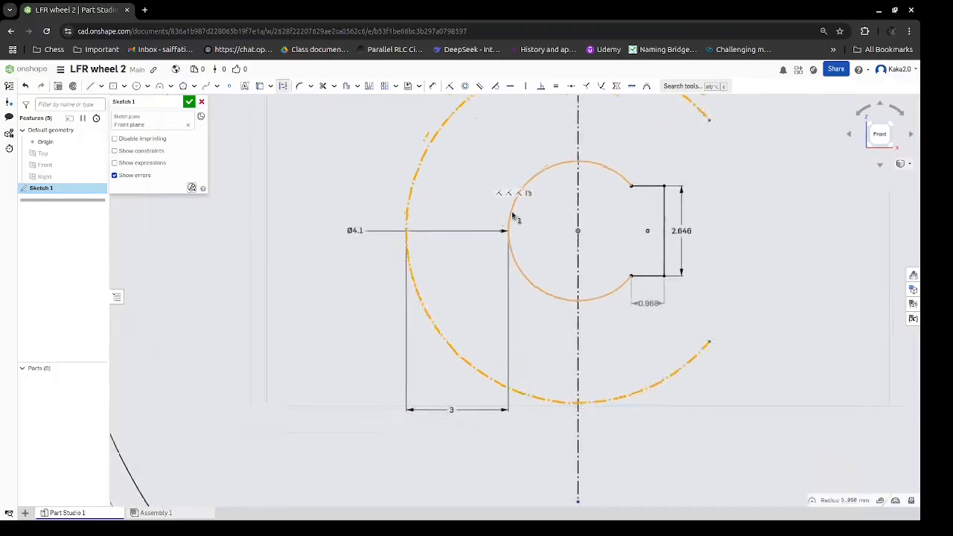
{"action": "scroll", "coordinate": [512, 216], "scroll_direction": "down", "scroll_amount": 1}
{"action": "middle_click_drag", "start_coordinate": [640, 168], "coordinate": [628, 221]}
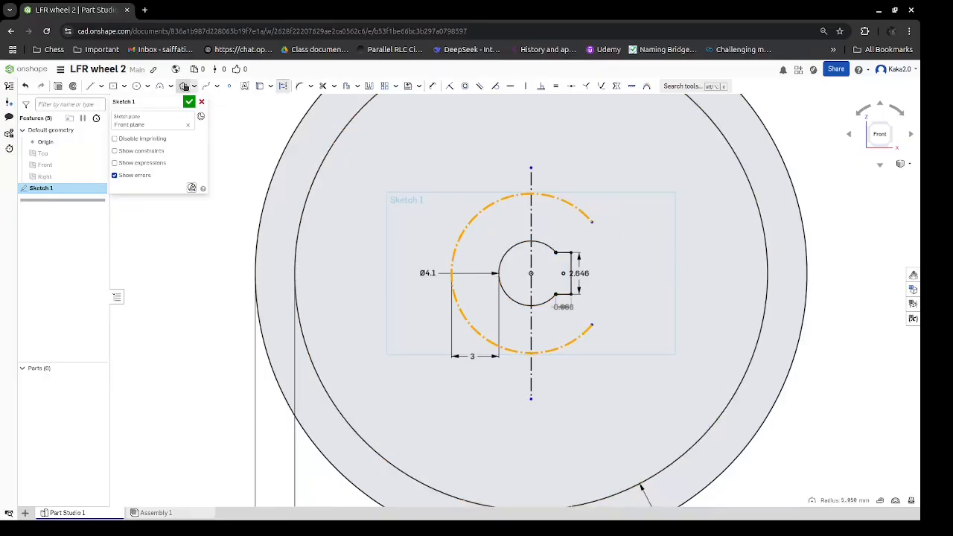
{"action": "left_click", "coordinate": [184, 87]}
{"action": "left_click", "coordinate": [195, 87]}
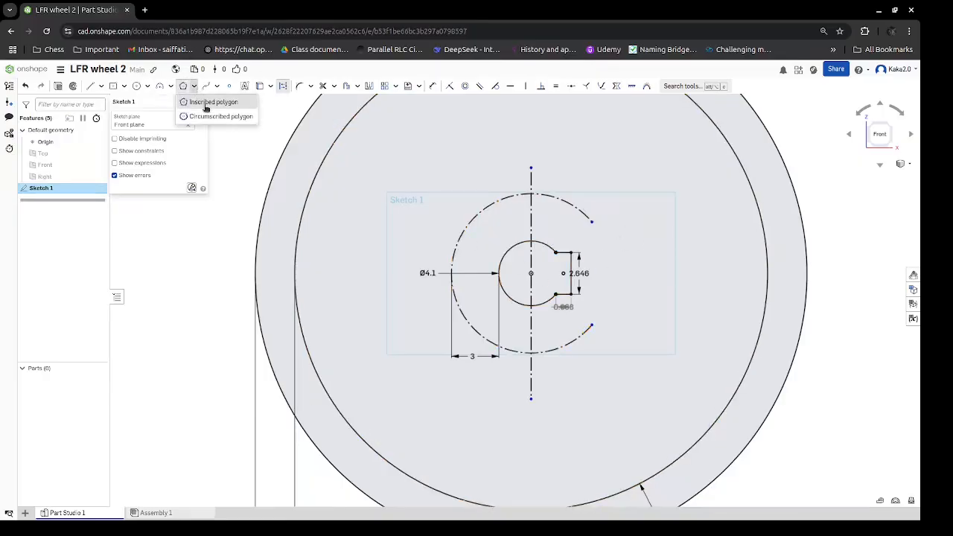
{"action": "left_click", "coordinate": [210, 116]}
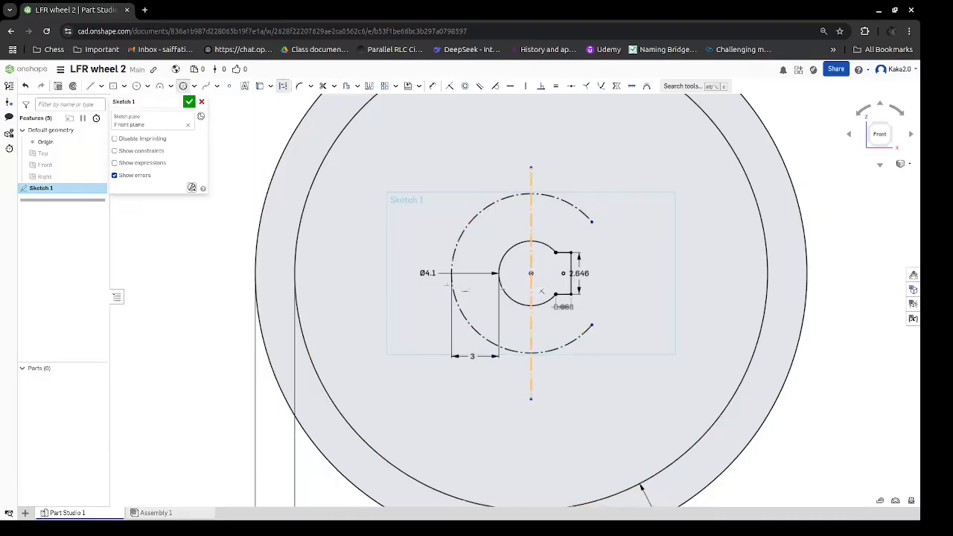
{"action": "left_click", "coordinate": [533, 273]}
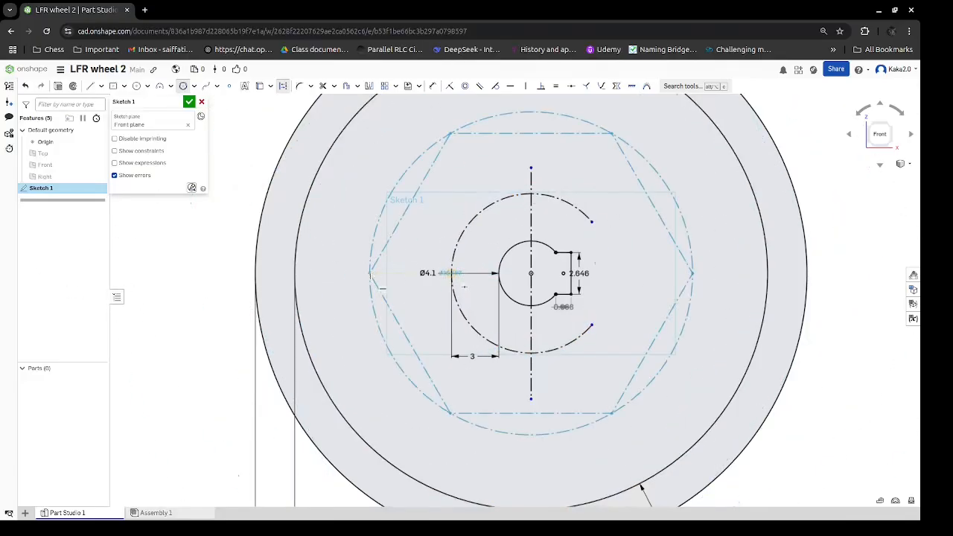
{"action": "scroll", "coordinate": [368, 290], "scroll_direction": "down", "scroll_amount": 4}
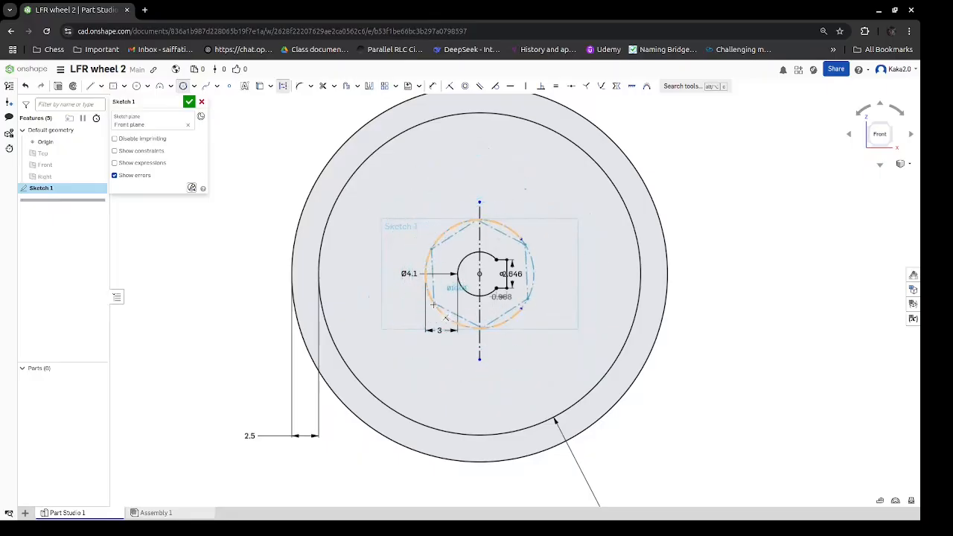
{"action": "scroll", "coordinate": [432, 305], "scroll_direction": "down", "scroll_amount": 2}
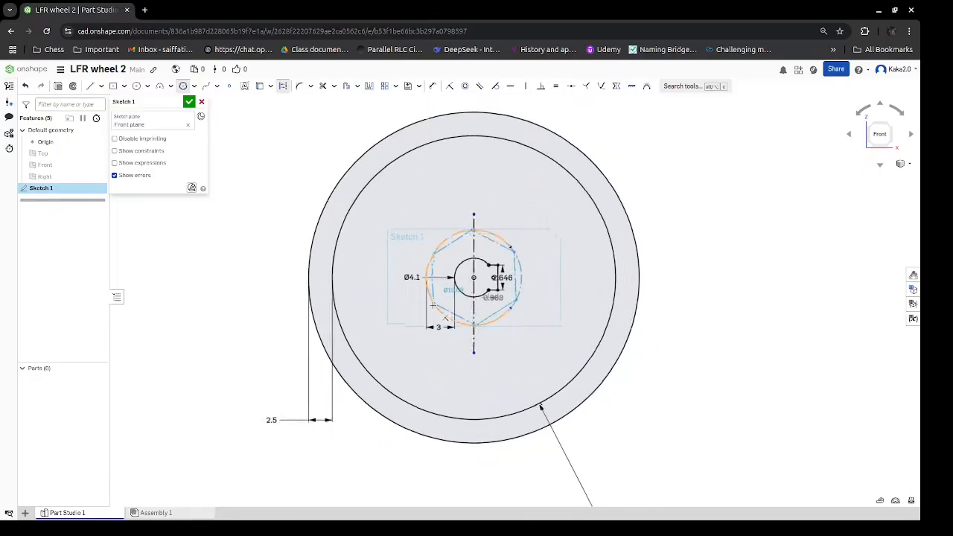
{"action": "scroll", "coordinate": [433, 305], "scroll_direction": "up", "scroll_amount": 5}
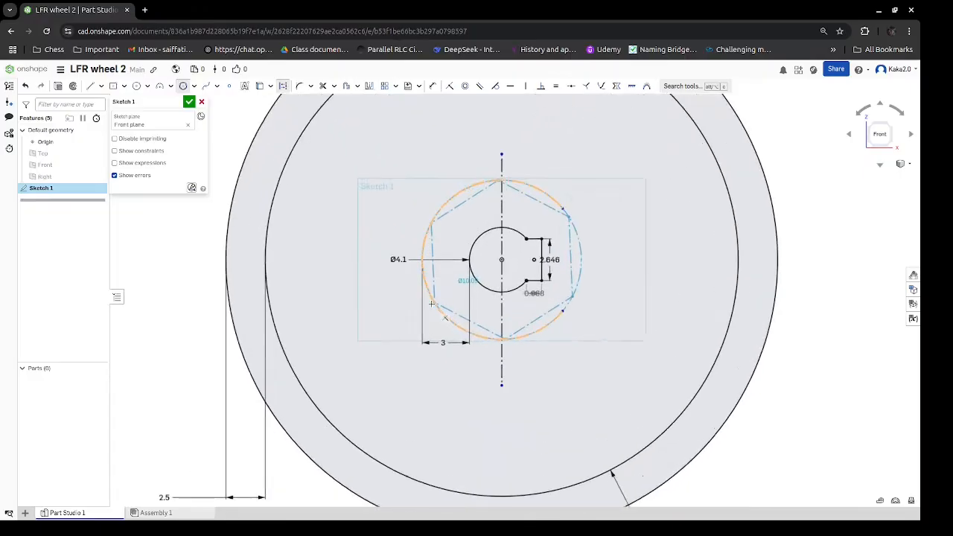
{"action": "left_click", "coordinate": [429, 301]}
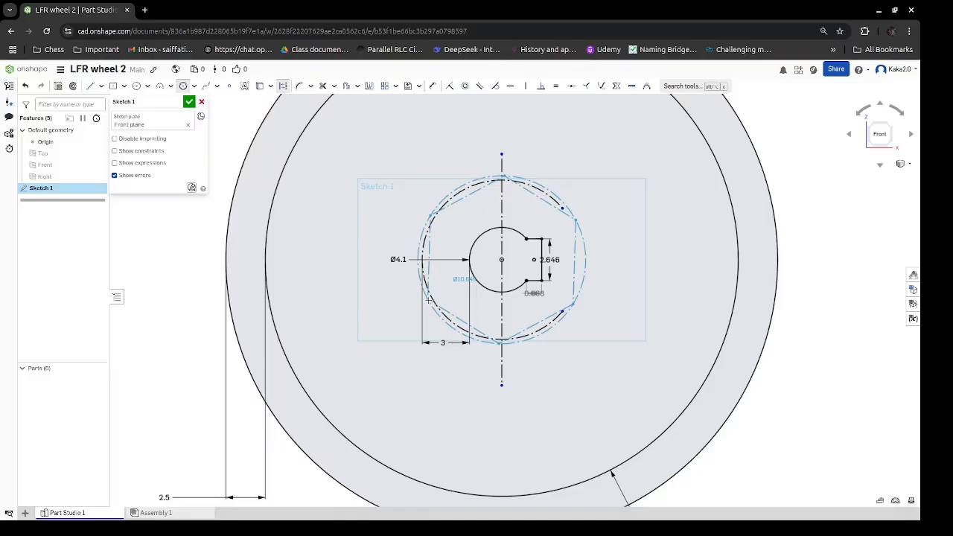
{"action": "left_click_drag", "start_coordinate": [428, 300], "coordinate": [417, 302]}
{"action": "left_click", "coordinate": [443, 314]}
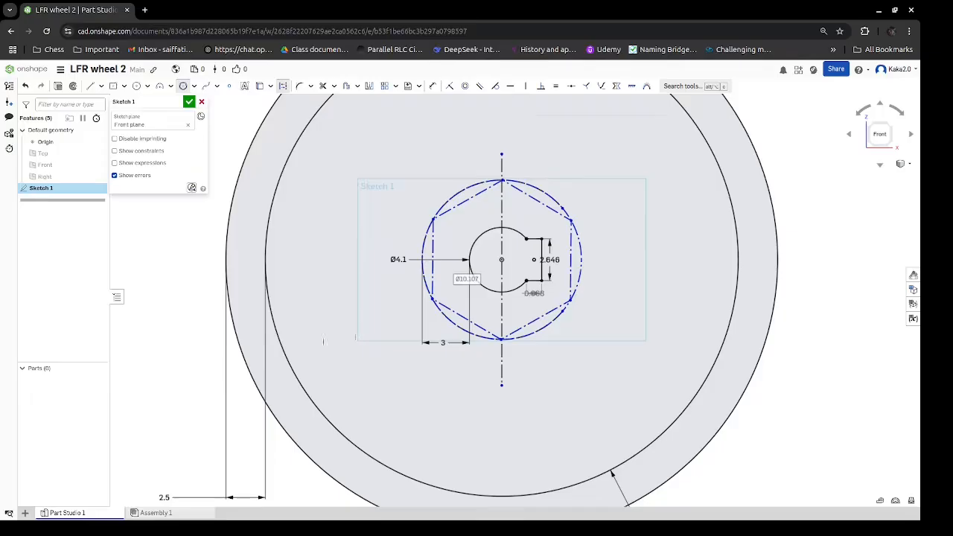
Convert the hexagon's six sides from construction to regular geometry and clear the selection.
{"action": "left_click", "coordinate": [470, 323]}
{"action": "left_click", "coordinate": [530, 323]}
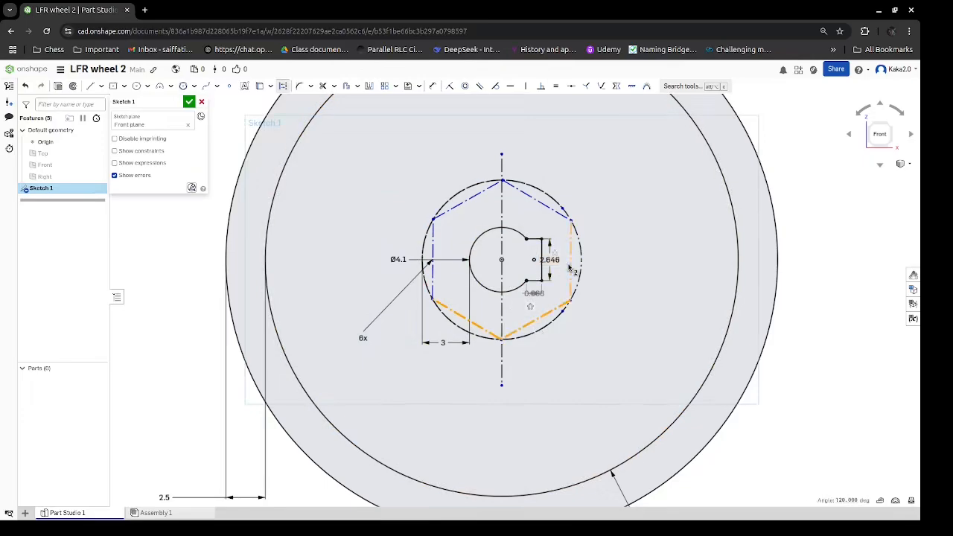
{"action": "left_click", "coordinate": [571, 267]}
{"action": "left_click", "coordinate": [538, 201]}
{"action": "left_click", "coordinate": [456, 208]}
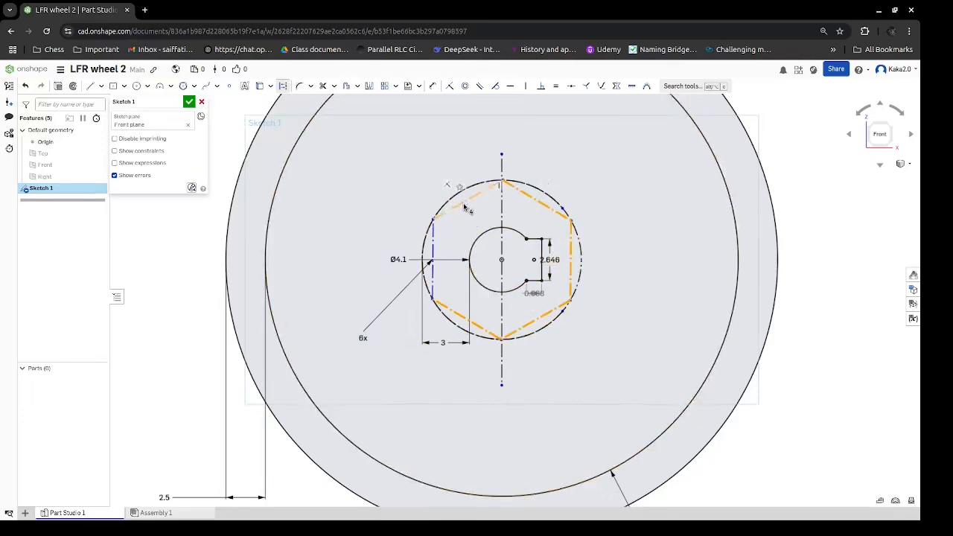
{"action": "left_click", "coordinate": [432, 254]}
{"action": "left_click", "coordinate": [347, 428]}
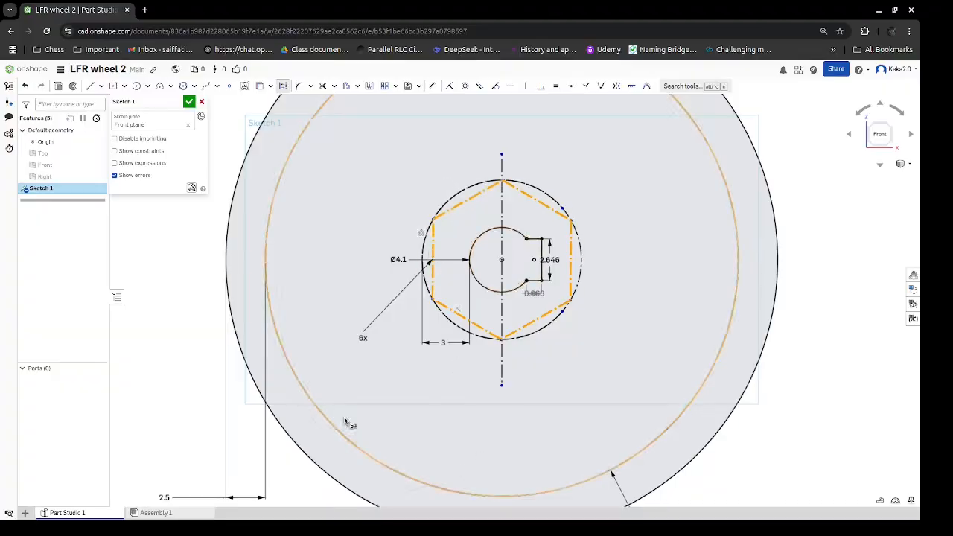
{"action": "right_click", "coordinate": [820, 334]}
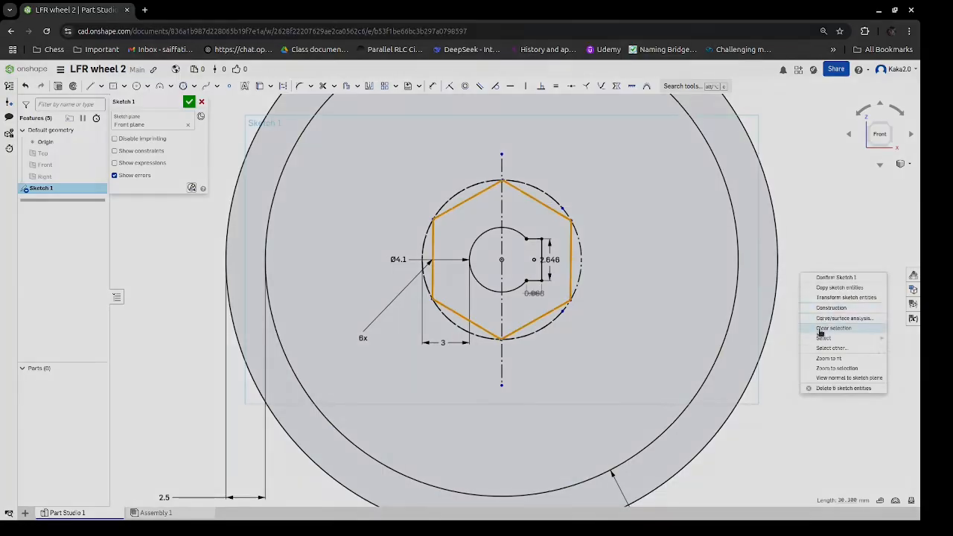
{"action": "left_click", "coordinate": [823, 328]}
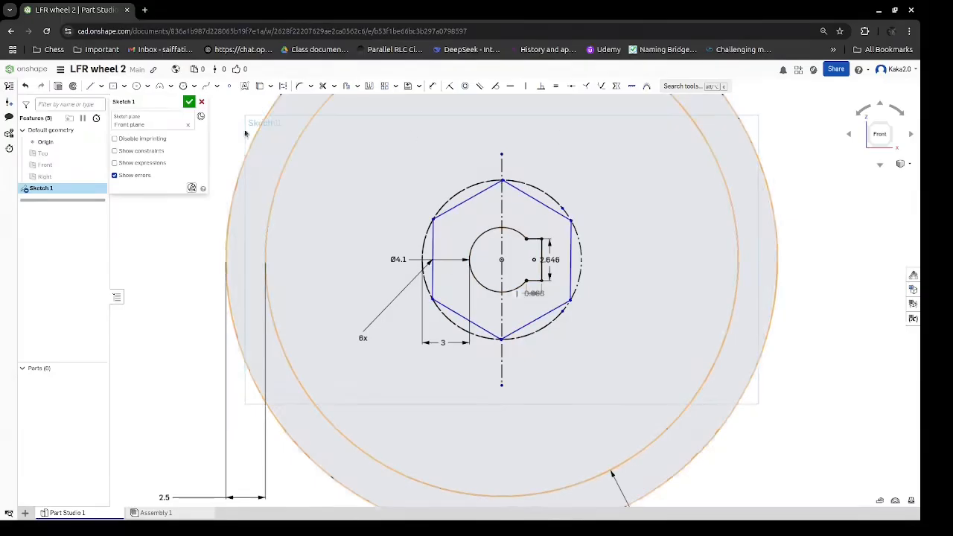
Rename the wheel sketch as Basic Wheel Scheme and finish it.
{"action": "left_click", "coordinate": [189, 101]}
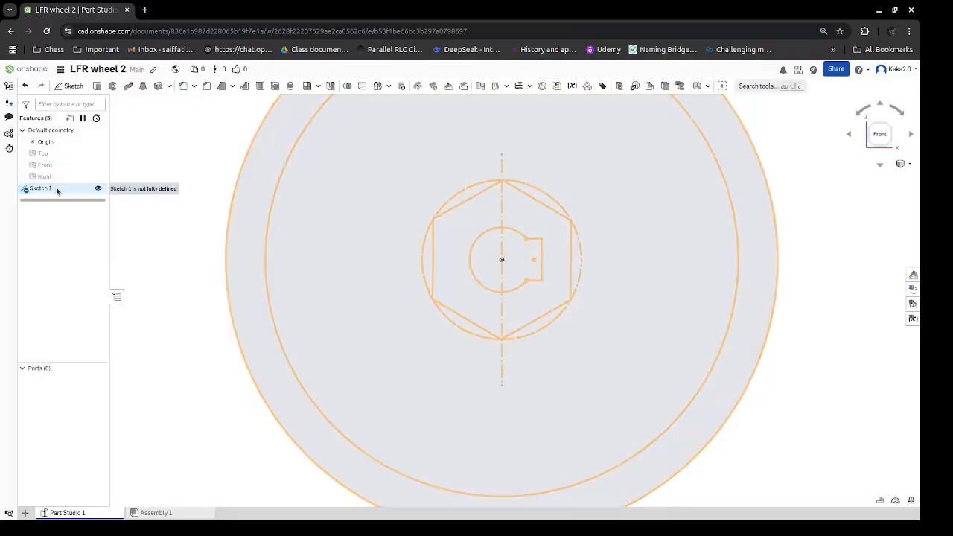
{"action": "double_click", "coordinate": [57, 189]}
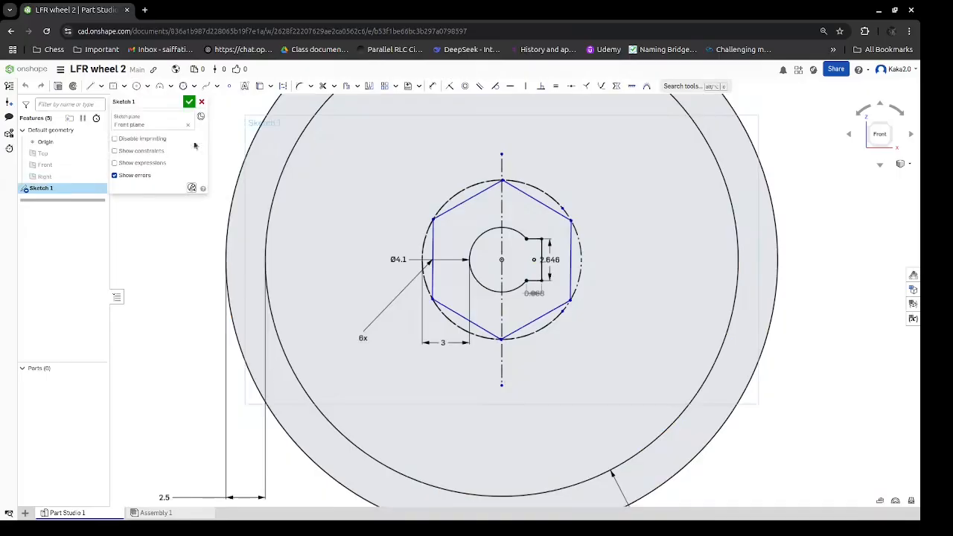
{"action": "left_click", "coordinate": [174, 104]}
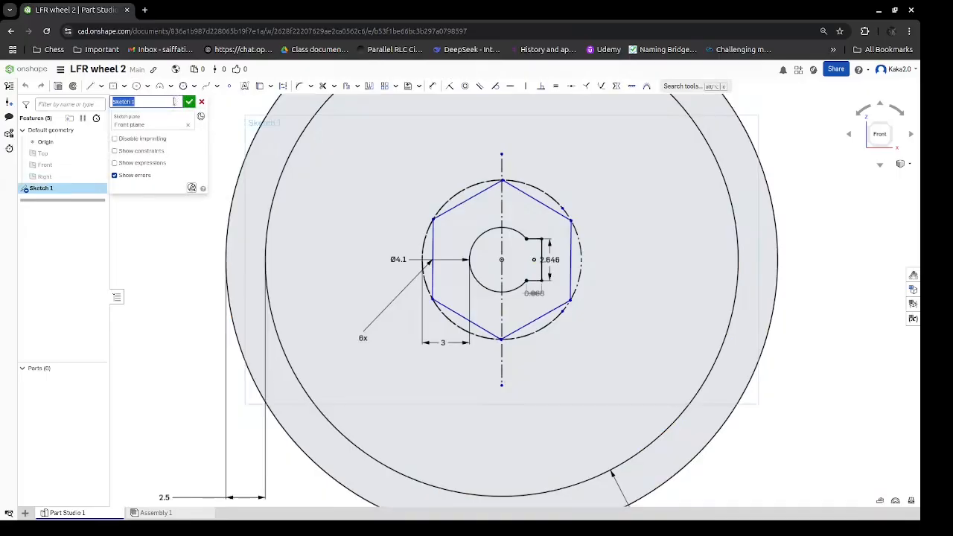
{"action": "type", "text": "sha"}
{"action": "key", "text": "BackSpace"}
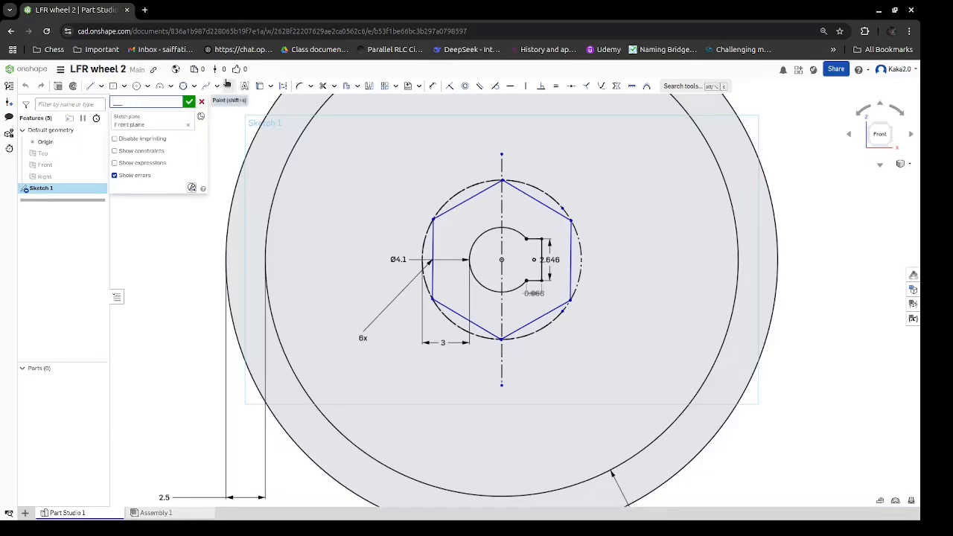
{"action": "type", "text": "Basic"}
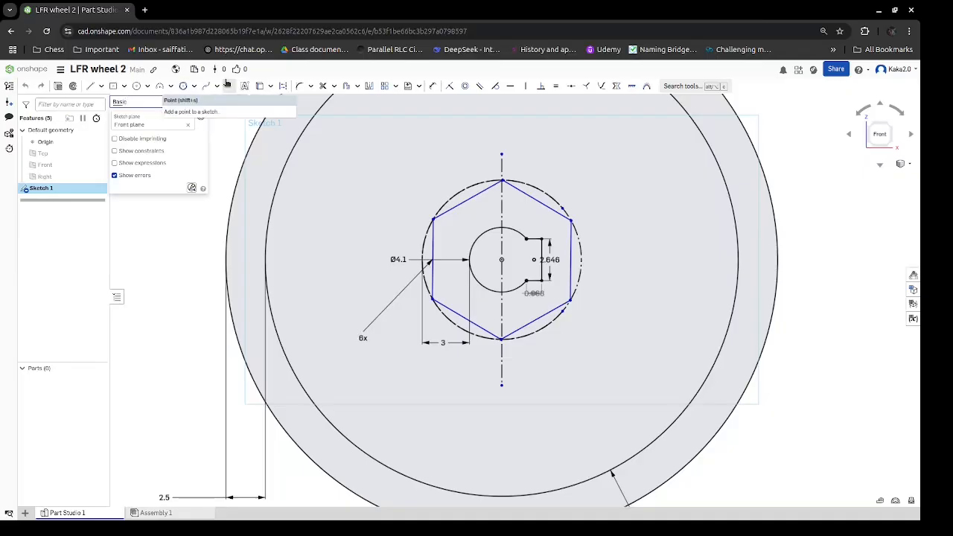
{"action": "type", "text": " Wheel Schem"}
{"action": "key", "text": "Return"}
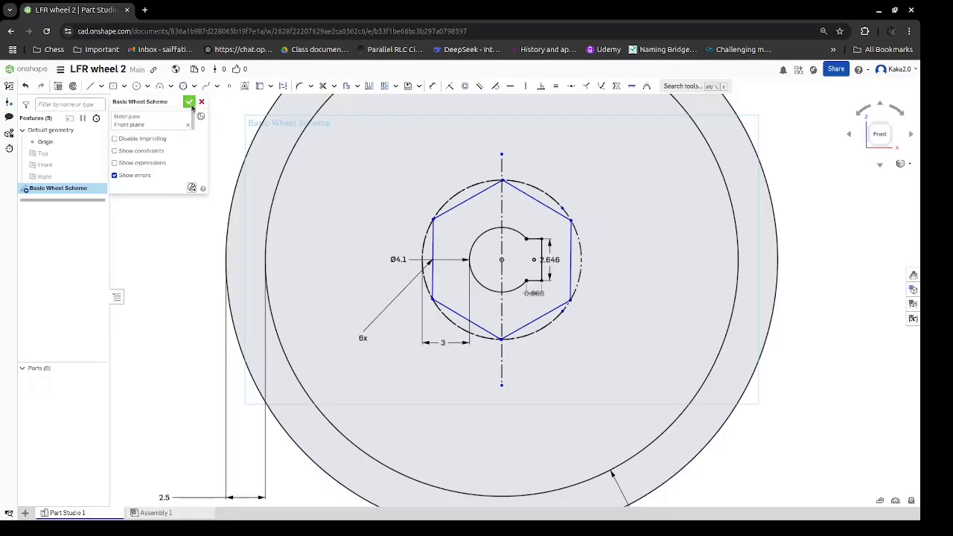
{"action": "left_click", "coordinate": [189, 101]}
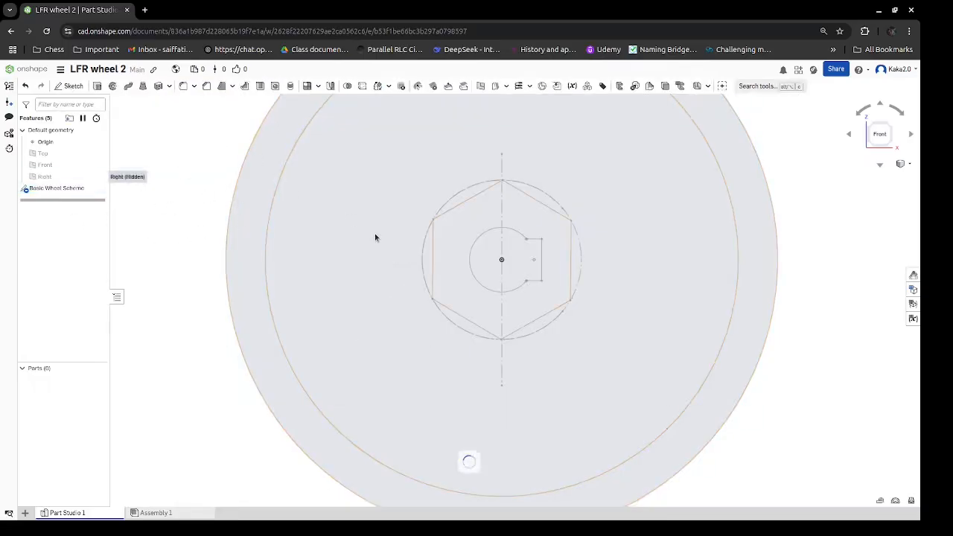
Extrude the outer rim ring as a new solid and enable a blind second end position.
{"action": "scroll", "coordinate": [374, 236], "scroll_direction": "down", "scroll_amount": 1}
{"action": "scroll", "coordinate": [375, 236], "scroll_direction": "down", "scroll_amount": 3}
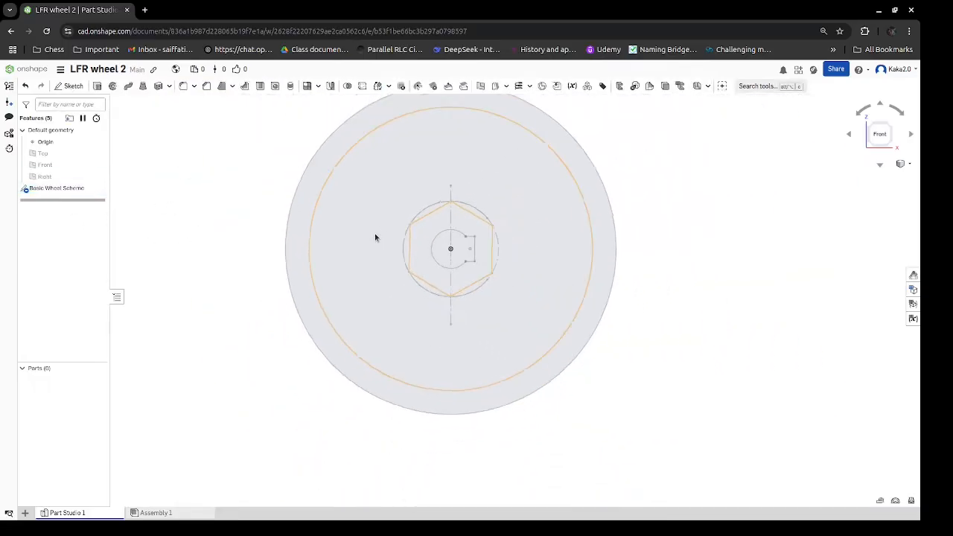
{"action": "left_click", "coordinate": [43, 141]}
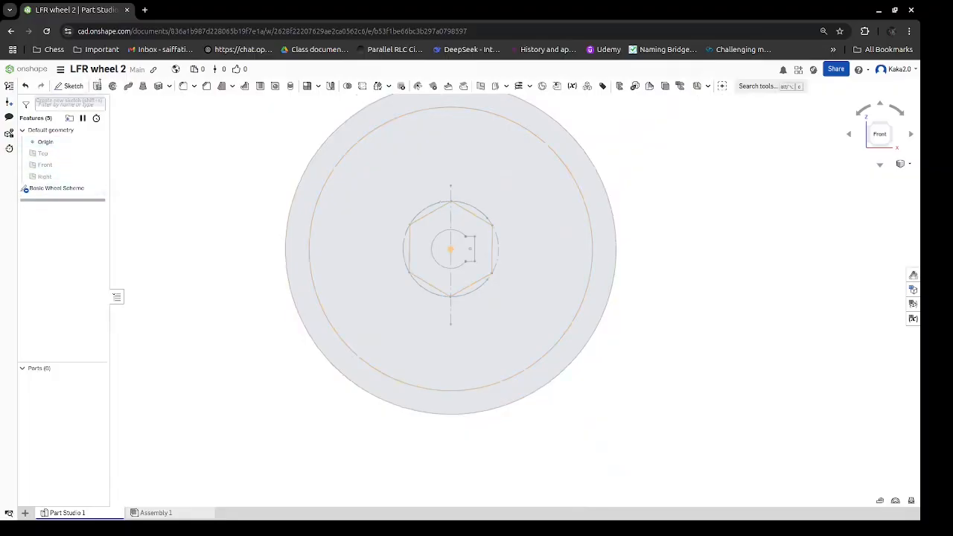
{"action": "left_click", "coordinate": [102, 87]}
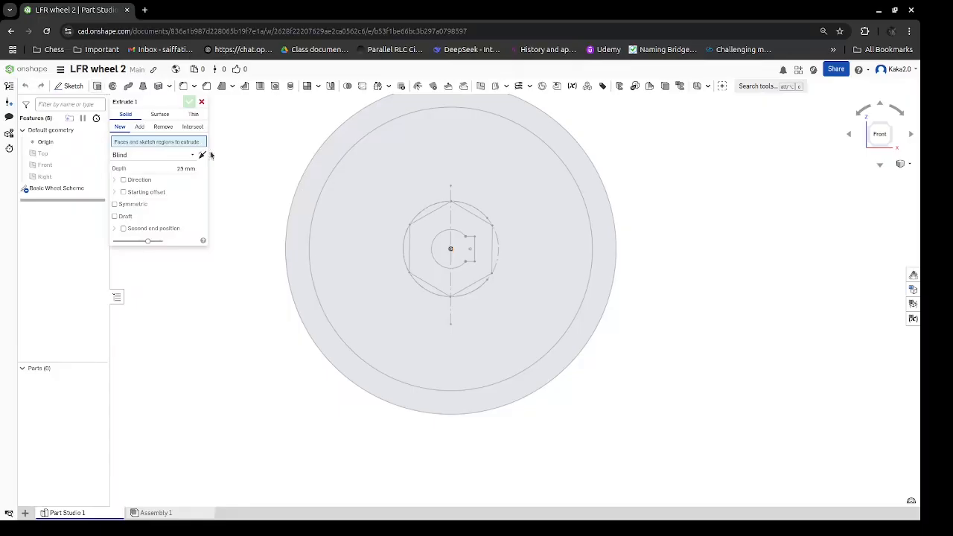
{"action": "left_click", "coordinate": [376, 131]}
{"action": "right_click_drag", "start_coordinate": [270, 379], "coordinate": [279, 378]}
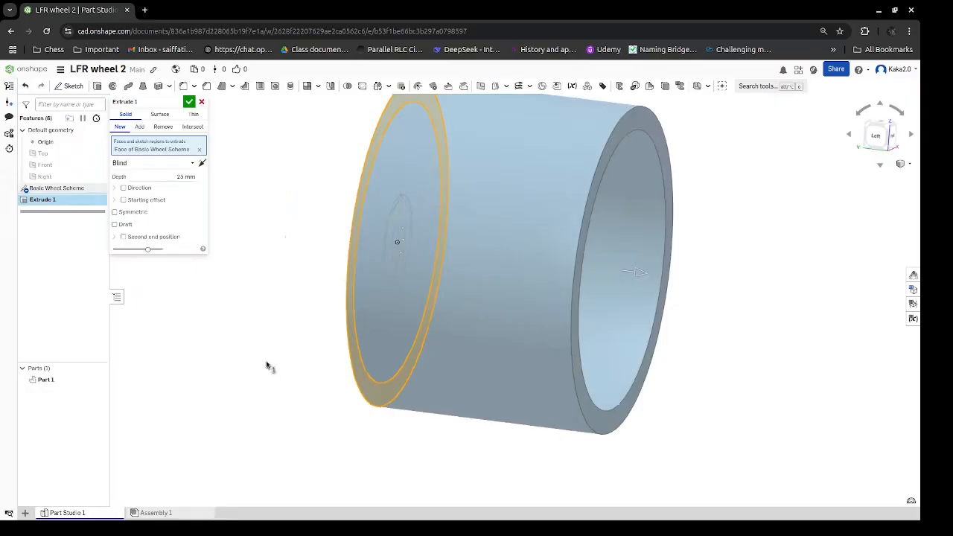
{"action": "left_click", "coordinate": [124, 238]}
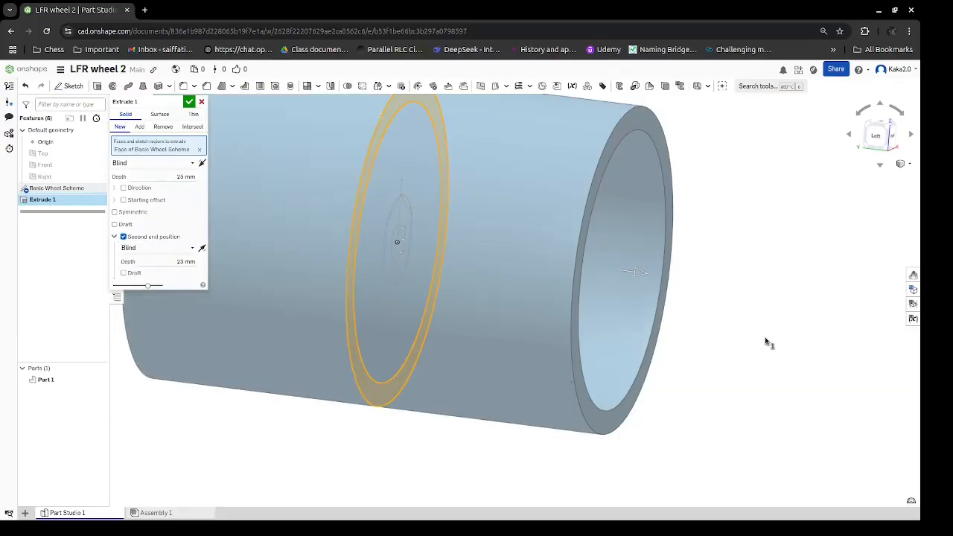
{"action": "scroll", "coordinate": [773, 345], "scroll_direction": "up", "scroll_amount": 1}
{"action": "scroll", "coordinate": [769, 343], "scroll_direction": "down", "scroll_amount": 3}
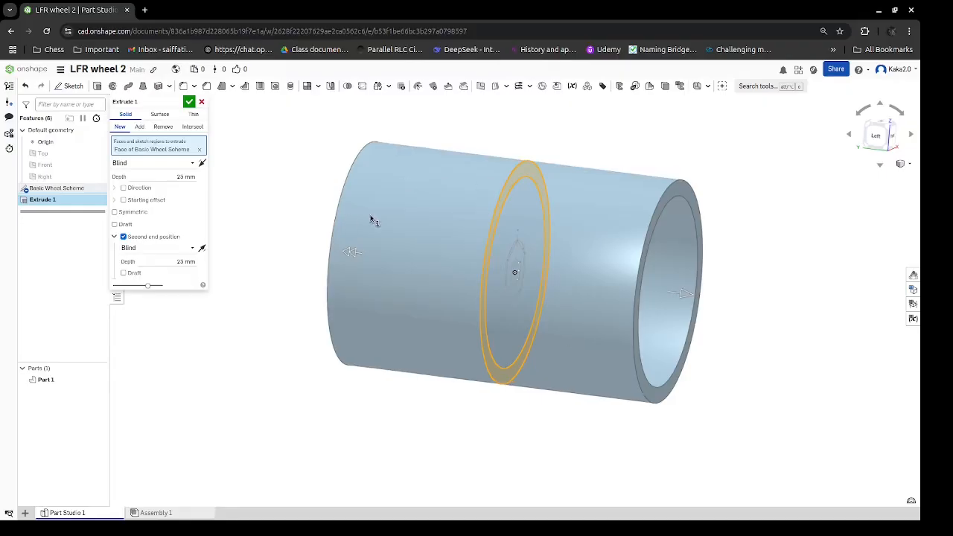
Set the rim extrusion's first depth to 12 mm.
{"action": "left_click", "coordinate": [178, 176]}
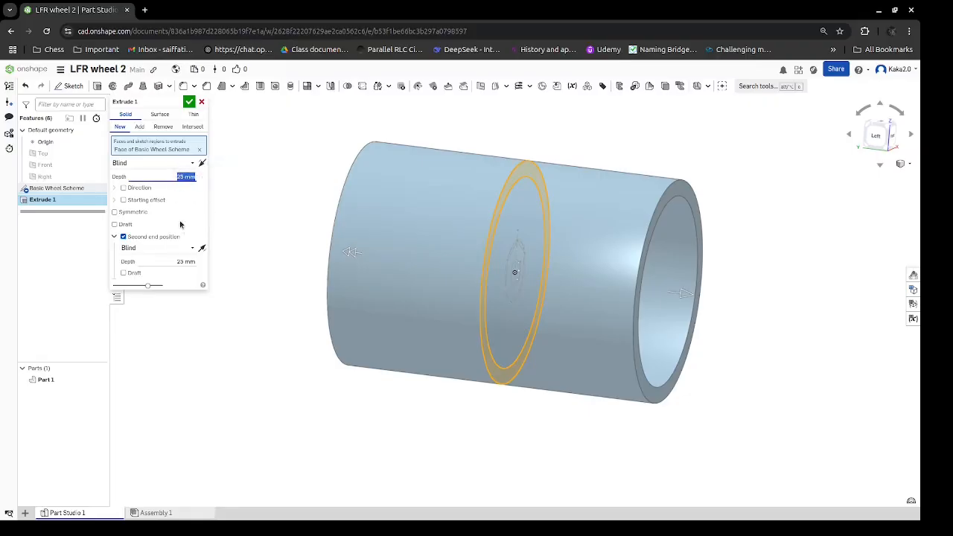
{"action": "type", "text": "12"}
{"action": "left_click", "coordinate": [187, 261]}
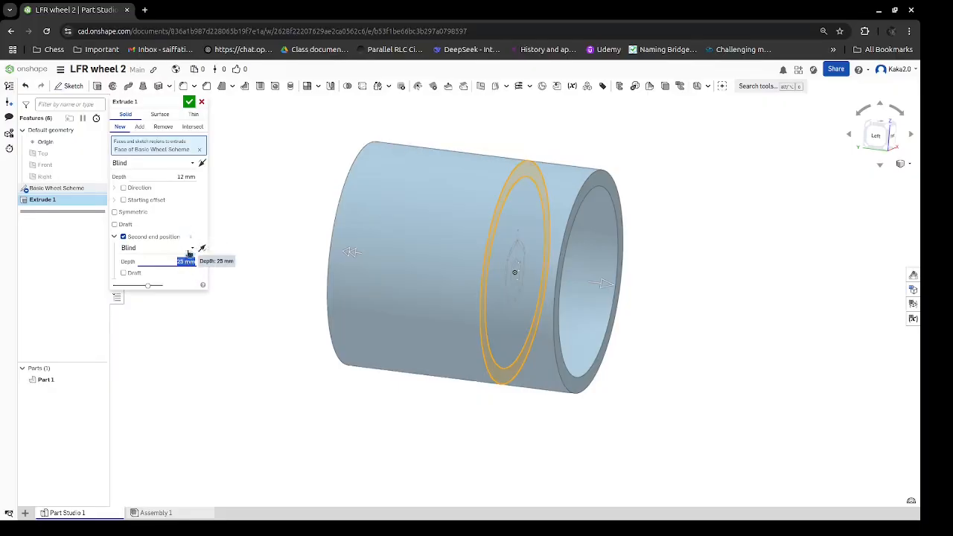
Set the rim extrusion's depth to 15 mm in both directions.
{"action": "left_click", "coordinate": [185, 177]}
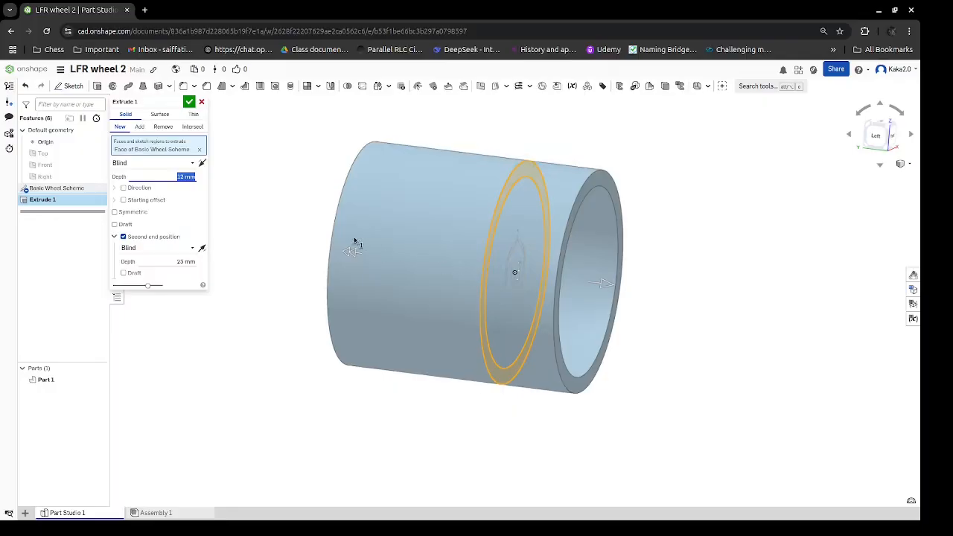
{"action": "left_click", "coordinate": [181, 174]}
{"action": "key", "text": "Return"}
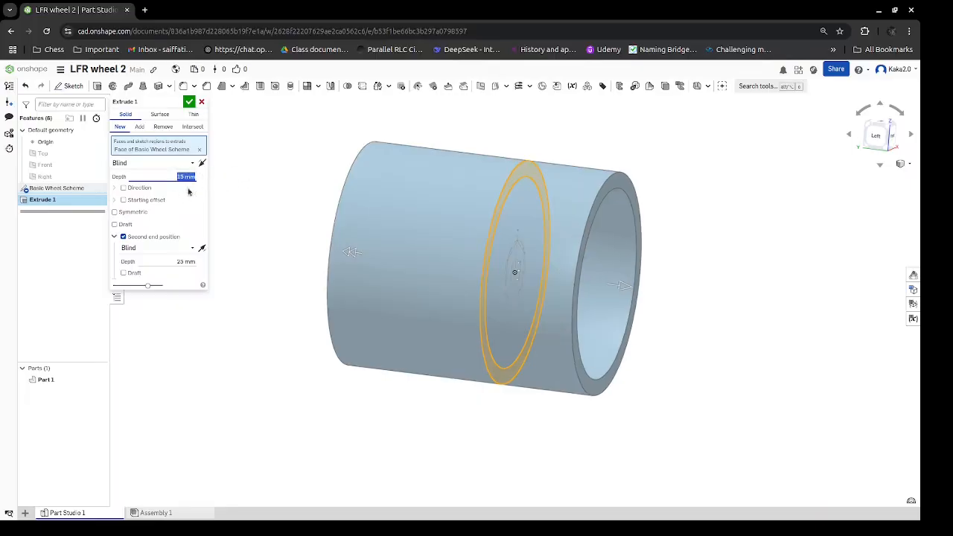
{"action": "key", "text": "Tab"}
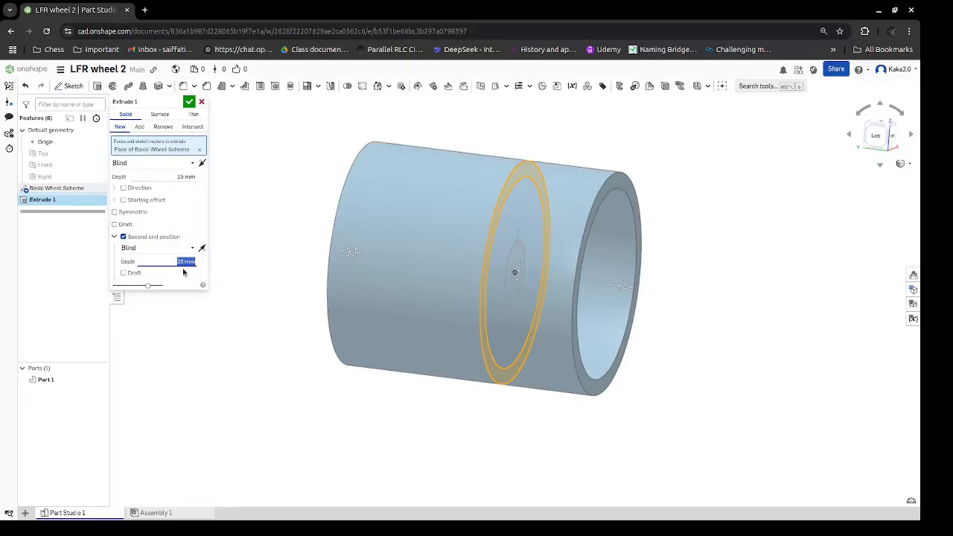
{"action": "type", "text": "15"}
{"action": "key", "text": "Return"}
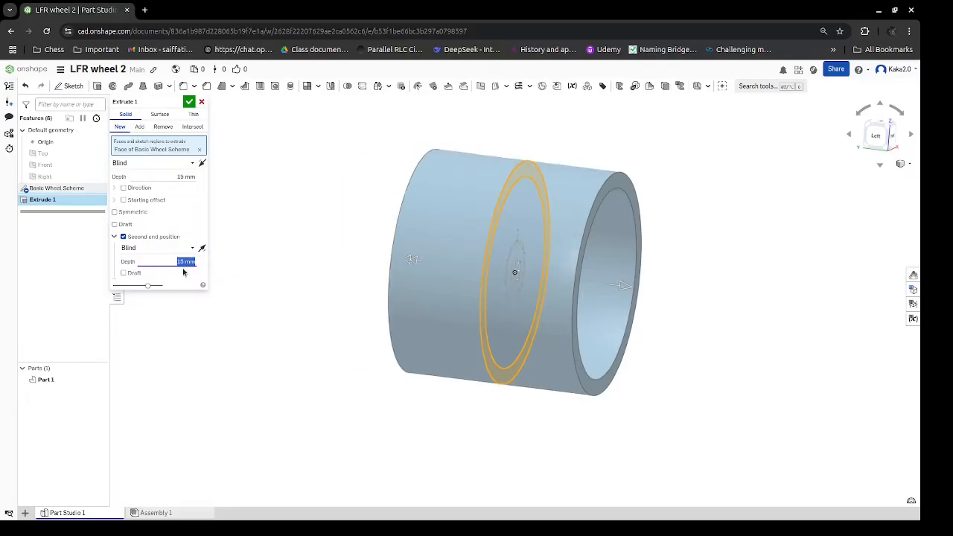
{"action": "right_click_drag", "start_coordinate": [355, 418], "coordinate": [374, 401]}
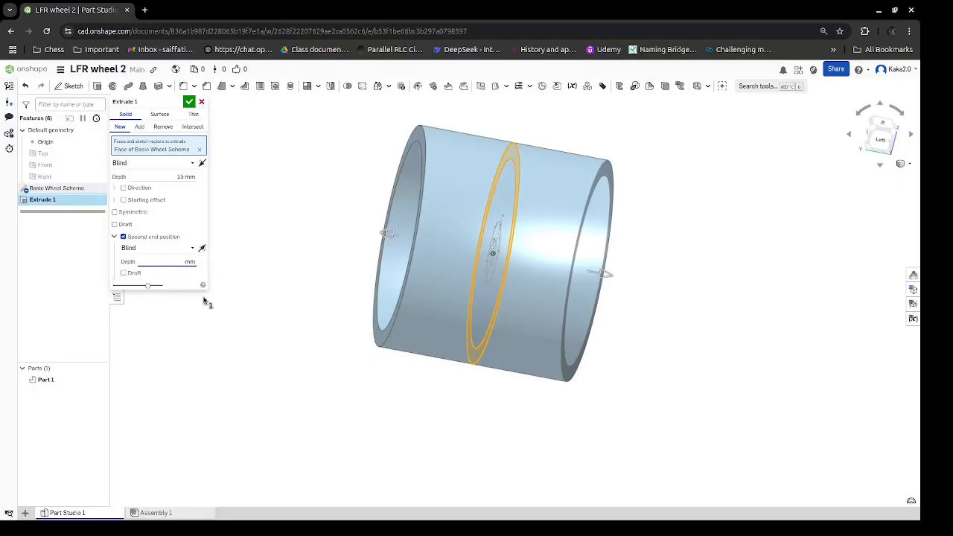
Set the rim extrusion's second depth to 20 mm and accept the feature.
{"action": "key", "text": "Return"}
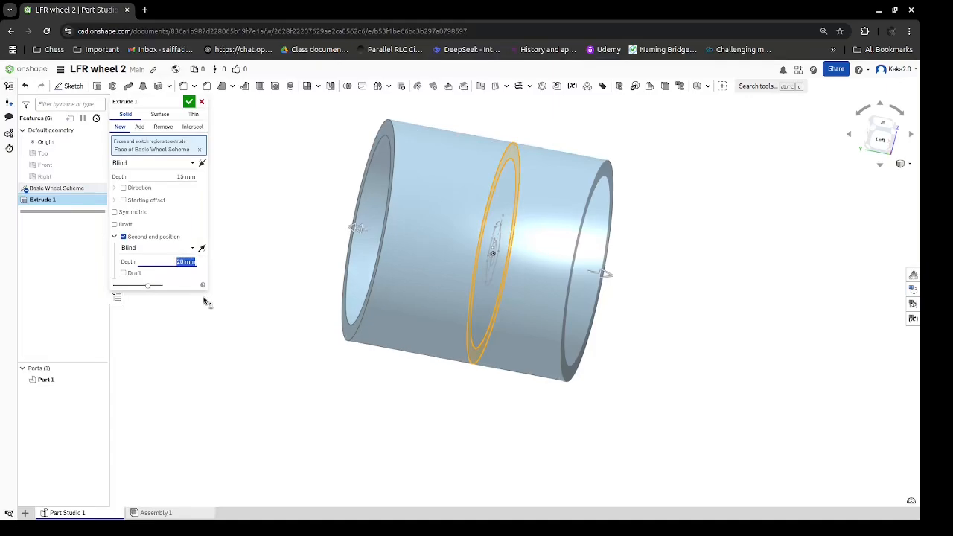
{"action": "left_click", "coordinate": [188, 101]}
{"action": "right_click_drag", "start_coordinate": [206, 166], "coordinate": [207, 213]}
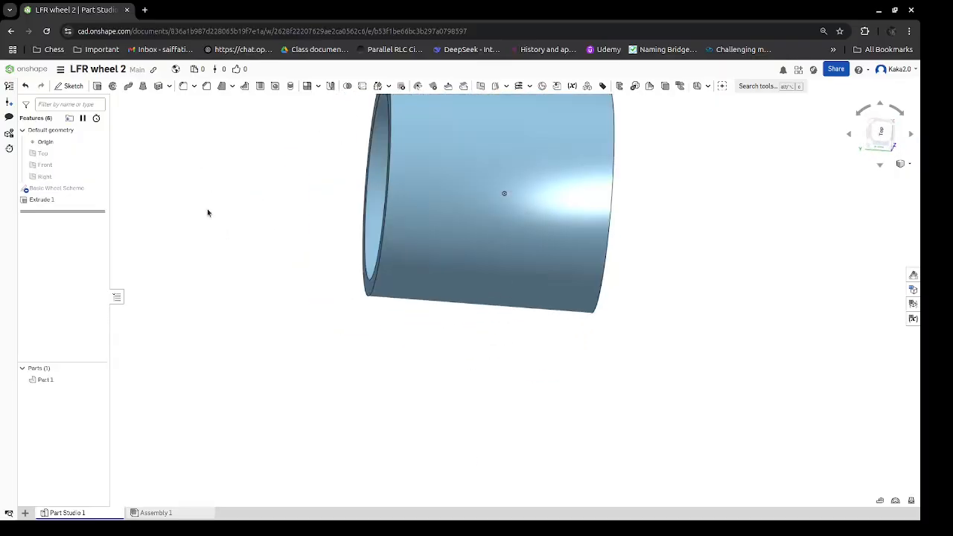
Rename the rim extrusion feature as Tire.
{"action": "double_click", "coordinate": [45, 199]}
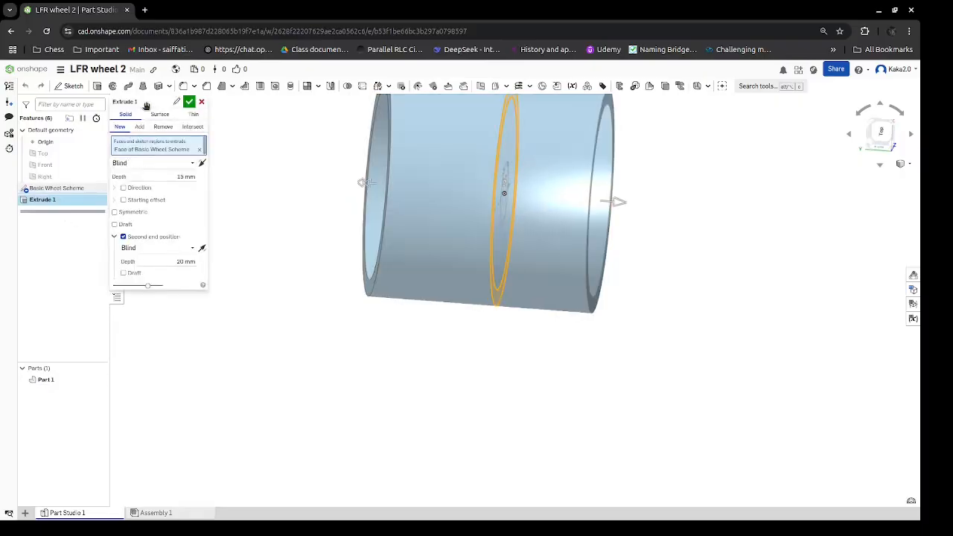
{"action": "left_click", "coordinate": [176, 102]}
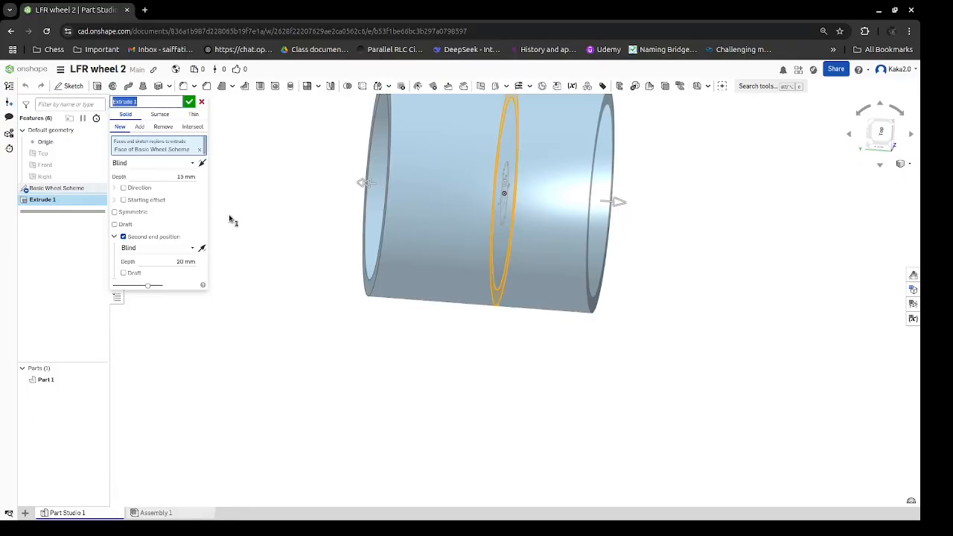
{"action": "type", "text": "Tire"}
{"action": "left_click", "coordinate": [189, 101]}
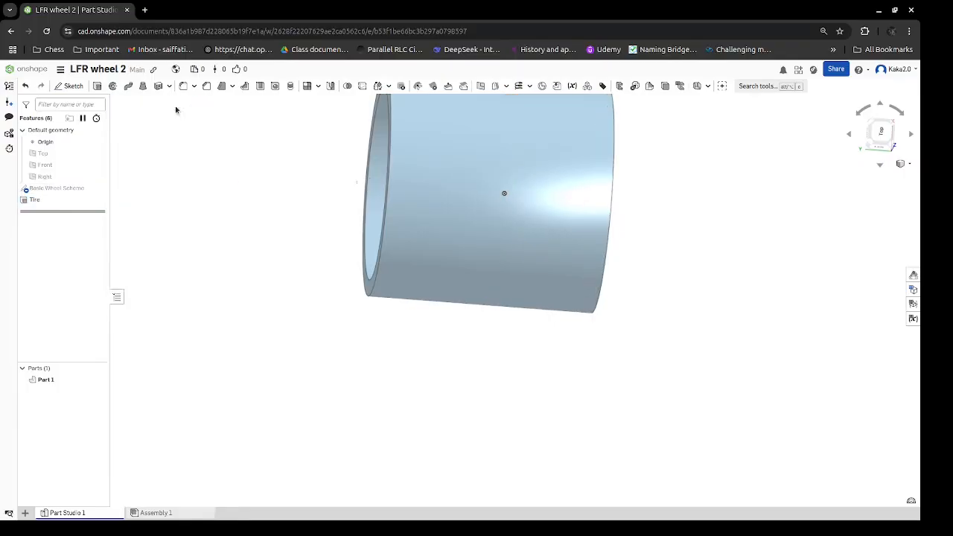
{"action": "right_click_drag", "start_coordinate": [228, 193], "coordinate": [230, 213]}
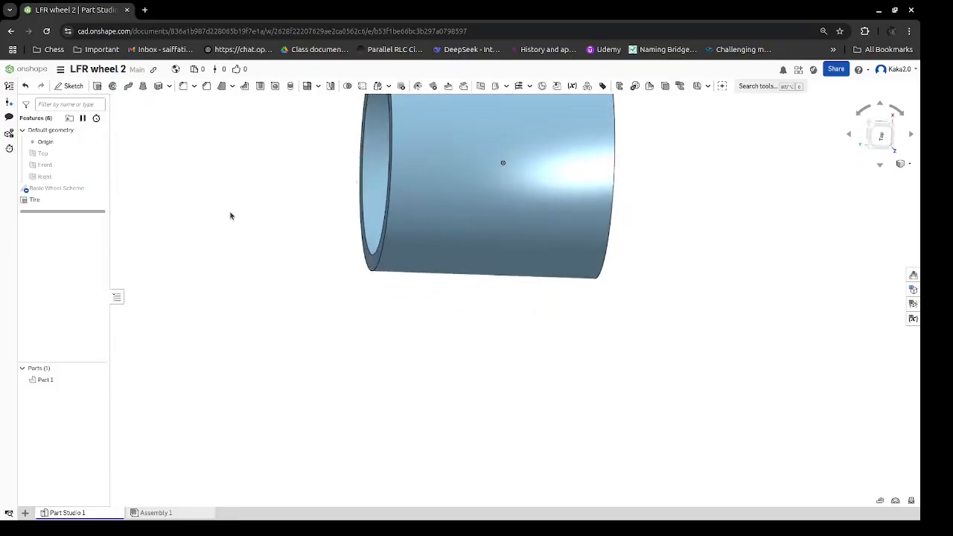
{"action": "right_click_drag", "start_coordinate": [238, 181], "coordinate": [221, 268]}
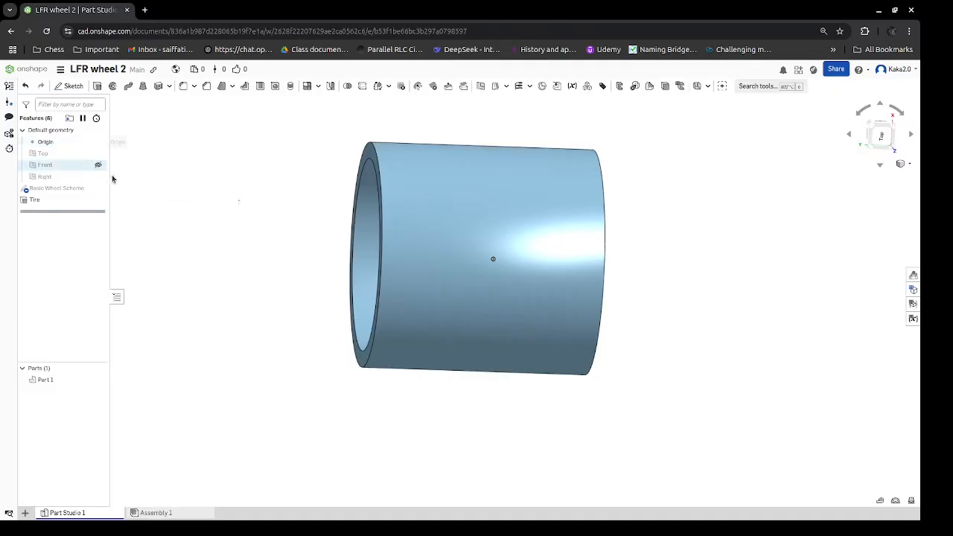
{"action": "right_click_drag", "start_coordinate": [726, 276], "coordinate": [672, 273]}
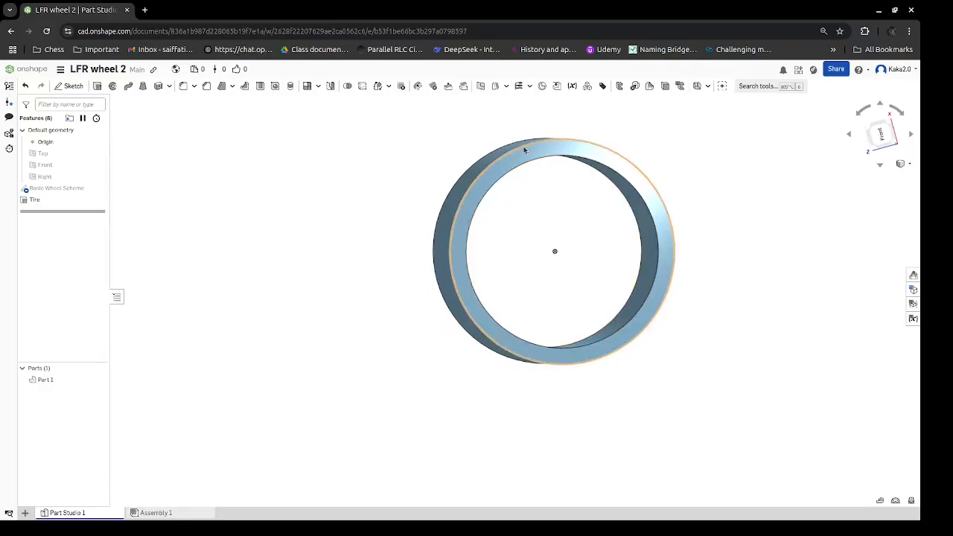
{"action": "left_click", "coordinate": [753, 88]}
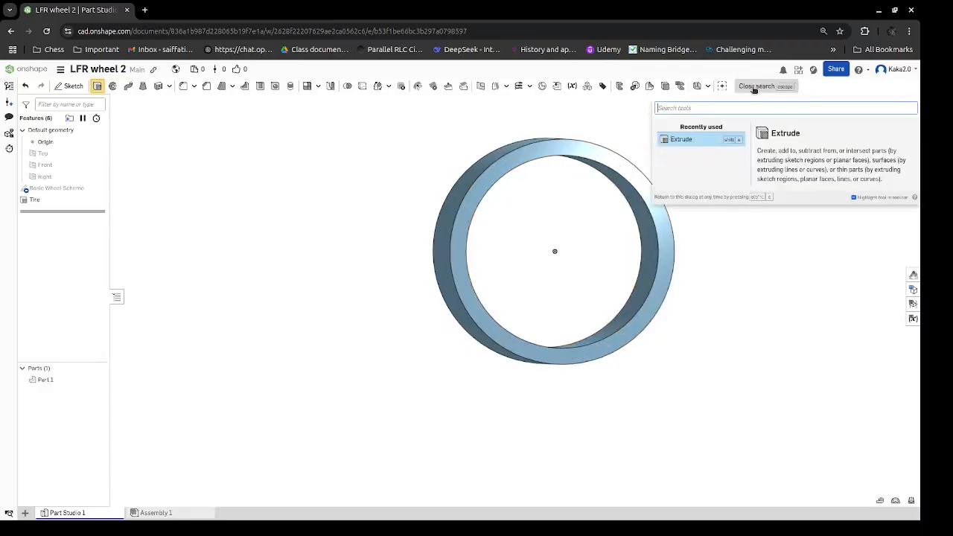
{"action": "left_click", "coordinate": [506, 117]}
{"action": "left_click", "coordinate": [509, 152]}
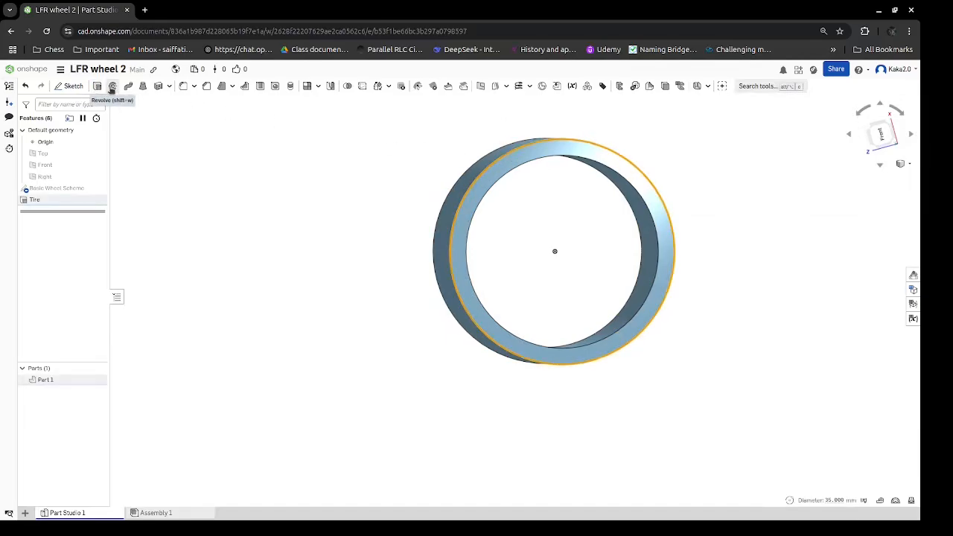
{"action": "left_click", "coordinate": [112, 89]}
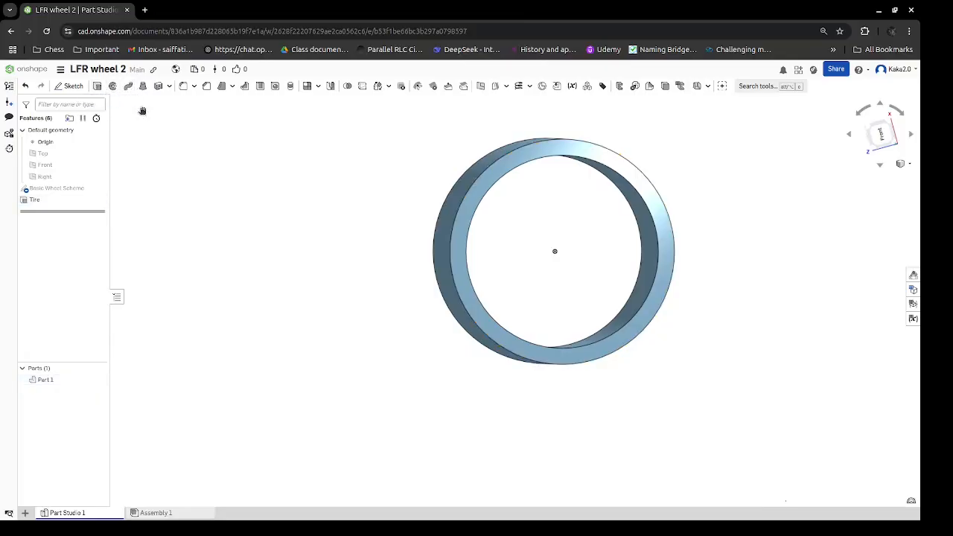
{"action": "left_click", "coordinate": [164, 116]}
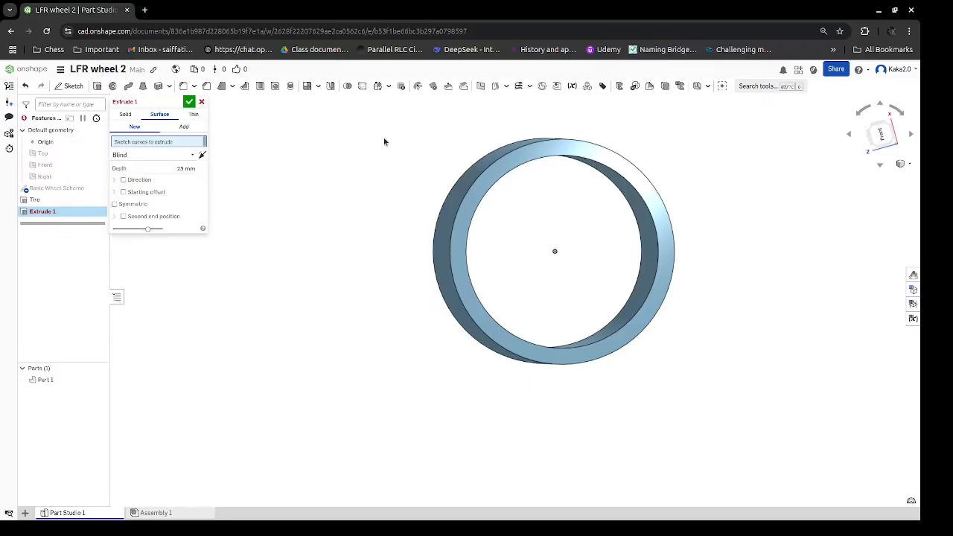
{"action": "right_click_drag", "start_coordinate": [384, 141], "coordinate": [464, 134]}
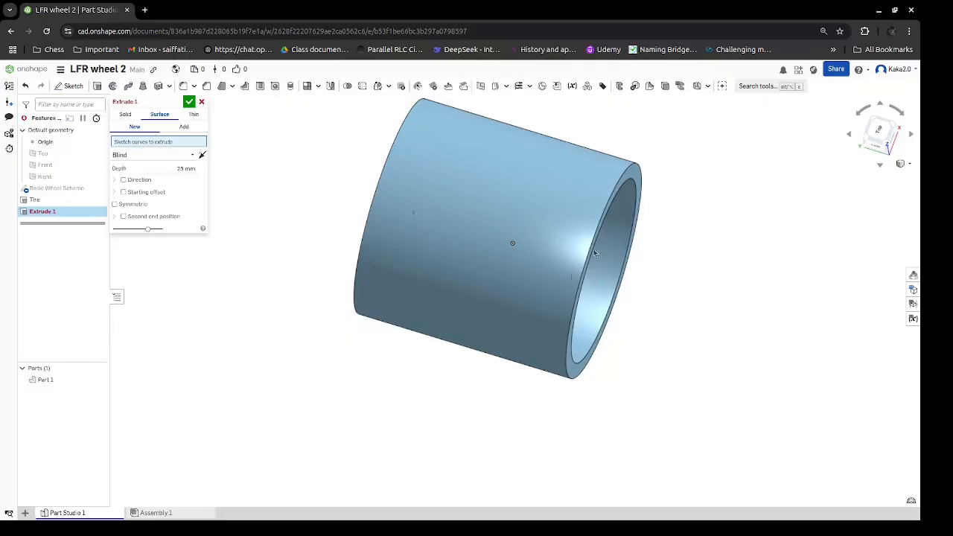
{"action": "left_click", "coordinate": [202, 101]}
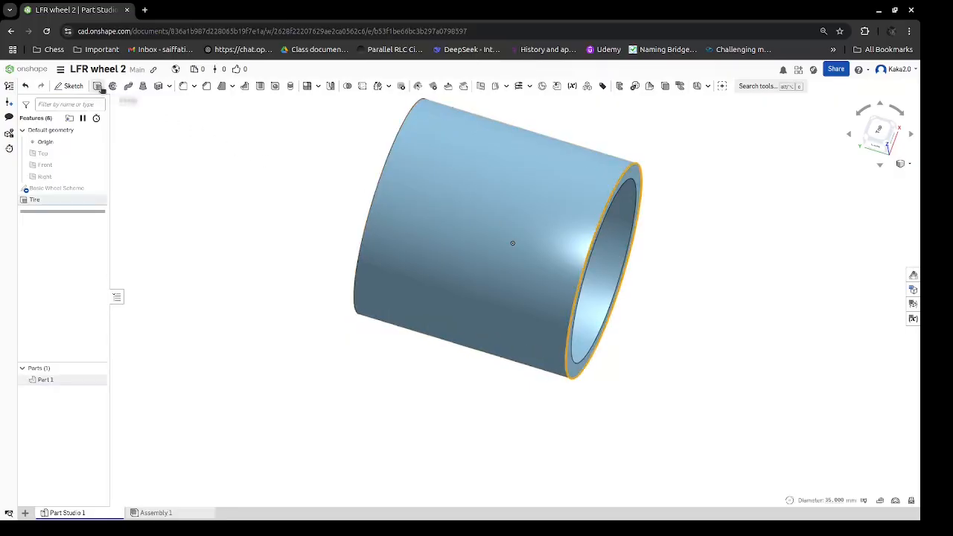
{"action": "left_click", "coordinate": [97, 86]}
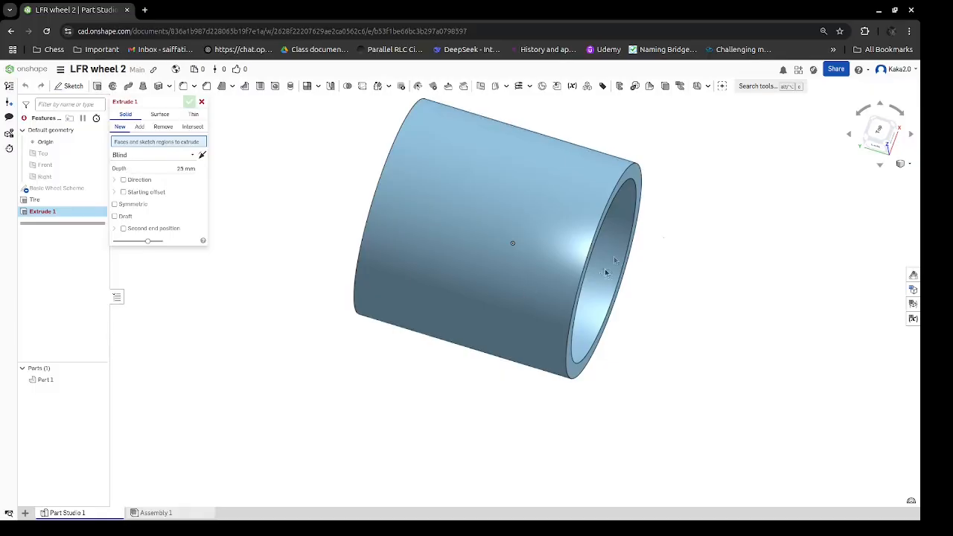
{"action": "left_click", "coordinate": [201, 102]}
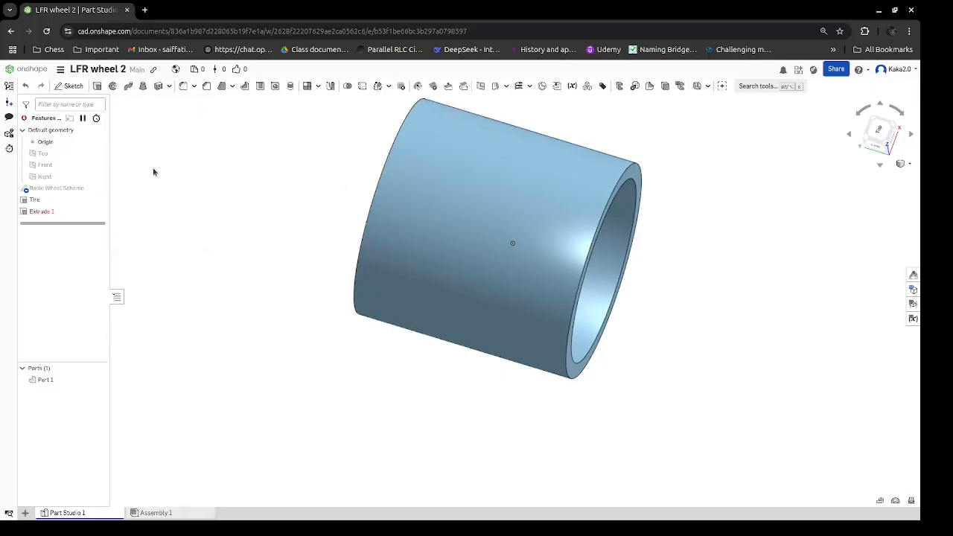
Show the Basic Wheel Scheme sketch and extrude its outermost circle as a new surface with the Through all end type.
{"action": "left_click", "coordinate": [99, 190]}
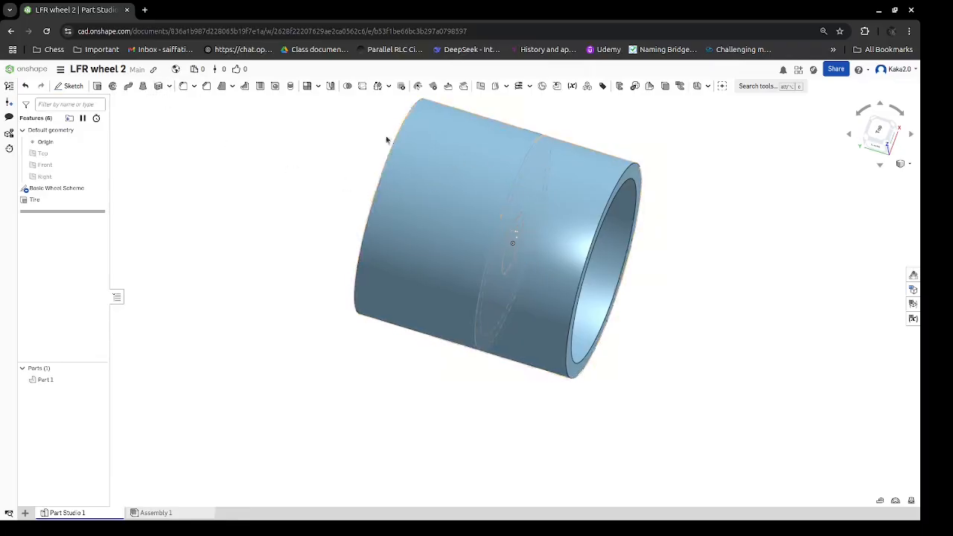
{"action": "left_click", "coordinate": [97, 85]}
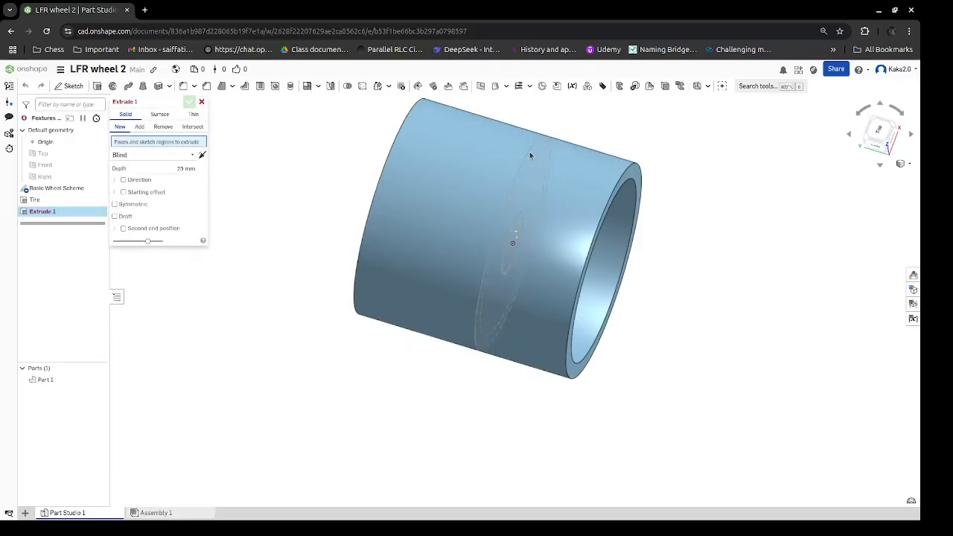
{"action": "right_click_drag", "start_coordinate": [650, 156], "coordinate": [630, 157]}
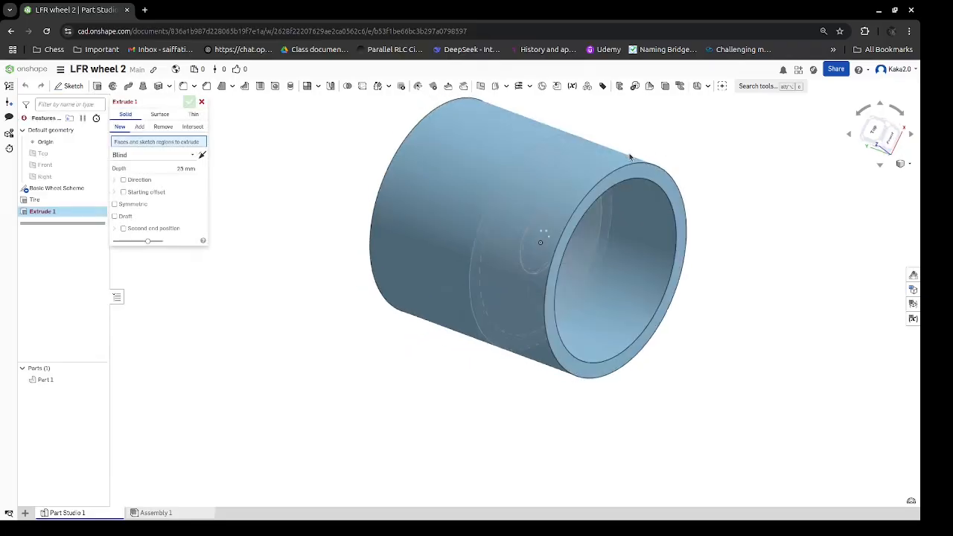
{"action": "left_click", "coordinate": [541, 139]}
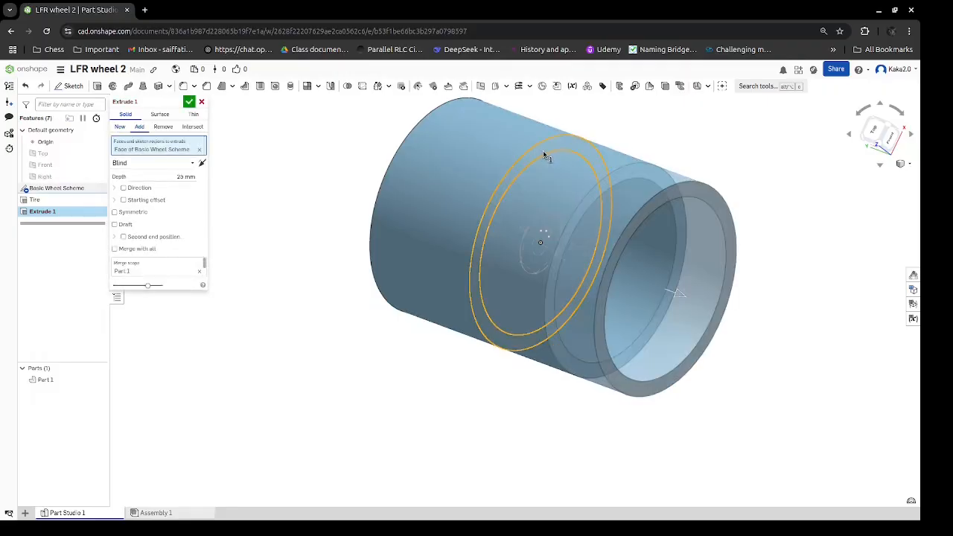
{"action": "left_click", "coordinate": [161, 114]}
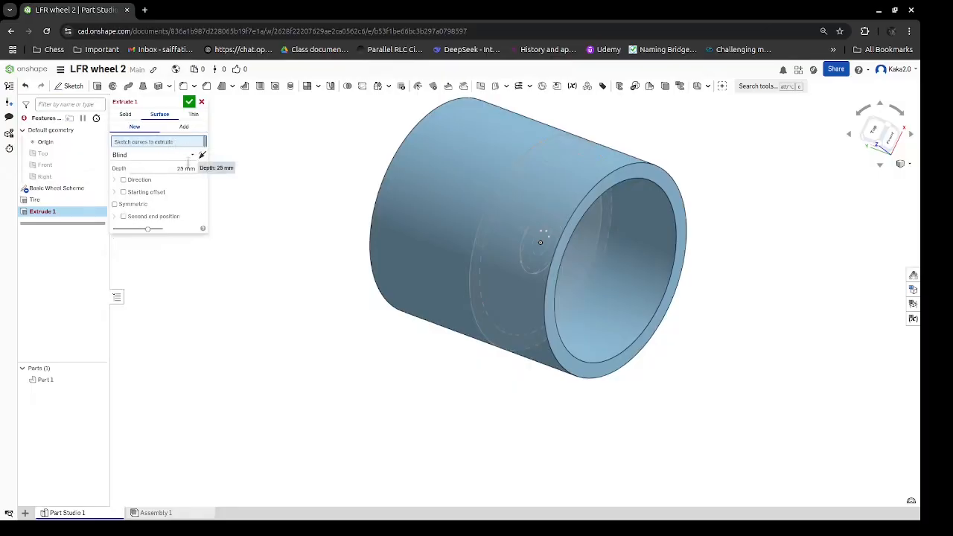
{"action": "left_click", "coordinate": [191, 154]}
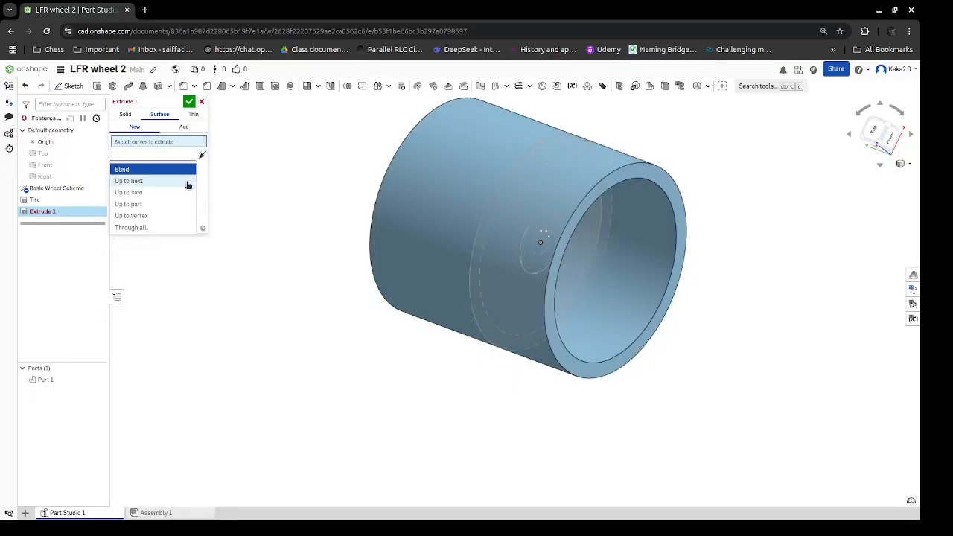
{"action": "left_click", "coordinate": [175, 226]}
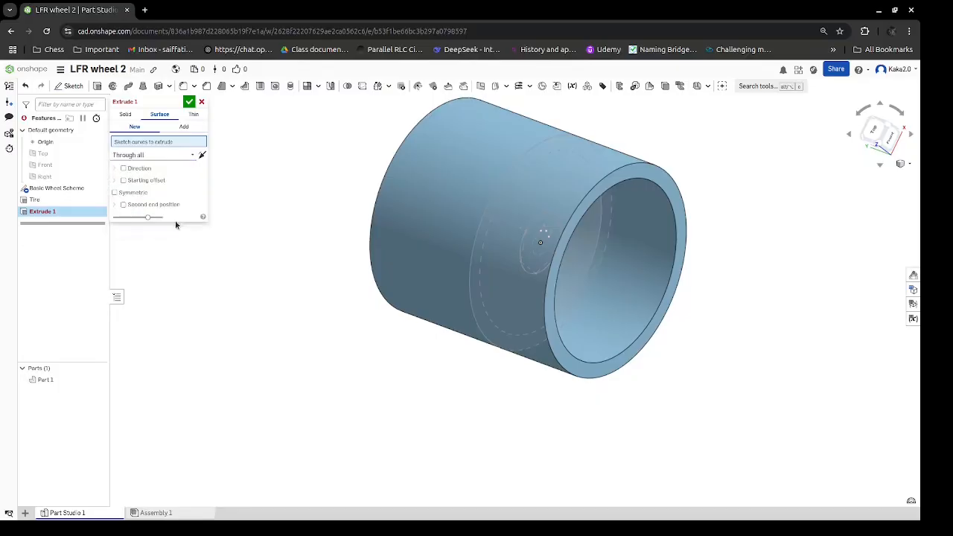
{"action": "mouse_move", "coordinate": [231, 178]}
{"action": "right_mouse_down"}
{"action": "mouse_move", "coordinate": [218, 151]}
{"action": "mouse_move", "coordinate": [242, 167]}
{"action": "right_mouse_up"}
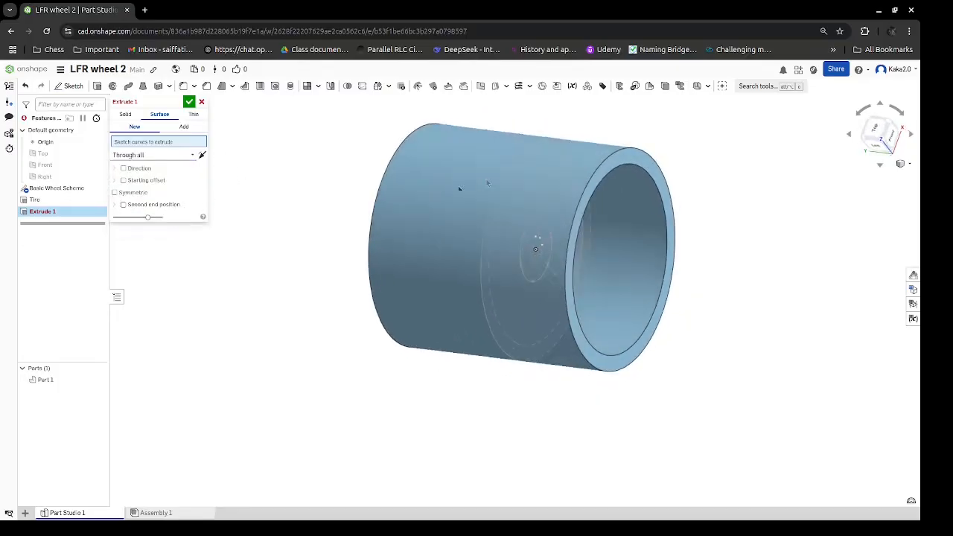
{"action": "left_click", "coordinate": [509, 172]}
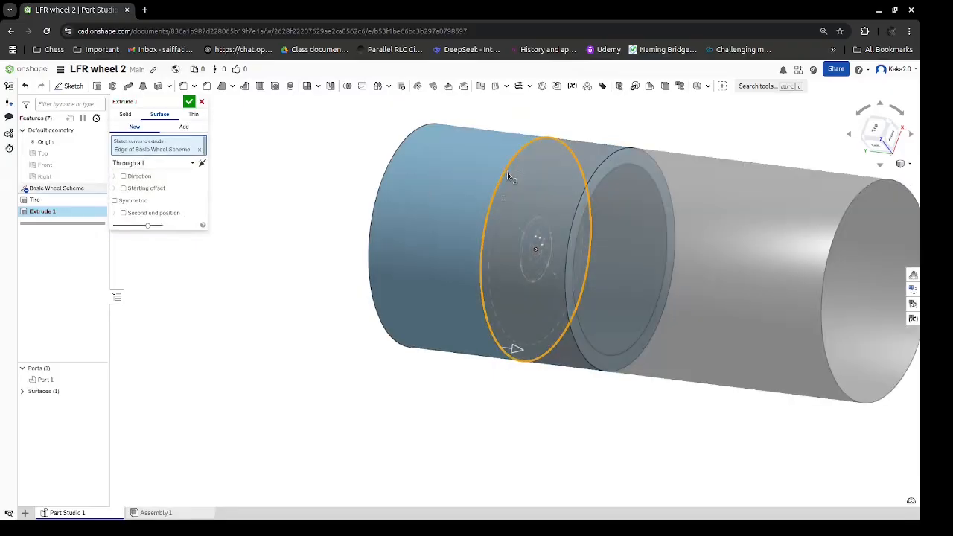
Change the surface extrusion to end up to the tire's nearer end face and enable a second end position.
{"action": "left_click", "coordinate": [190, 163]}
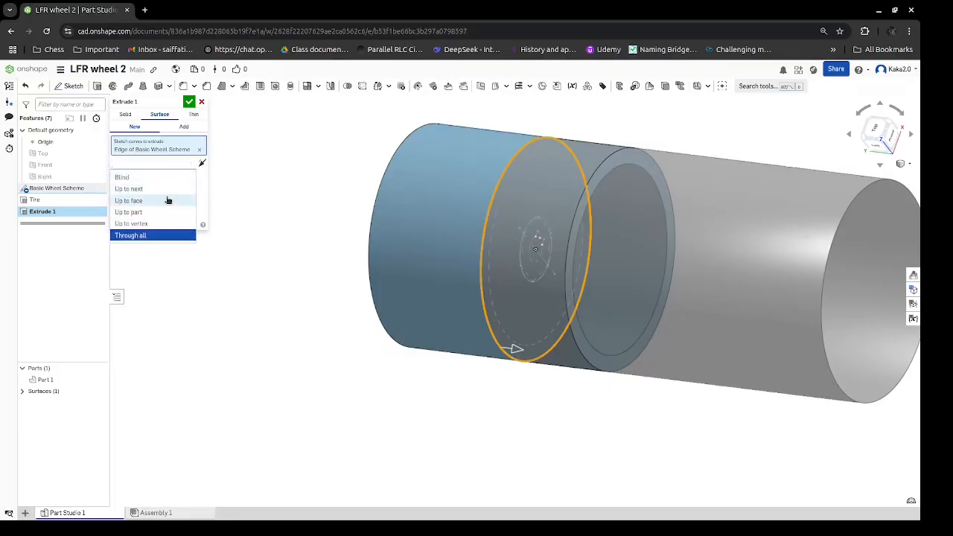
{"action": "left_click", "coordinate": [166, 200]}
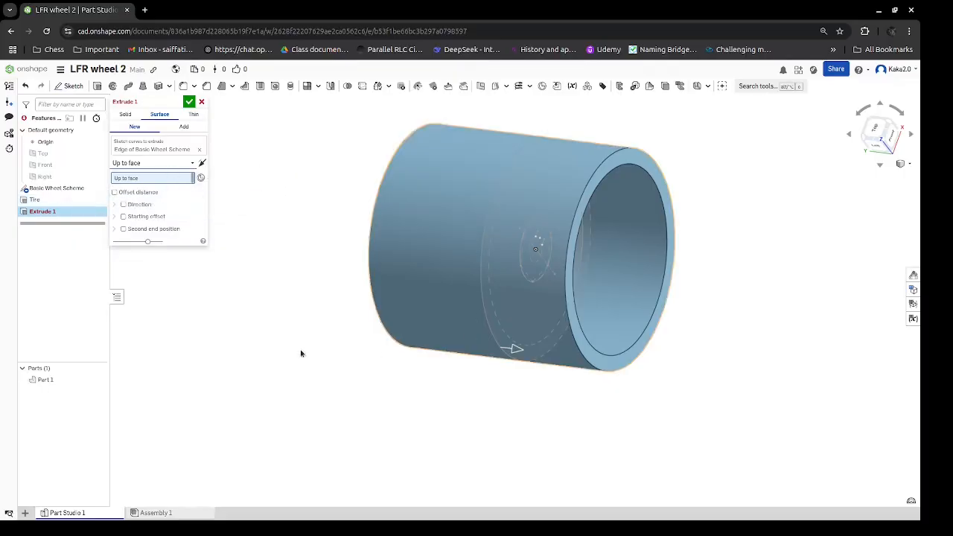
{"action": "left_click", "coordinate": [100, 380]}
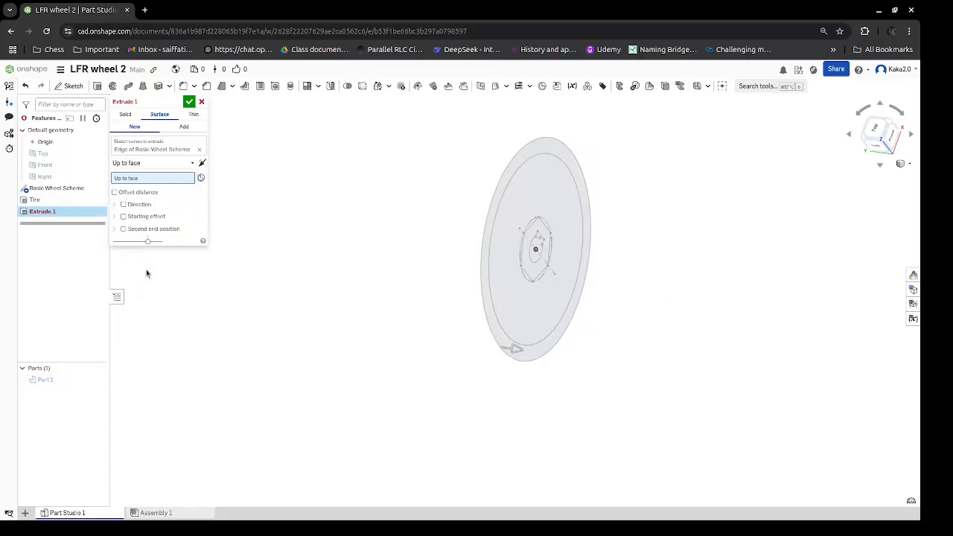
{"action": "left_click", "coordinate": [124, 230]}
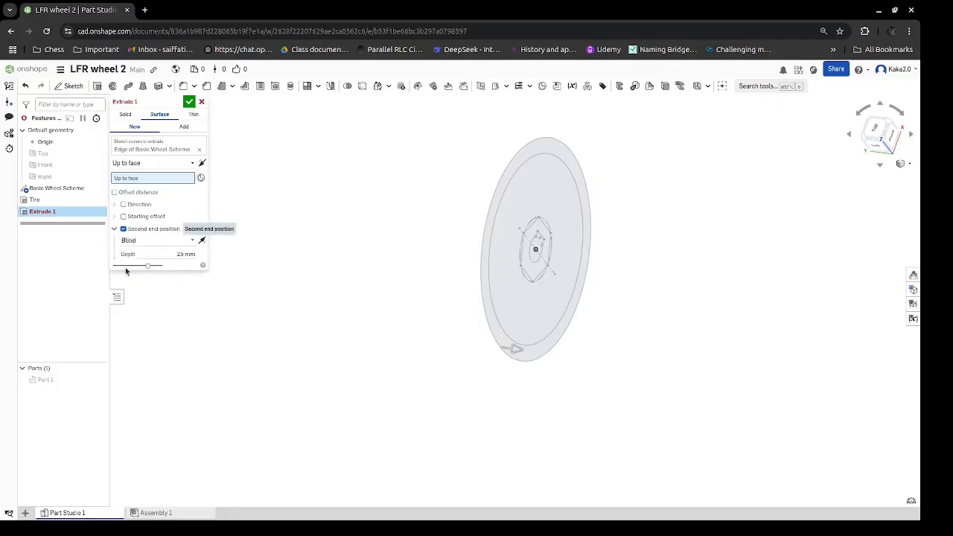
{"action": "left_click", "coordinate": [95, 379]}
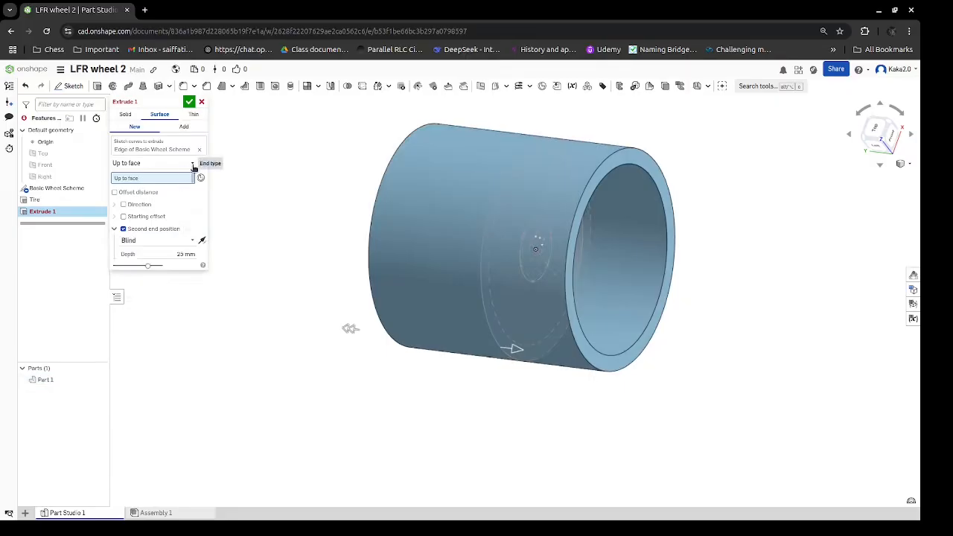
{"action": "left_click", "coordinate": [625, 162]}
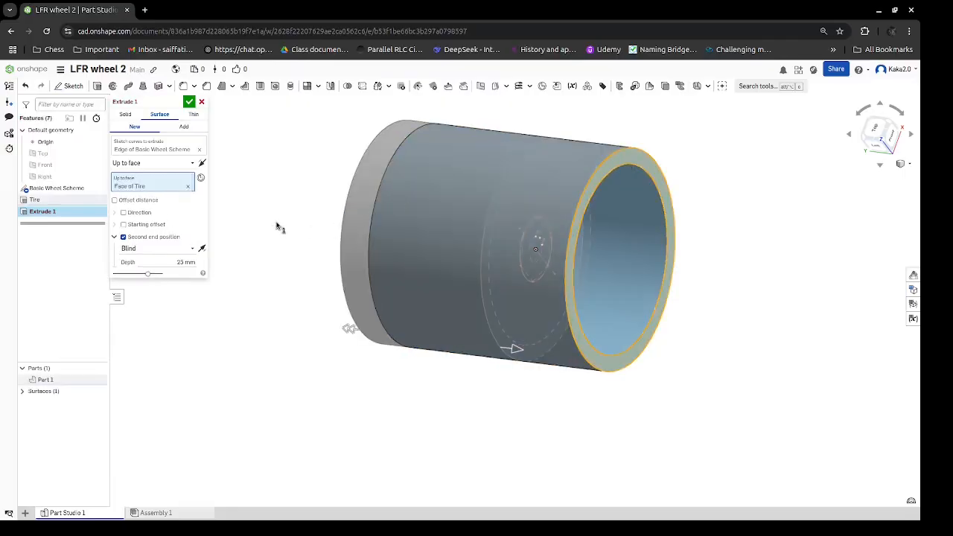
Set the surface extrusion's second end position to Up to face, ending at the tire's opposite end face.
{"action": "right_click_drag", "start_coordinate": [276, 225], "coordinate": [349, 259]}
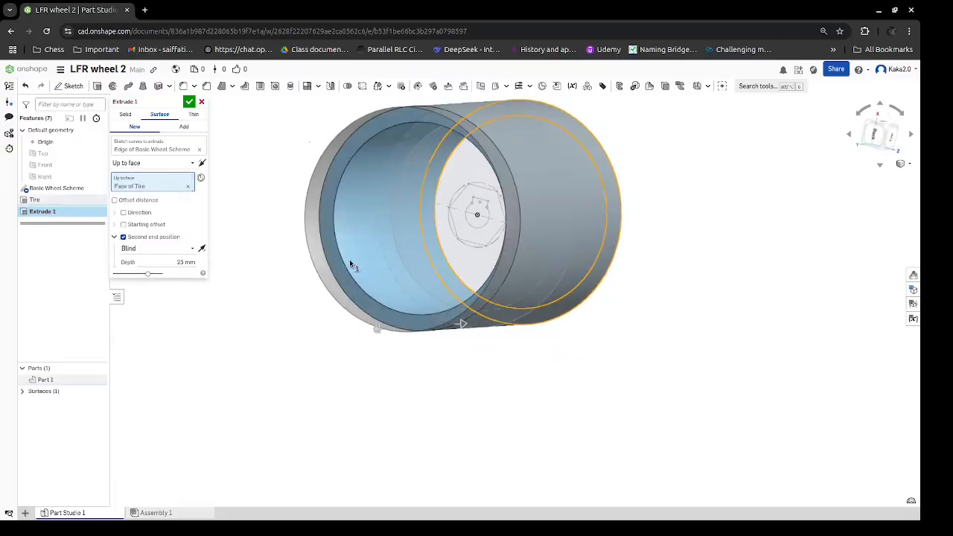
{"action": "left_click", "coordinate": [182, 249]}
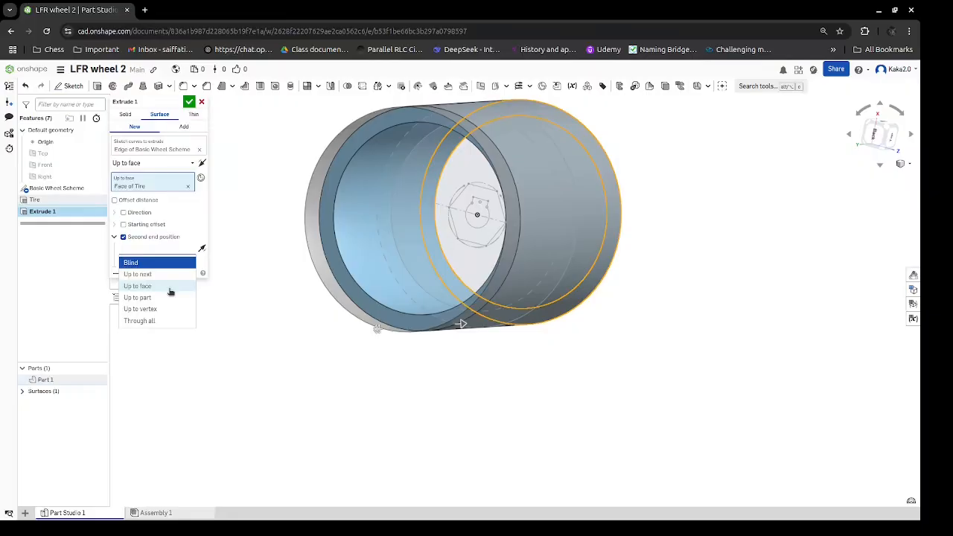
{"action": "left_click", "coordinate": [169, 288]}
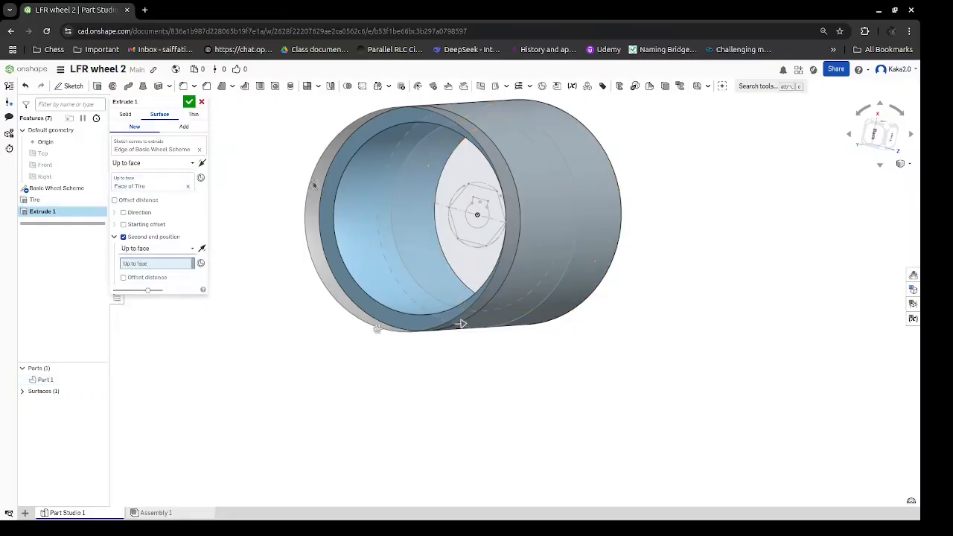
{"action": "left_click", "coordinate": [384, 124]}
{"action": "right_click_drag", "start_coordinate": [264, 204], "coordinate": [156, 320]}
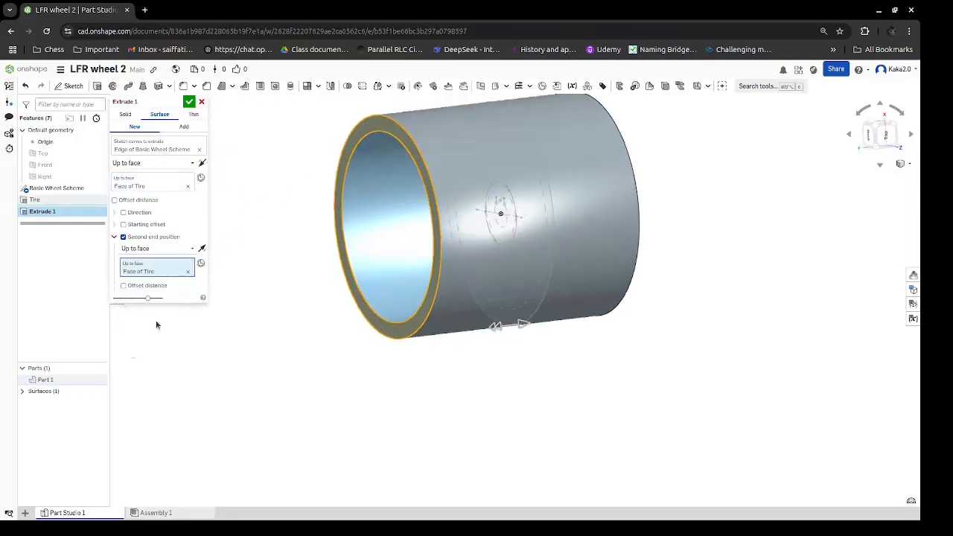
Hide the tire part and finish the surface extrusion between the tire's two end faces.
{"action": "left_click", "coordinate": [98, 380]}
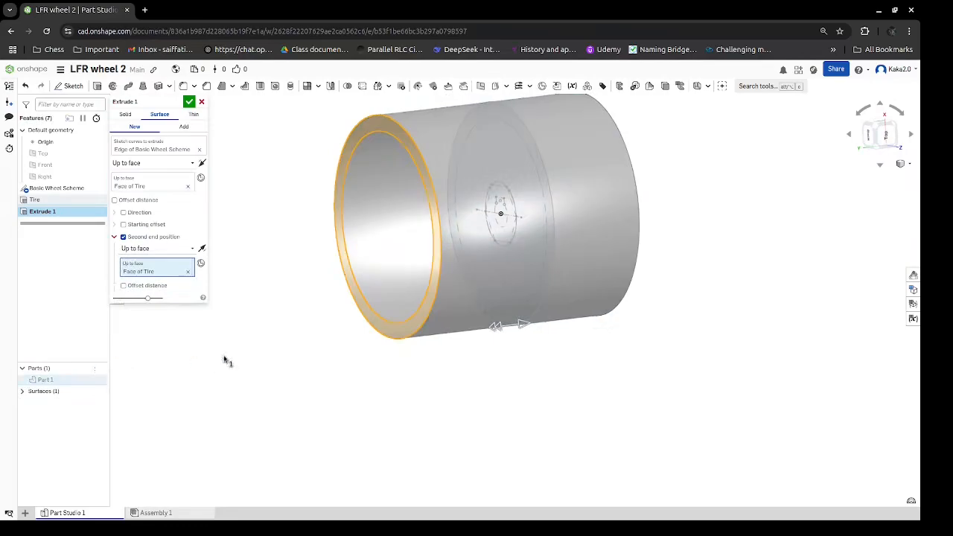
{"action": "right_click_drag", "start_coordinate": [227, 361], "coordinate": [276, 367]}
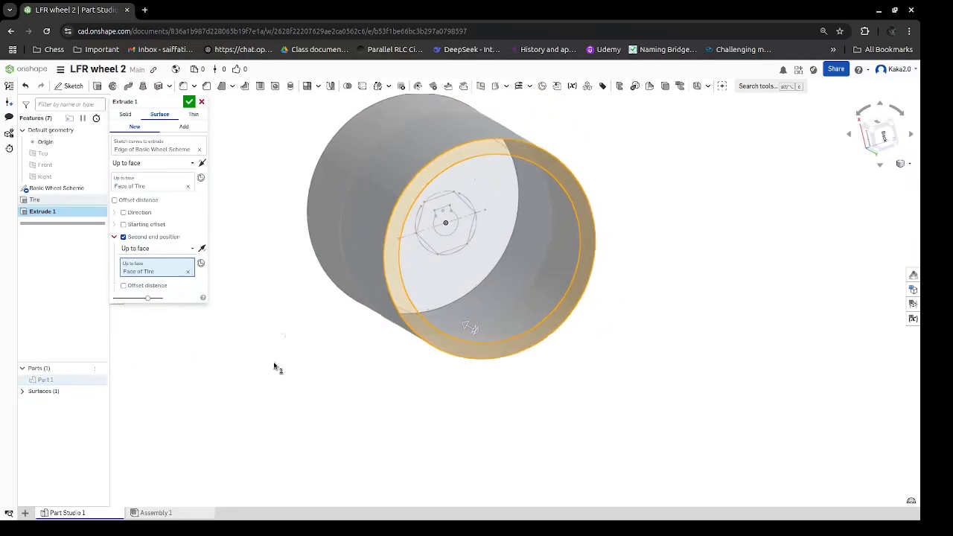
{"action": "left_click", "coordinate": [190, 105]}
{"action": "mouse_move", "coordinate": [238, 233]}
{"action": "right_mouse_down"}
{"action": "mouse_move", "coordinate": [302, 313]}
{"action": "mouse_move", "coordinate": [362, 350]}
{"action": "mouse_move", "coordinate": [319, 358]}
{"action": "mouse_move", "coordinate": [324, 326]}
{"action": "mouse_move", "coordinate": [454, 342]}
{"action": "mouse_move", "coordinate": [440, 366]}
{"action": "mouse_move", "coordinate": [307, 370]}
{"action": "right_mouse_up"}
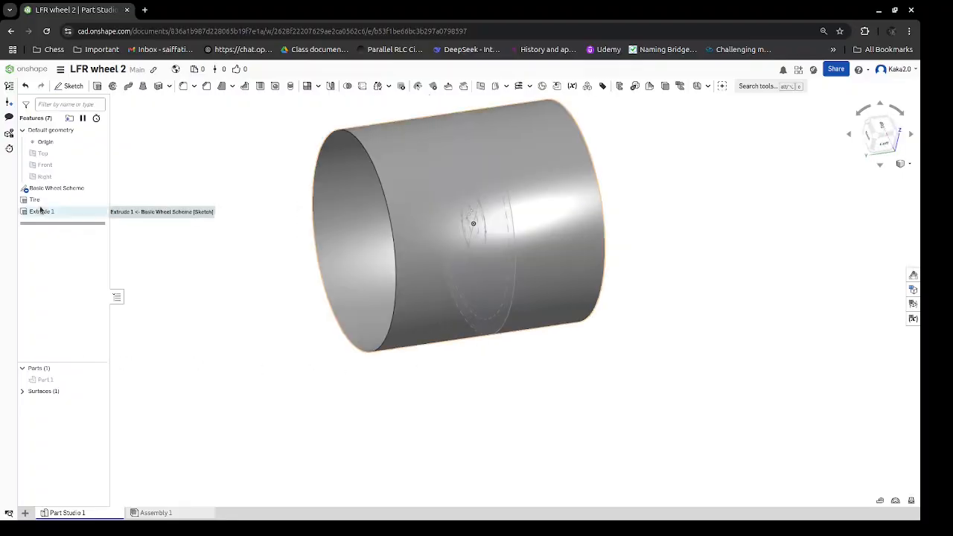
Rename the hidden Part 1 in the parts list as Tire.
{"action": "left_click", "coordinate": [46, 381]}
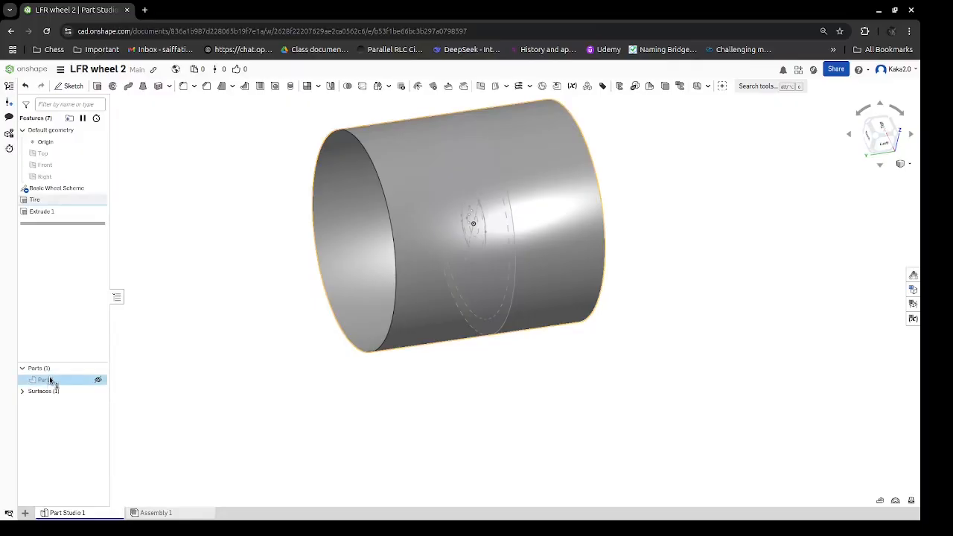
{"action": "right_click", "coordinate": [49, 381]}
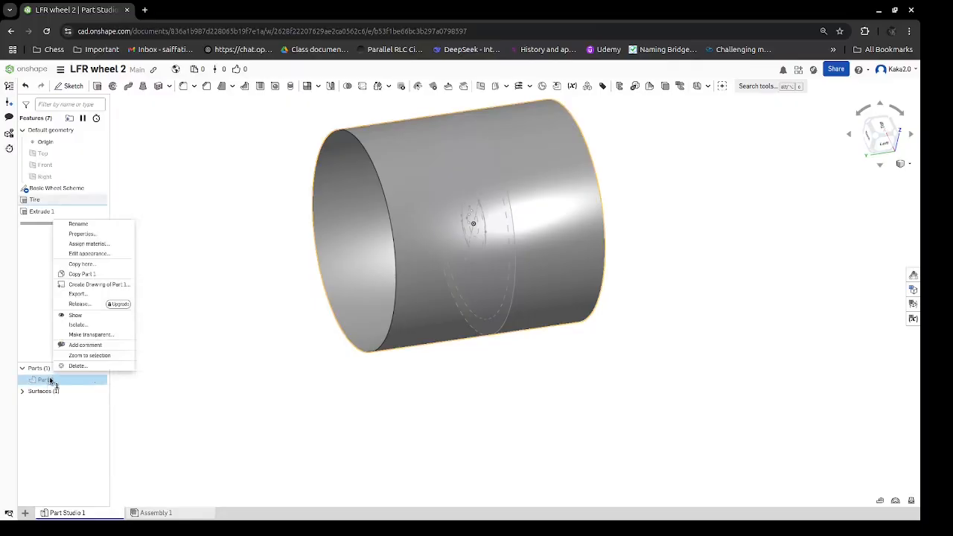
{"action": "left_click", "coordinate": [79, 224]}
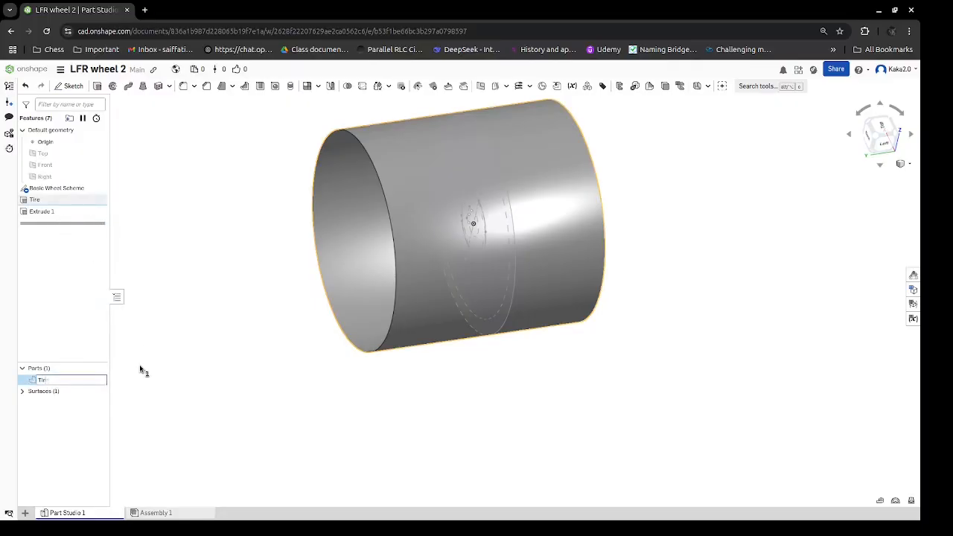
{"action": "key", "text": "Return"}
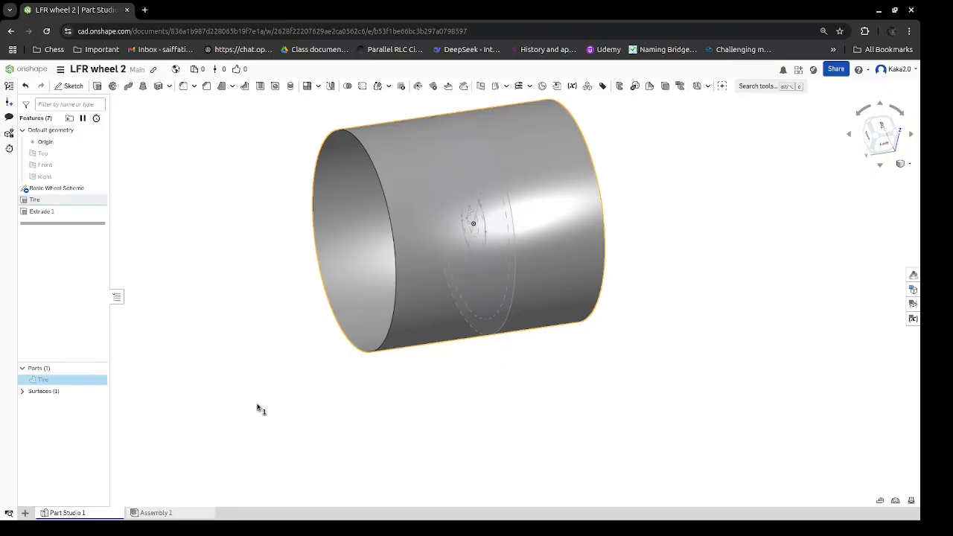
Start a Ruled surface and select the circular edges at both ends of the extruded surface cylinder as its path.
{"action": "right_click_drag", "start_coordinate": [257, 404], "coordinate": [330, 409]}
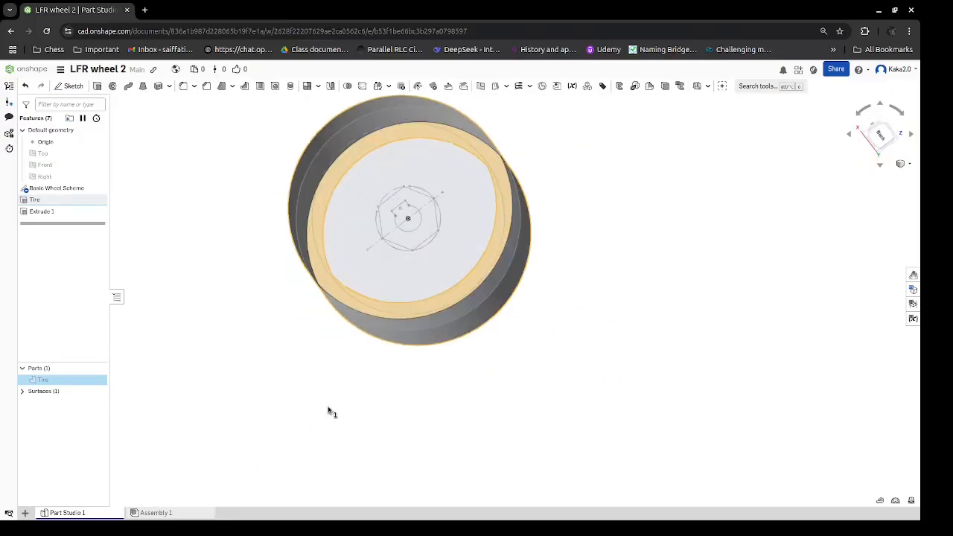
{"action": "left_click", "coordinate": [766, 86]}
{"action": "type", "text": "Rules"}
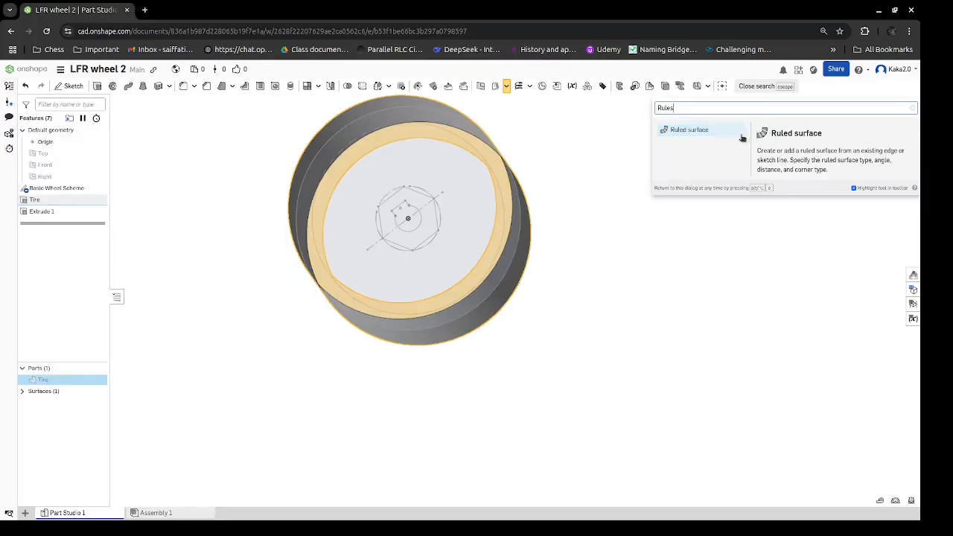
{"action": "left_click", "coordinate": [734, 132]}
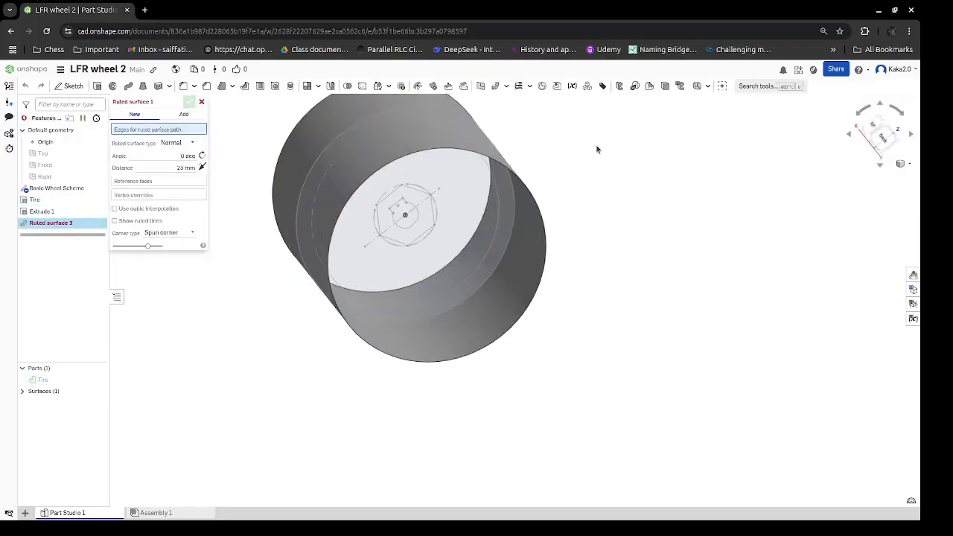
{"action": "left_click", "coordinate": [557, 179]}
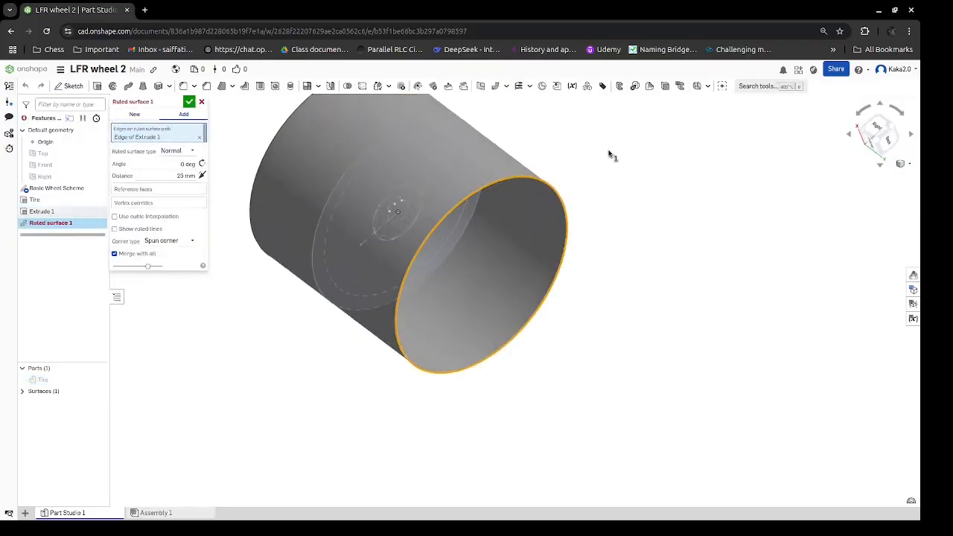
{"action": "right_click_drag", "start_coordinate": [610, 154], "coordinate": [697, 191]}
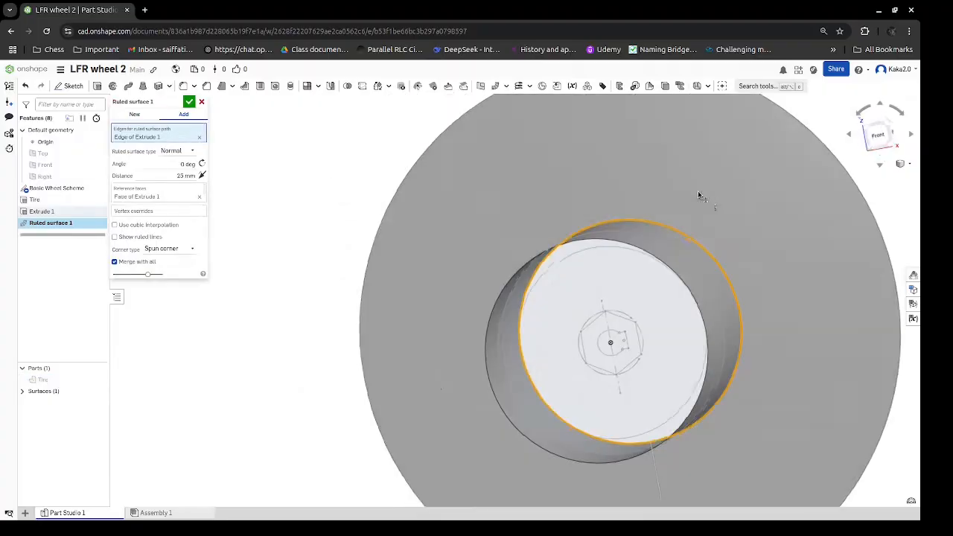
{"action": "left_click", "coordinate": [637, 250]}
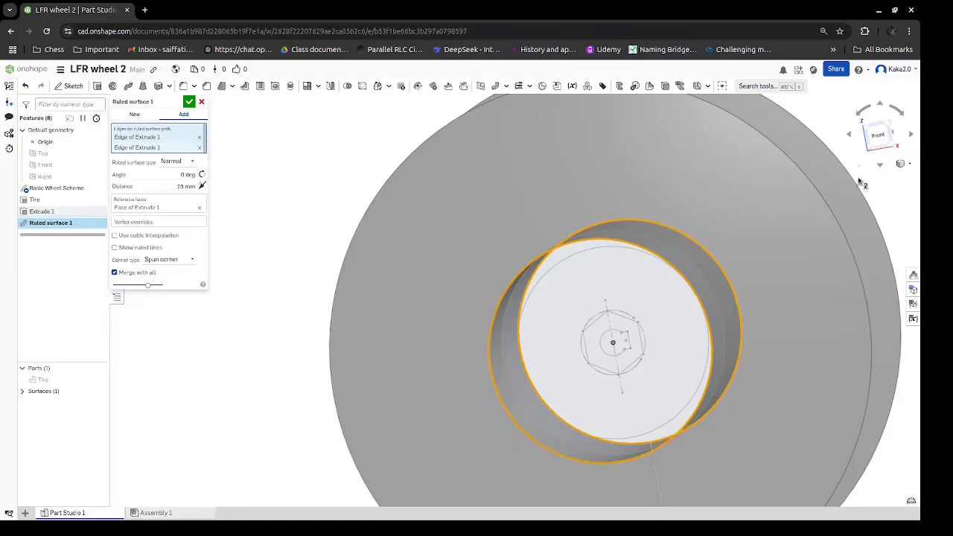
{"action": "right_click_drag", "start_coordinate": [860, 182], "coordinate": [789, 186]}
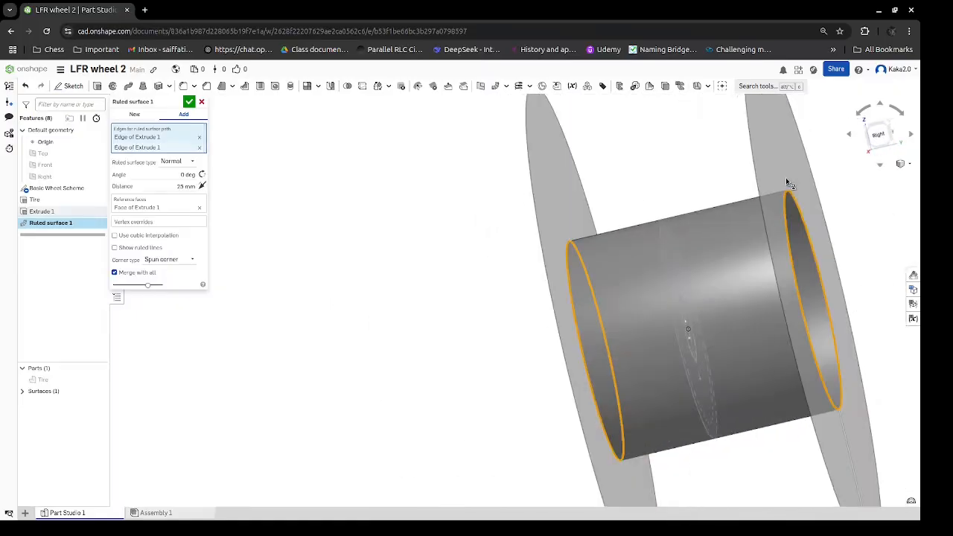
{"action": "scroll", "coordinate": [785, 186], "scroll_direction": "down", "scroll_amount": 4}
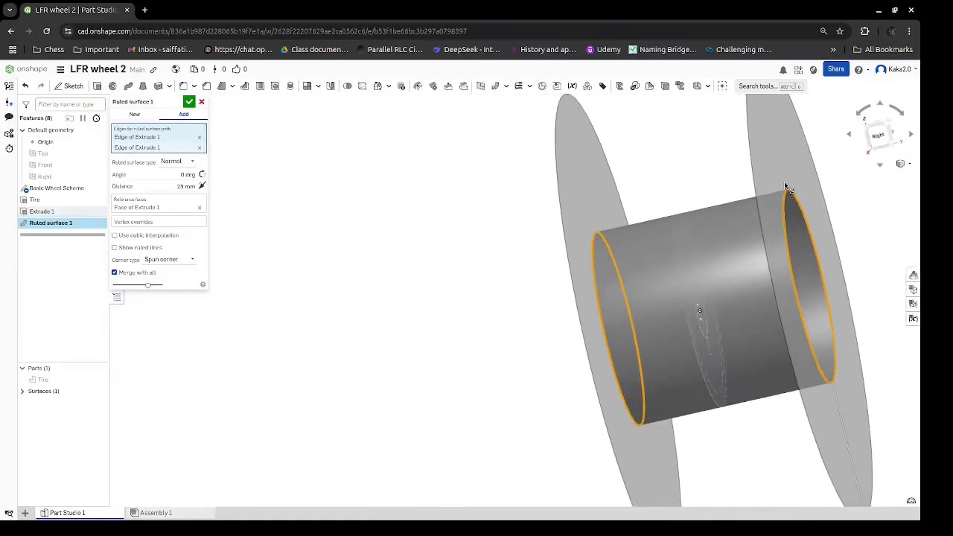
{"action": "middle_click_drag", "start_coordinate": [804, 255], "coordinate": [619, 259]}
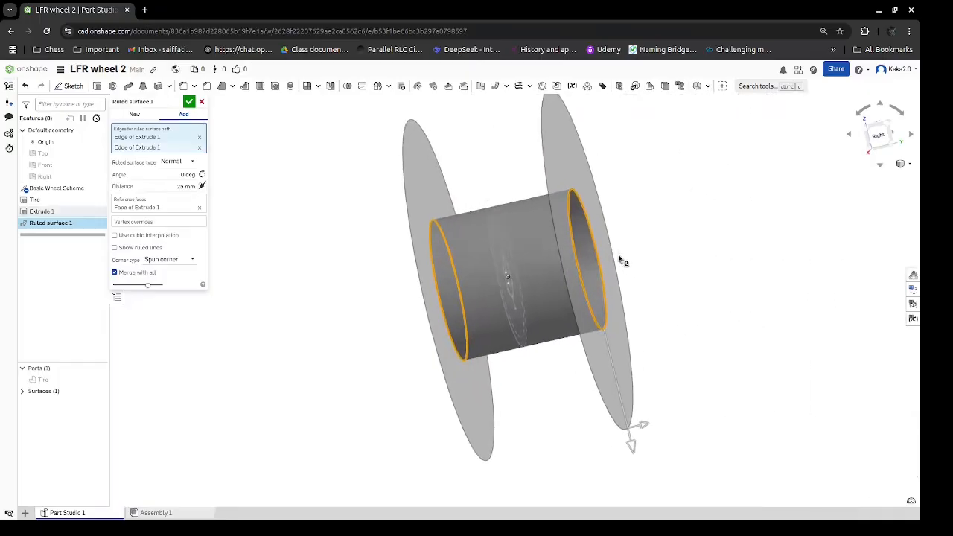
Reverse the ruled surface's direction and set its corner type to Lofted corner.
{"action": "left_click", "coordinate": [200, 191]}
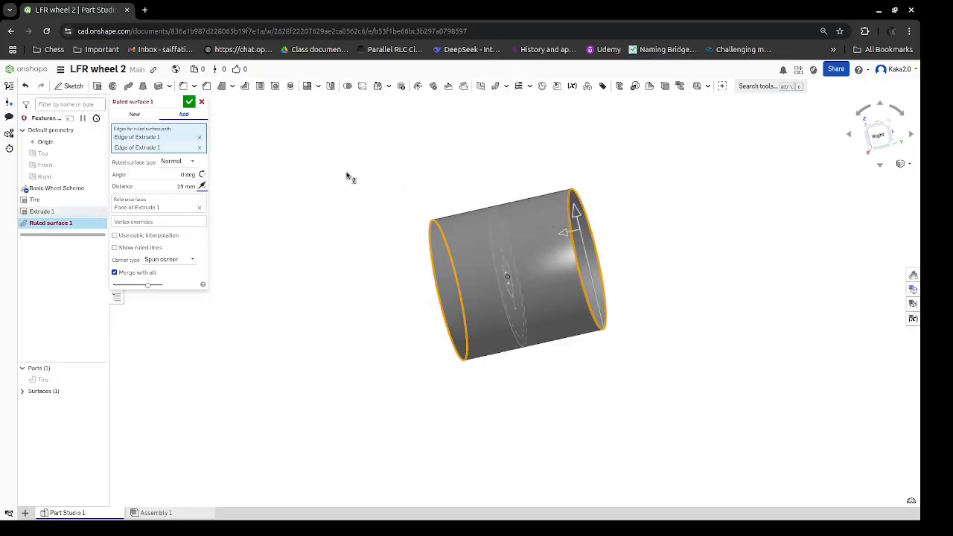
{"action": "right_click_drag", "start_coordinate": [336, 157], "coordinate": [486, 191]}
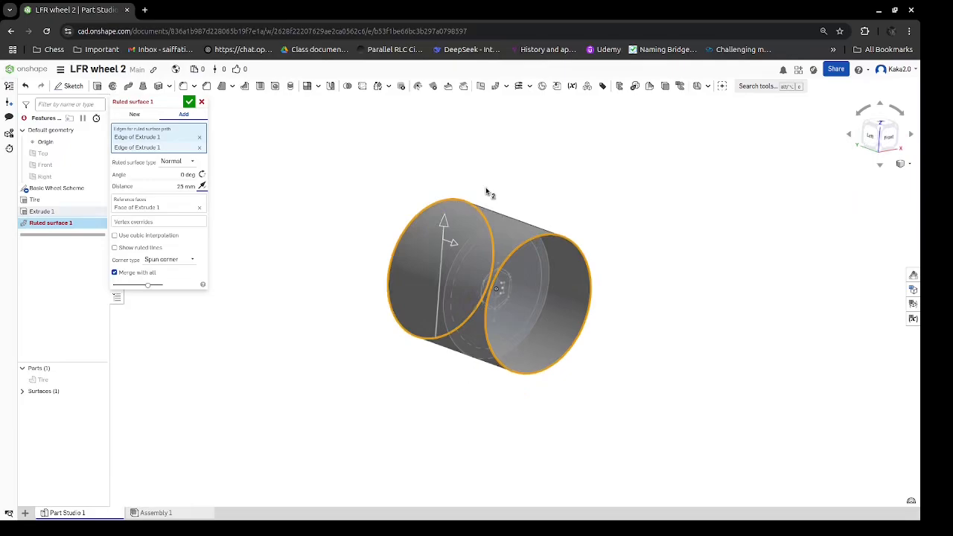
{"action": "left_click", "coordinate": [178, 259]}
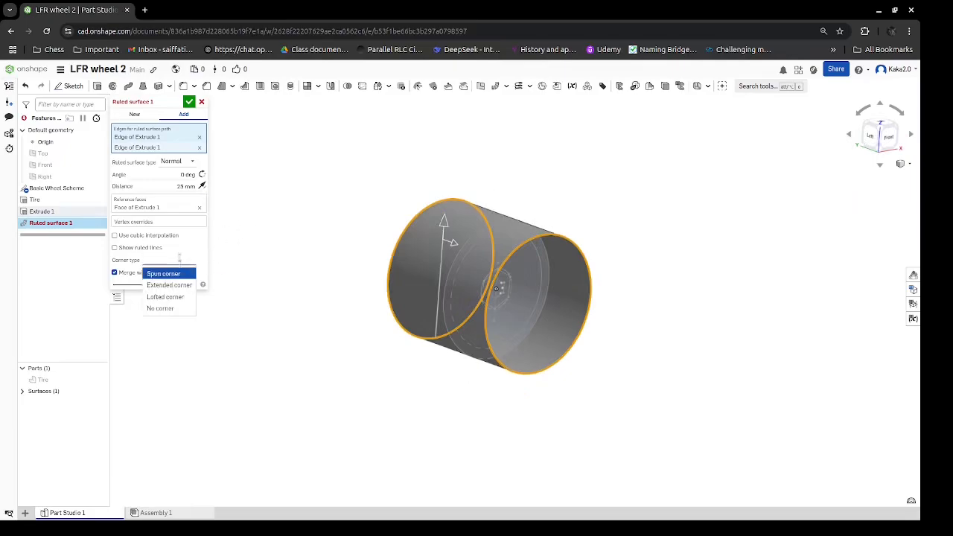
{"action": "left_click", "coordinate": [179, 285]}
{"action": "left_click", "coordinate": [182, 265]}
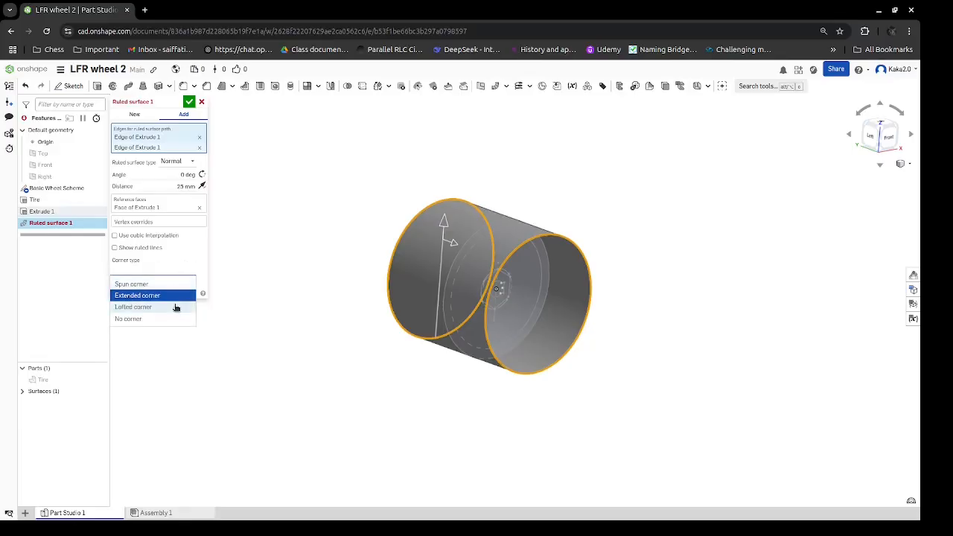
{"action": "left_click", "coordinate": [176, 307]}
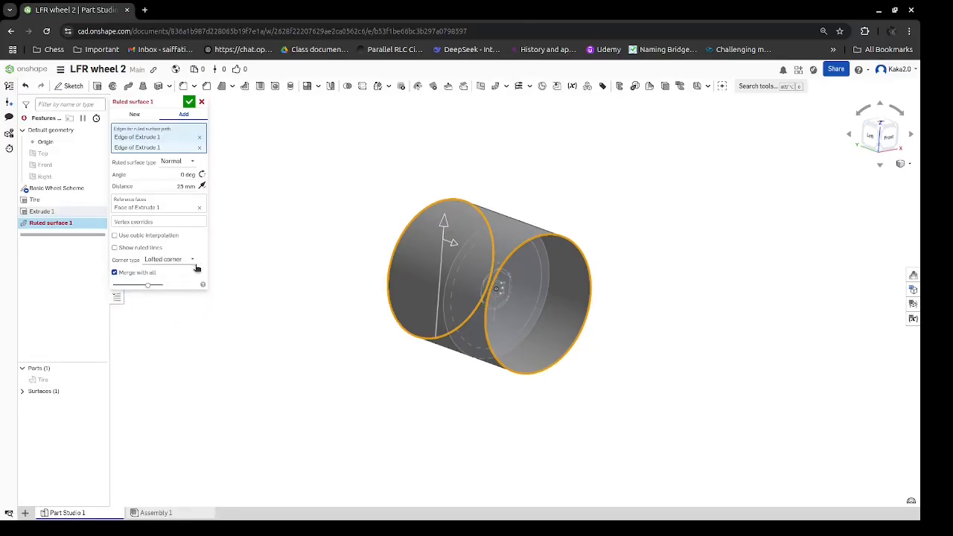
Switch to ChatGPT and ask how spun, extended and lofted corners differ when creating a ruled surface in Onshape, and their effect on 3D printing.
{"action": "left_click", "coordinate": [144, 10]}
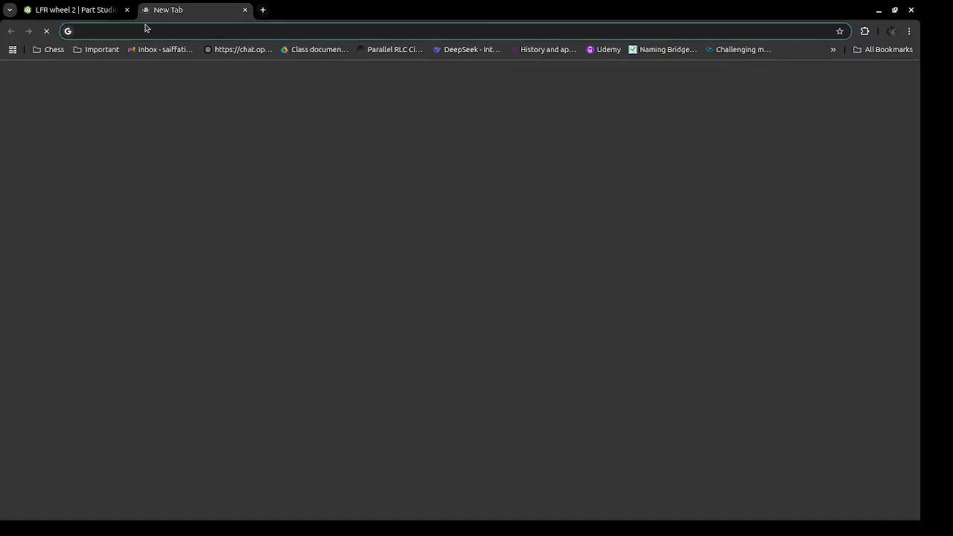
{"action": "left_click", "coordinate": [241, 50]}
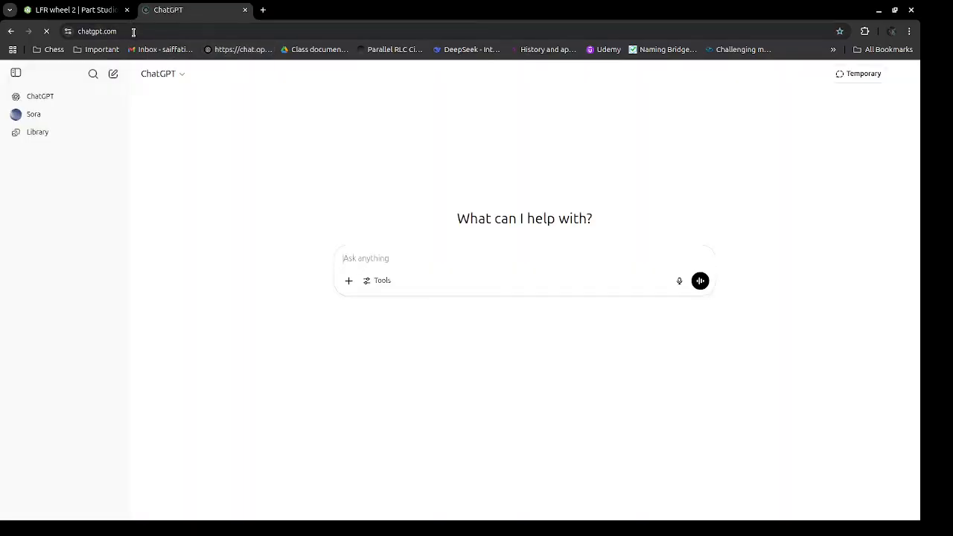
{"action": "type", "text": "differen"}
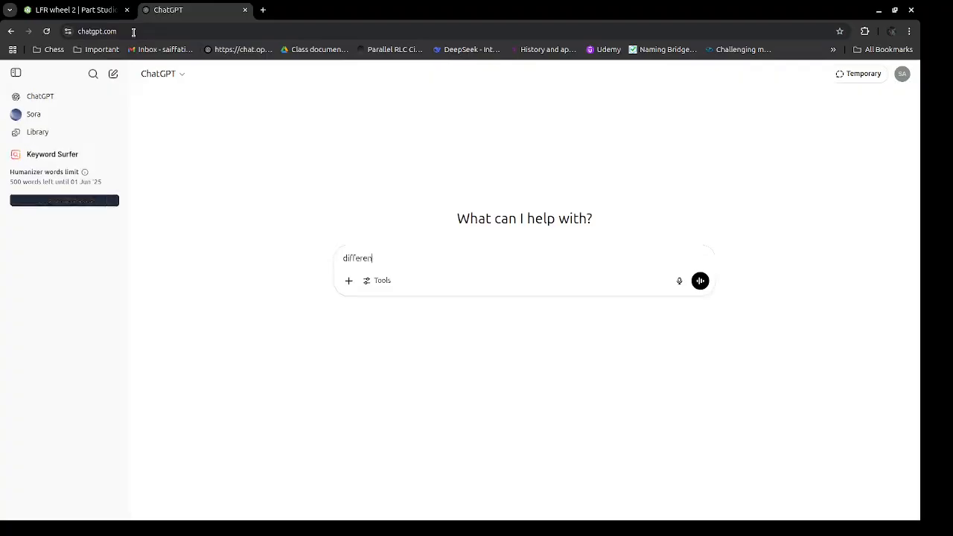
{"action": "type", "text": "ce betwe"}
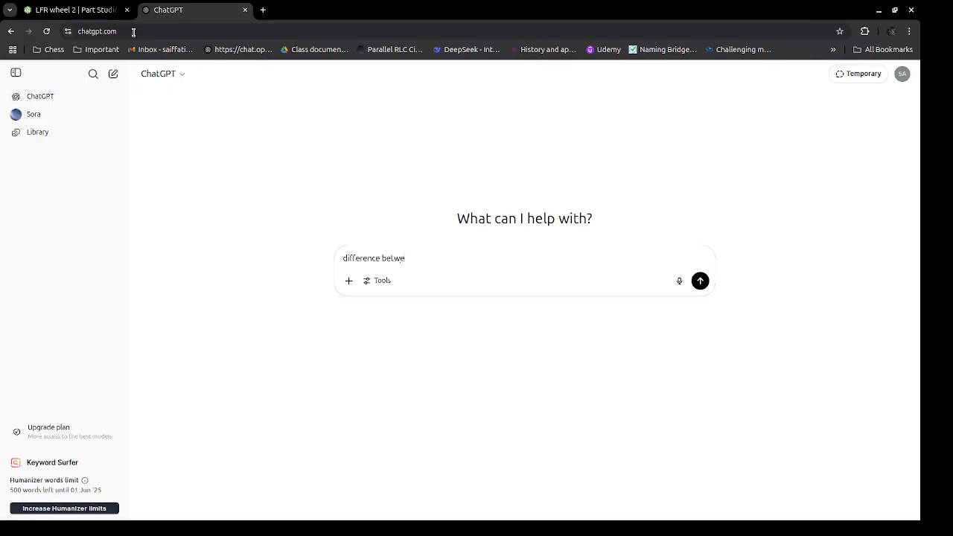
{"action": "type", "text": "en spun corner , extended corner and"}
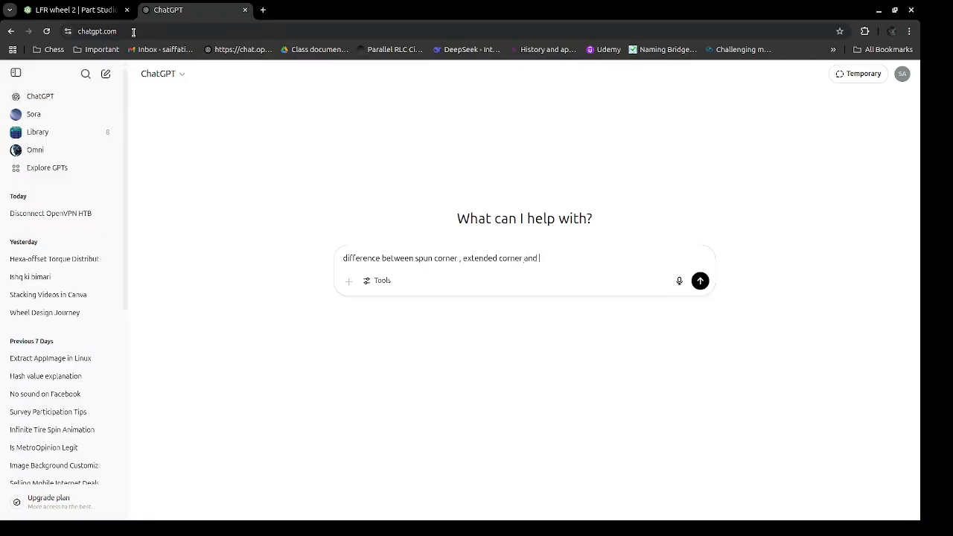
{"action": "left_click", "coordinate": [46, 12]}
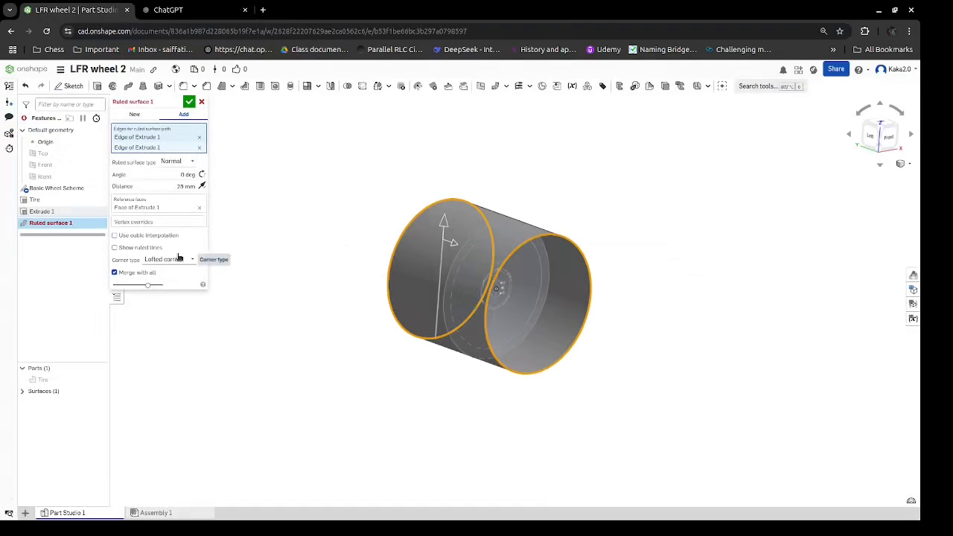
{"action": "left_click", "coordinate": [174, 10]}
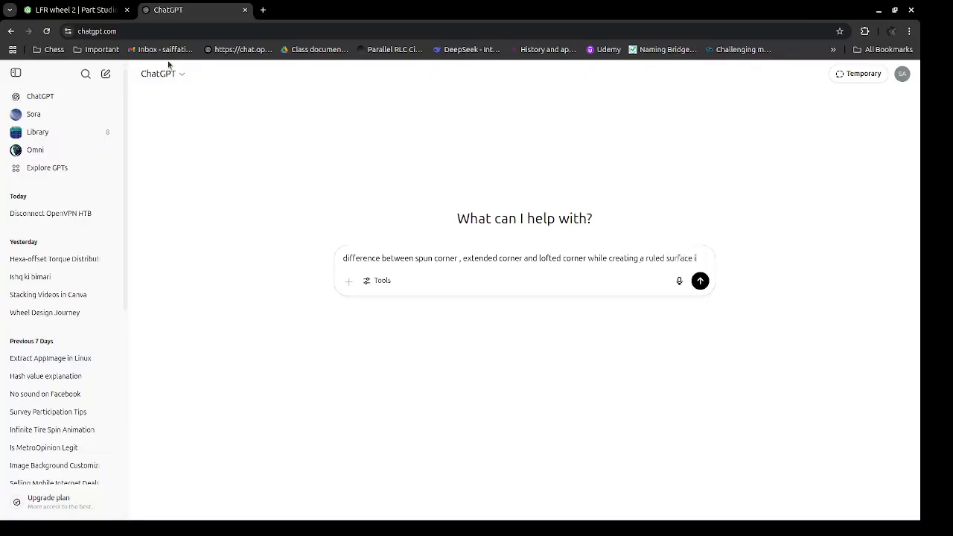
{"action": "type", "text": "nshape and what is"}
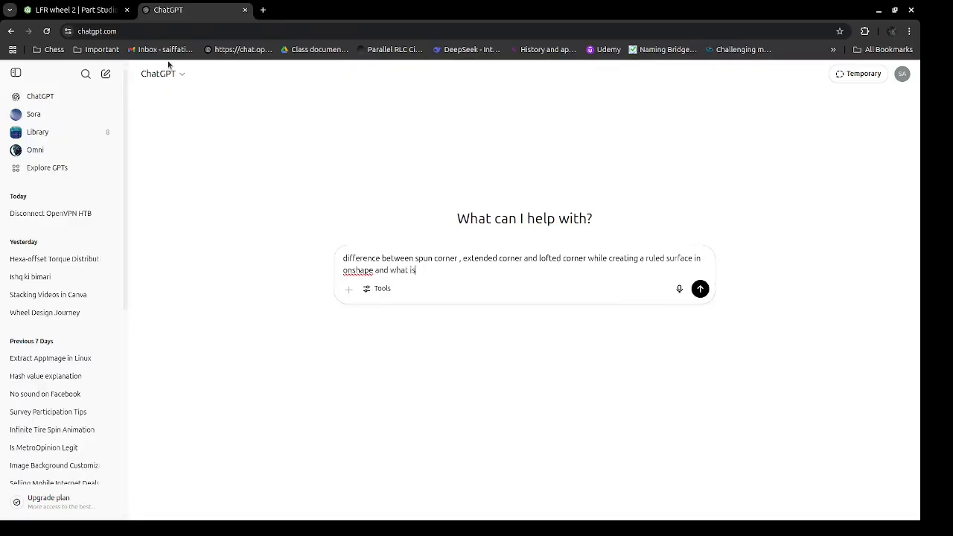
{"action": "type", "text": "fect of it while 3D p"}
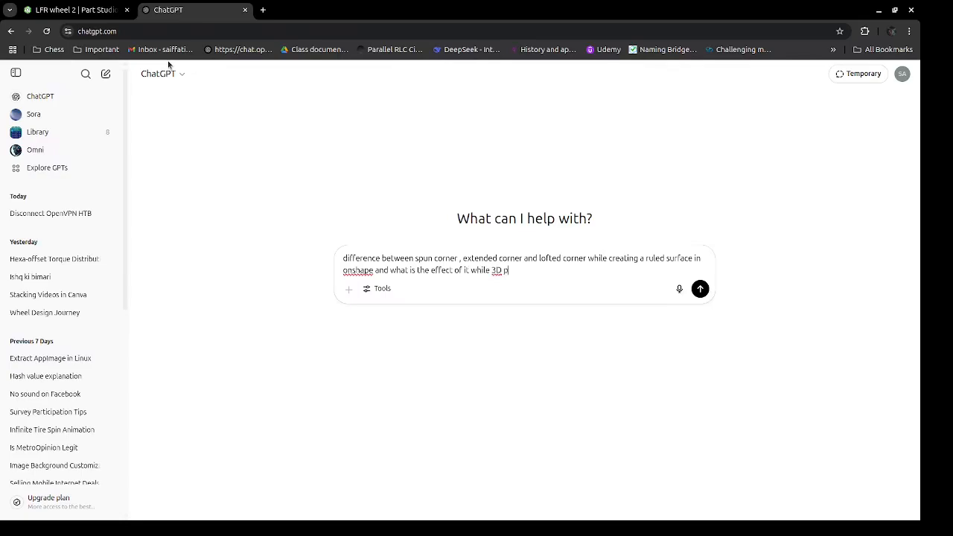
{"action": "type", "text": "rinting?"}
{"action": "key", "text": "shift+Return"}
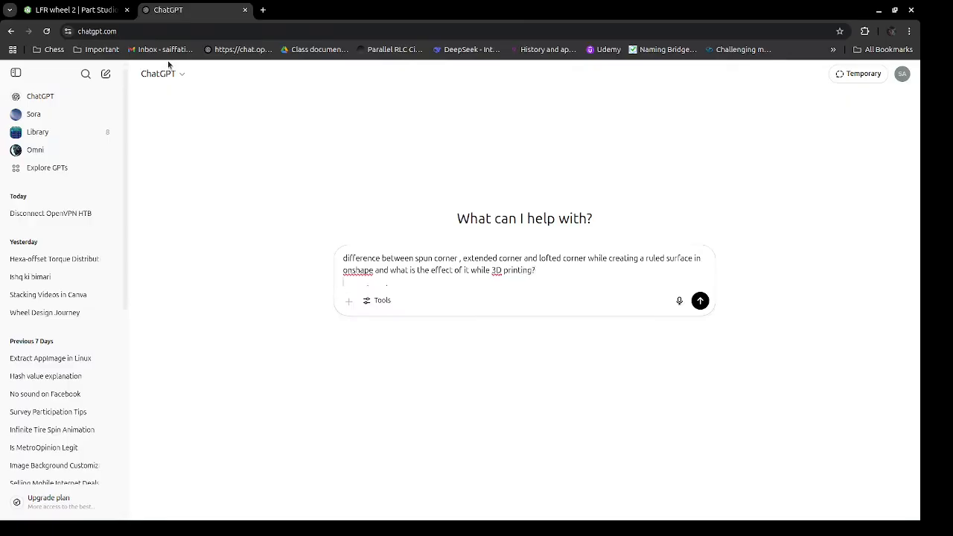
{"action": "left_click", "coordinate": [700, 301]}
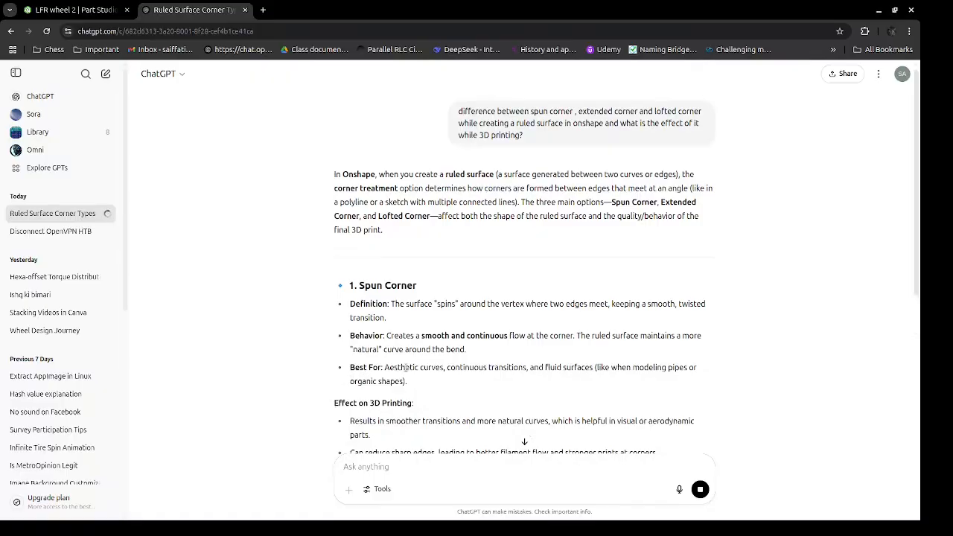
Read through the ChatGPT answer on spun, extended and lofted corners, including each type's effect on 3D printing.
{"action": "scroll", "coordinate": [411, 364], "scroll_direction": "down", "scroll_amount": 1}
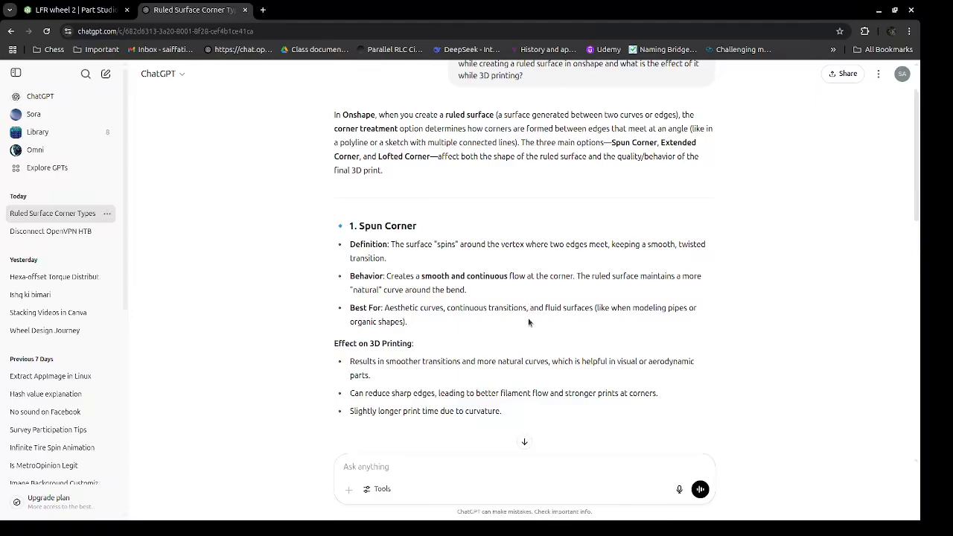
{"action": "scroll", "coordinate": [529, 322], "scroll_direction": "down", "scroll_amount": 3}
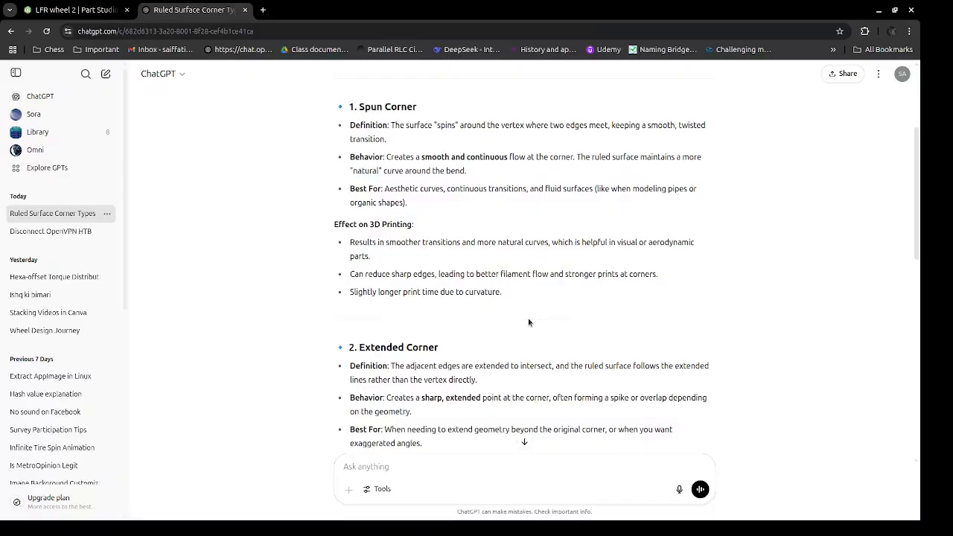
{"action": "scroll", "coordinate": [528, 318], "scroll_direction": "down", "scroll_amount": 3}
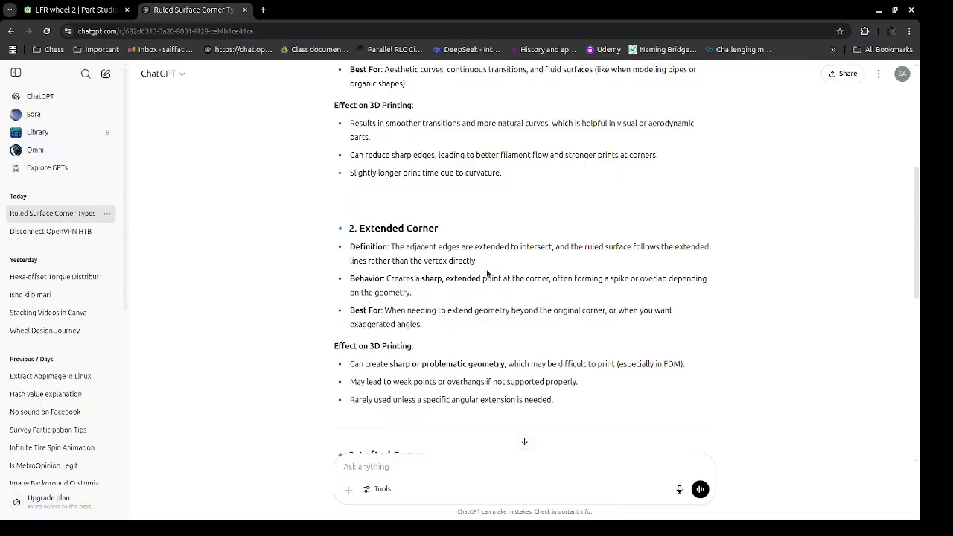
{"action": "scroll", "coordinate": [488, 274], "scroll_direction": "down", "scroll_amount": 2}
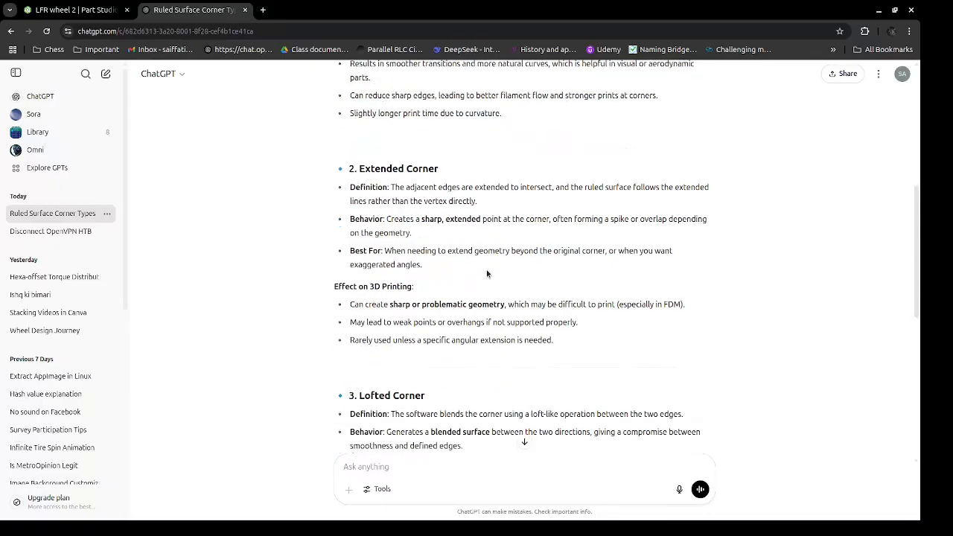
{"action": "scroll", "coordinate": [487, 274], "scroll_direction": "down", "scroll_amount": 4}
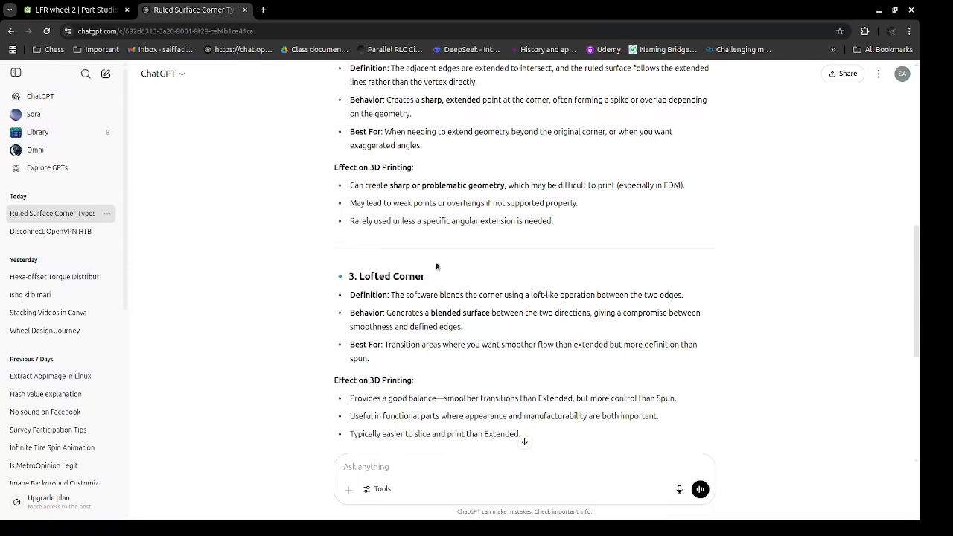
{"action": "scroll", "coordinate": [436, 266], "scroll_direction": "down", "scroll_amount": 3}
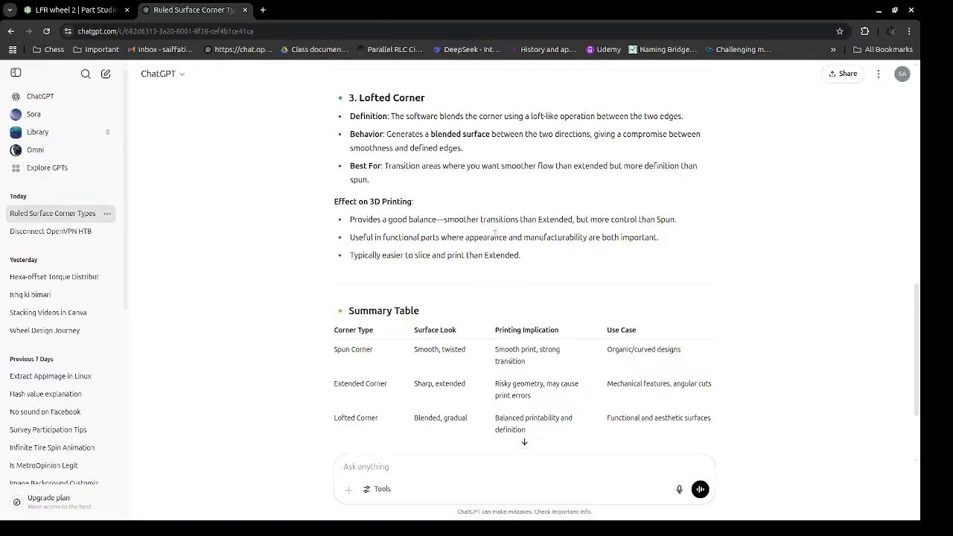
Switch back to Onshape, remove the far-end circular edge from the ruled surface's path, and reverse the surface direction.
{"action": "left_click", "coordinate": [75, 9]}
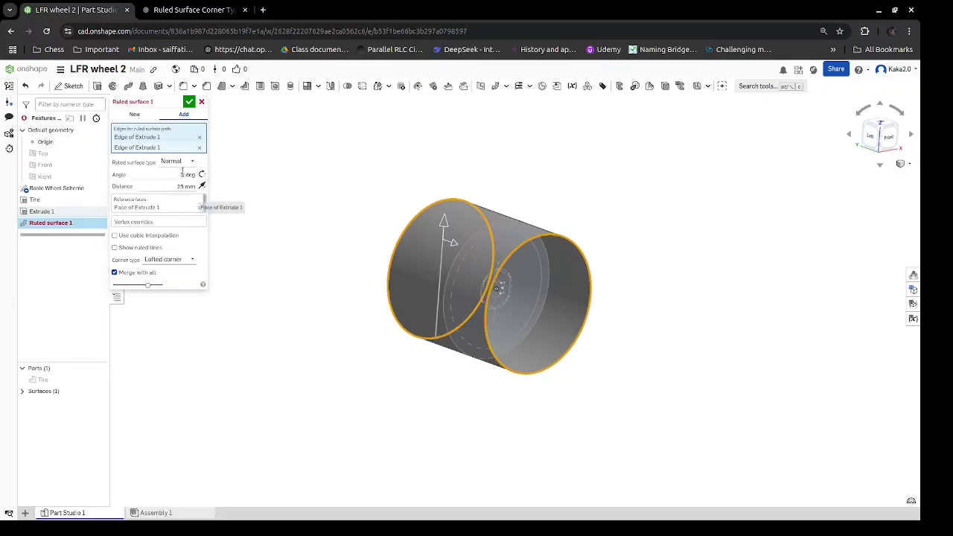
{"action": "left_click", "coordinate": [199, 147]}
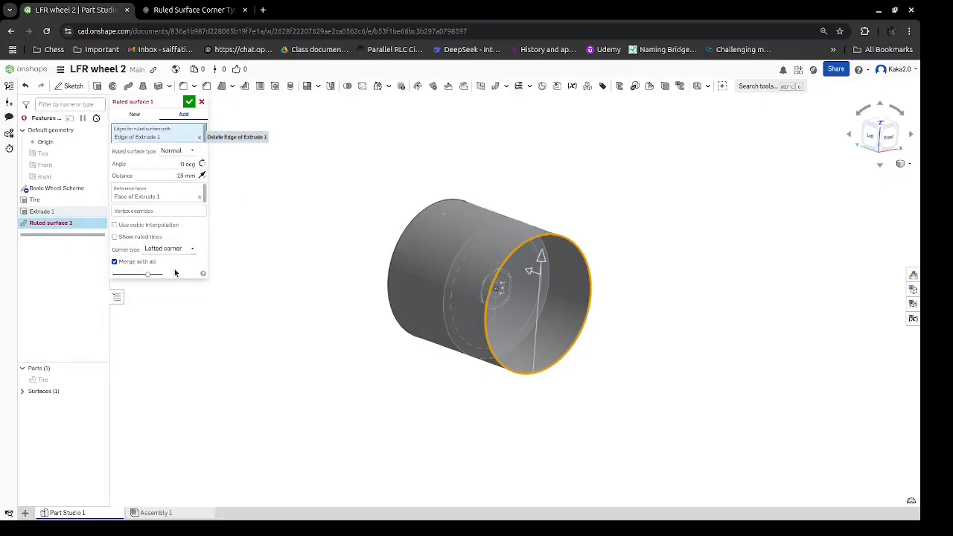
{"action": "left_click", "coordinate": [203, 175]}
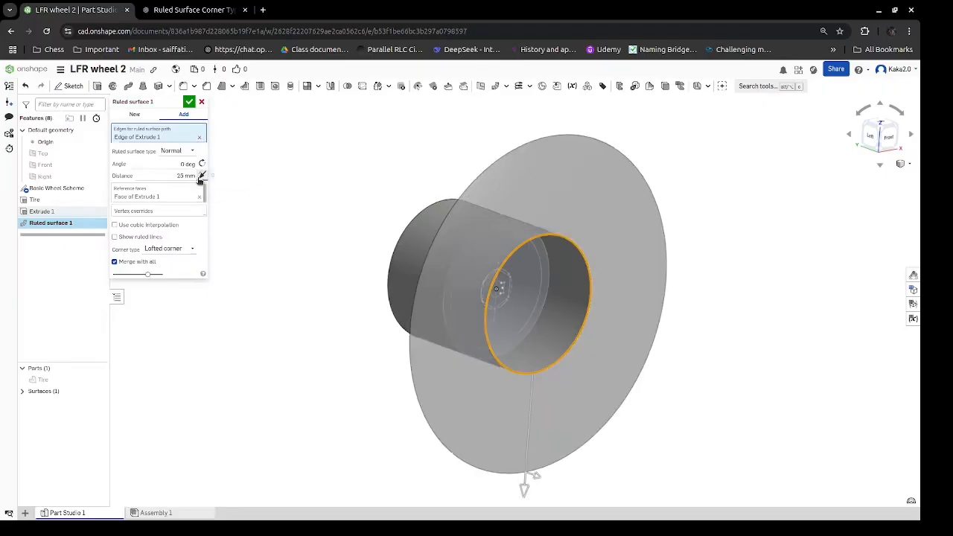
Set the ruled surface's distance to 10 mm and reverse its direction so it extends inward from the edge.
{"action": "left_click", "coordinate": [186, 176]}
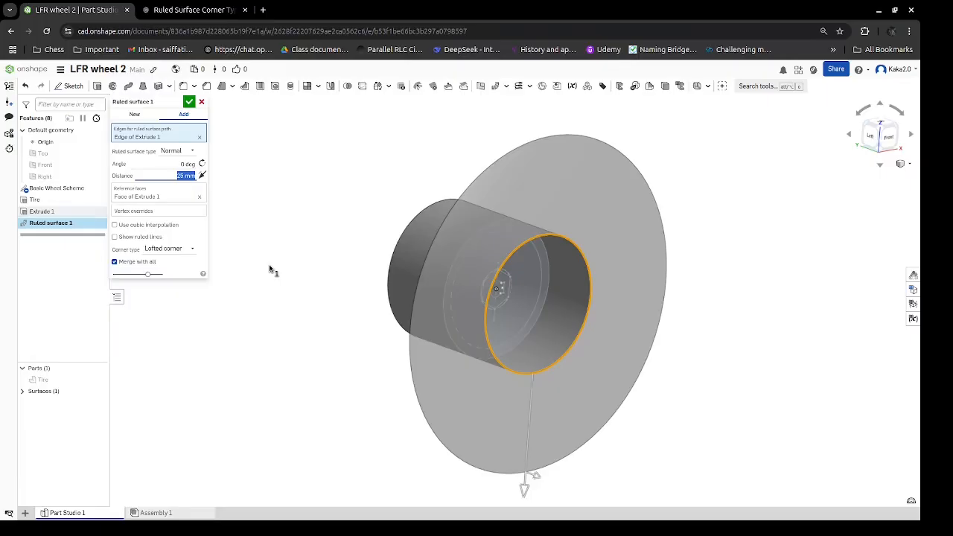
{"action": "type", "text": "10"}
{"action": "key", "text": "Return"}
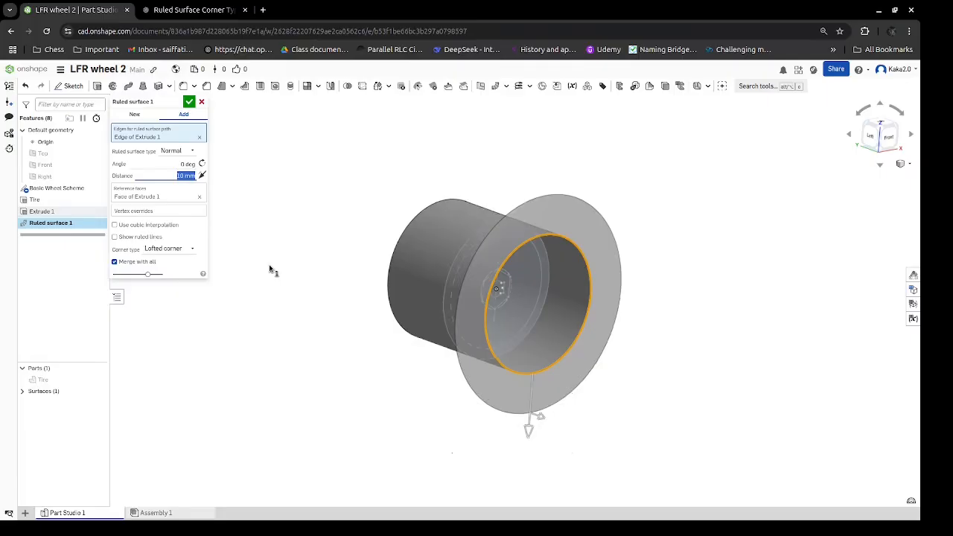
{"action": "left_click", "coordinate": [202, 175]}
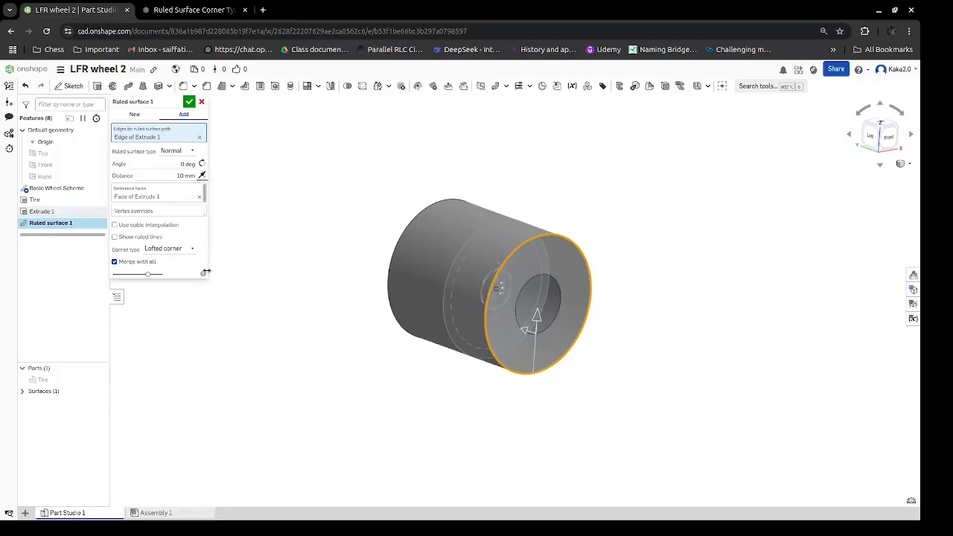
Increase the inward ruled surface's distance to 15 mm.
{"action": "left_click", "coordinate": [183, 176]}
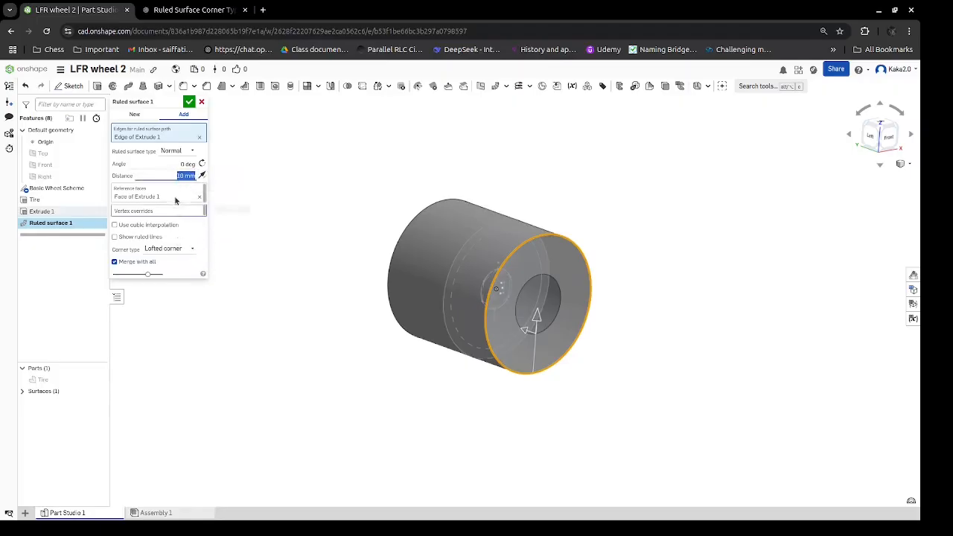
{"action": "left_click", "coordinate": [180, 177]}
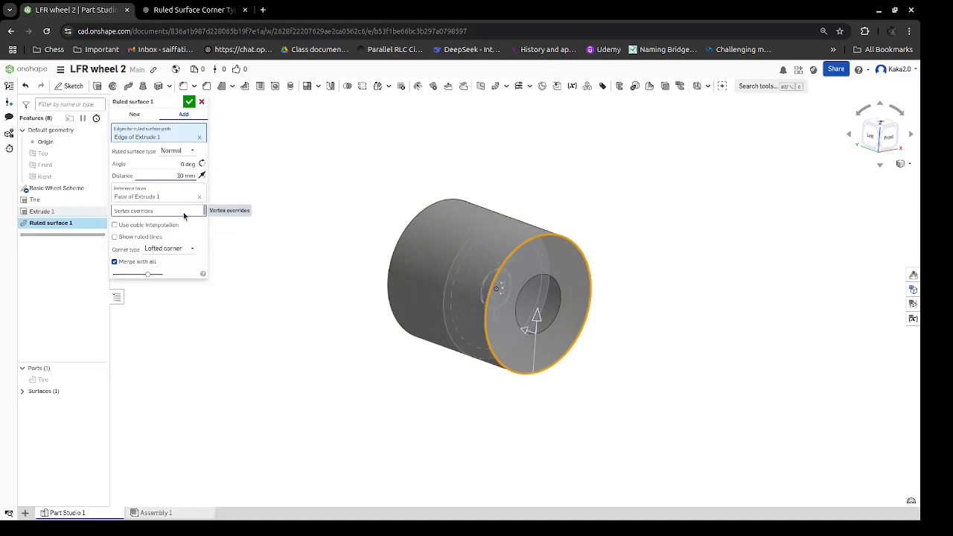
{"action": "key", "text": "Delete"}
{"action": "type", "text": "5"}
{"action": "key", "text": "Return"}
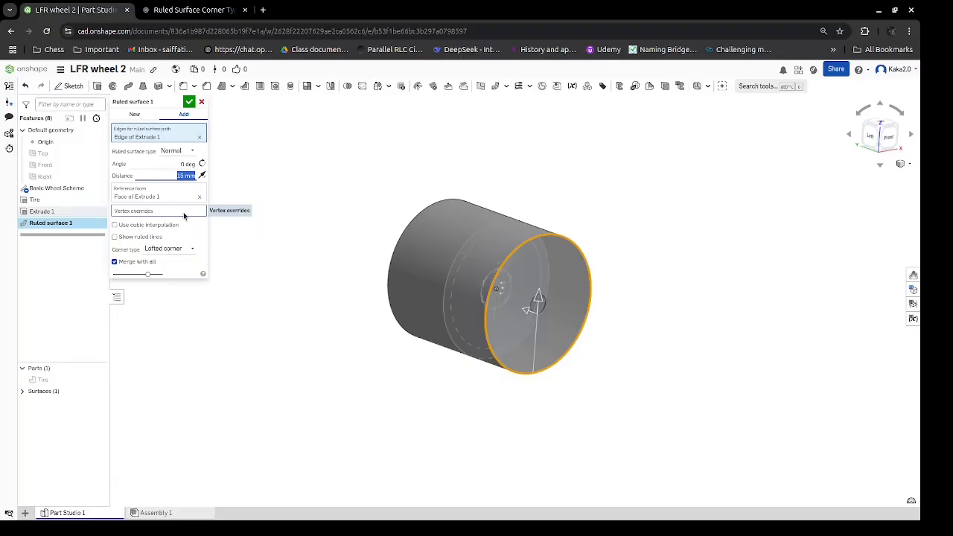
Preview the ruled lines on the end surface, hide them again, and enable cubic interpolation.
{"action": "scroll", "coordinate": [621, 178], "scroll_direction": "up", "scroll_amount": 4}
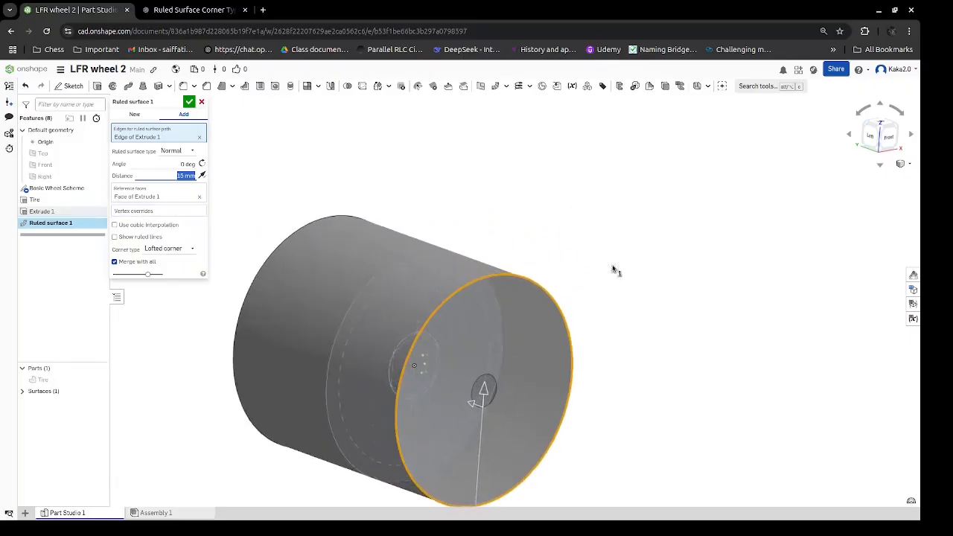
{"action": "middle_click_drag", "start_coordinate": [606, 396], "coordinate": [606, 320]}
{"action": "scroll", "coordinate": [606, 321], "scroll_direction": "up", "scroll_amount": 1}
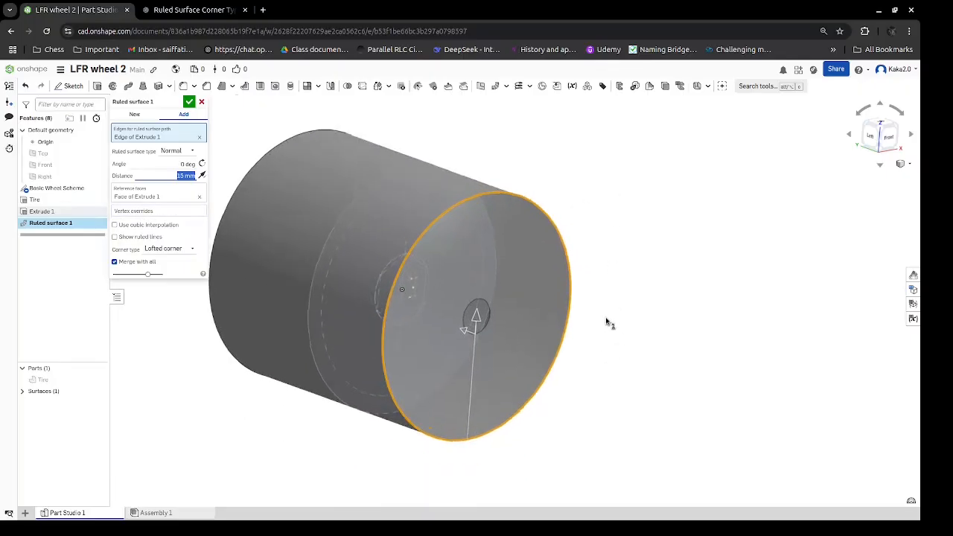
{"action": "scroll", "coordinate": [606, 321], "scroll_direction": "up", "scroll_amount": 2}
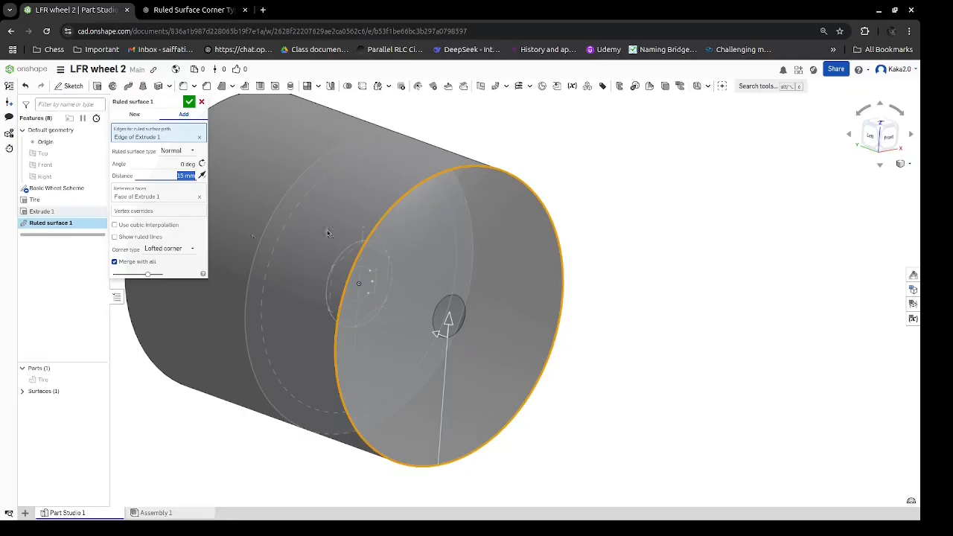
{"action": "left_click", "coordinate": [158, 239]}
{"action": "left_click", "coordinate": [159, 238]}
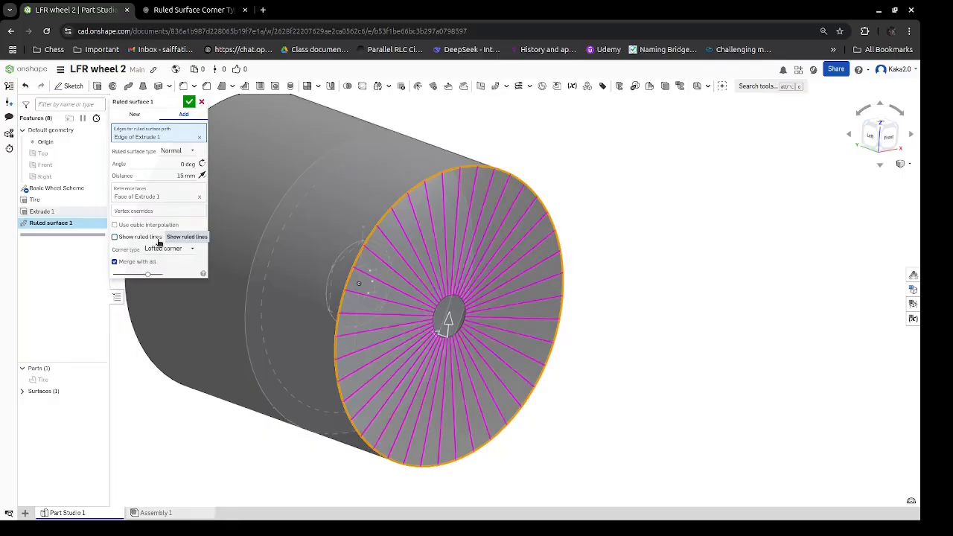
{"action": "left_click", "coordinate": [158, 226]}
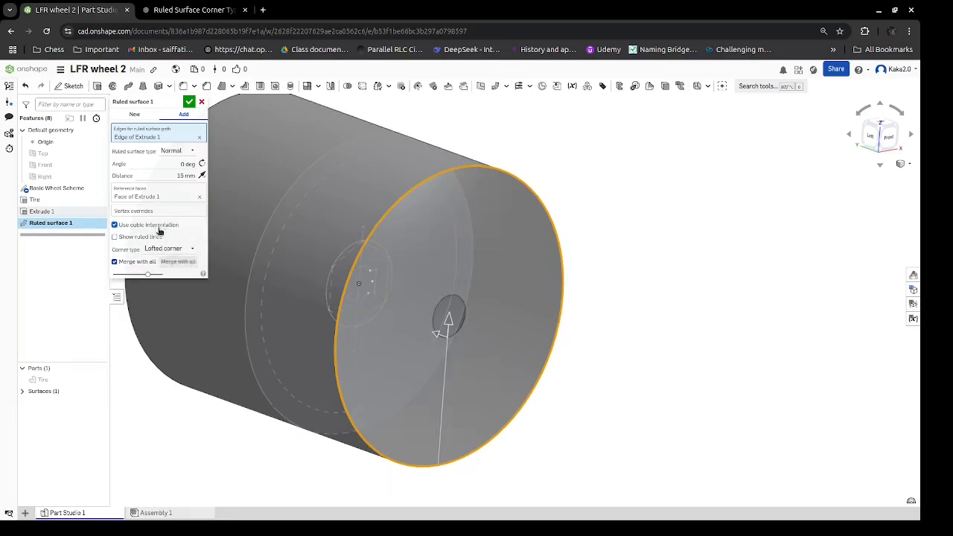
Ask ChatGPT "what is cubic interpolation?", read the explanation, and return to the Onshape part studio.
{"action": "left_click", "coordinate": [190, 10]}
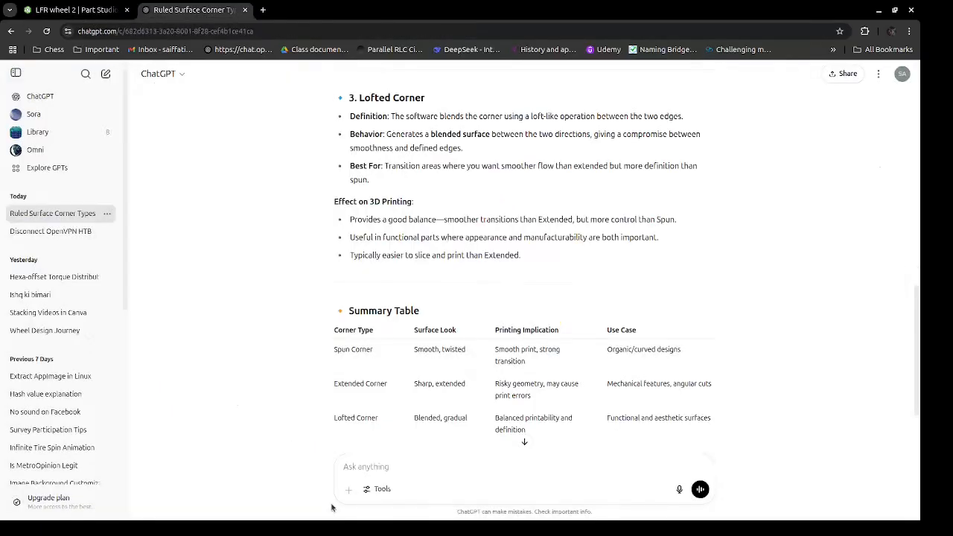
{"action": "type", "text": "What is cubic interpolation"}
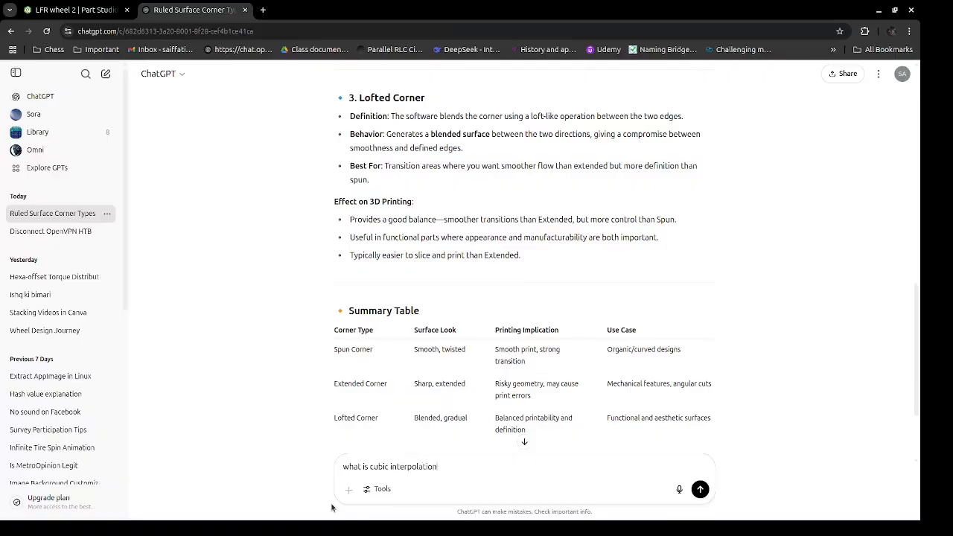
{"action": "type", "text": "?"}
{"action": "key", "text": "Return"}
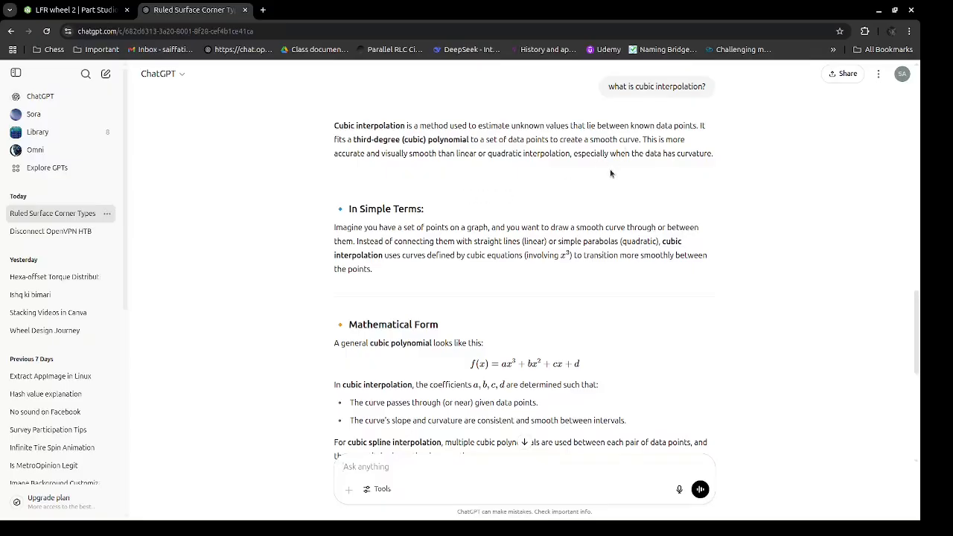
{"action": "scroll", "coordinate": [409, 242], "scroll_direction": "down", "scroll_amount": 2}
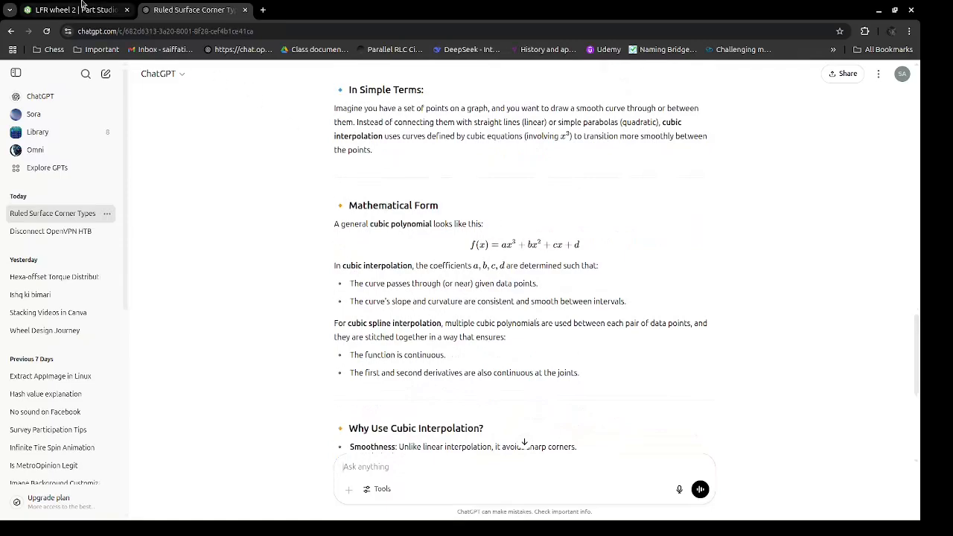
{"action": "left_click", "coordinate": [82, 10]}
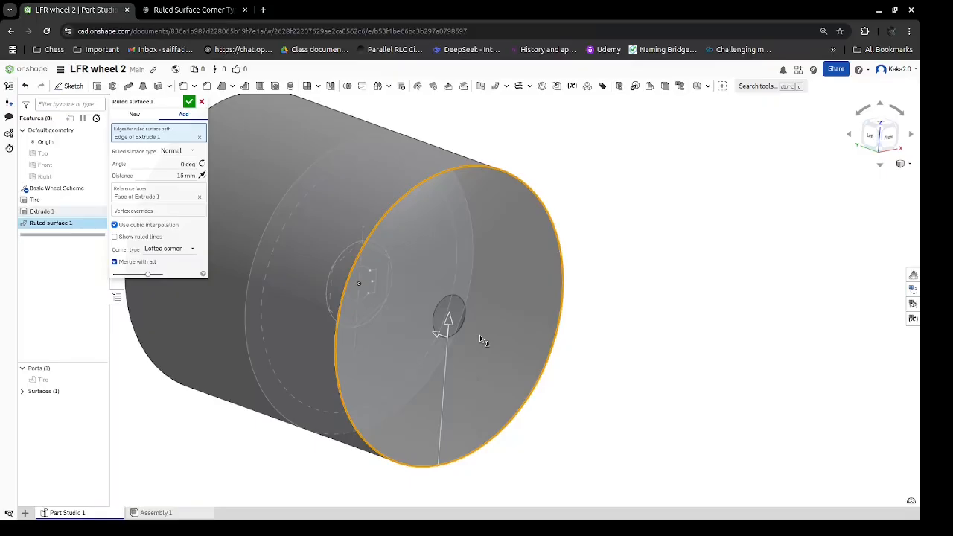
Try a distance of 20 mm for the ruled surface.
{"action": "right_click_drag", "start_coordinate": [633, 361], "coordinate": [638, 333]}
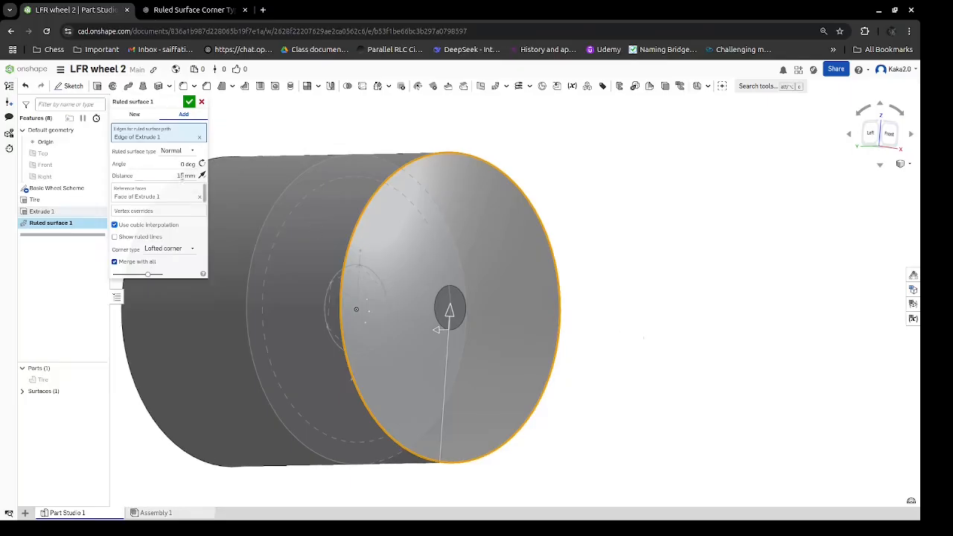
{"action": "left_click", "coordinate": [187, 175]}
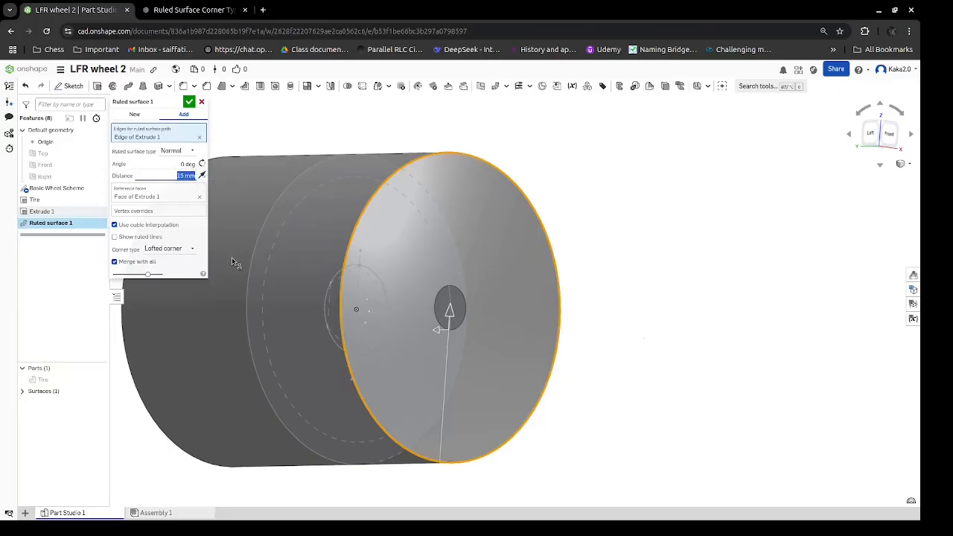
{"action": "type", "text": "20"}
{"action": "key", "text": "Return"}
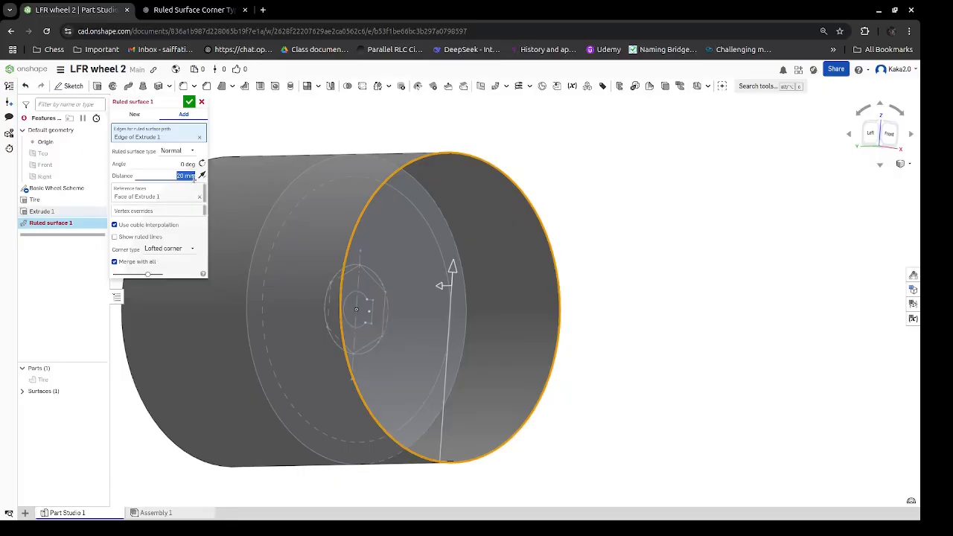
Set the ruled surface's distance back to 15 mm.
{"action": "left_click", "coordinate": [194, 178]}
{"action": "left_click_drag", "start_coordinate": [185, 178], "coordinate": [166, 175]}
{"action": "type", "text": "15"}
{"action": "key", "text": "Return"}
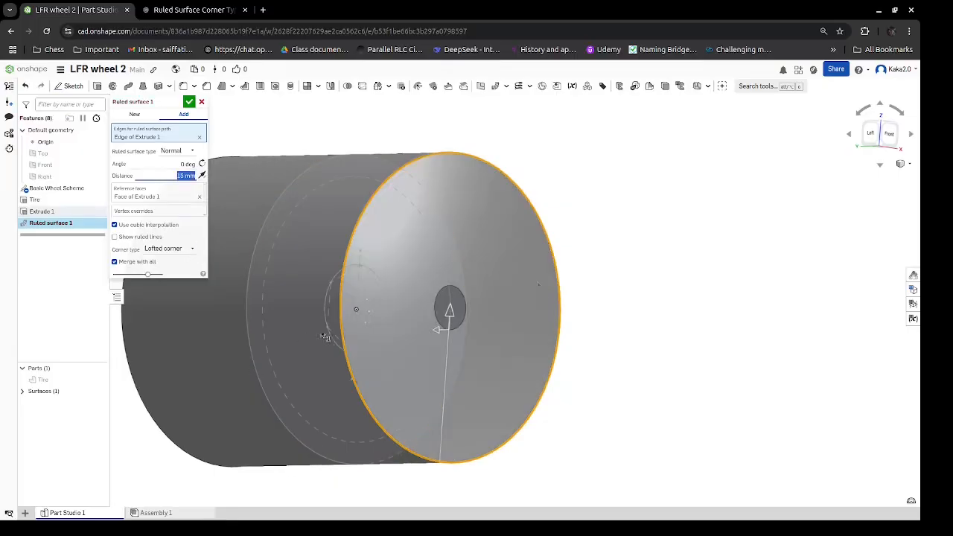
Check the centre opening from the front and try ruled surface distances of 19 mm and 18 mm.
{"action": "right_click_drag", "start_coordinate": [674, 293], "coordinate": [636, 302]}
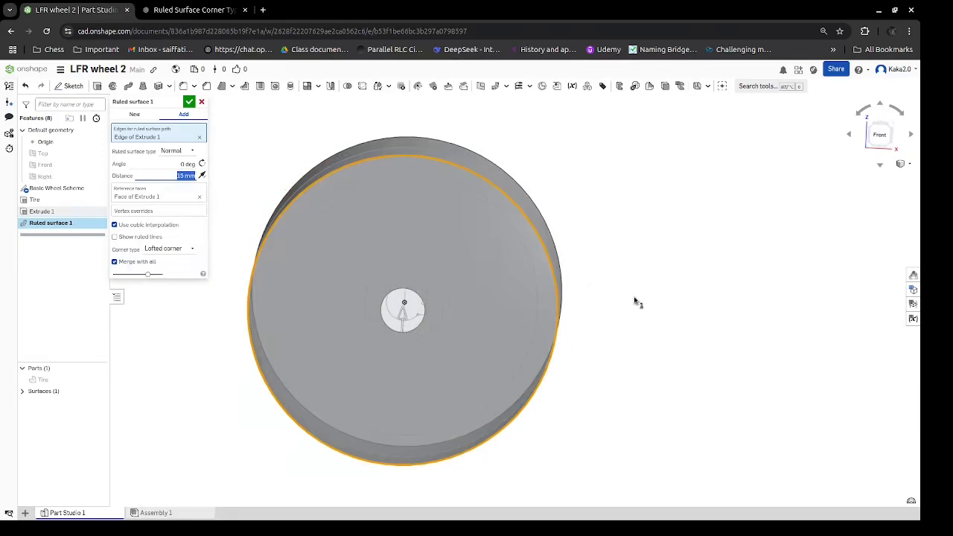
{"action": "left_click", "coordinate": [879, 134]}
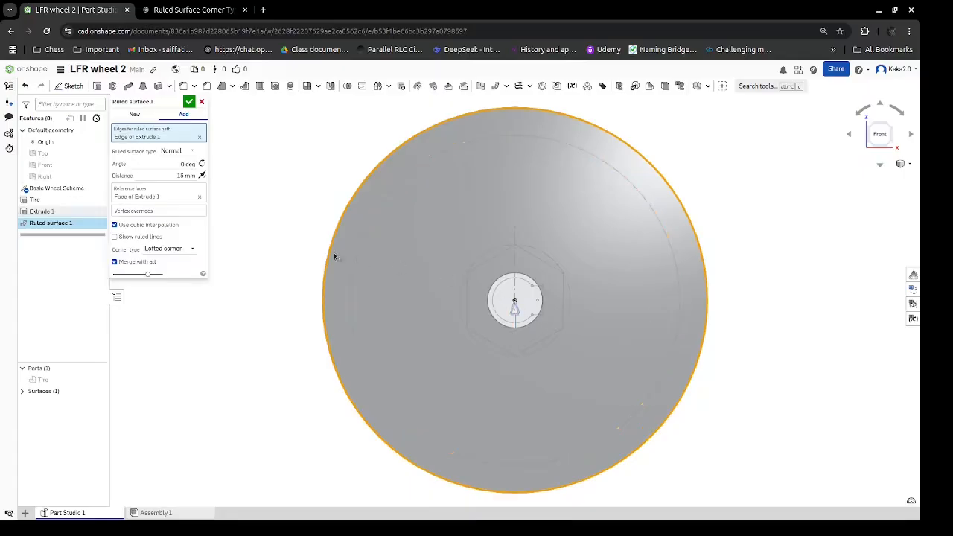
{"action": "left_click", "coordinate": [186, 175]}
{"action": "type", "text": "19"}
{"action": "key", "text": "Return"}
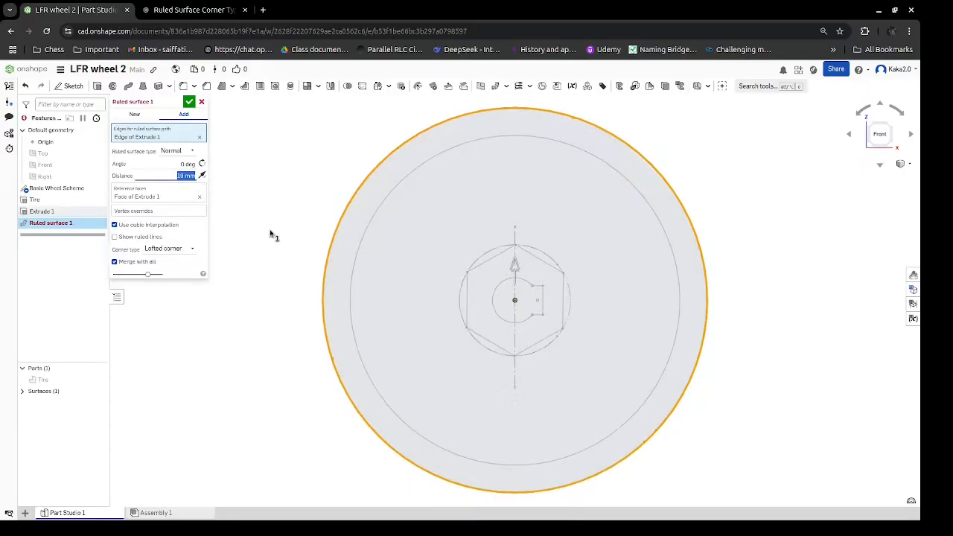
{"action": "type", "text": "18"}
{"action": "key", "text": "Return"}
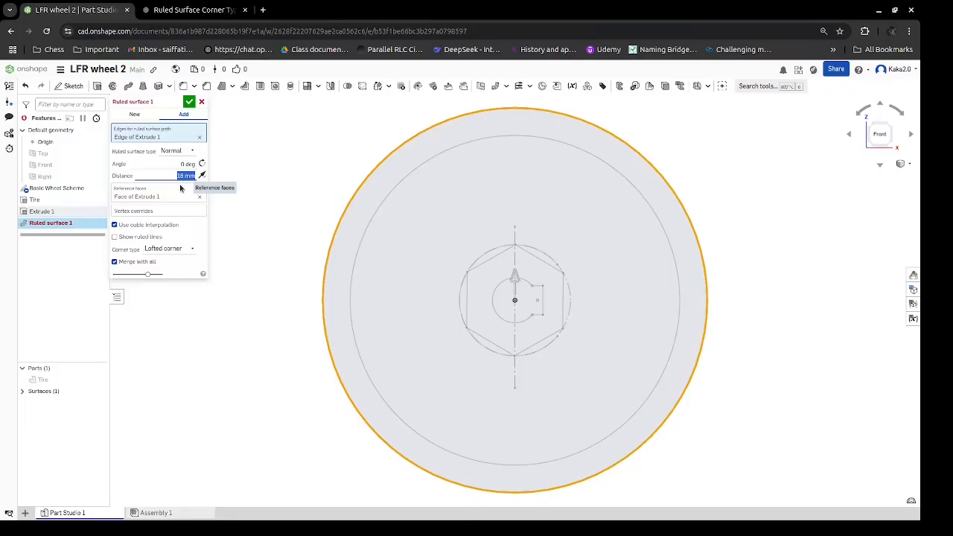
Set the ruled surface's distance to 17 mm and inspect the nearly closed end of the cylinder.
{"action": "type", "text": "17"}
{"action": "key", "text": "Return"}
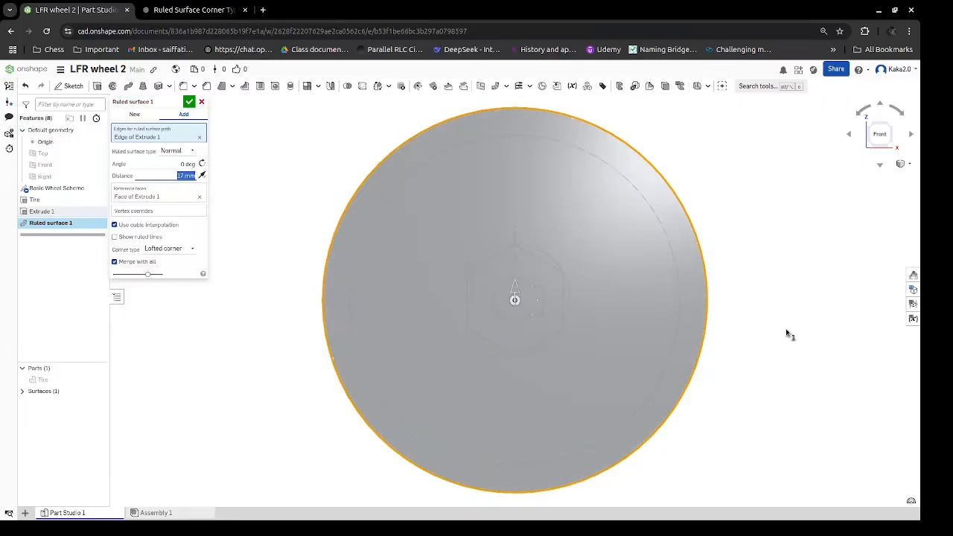
{"action": "right_click_drag", "start_coordinate": [787, 334], "coordinate": [833, 324]}
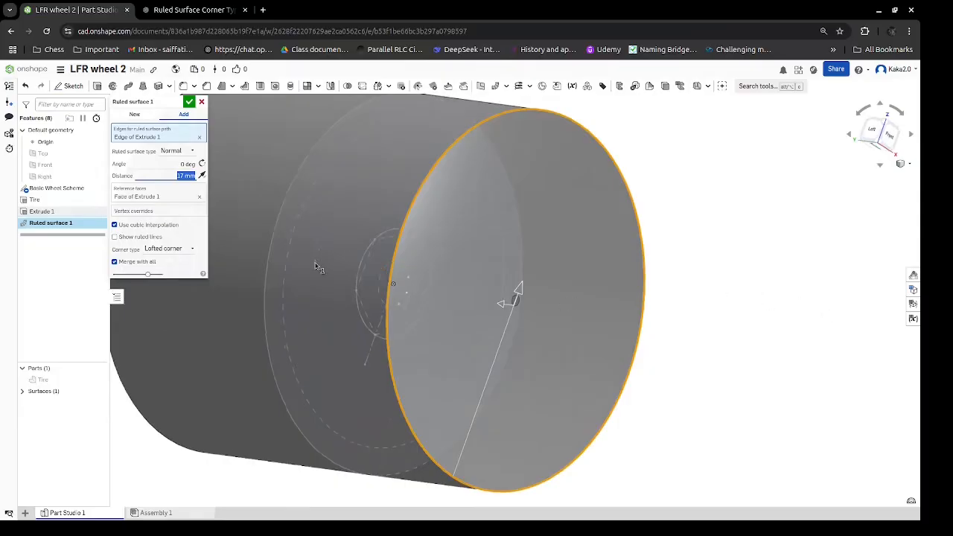
Accept the ruled surface that closes the cylinder's end.
{"action": "left_click", "coordinate": [190, 103]}
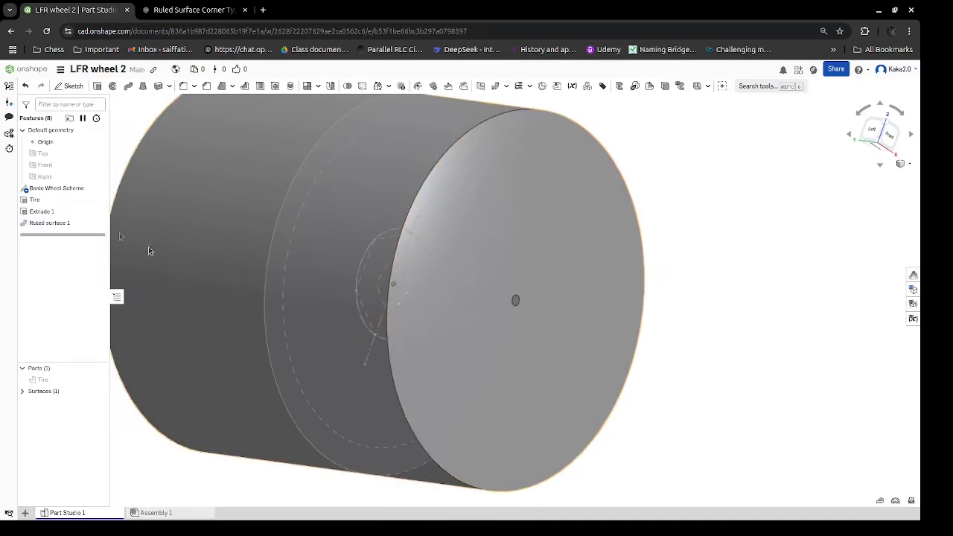
{"action": "double_click", "coordinate": [65, 224]}
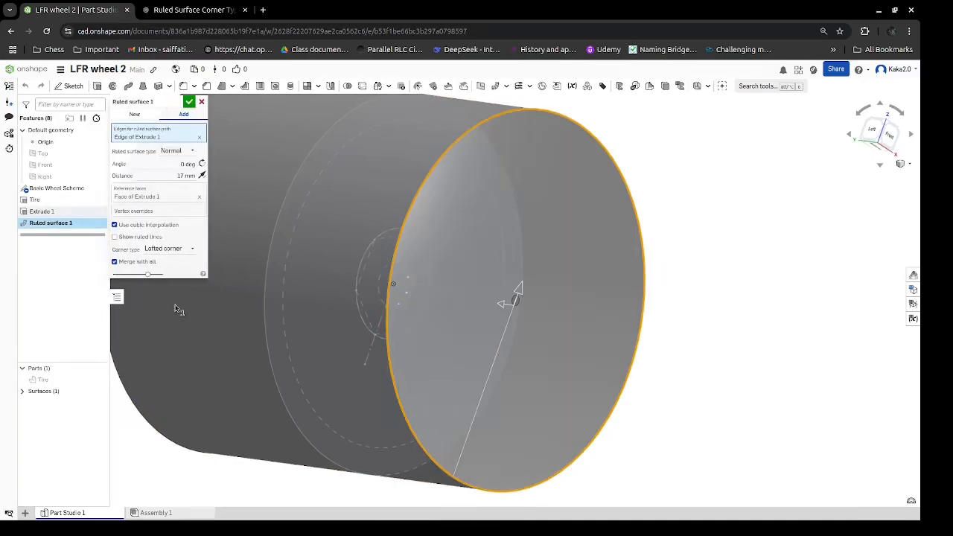
{"action": "key", "text": "s"}
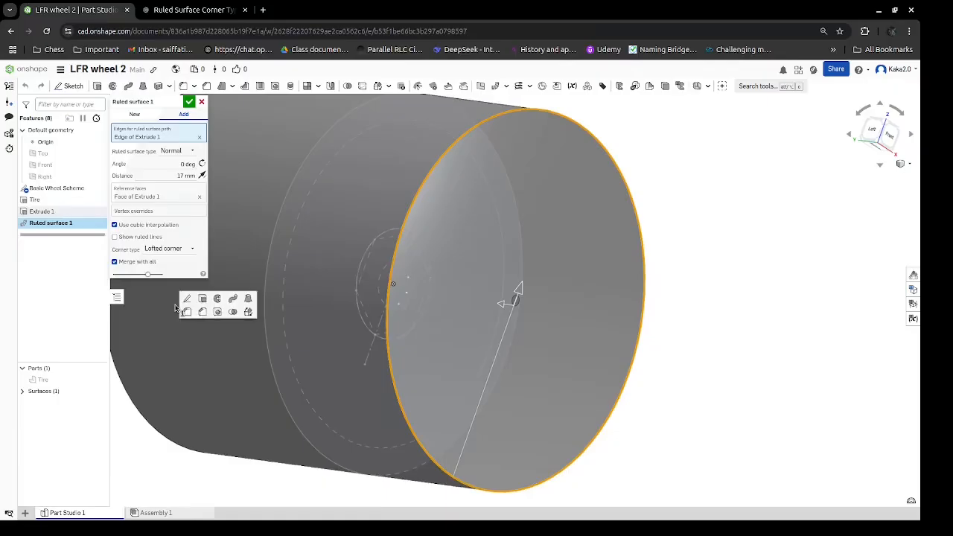
{"action": "key", "text": "space"}
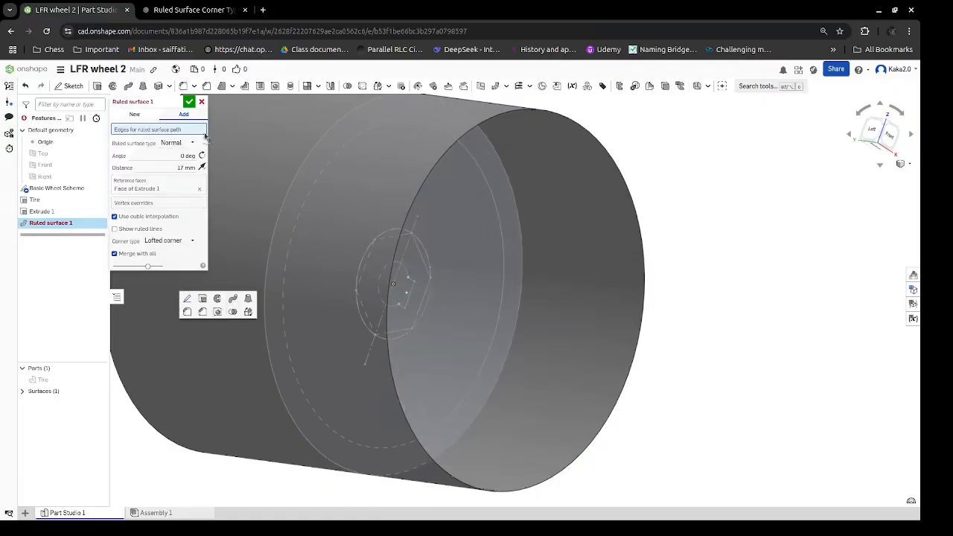
{"action": "left_click", "coordinate": [200, 102]}
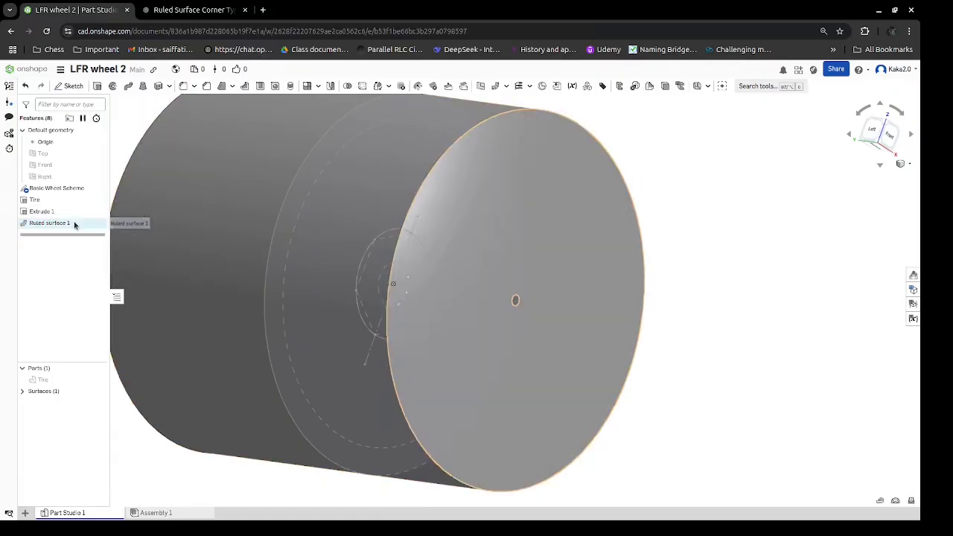
Rename the ruled surface feature as Aesthetic Surface.
{"action": "right_click", "coordinate": [73, 223]}
{"action": "left_click", "coordinate": [93, 235]}
{"action": "type", "text": "Aesthetic Surface"}
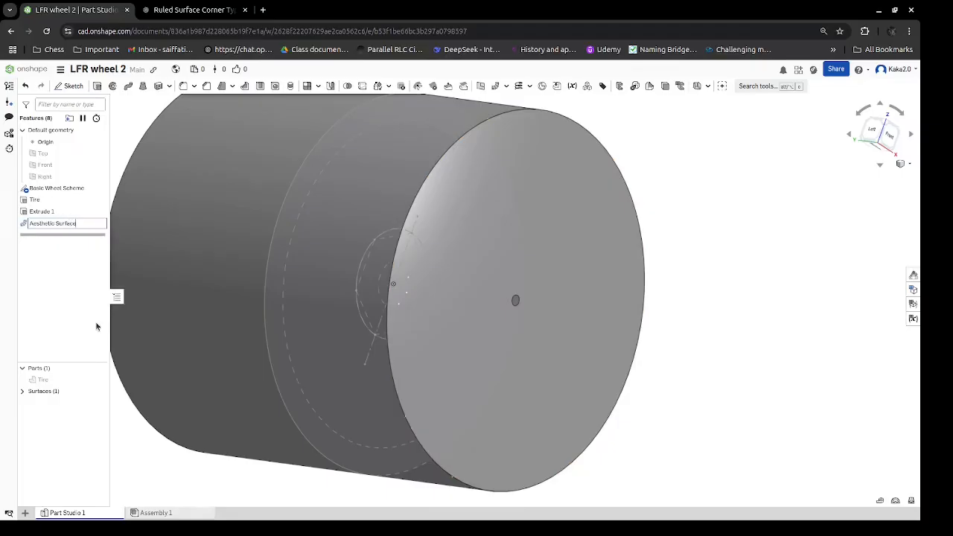
{"action": "key", "text": "Return"}
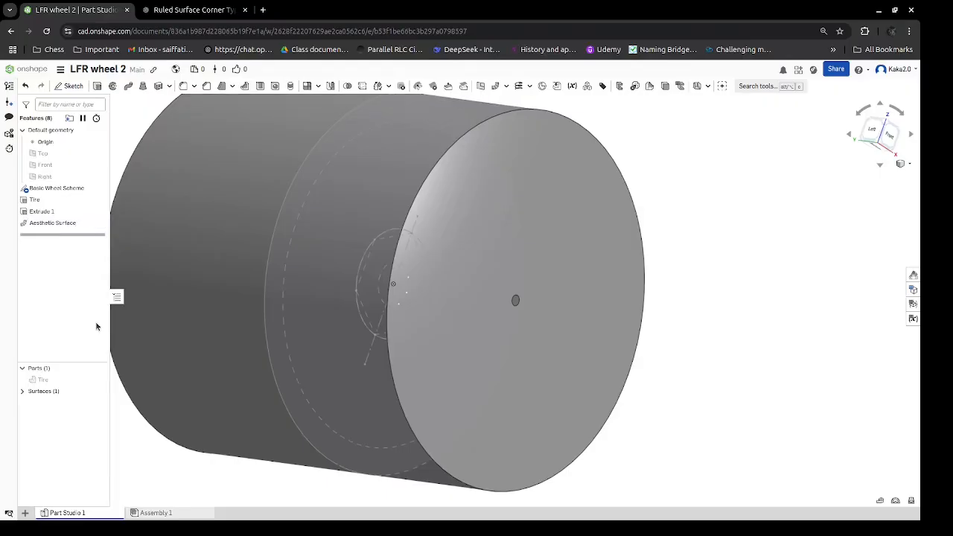
{"action": "right_click", "coordinate": [71, 228]}
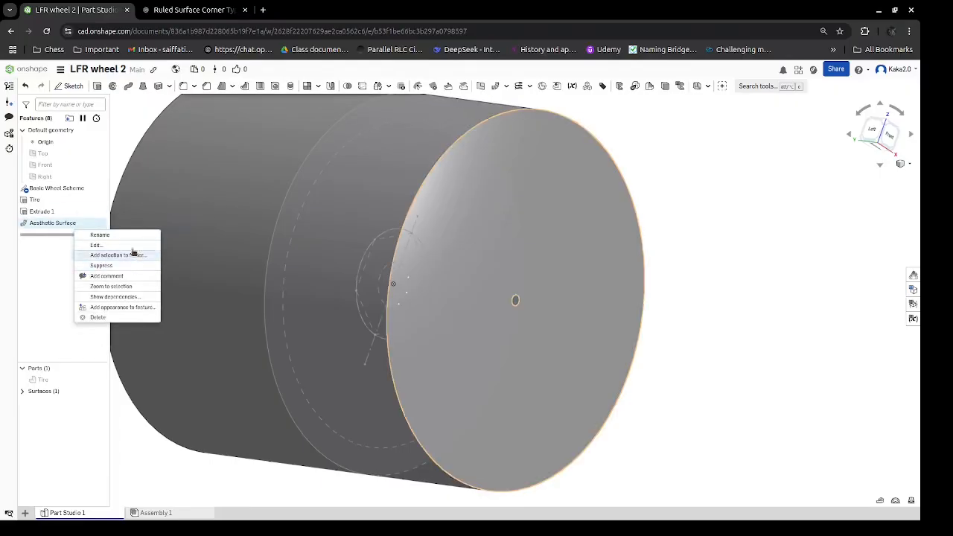
{"action": "key", "text": "Escape"}
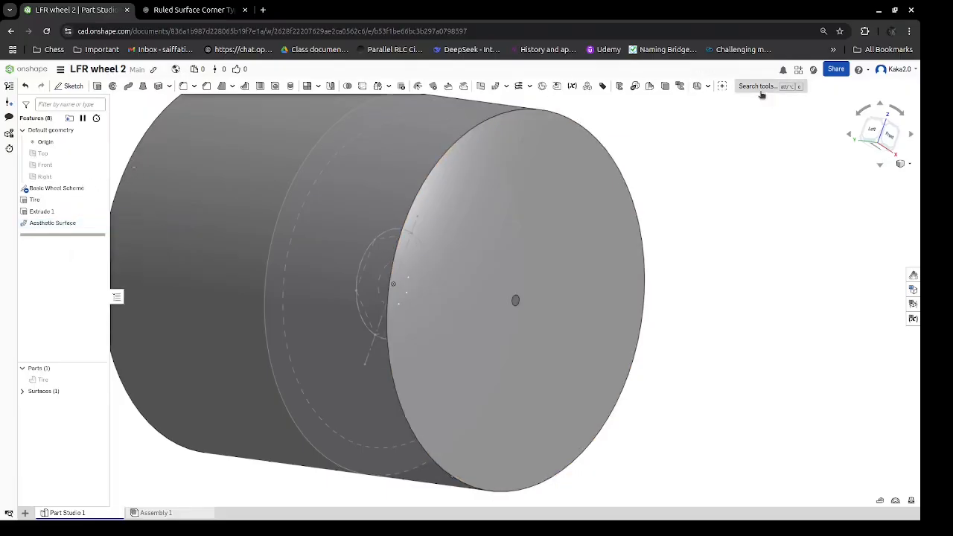
{"action": "left_click", "coordinate": [764, 86]}
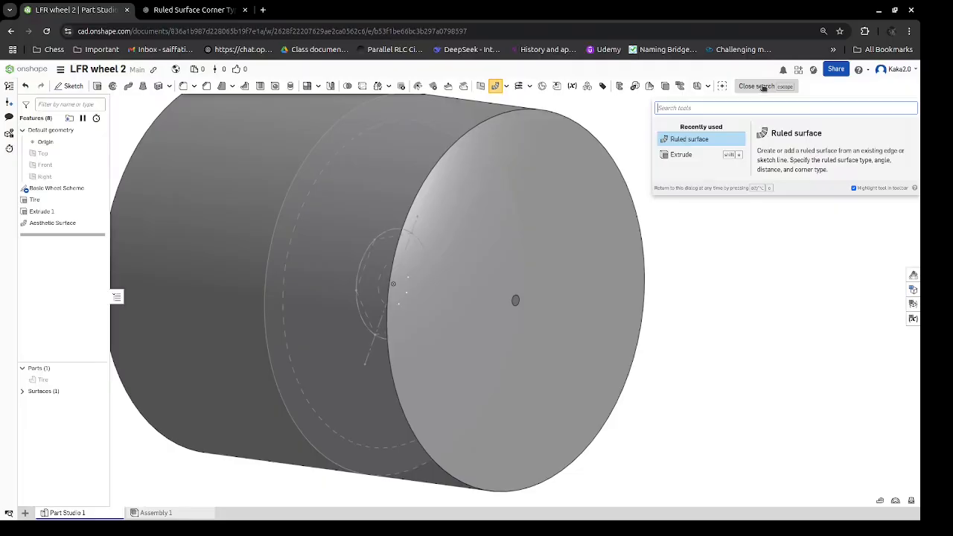
{"action": "type", "text": "thi"}
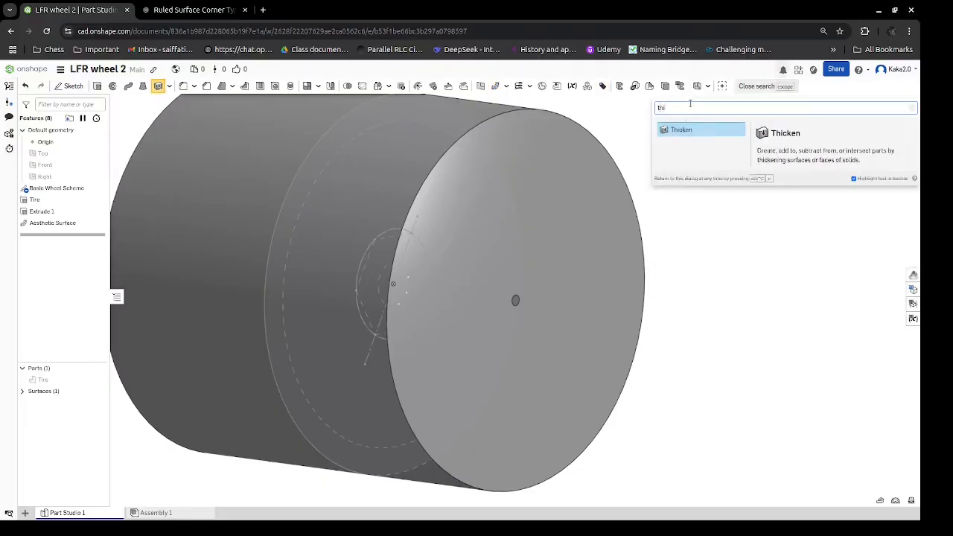
{"action": "left_click", "coordinate": [688, 131]}
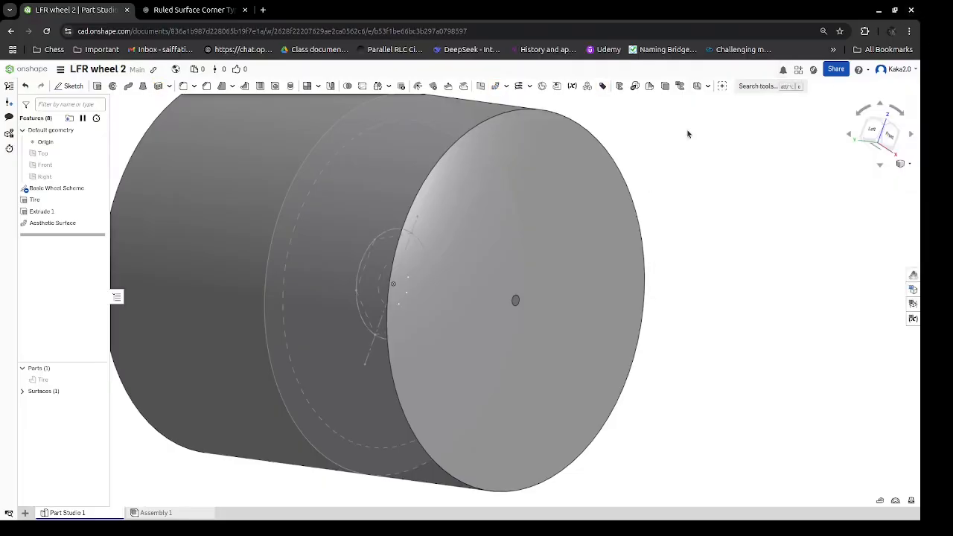
{"action": "left_click", "coordinate": [497, 230]}
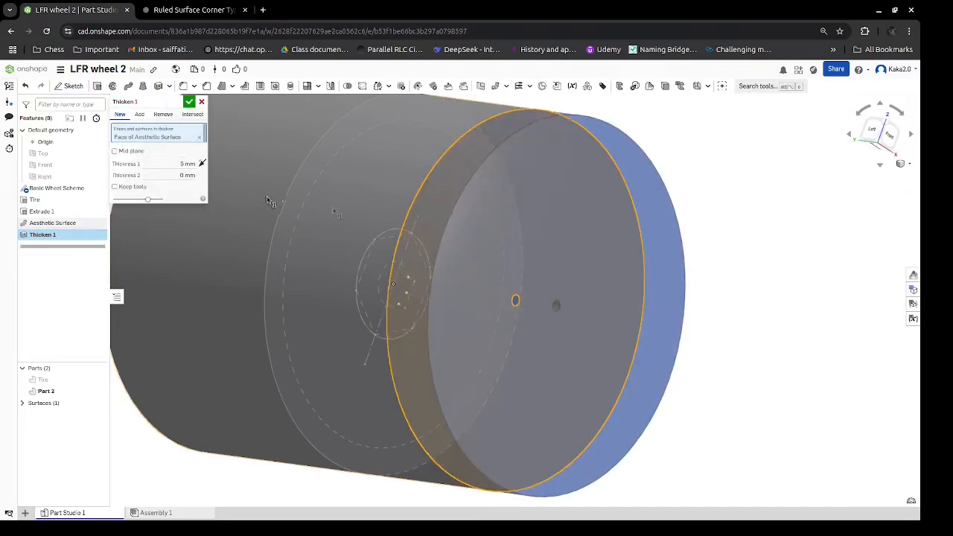
{"action": "left_click", "coordinate": [201, 101]}
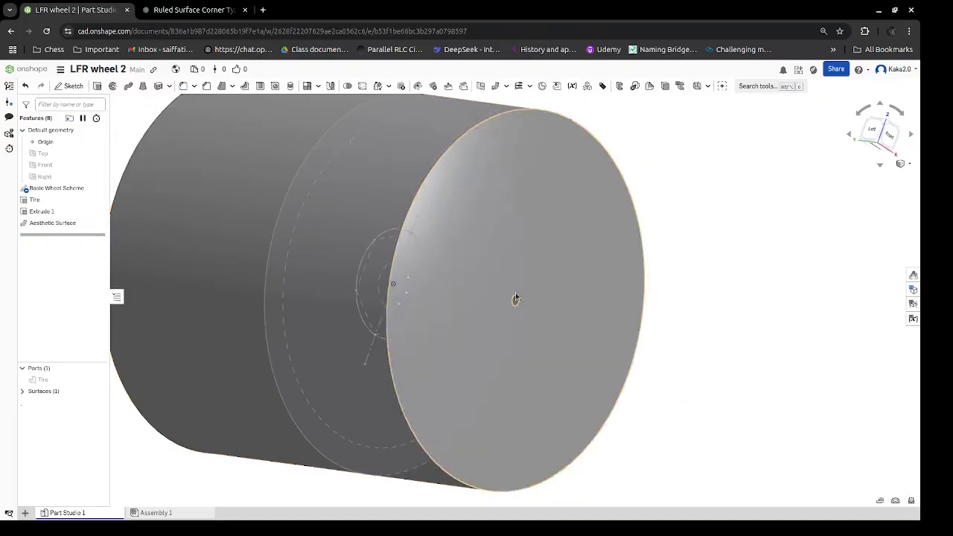
Show the wheel from the front and hide the Basic Wheel Scheme sketch.
{"action": "right_click_drag", "start_coordinate": [811, 287], "coordinate": [775, 256]}
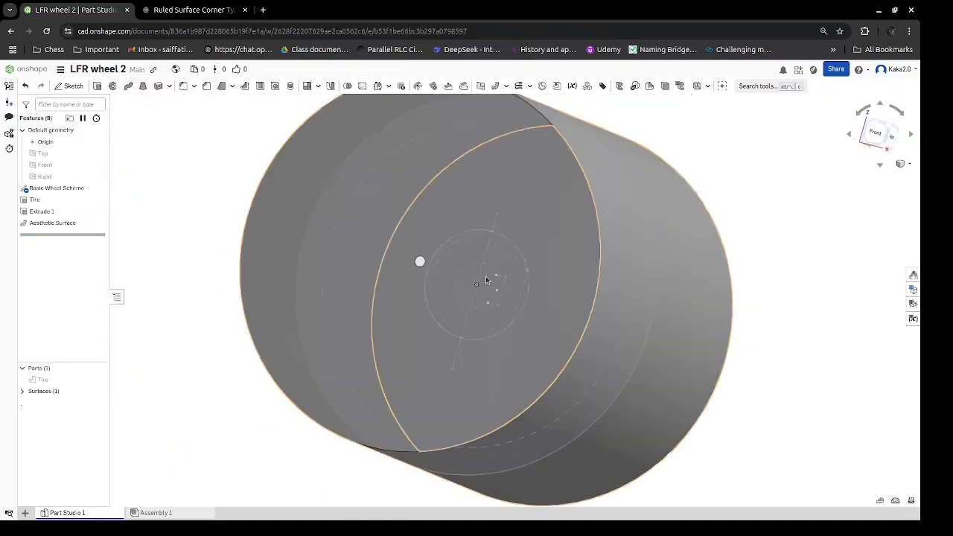
{"action": "left_click", "coordinate": [485, 279]}
{"action": "left_click", "coordinate": [872, 137]}
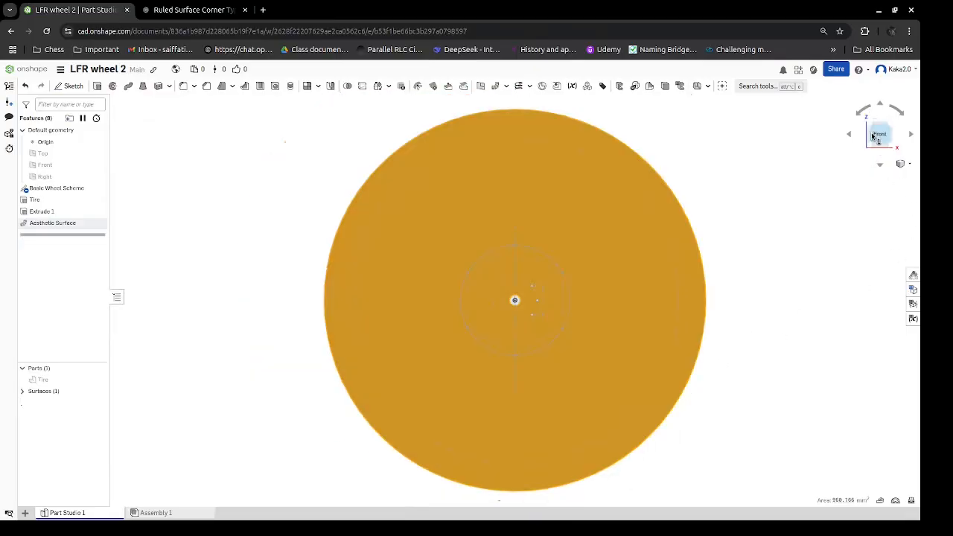
{"action": "left_click", "coordinate": [529, 354]}
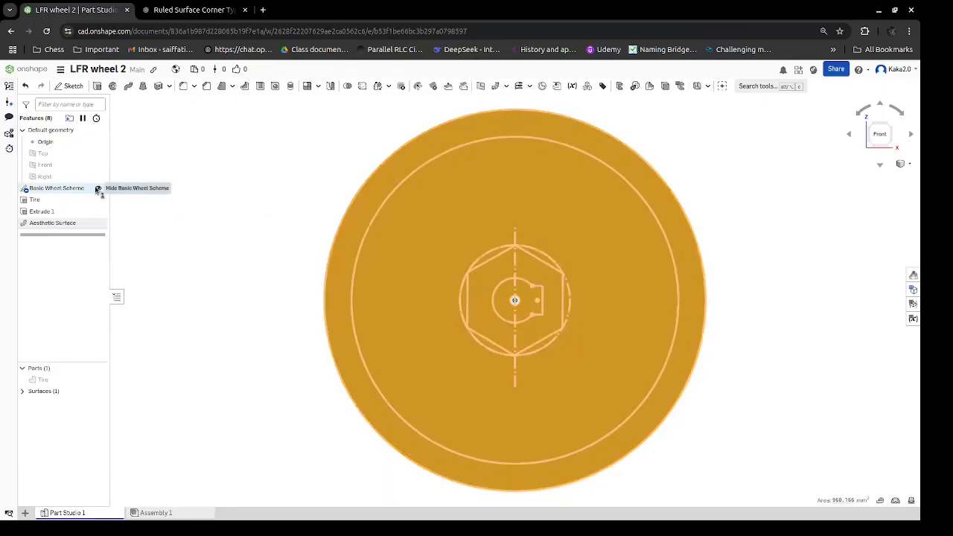
{"action": "left_click", "coordinate": [96, 190]}
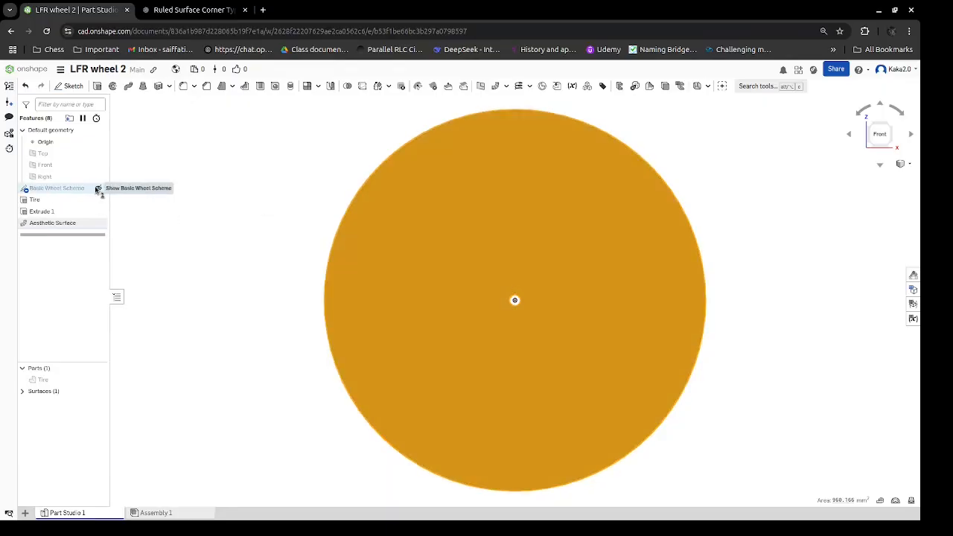
Try sketching a circle about 2.14 mm in diameter around the centre opening of the end surface, with all surfaces hidden.
{"action": "left_click", "coordinate": [72, 85]}
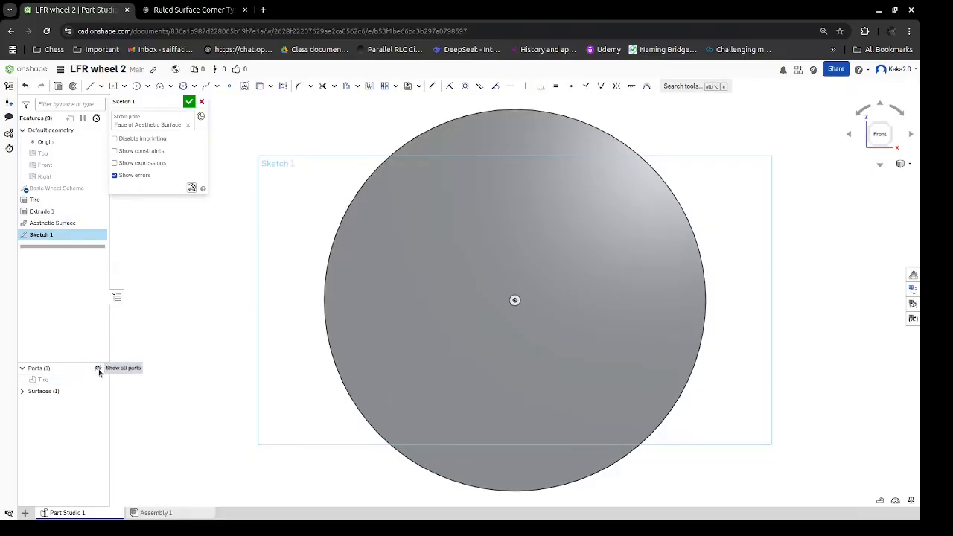
{"action": "left_click", "coordinate": [96, 391]}
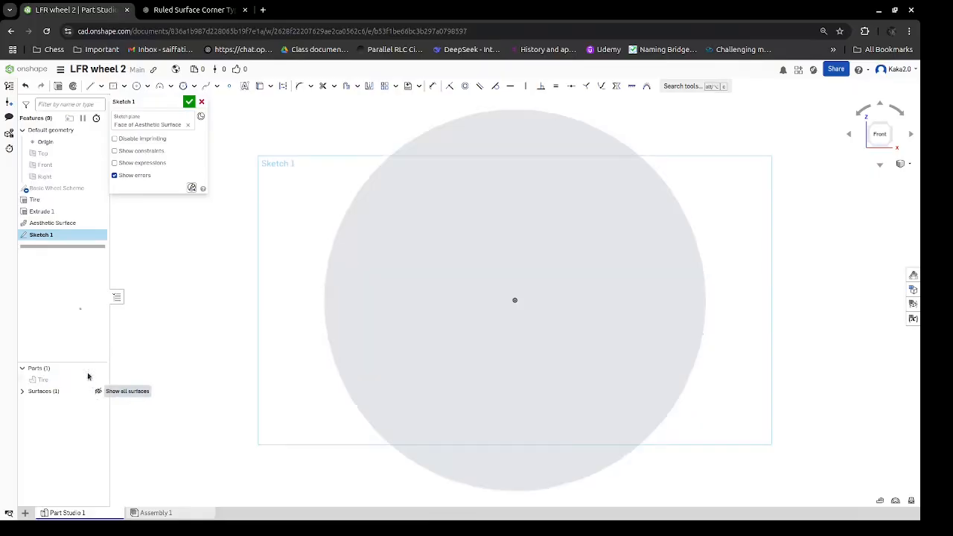
{"action": "mouse_move", "coordinate": [216, 300]}
{"action": "right_mouse_down"}
{"action": "mouse_move", "coordinate": [253, 325]}
{"action": "mouse_move", "coordinate": [207, 301]}
{"action": "right_mouse_up"}
{"action": "key", "text": "n"}
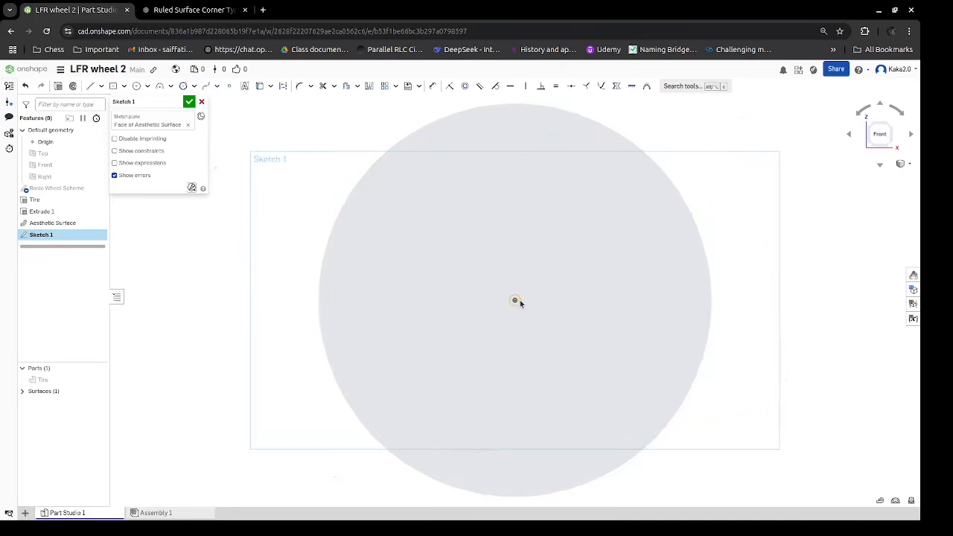
{"action": "scroll", "coordinate": [516, 303], "scroll_direction": "up", "scroll_amount": 5}
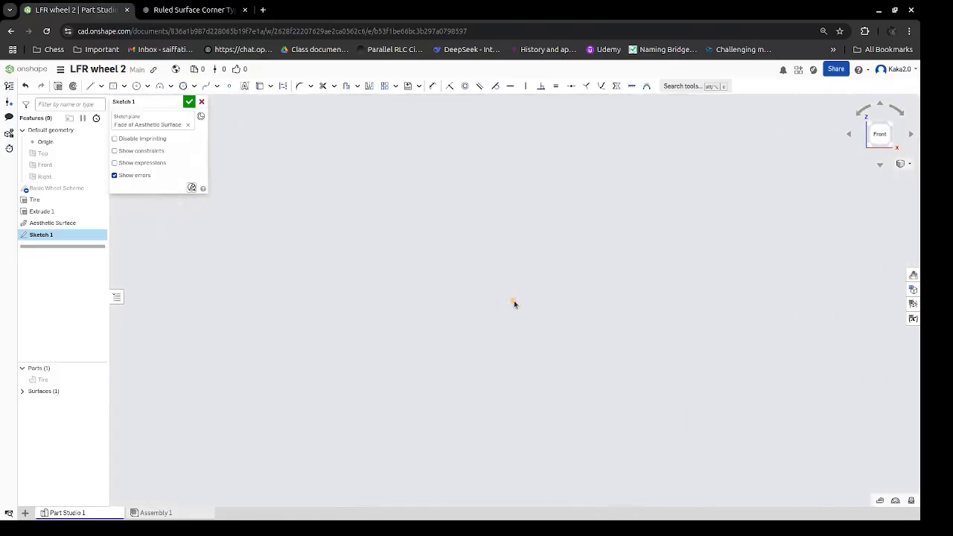
{"action": "key", "text": "c"}
{"action": "left_click", "coordinate": [513, 299]}
{"action": "left_click", "coordinate": [545, 308]}
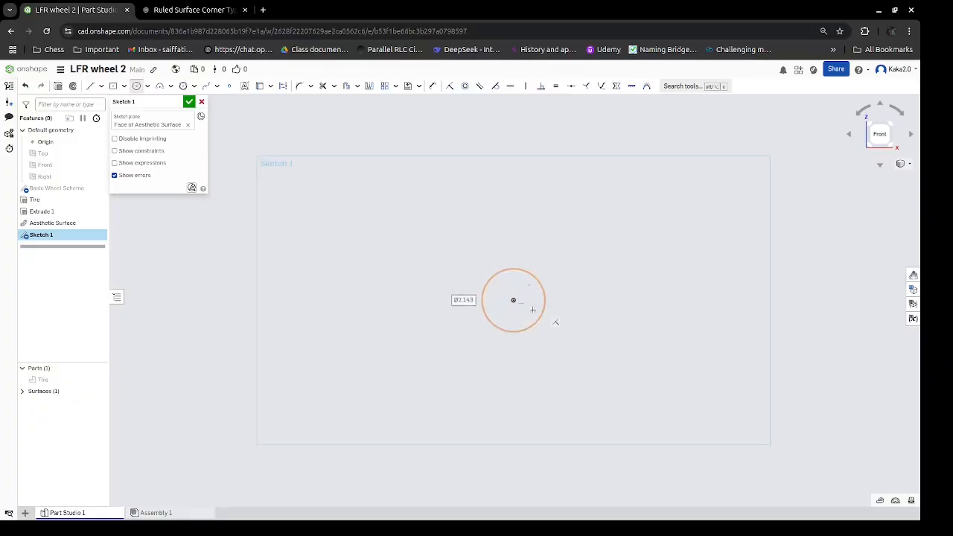
{"action": "scroll", "coordinate": [461, 277], "scroll_direction": "up", "scroll_amount": 2}
{"action": "scroll", "coordinate": [466, 280], "scroll_direction": "down", "scroll_amount": 4}
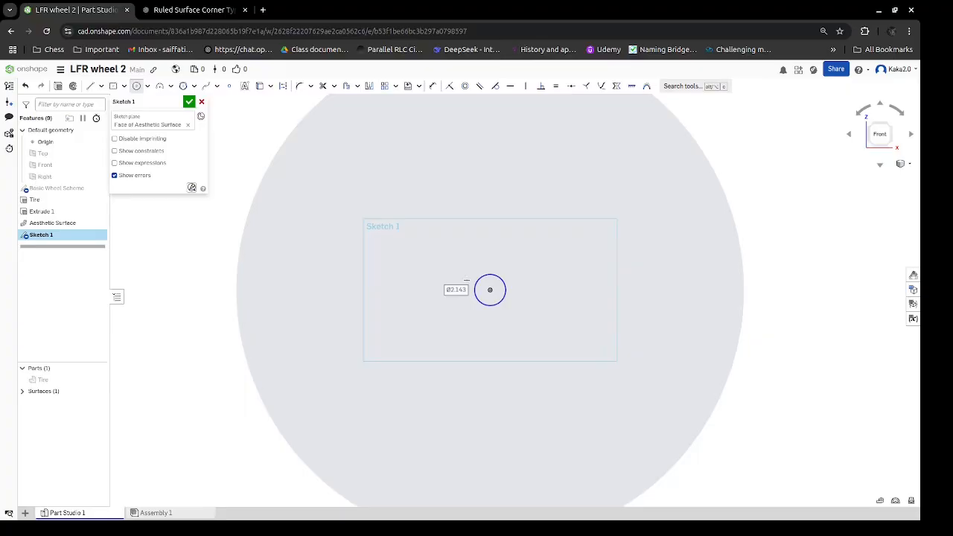
{"action": "left_click", "coordinate": [201, 103]}
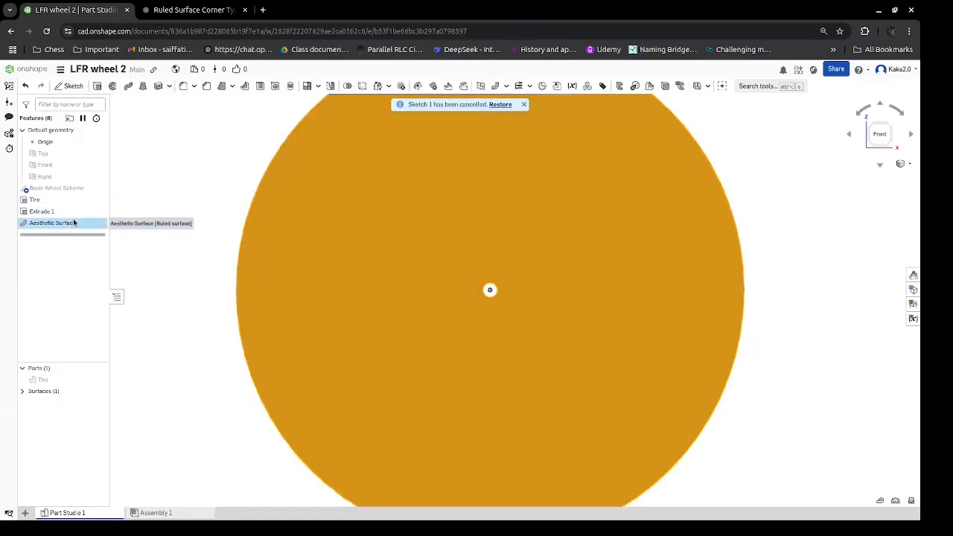
Set the distance of the Aesthetic Surface to 15 mm and accept the change.
{"action": "left_click", "coordinate": [74, 222]}
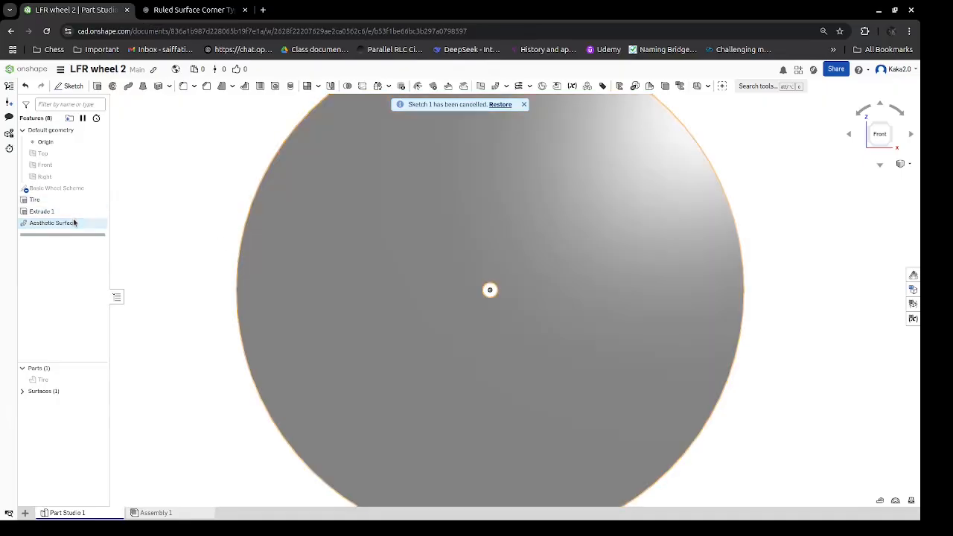
{"action": "double_click", "coordinate": [74, 222]}
{"action": "left_click", "coordinate": [186, 177]}
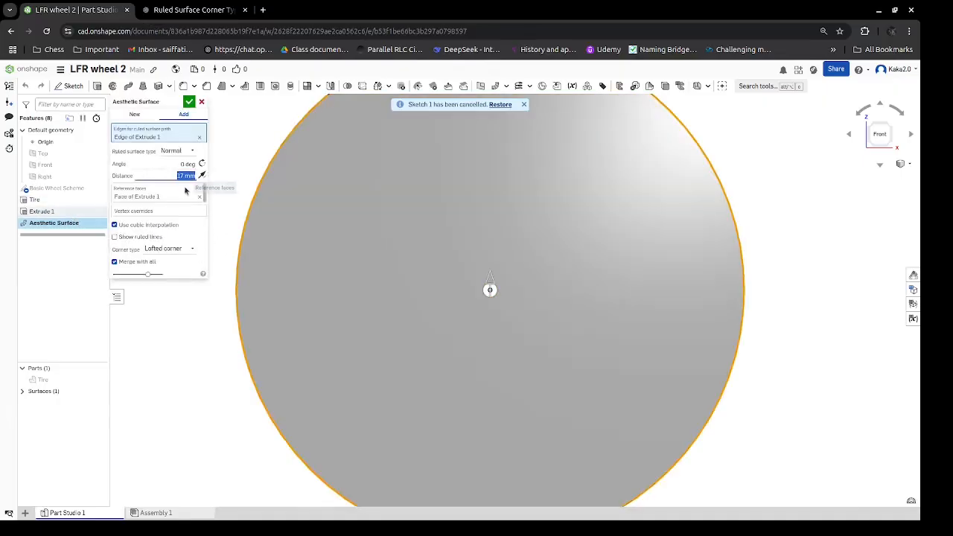
{"action": "type", "text": "15"}
{"action": "key", "text": "Return"}
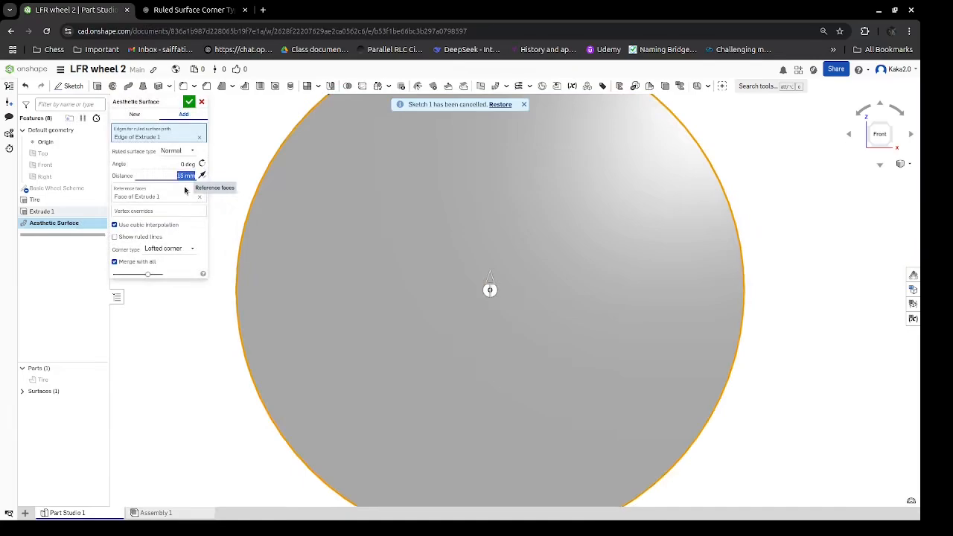
{"action": "left_click", "coordinate": [190, 103]}
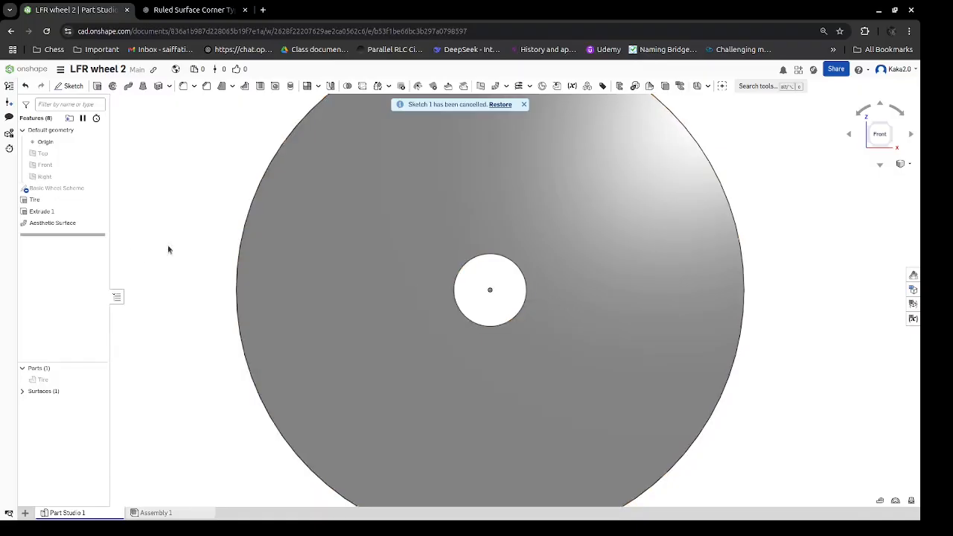
{"action": "left_click", "coordinate": [758, 85]}
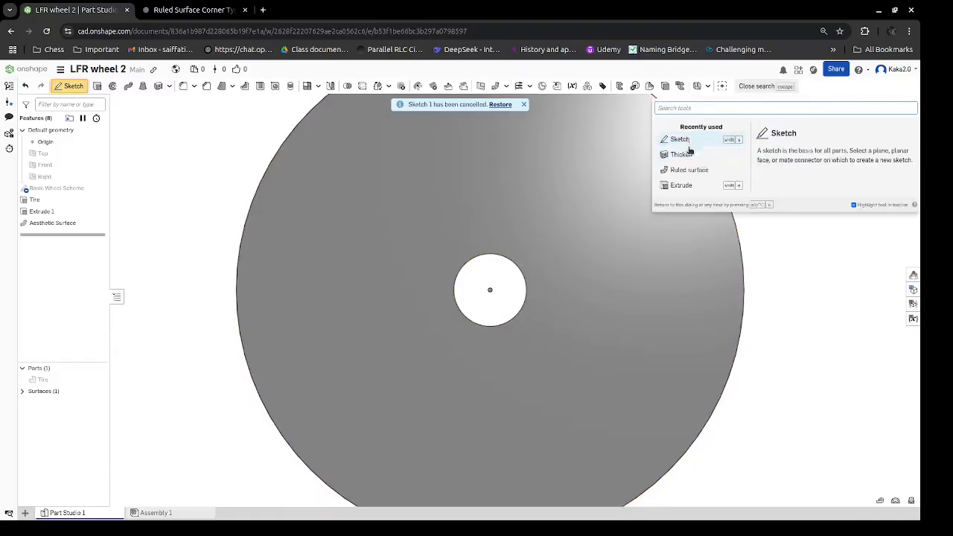
{"action": "left_click", "coordinate": [686, 154]}
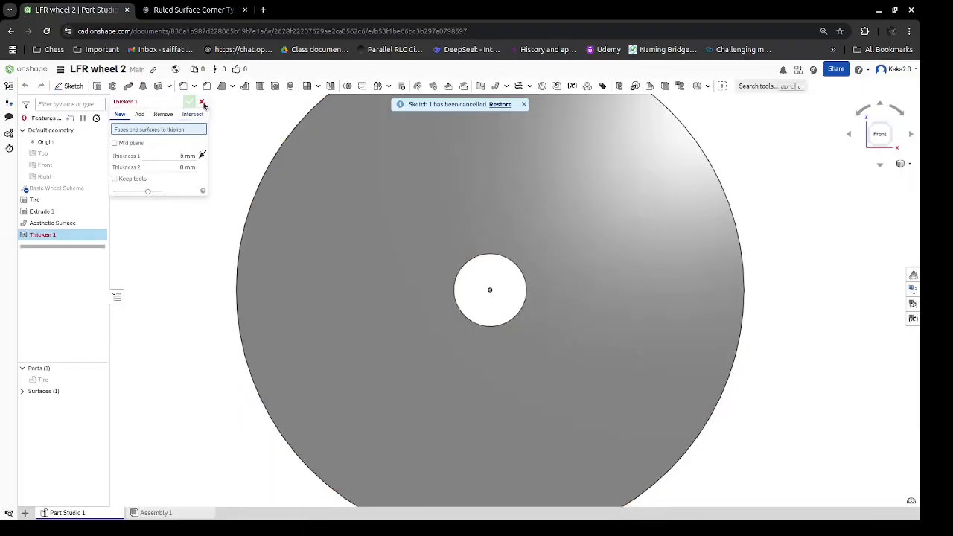
{"action": "key", "text": "Escape"}
Thicken the end face of Aesthetic Surface as a new part, using Mid plane and a thickness of 5 mm.
{"action": "left_click", "coordinate": [759, 86]}
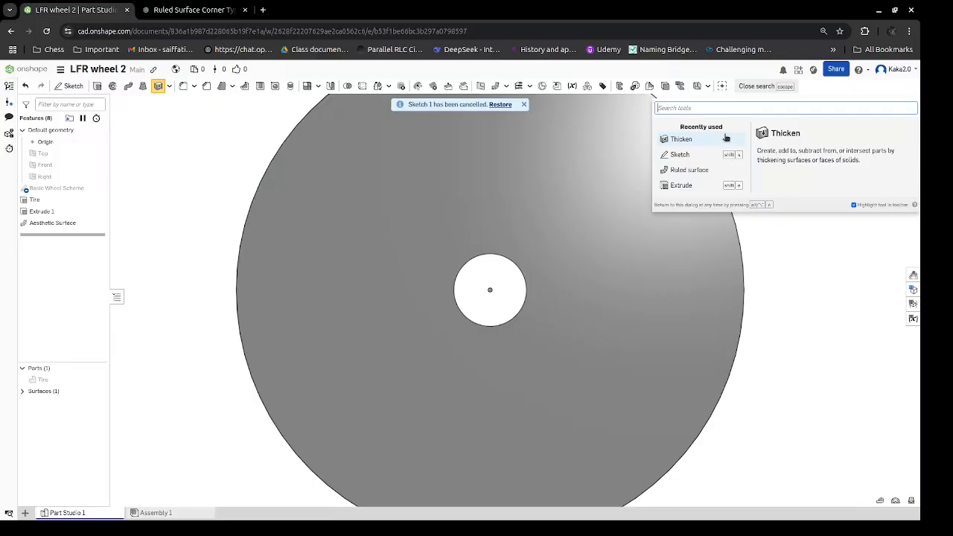
{"action": "left_click", "coordinate": [726, 139]}
{"action": "left_click", "coordinate": [544, 169]}
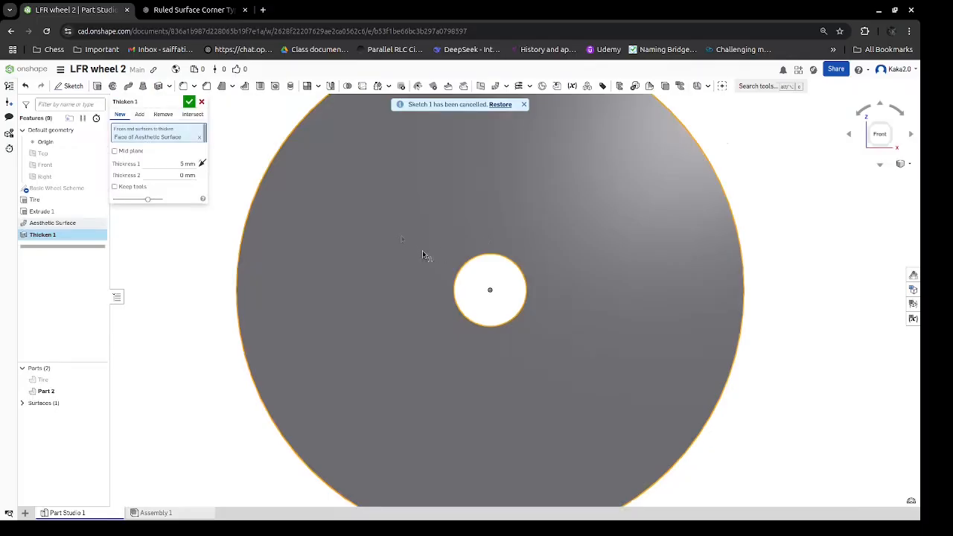
{"action": "left_click", "coordinate": [187, 164]}
{"action": "left_click", "coordinate": [116, 151]}
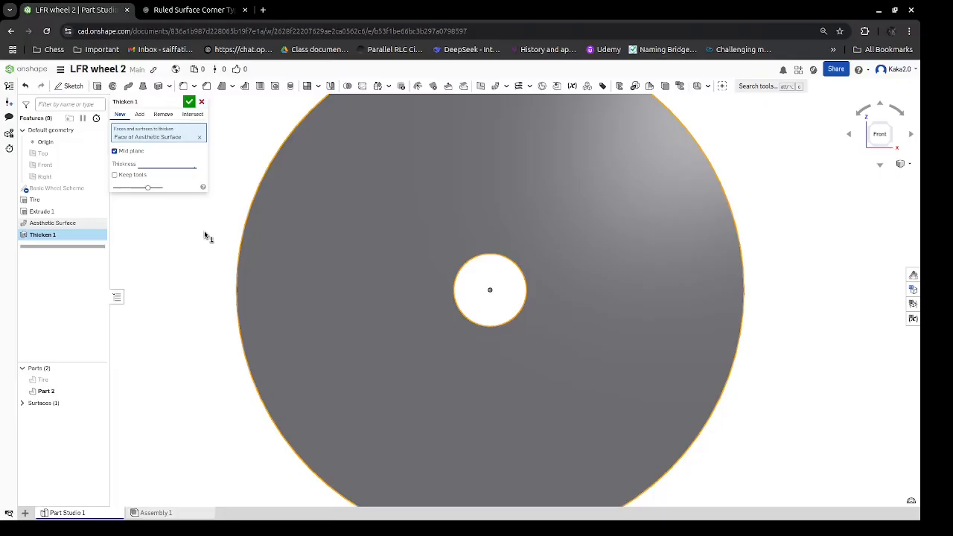
{"action": "key", "text": "Return"}
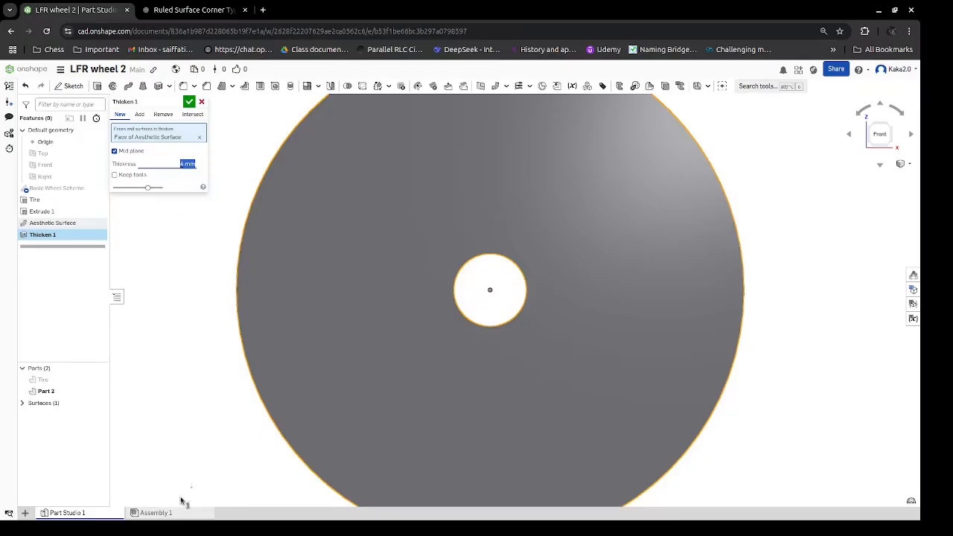
{"action": "type", "text": "8"}
{"action": "key", "text": "Return"}
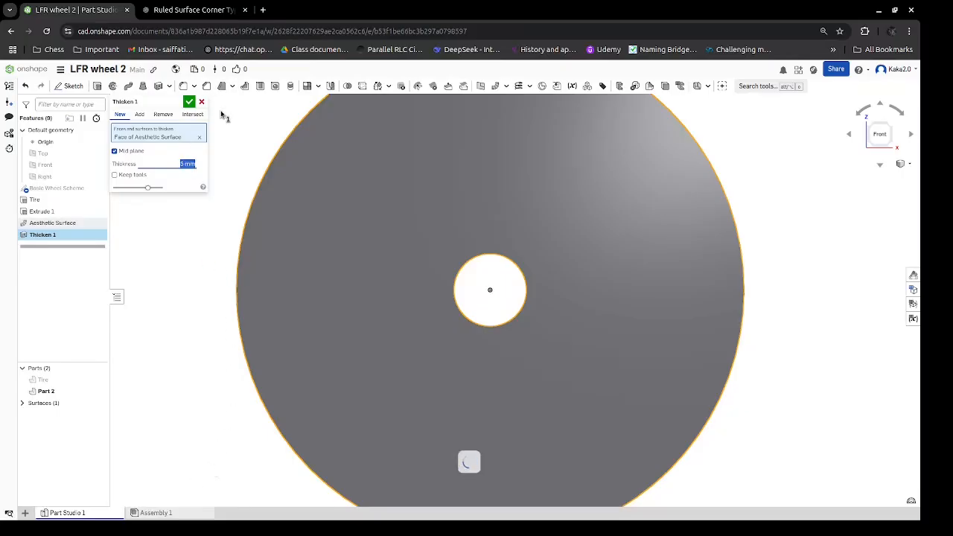
{"action": "left_click", "coordinate": [188, 101]}
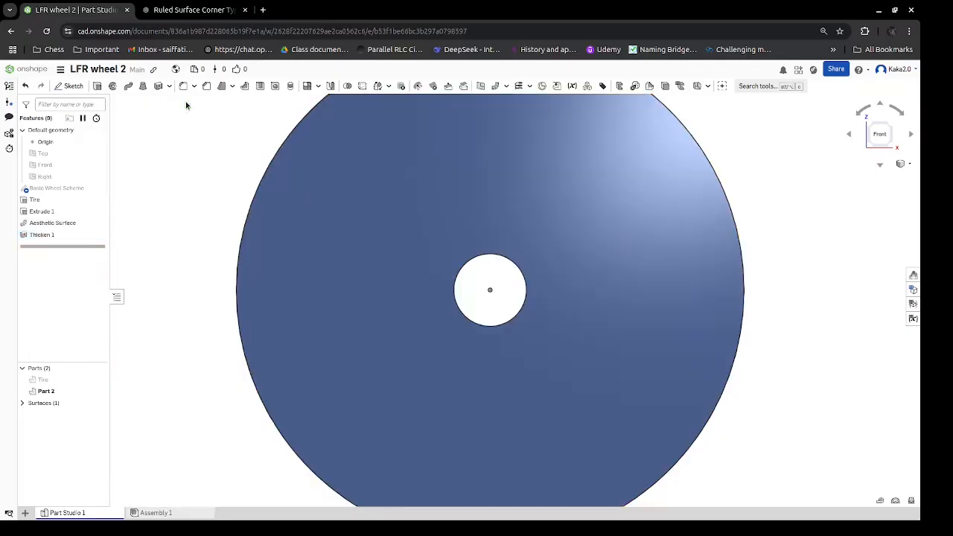
Edit Thicken 1 to keep its tools, use the Add operation and merge with all parts.
{"action": "mouse_move", "coordinate": [147, 173]}
{"action": "right_mouse_down"}
{"action": "mouse_move", "coordinate": [164, 207]}
{"action": "mouse_move", "coordinate": [156, 173]}
{"action": "mouse_move", "coordinate": [138, 188]}
{"action": "right_mouse_up"}
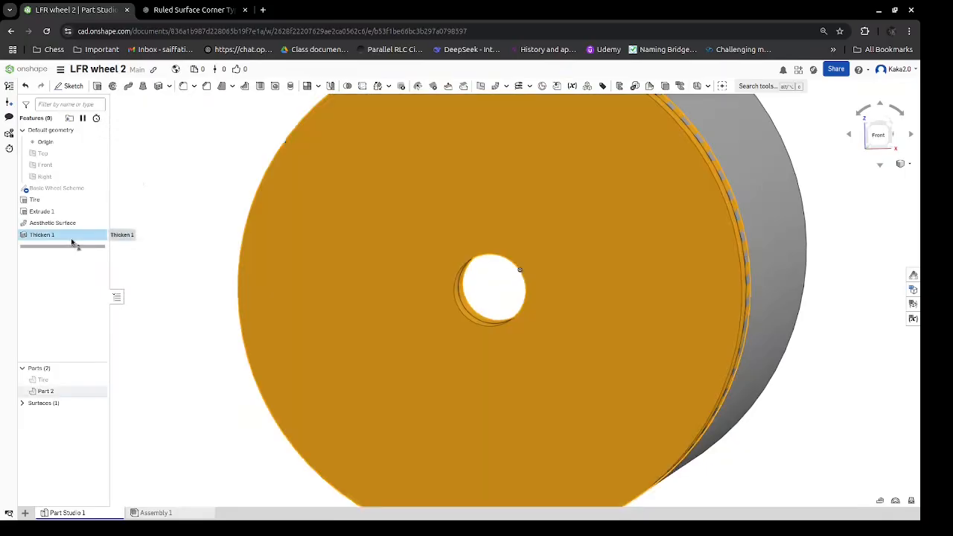
{"action": "double_click", "coordinate": [72, 236]}
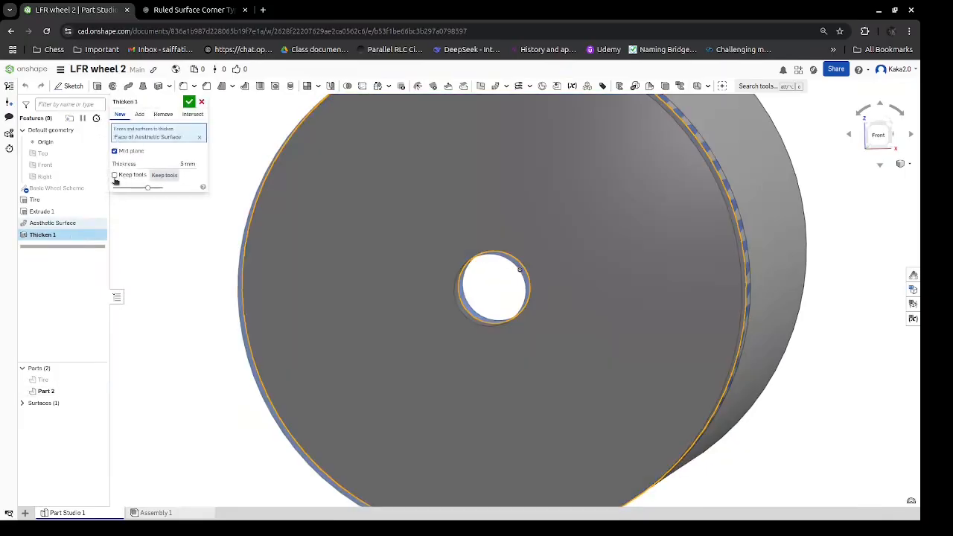
{"action": "left_click", "coordinate": [115, 175]}
{"action": "right_click_drag", "start_coordinate": [131, 257], "coordinate": [159, 286]}
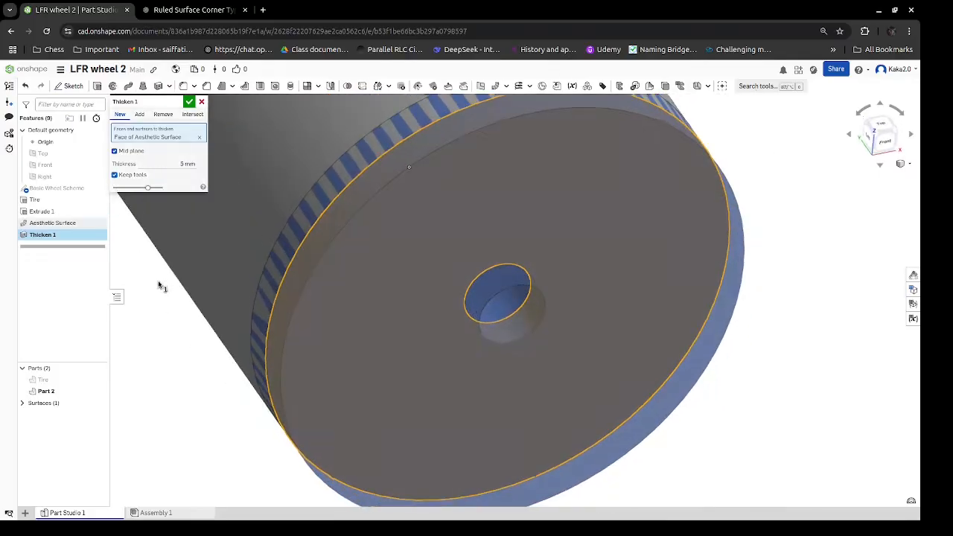
{"action": "left_click", "coordinate": [137, 114]}
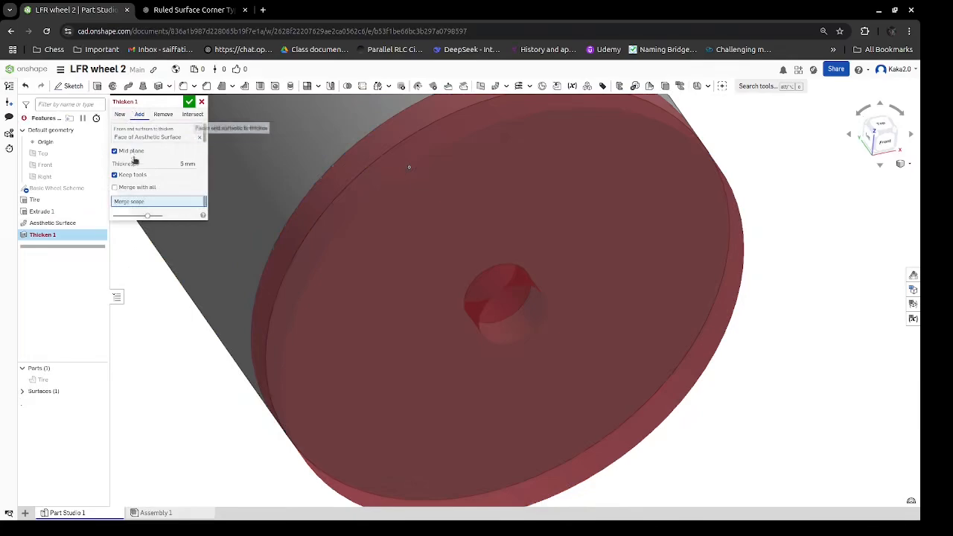
{"action": "left_click", "coordinate": [114, 187]}
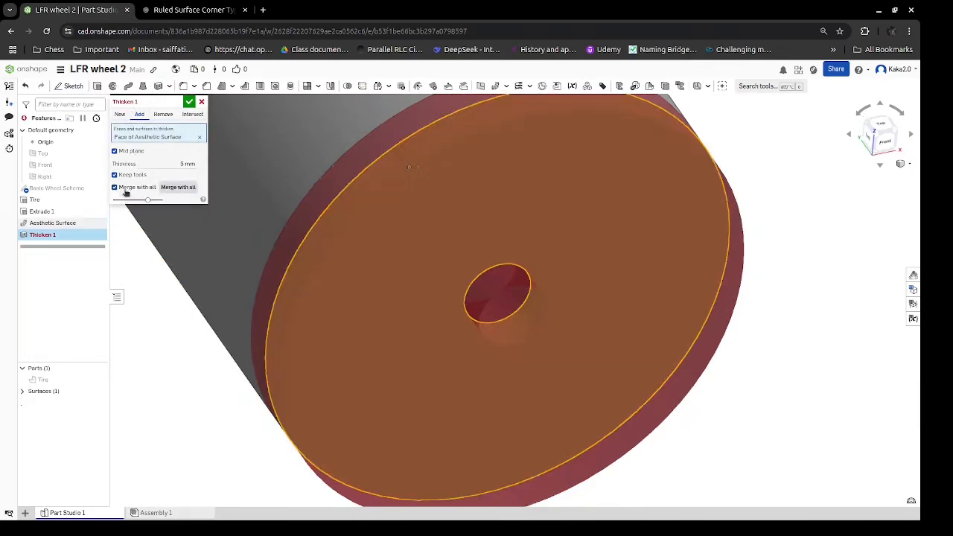
{"action": "left_click", "coordinate": [189, 101]}
{"action": "right_click_drag", "start_coordinate": [220, 280], "coordinate": [211, 259]}
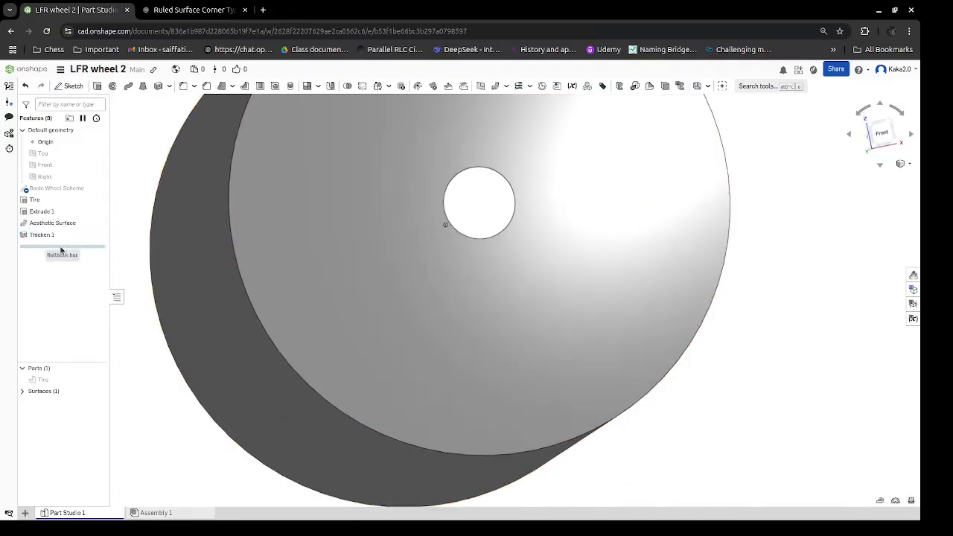
Roll the feature history back to before Thicken 1 and start a sketch on the Aesthetic Surface face, viewed from the front.
{"action": "left_click_drag", "start_coordinate": [61, 245], "coordinate": [62, 228]}
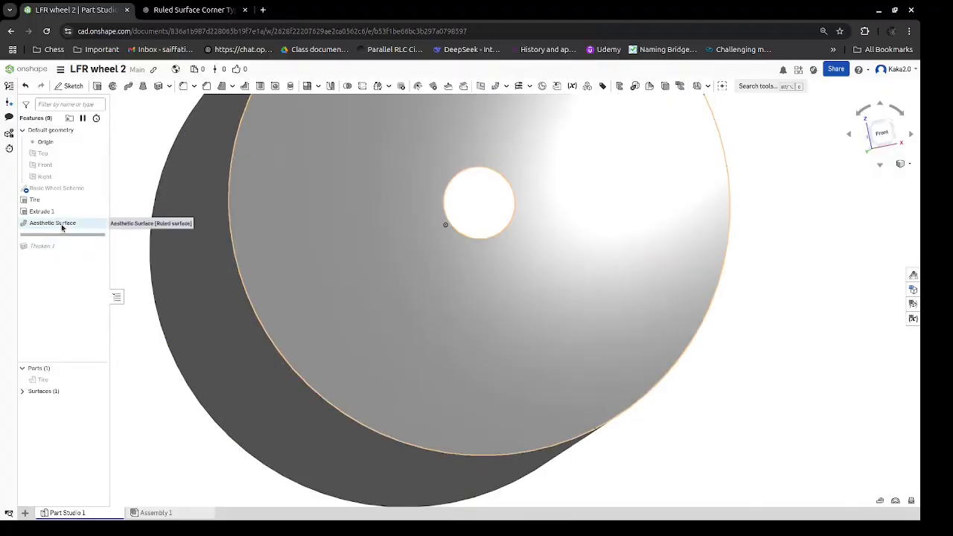
{"action": "right_click_drag", "start_coordinate": [778, 212], "coordinate": [767, 215]}
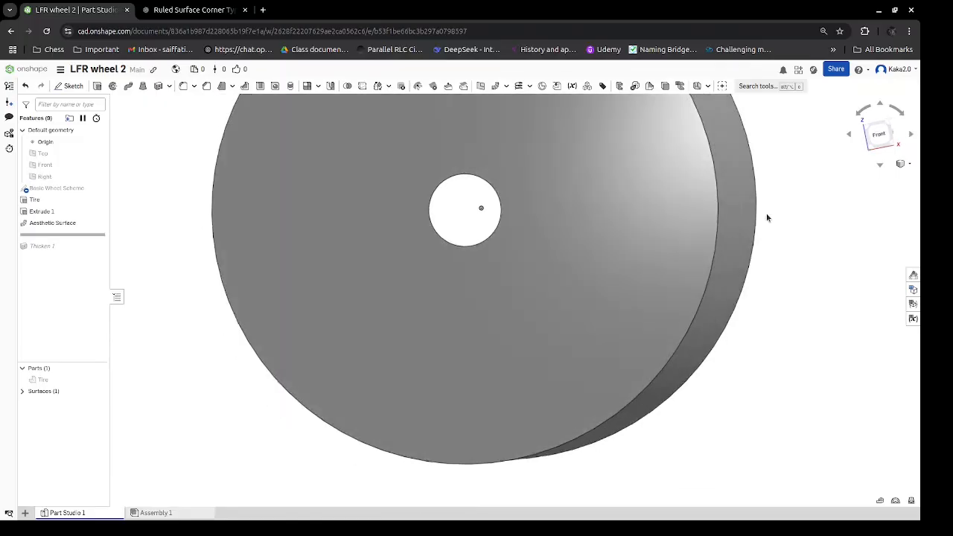
{"action": "left_click", "coordinate": [432, 216]}
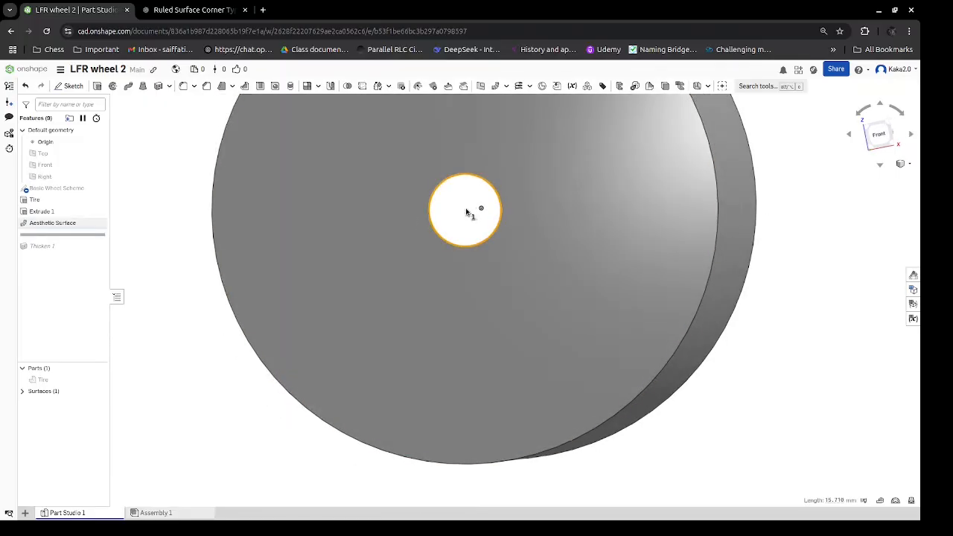
{"action": "left_click", "coordinate": [429, 223]}
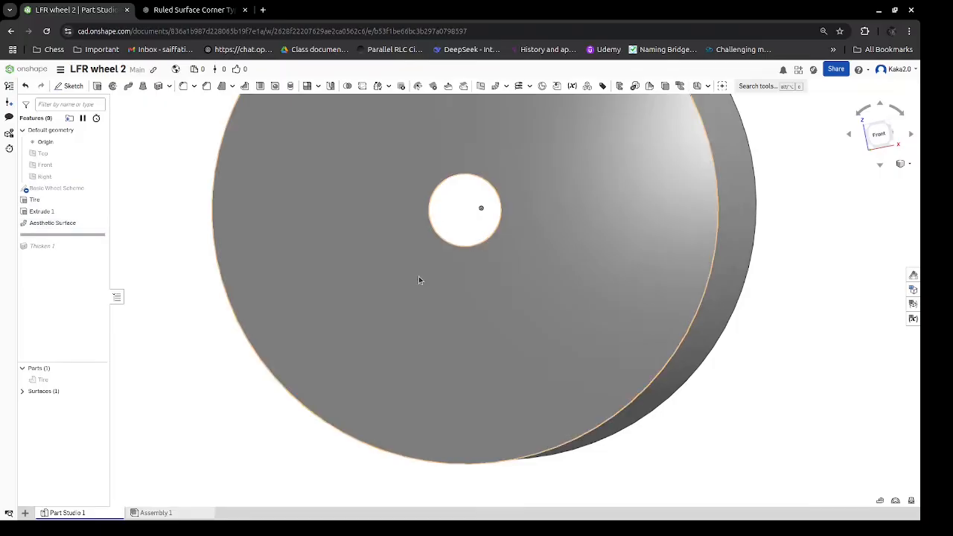
{"action": "key", "text": "shift+s"}
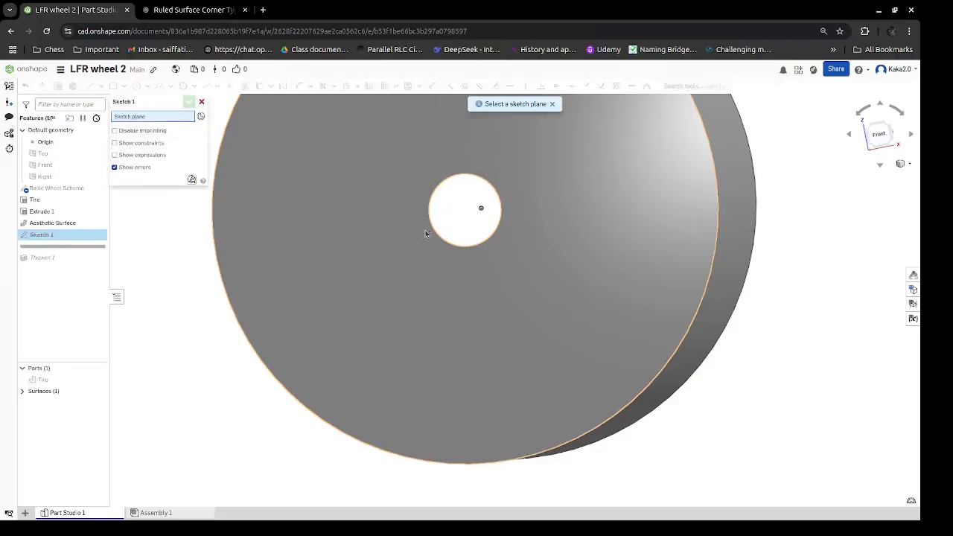
{"action": "left_click", "coordinate": [389, 245]}
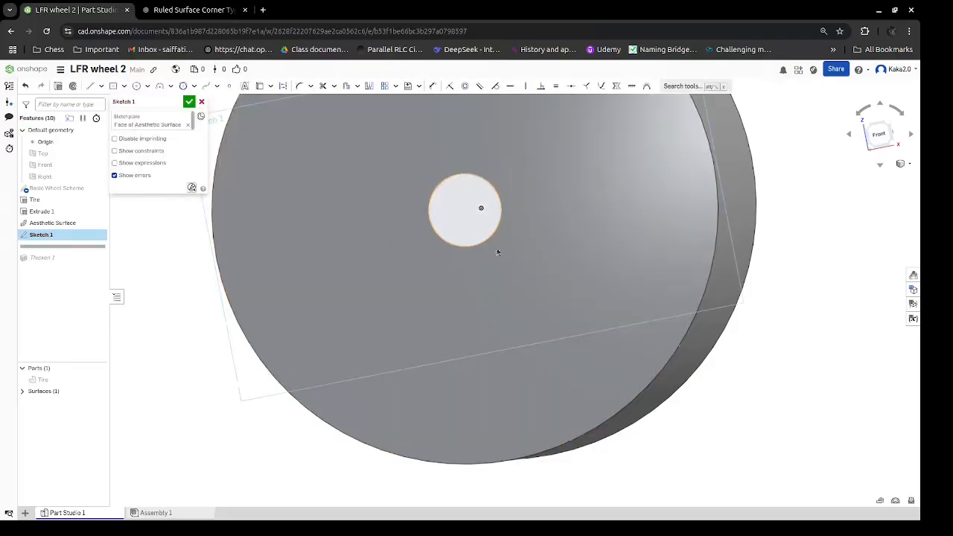
{"action": "left_click", "coordinate": [872, 144]}
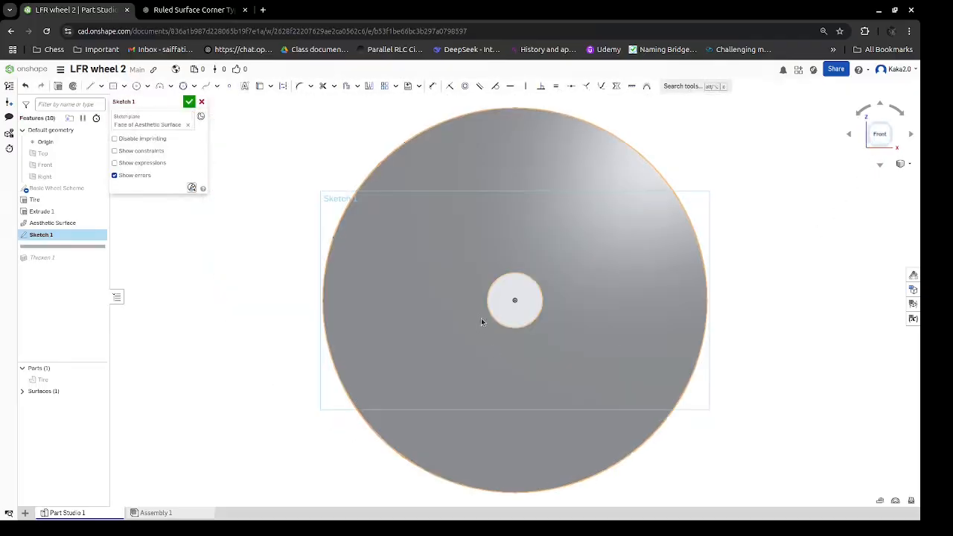
Try to dimension the centre opening's edge directly and relative to the origin.
{"action": "key", "text": "u"}
{"action": "left_click", "coordinate": [489, 309]}
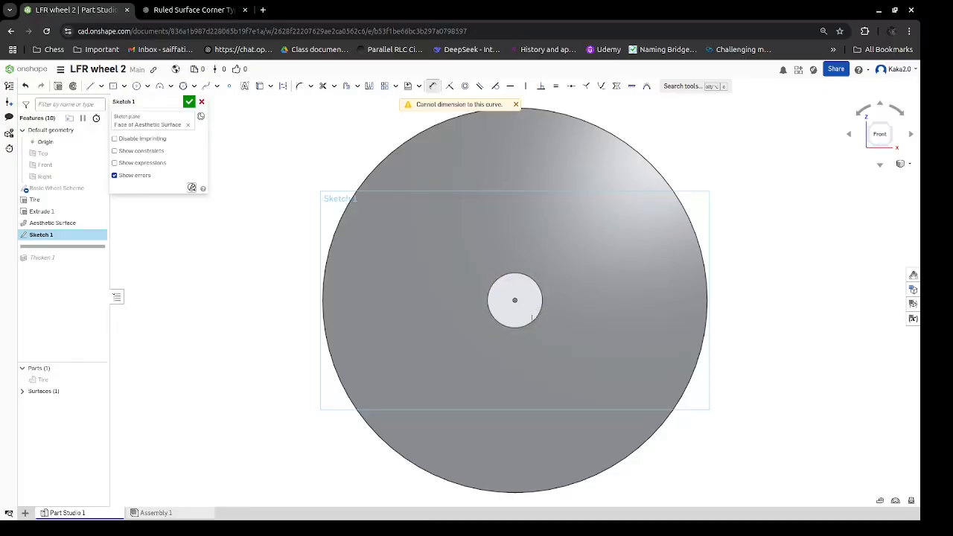
{"action": "left_click", "coordinate": [513, 301]}
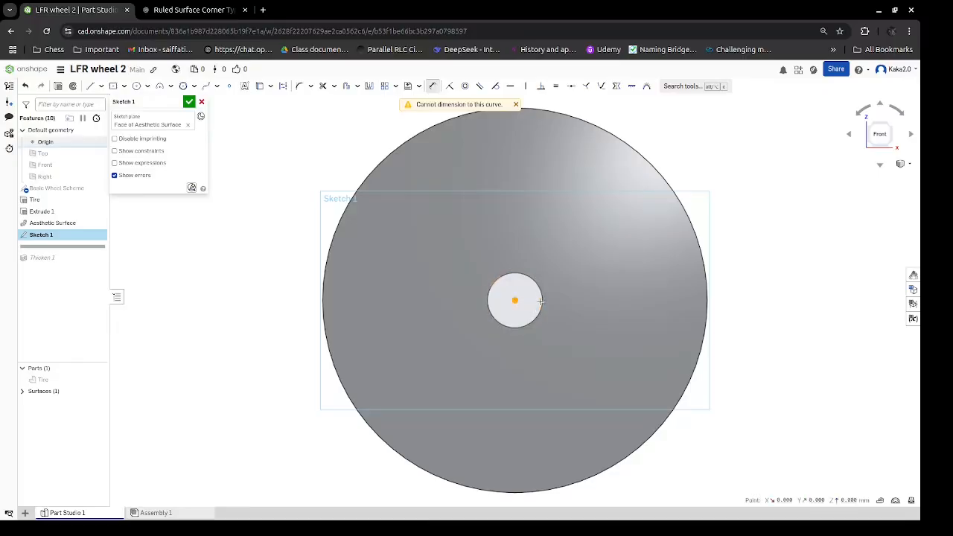
{"action": "left_click", "coordinate": [542, 302]}
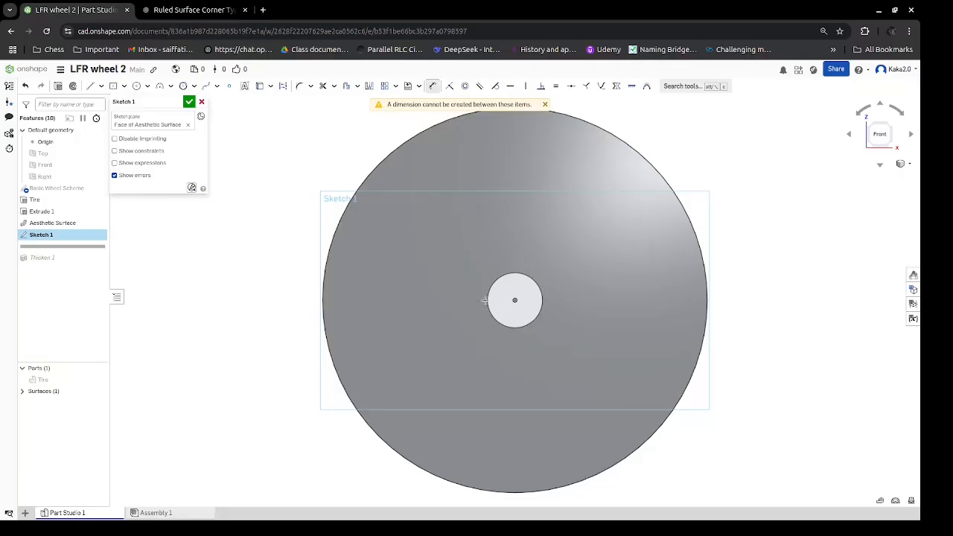
{"action": "key", "text": "Escape"}
{"action": "key", "text": "d"}
{"action": "left_click", "coordinate": [491, 302]}
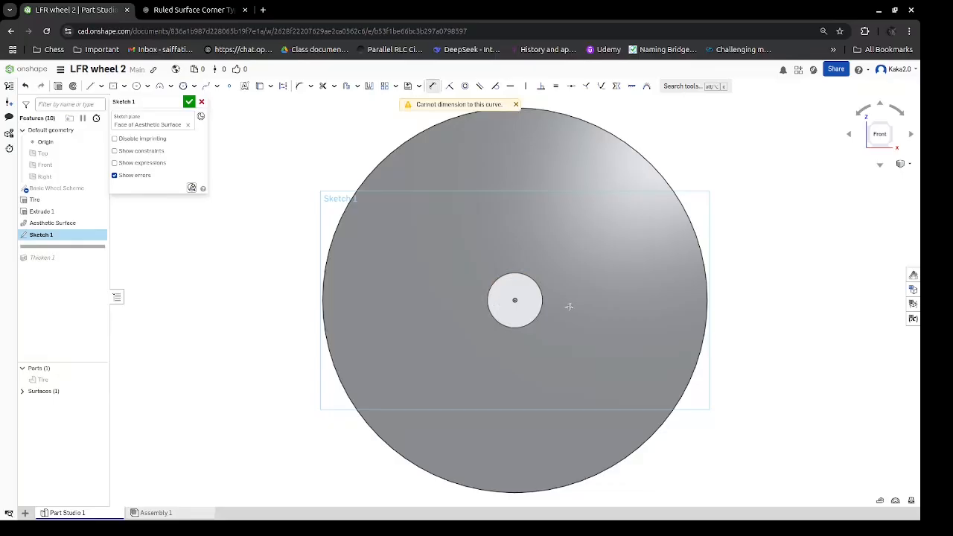
{"action": "scroll", "coordinate": [568, 306], "scroll_direction": "up", "scroll_amount": 5}
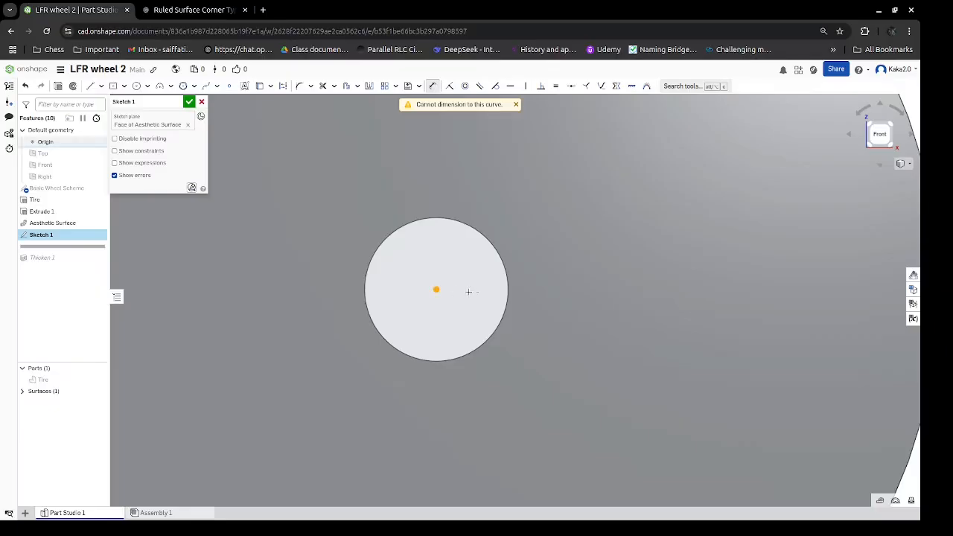
{"action": "left_click", "coordinate": [519, 296]}
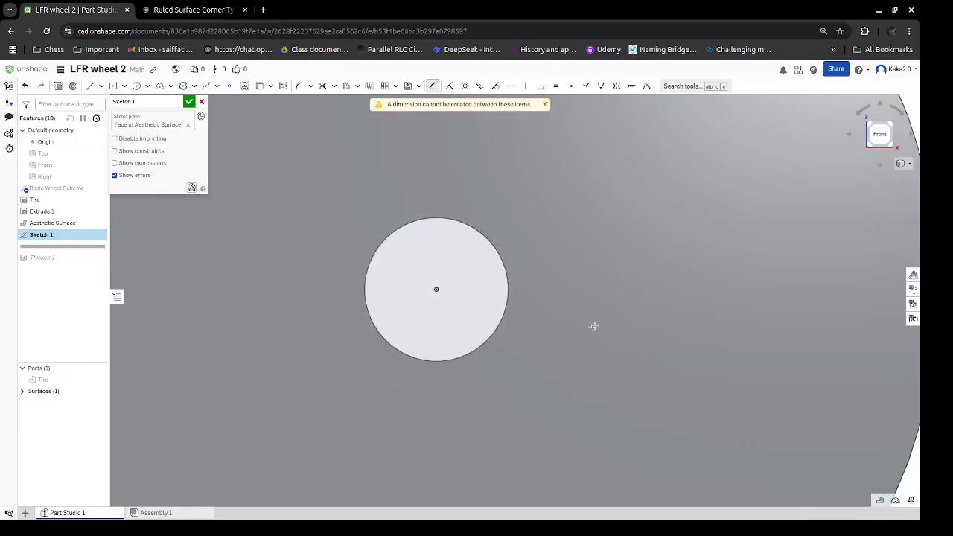
{"action": "key", "text": "Escape"}
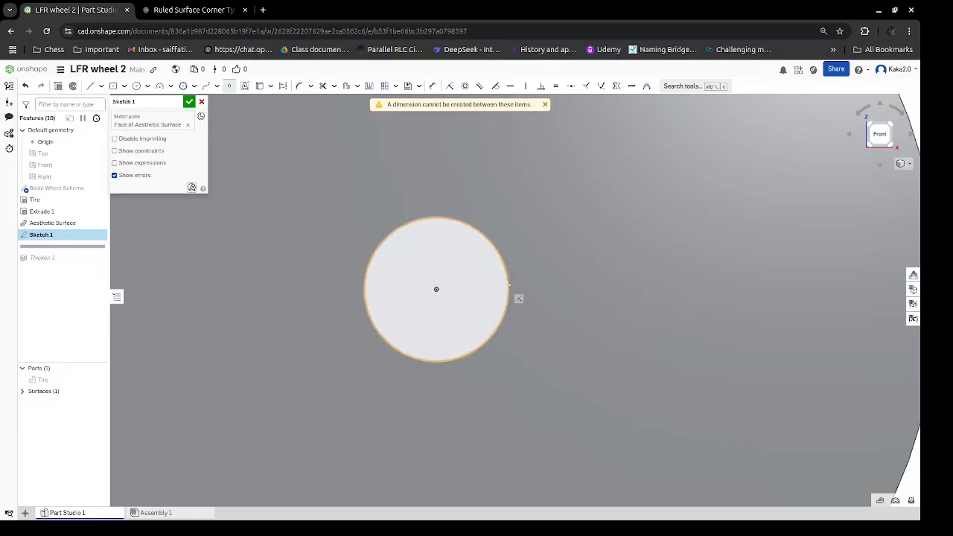
Place a sketch point on the centre opening's edge and dimension its horizontal distance from the origin.
{"action": "left_click", "coordinate": [508, 284]}
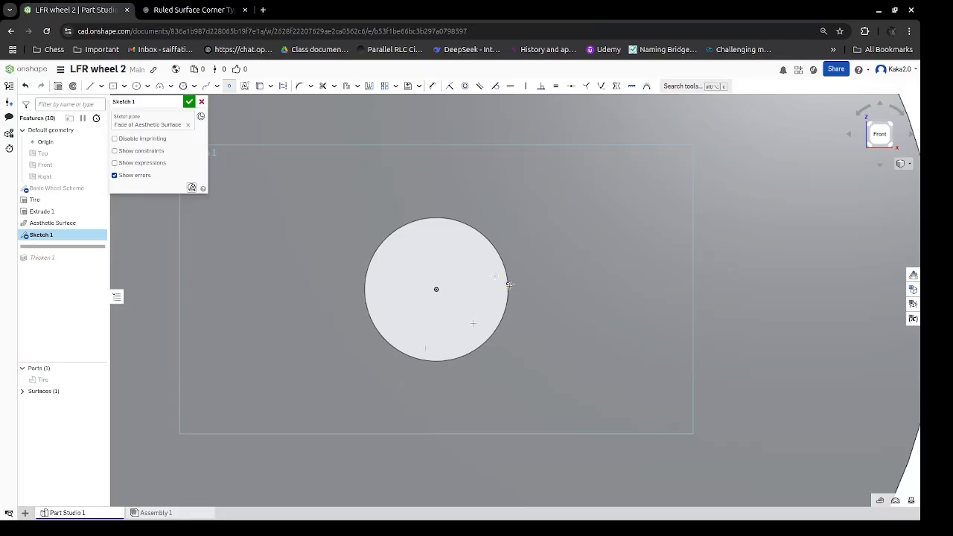
{"action": "key", "text": "u"}
{"action": "left_click", "coordinate": [436, 289]}
{"action": "left_click", "coordinate": [508, 283]}
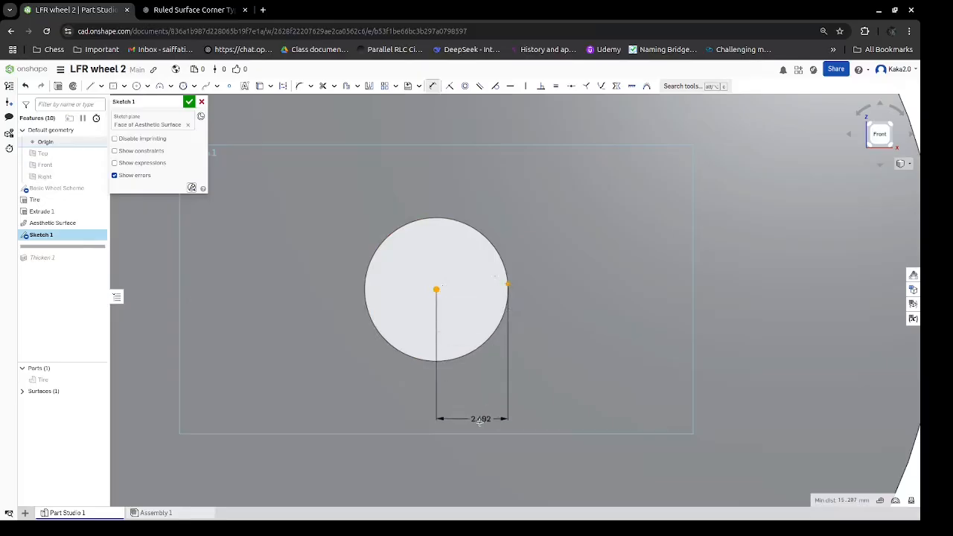
{"action": "left_click", "coordinate": [480, 423]}
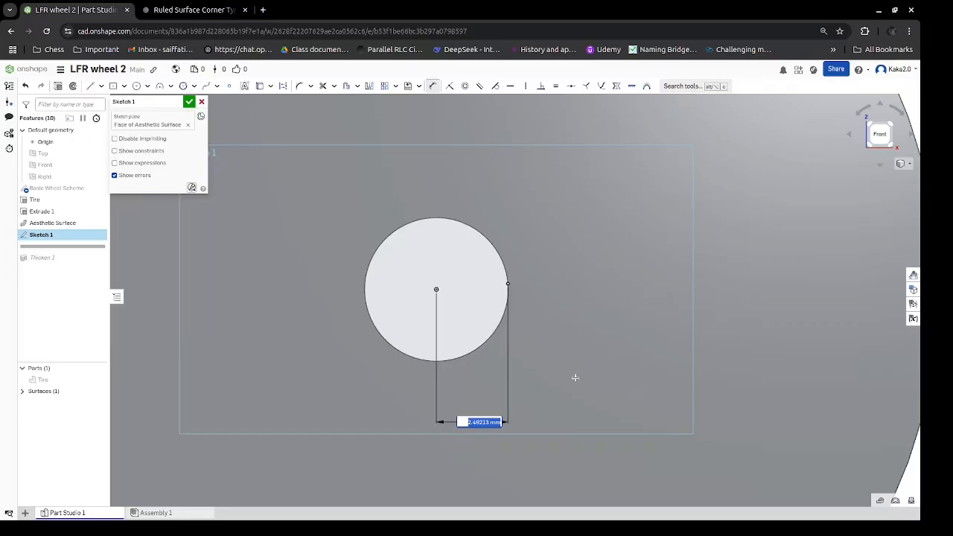
{"action": "key", "text": "Return"}
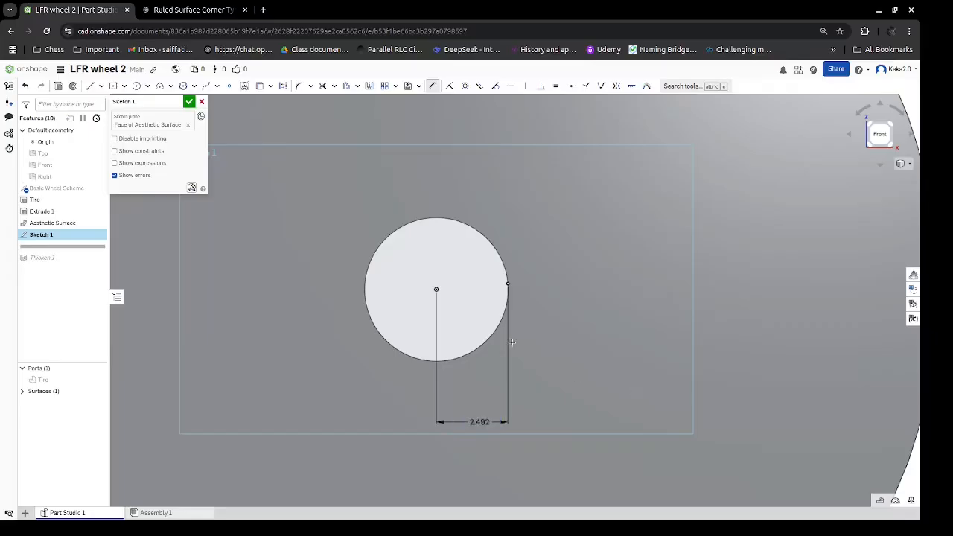
{"action": "scroll", "coordinate": [512, 341], "scroll_direction": "down", "scroll_amount": 5}
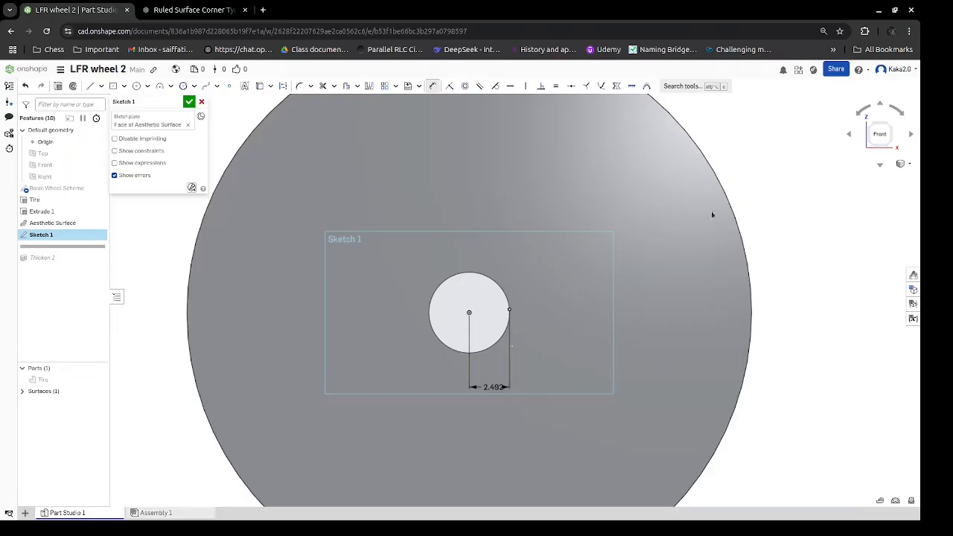
{"action": "key", "text": "c"}
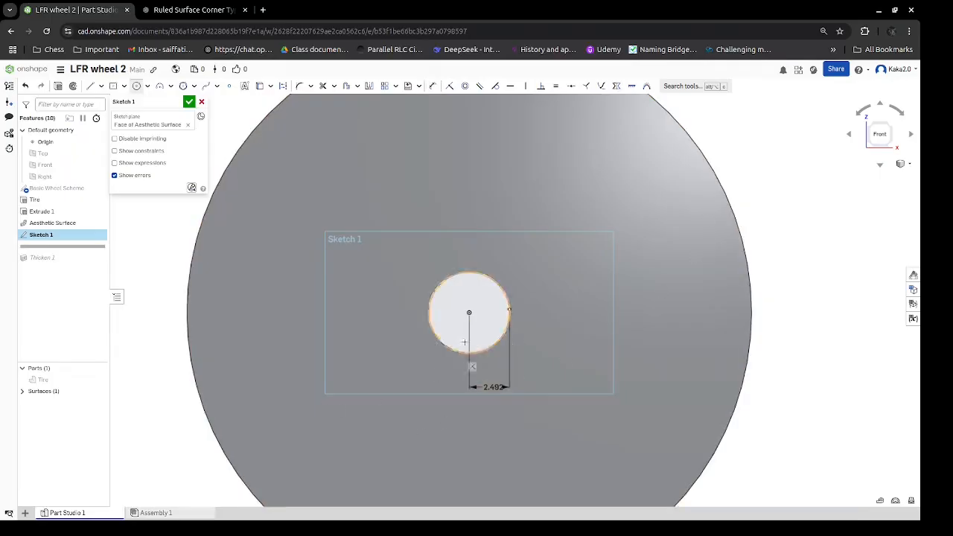
{"action": "left_click", "coordinate": [469, 312]}
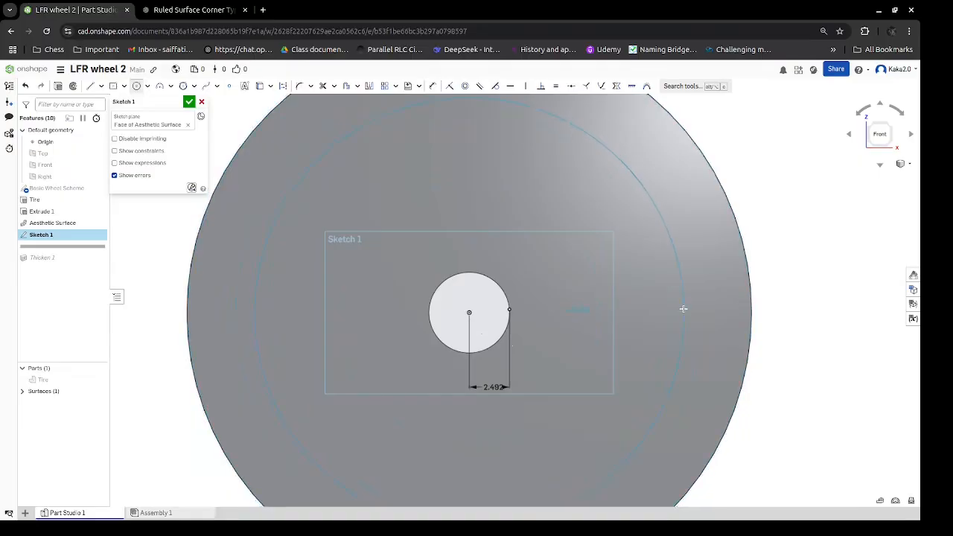
{"action": "key", "text": "Escape"}
Place a sketch point on the wheel's outer edge and sketch an origin-centred circle about 31.65 mm in diameter.
{"action": "key", "text": "period"}
{"action": "left_click", "coordinate": [750, 294]}
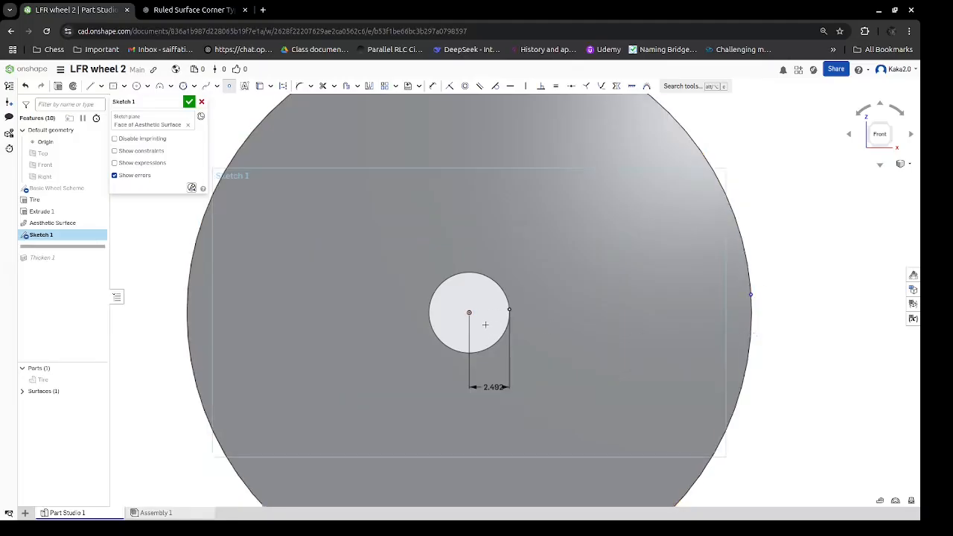
{"action": "key", "text": "c"}
{"action": "left_click", "coordinate": [469, 311]}
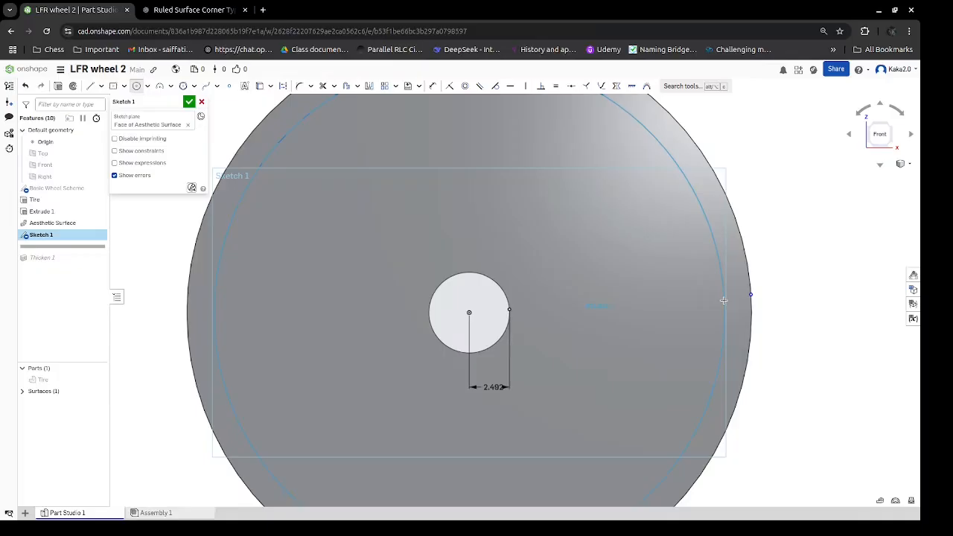
{"action": "left_click", "coordinate": [723, 300]}
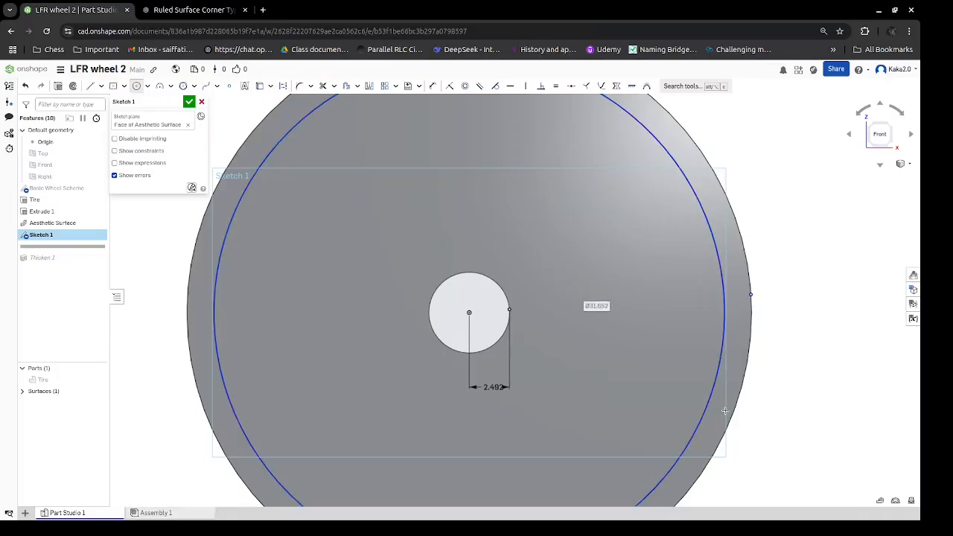
{"action": "left_click", "coordinate": [602, 305]}
{"action": "key", "text": "Escape"}
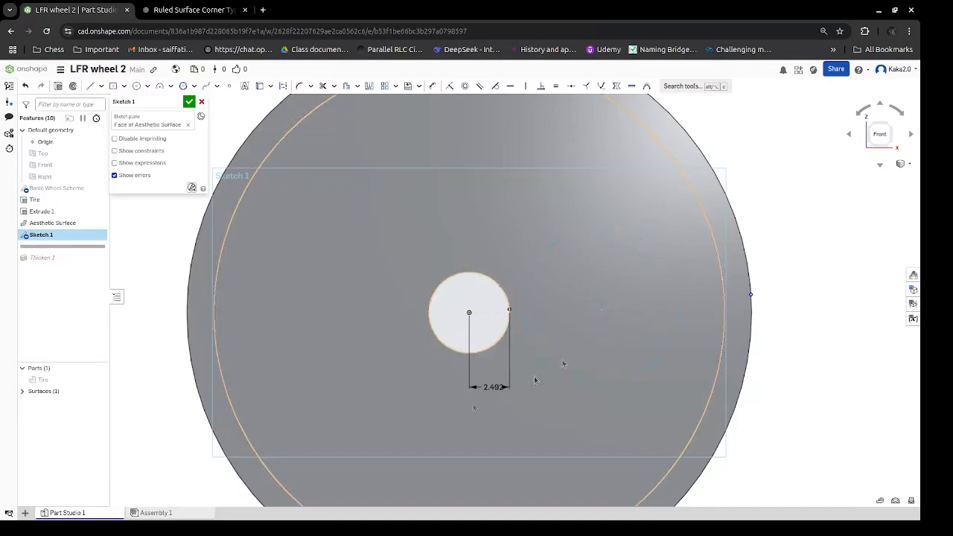
Dimension the large sketched circle and set its diameter to 30 mm.
{"action": "left_click", "coordinate": [183, 404]}
{"action": "key", "text": "d"}
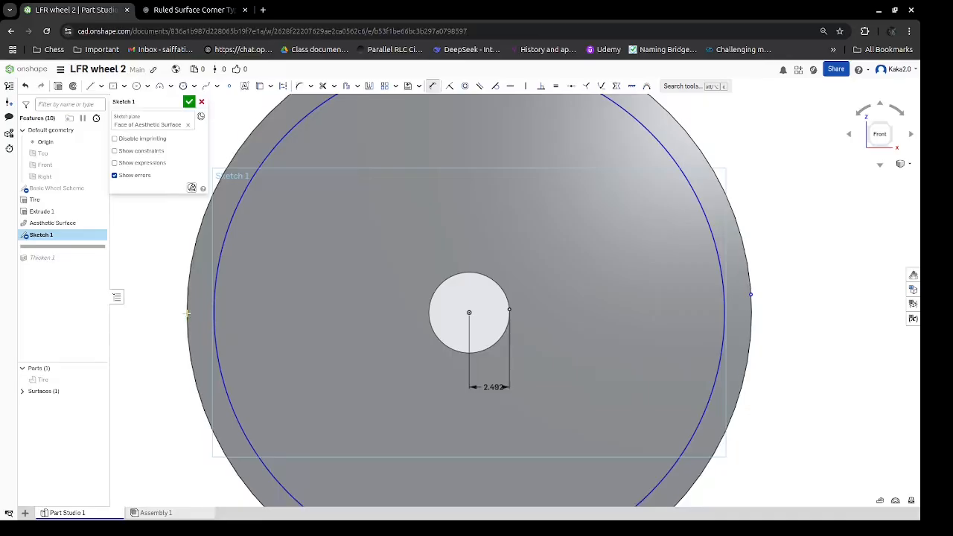
{"action": "left_click", "coordinate": [223, 296]}
{"action": "left_click", "coordinate": [819, 289]}
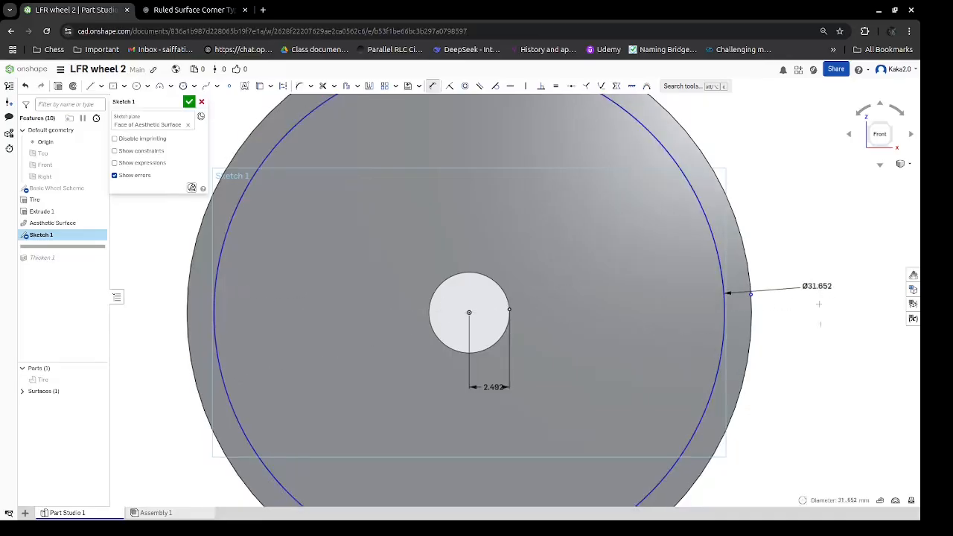
{"action": "type", "text": "30"}
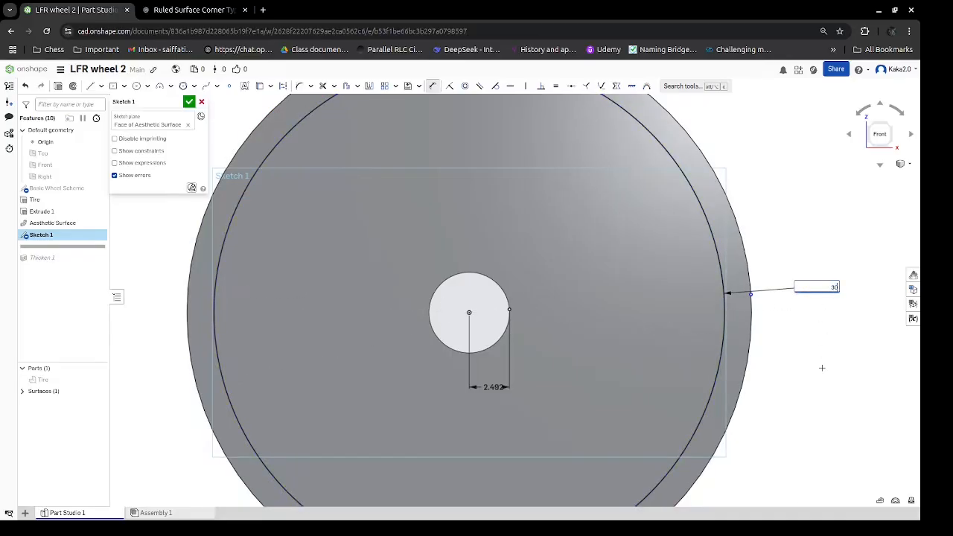
{"action": "key", "text": "Return"}
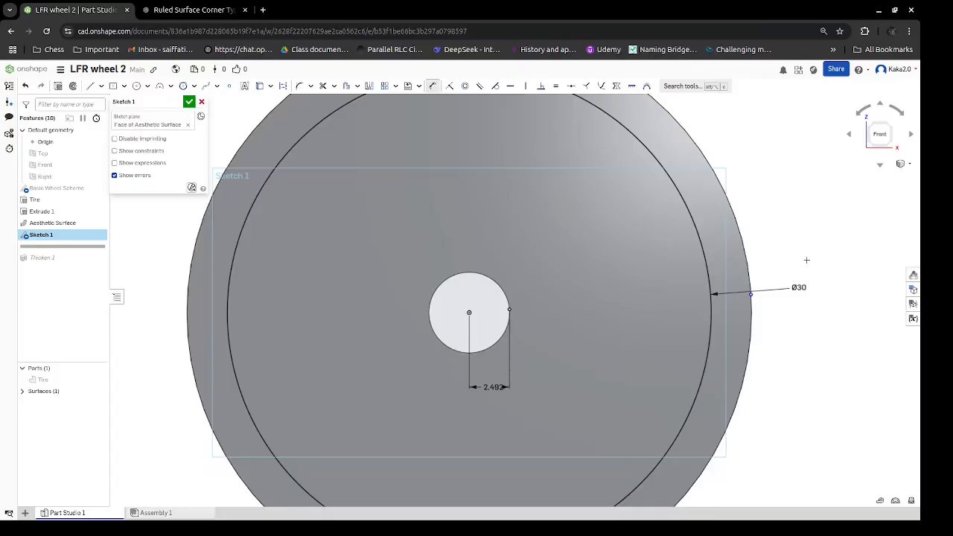
{"action": "mouse_move", "coordinate": [768, 265]}
{"action": "right_mouse_down"}
{"action": "mouse_move", "coordinate": [800, 260]}
{"action": "mouse_move", "coordinate": [837, 223]}
{"action": "mouse_move", "coordinate": [755, 259]}
{"action": "mouse_move", "coordinate": [778, 263]}
{"action": "right_mouse_up"}
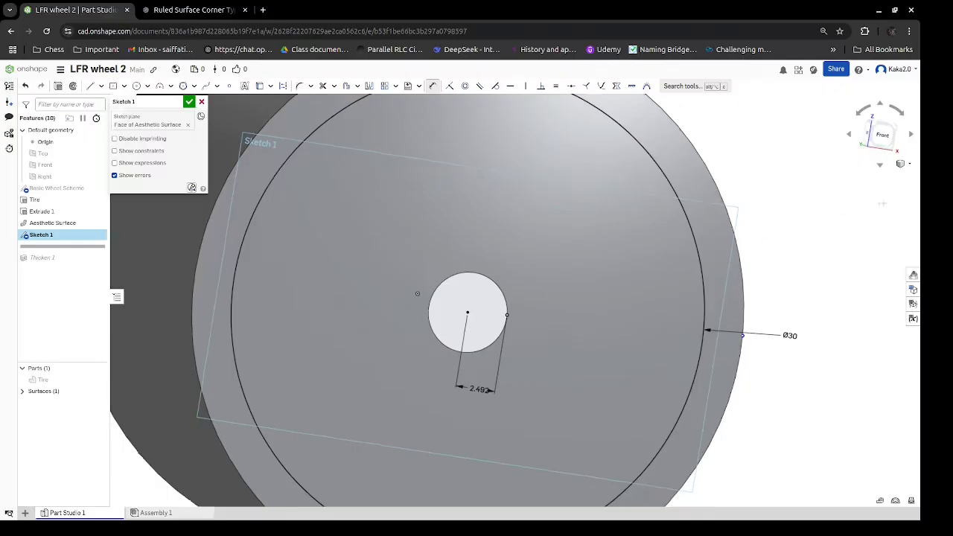
{"action": "right_click_drag", "start_coordinate": [839, 211], "coordinate": [829, 209]}
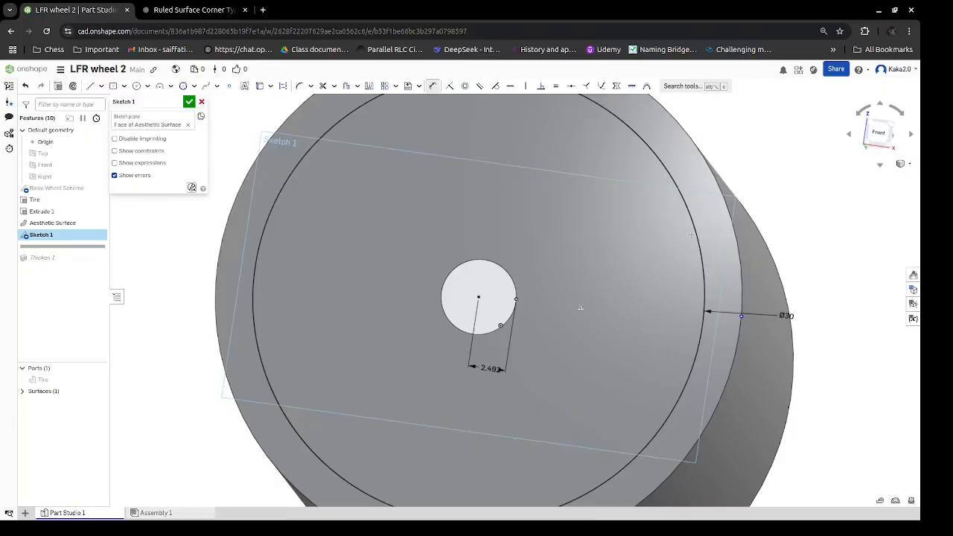
{"action": "key", "text": "n"}
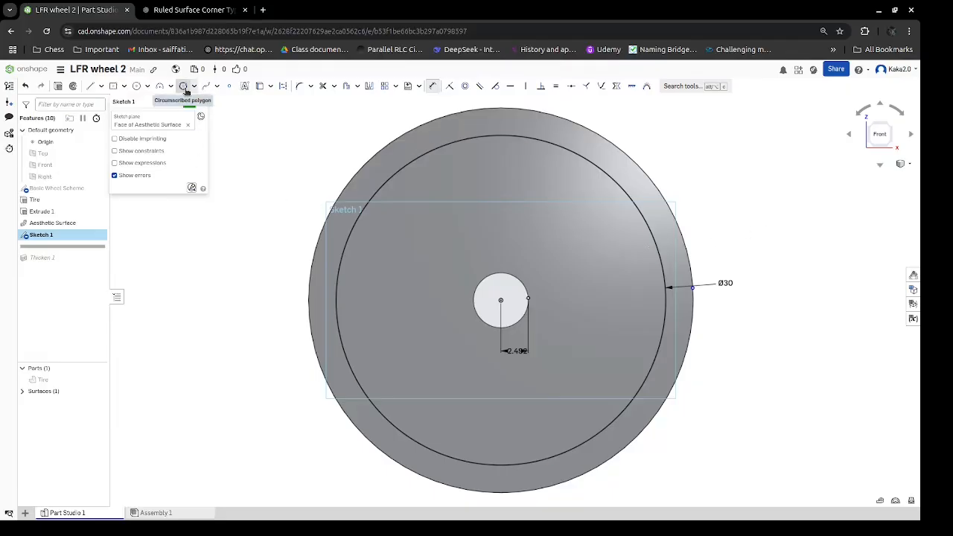
{"action": "left_click", "coordinate": [159, 86]}
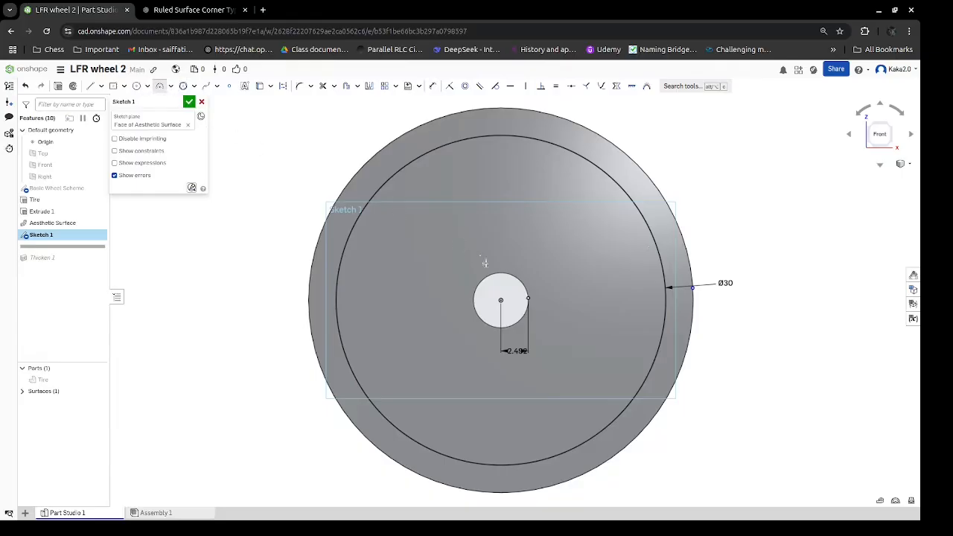
{"action": "left_click", "coordinate": [527, 298]}
Place two sketch points on the 30 mm circle, one level with the origin and one on its lower-right arc.
{"action": "key", "text": "p"}
{"action": "left_click", "coordinate": [665, 301]}
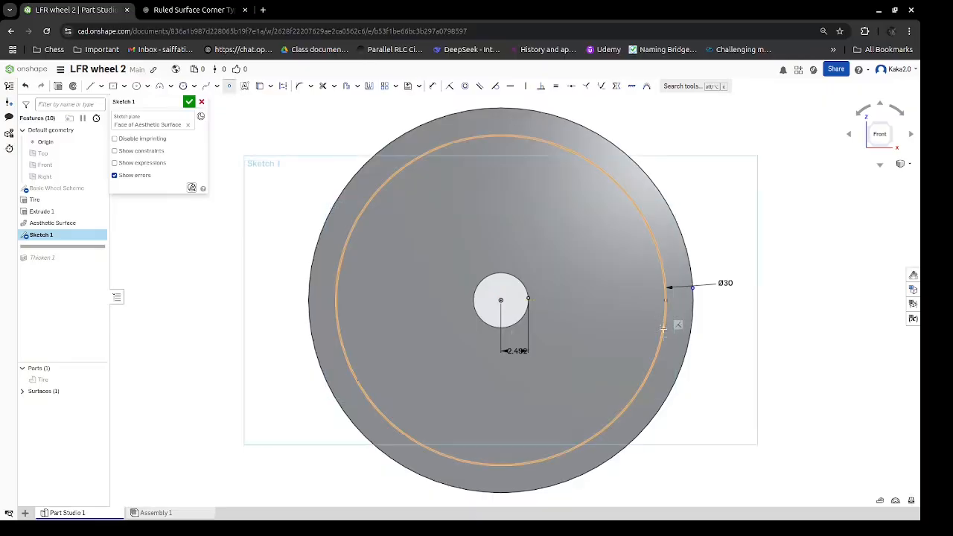
{"action": "left_click", "coordinate": [638, 390]}
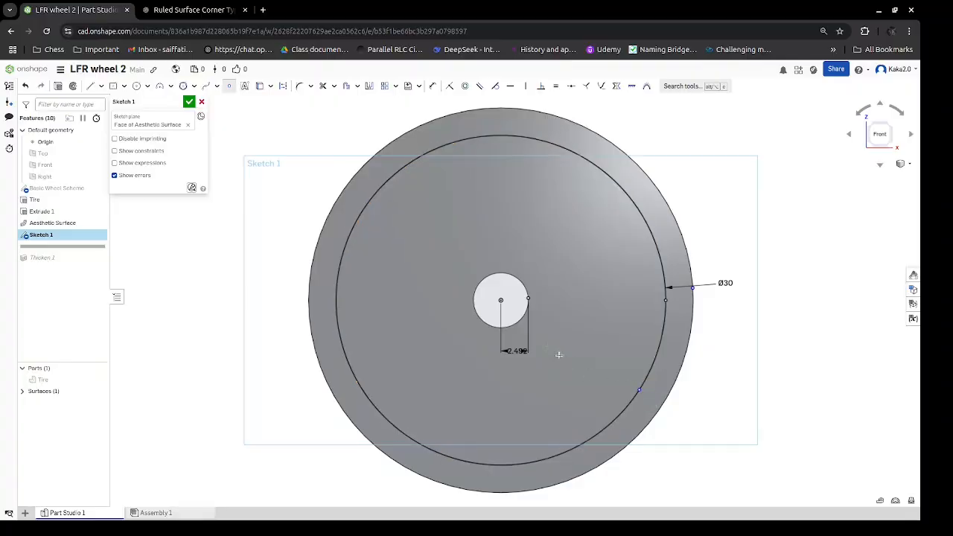
Sketch a three-point arc with a radius of about 19 mm from the 30 mm circle's lower right to the hub hole's edge.
{"action": "left_click", "coordinate": [522, 318]}
{"action": "left_click", "coordinate": [160, 85]}
{"action": "left_click", "coordinate": [639, 391]}
{"action": "left_click", "coordinate": [522, 319]}
{"action": "left_click", "coordinate": [575, 338]}
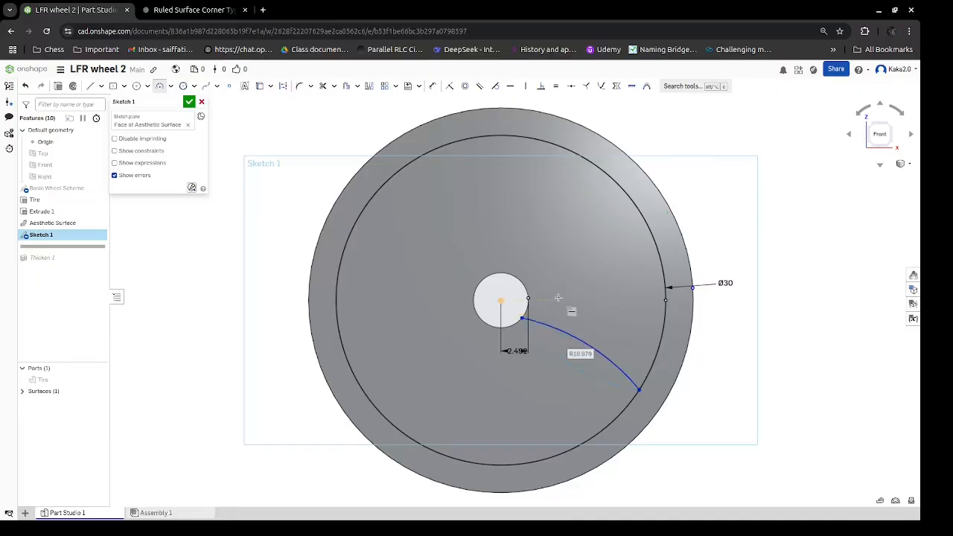
{"action": "left_click", "coordinate": [666, 301]}
{"action": "left_click", "coordinate": [593, 283]}
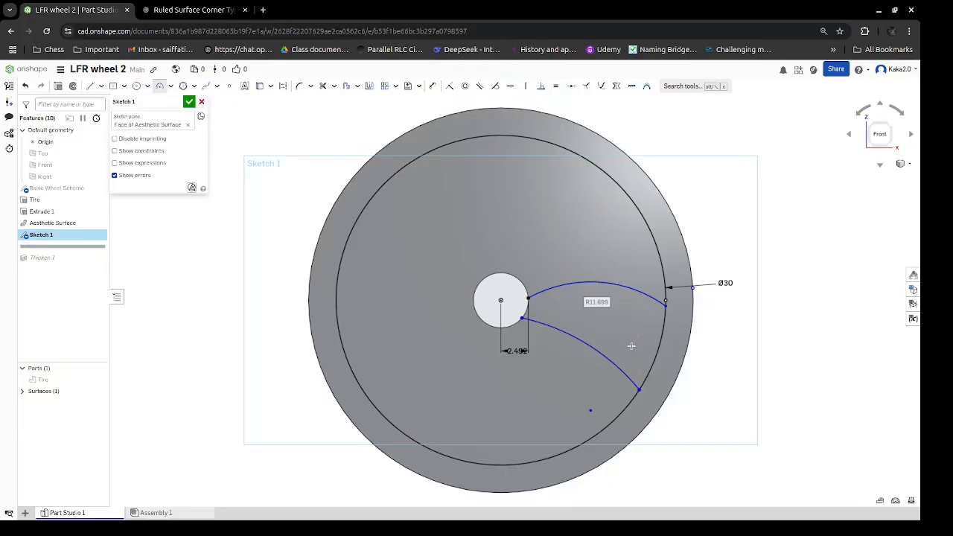
{"action": "key", "text": "ctrl+z"}
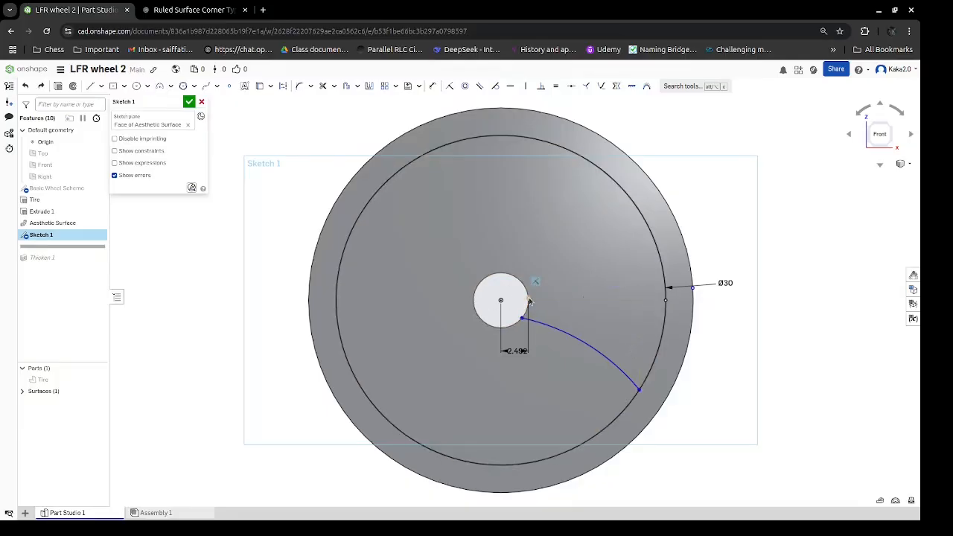
{"action": "key", "text": "a"}
{"action": "left_click", "coordinate": [666, 302]}
{"action": "left_click", "coordinate": [590, 283]}
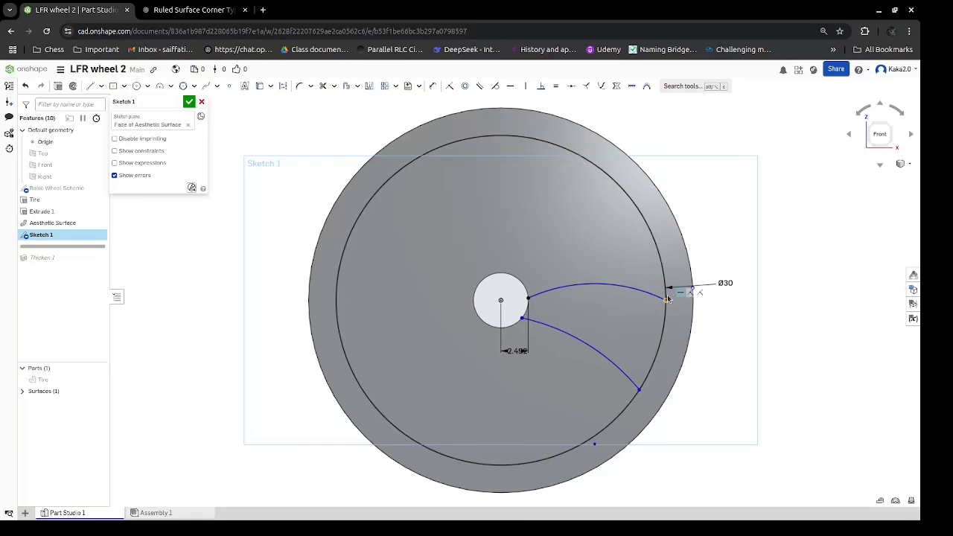
{"action": "scroll", "coordinate": [671, 318], "scroll_direction": "up", "scroll_amount": 5}
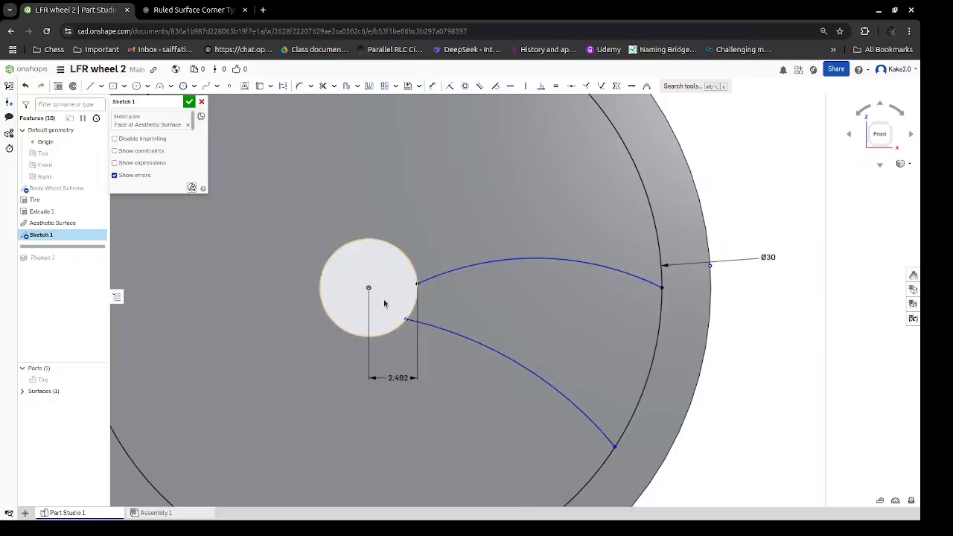
{"action": "key", "text": "ctrl+z"}
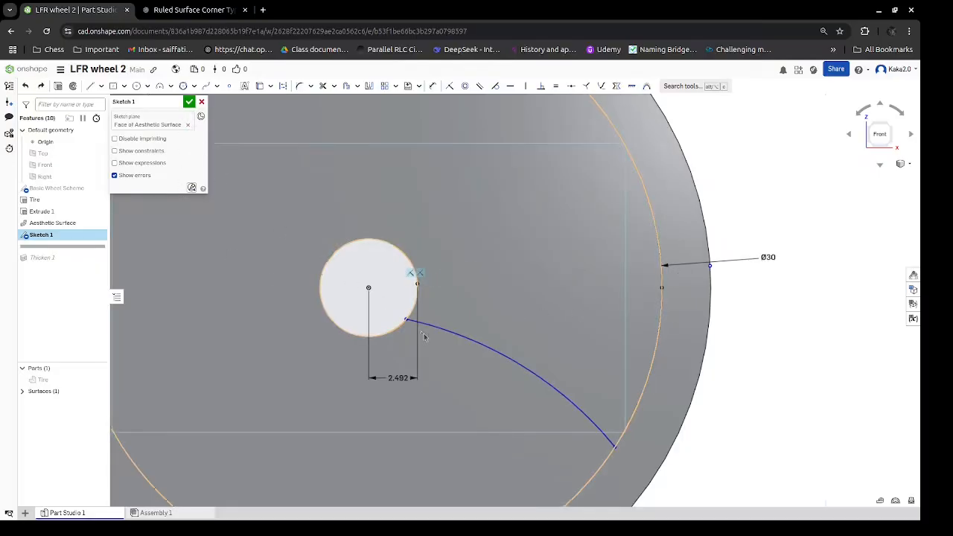
Sketch a second three-point arc above the first, from the existing point on the hub hole's edge to the 30 mm circle.
{"action": "key", "text": "a"}
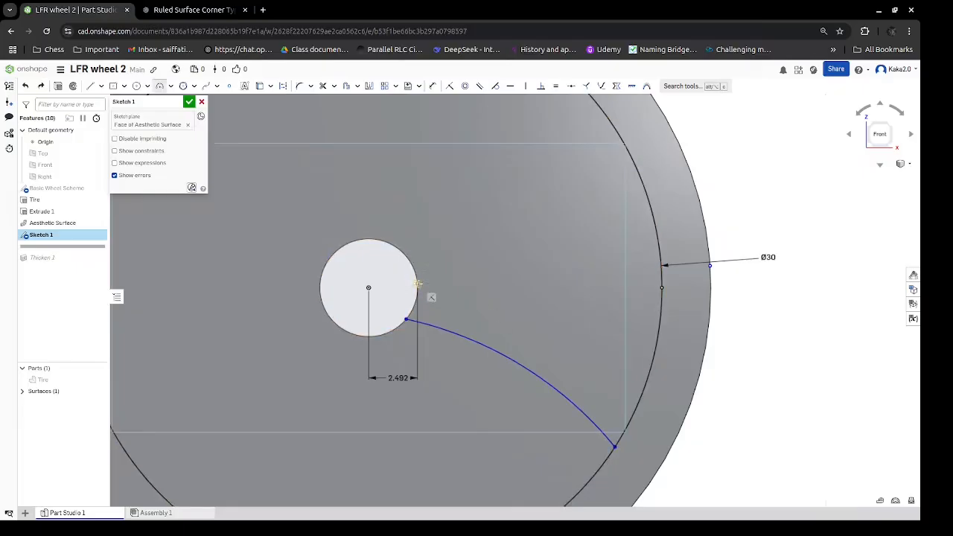
{"action": "left_click", "coordinate": [419, 284]}
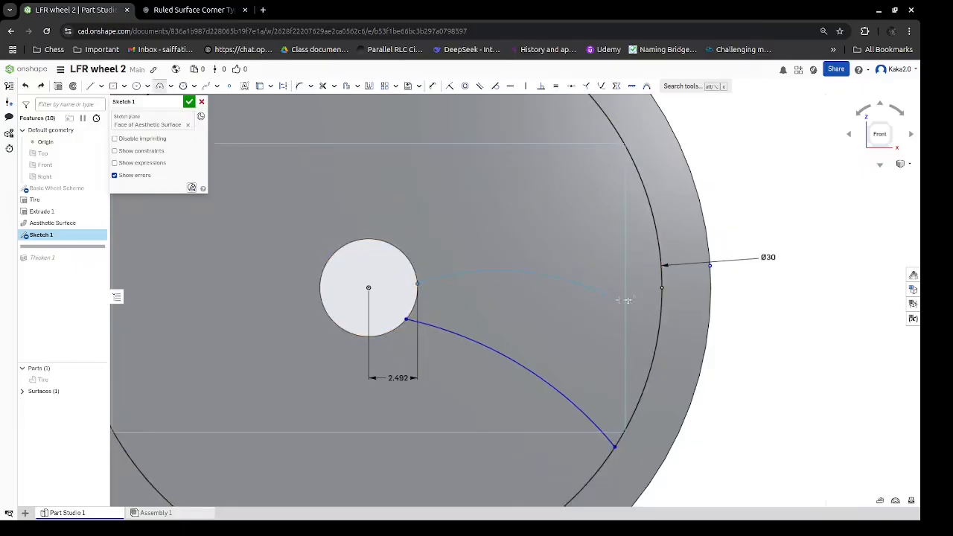
{"action": "left_click", "coordinate": [658, 254]}
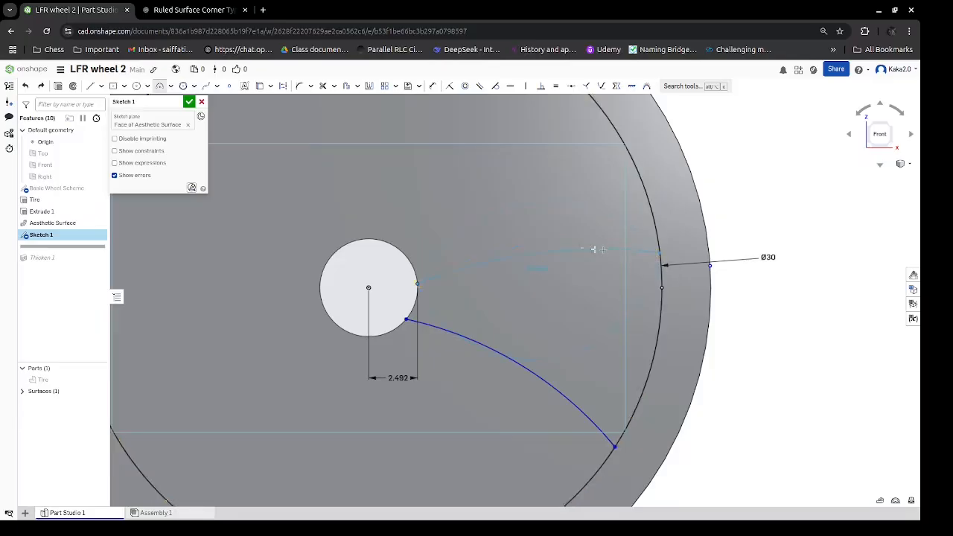
{"action": "left_click", "coordinate": [546, 238]}
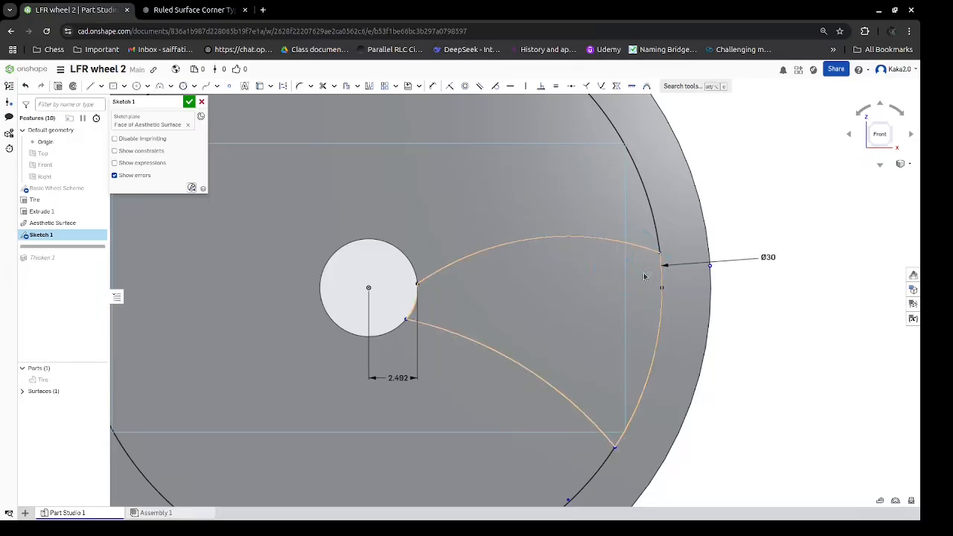
{"action": "mouse_move", "coordinate": [661, 260]}
{"action": "left_mouse_down"}
{"action": "mouse_move", "coordinate": [669, 277]}
{"action": "mouse_move", "coordinate": [672, 256]}
{"action": "left_mouse_up"}
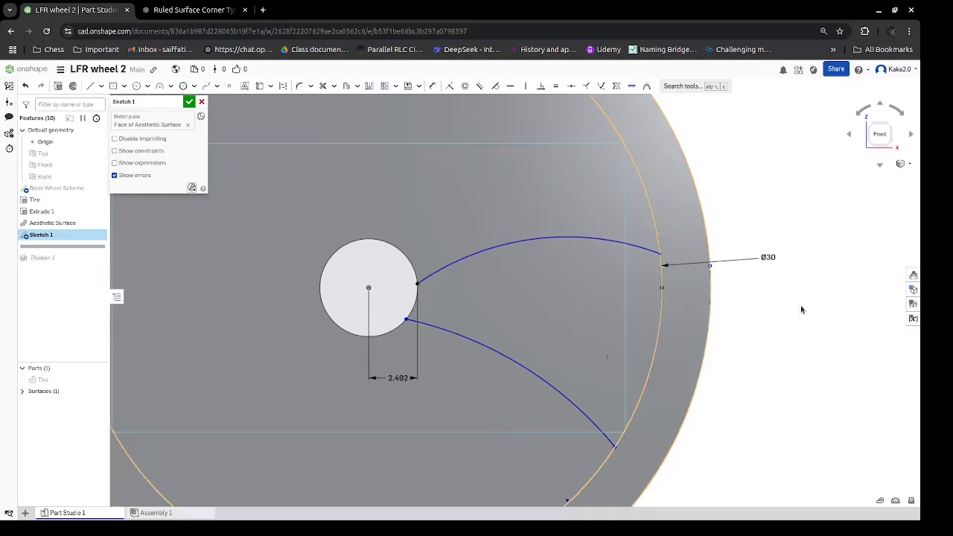
{"action": "left_click", "coordinate": [529, 331]}
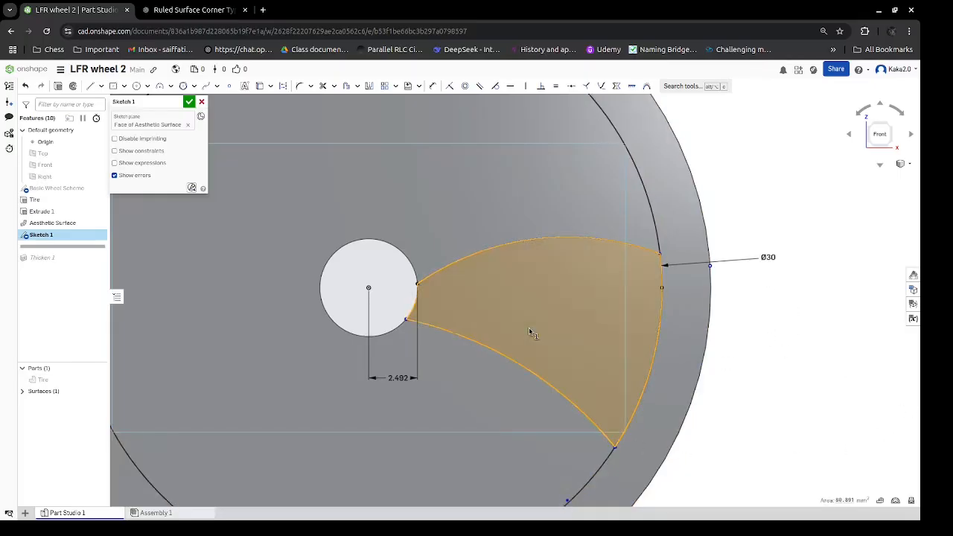
{"action": "left_click", "coordinate": [450, 283]}
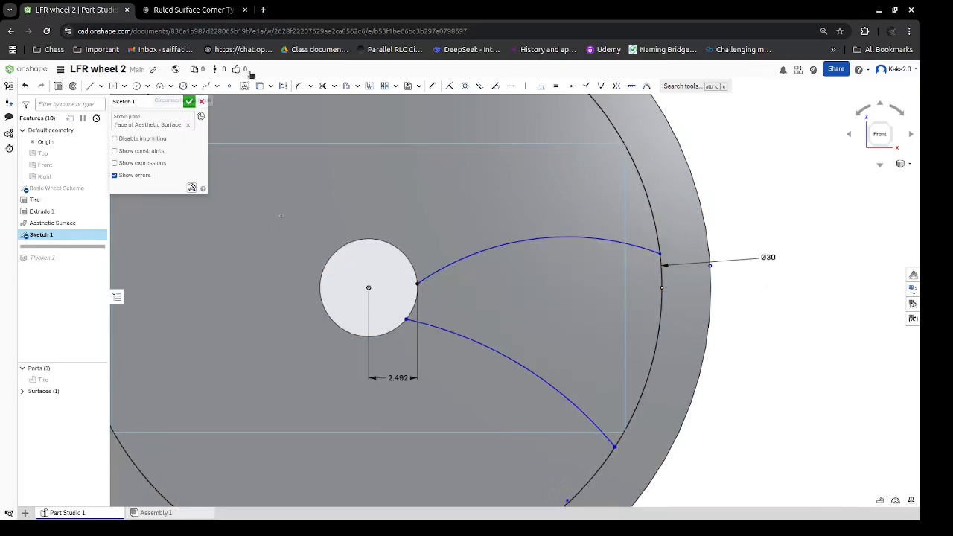
Circular-pattern both curved arcs around the wheel centre with 5 instances.
{"action": "left_click", "coordinate": [393, 88]}
{"action": "left_click", "coordinate": [397, 112]}
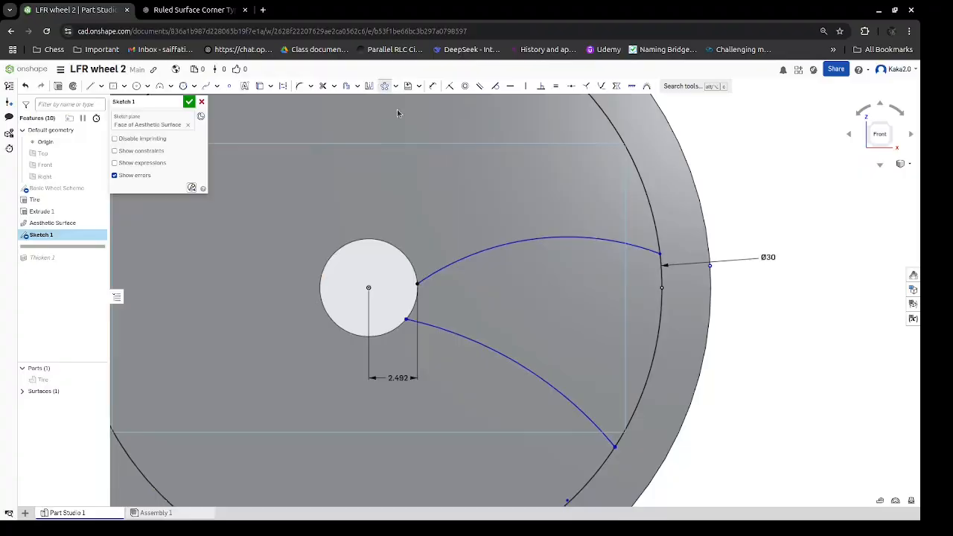
{"action": "left_click", "coordinate": [497, 244]}
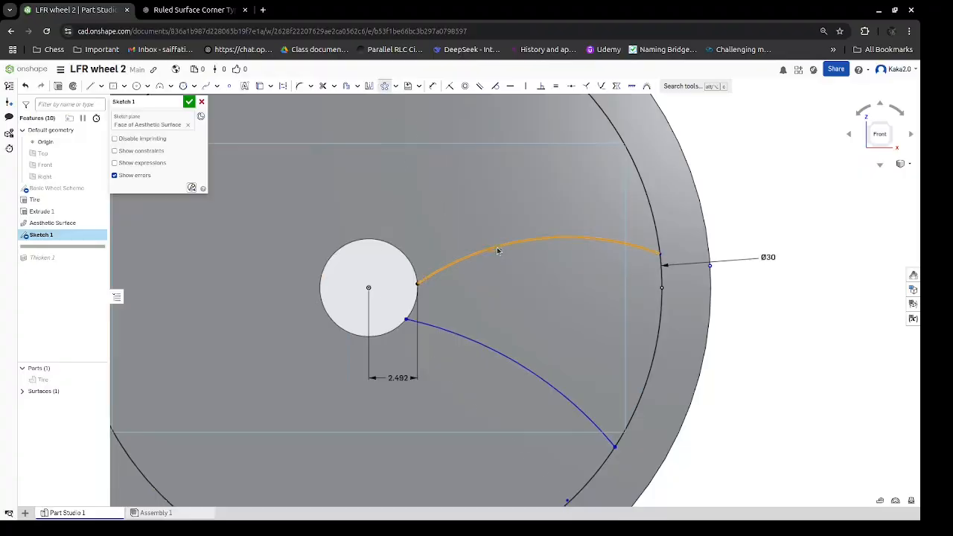
{"action": "left_click", "coordinate": [477, 344]}
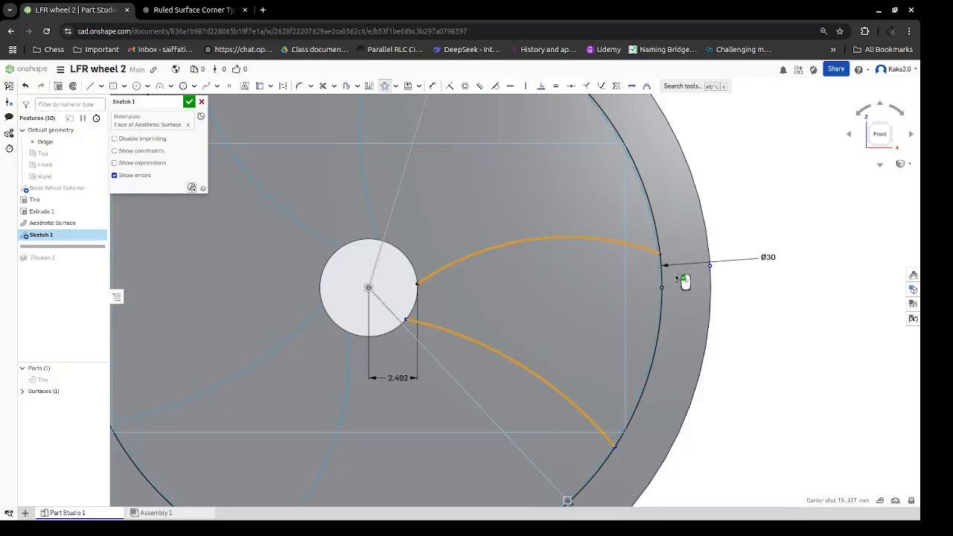
{"action": "scroll", "coordinate": [705, 268], "scroll_direction": "down", "scroll_amount": 5}
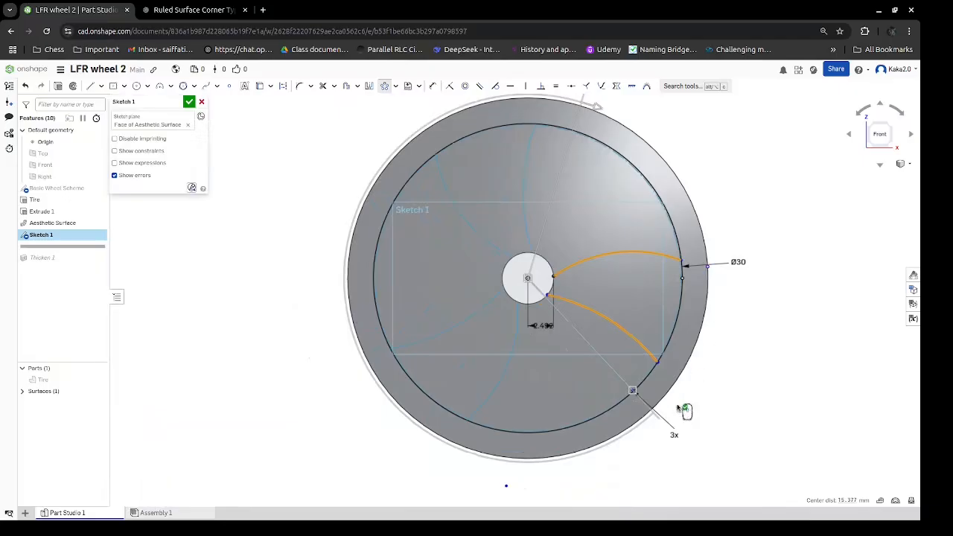
{"action": "double_click", "coordinate": [674, 435]}
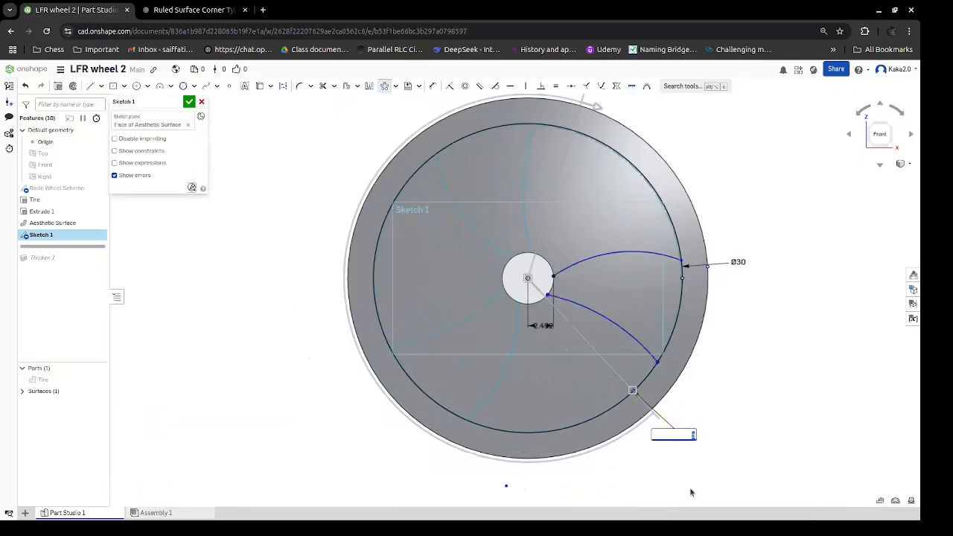
{"action": "type", "text": "5"}
{"action": "key", "text": "Return"}
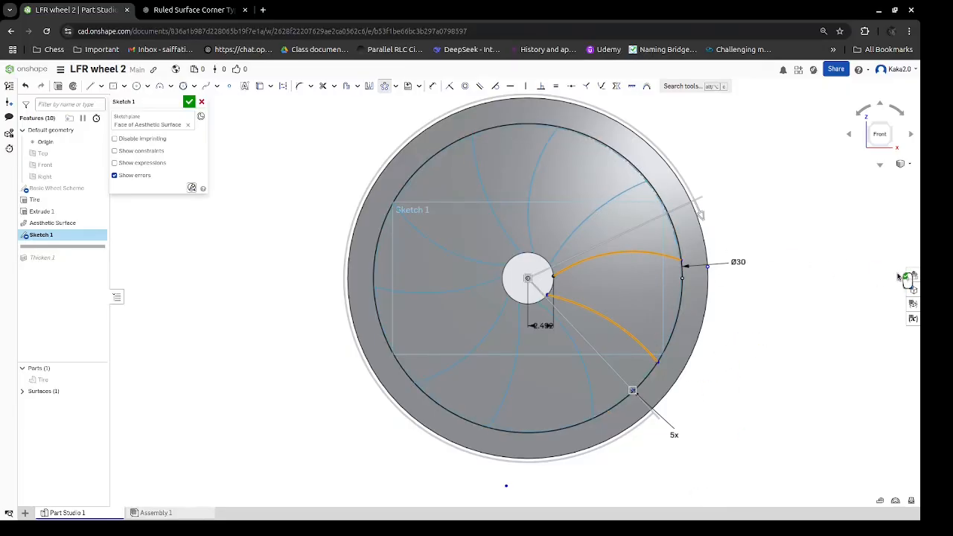
{"action": "left_click", "coordinate": [810, 292]}
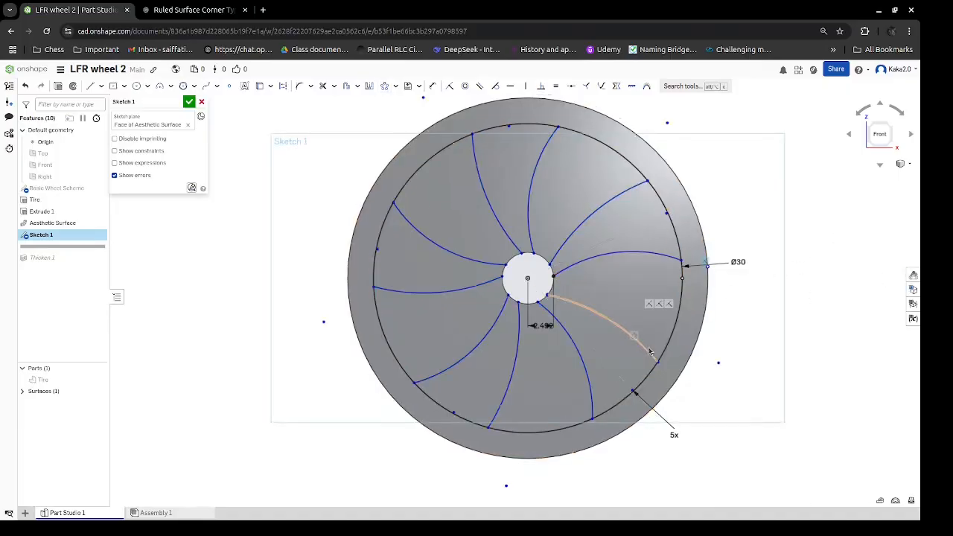
Highlight the wide regions between the patterned arcs to check the spoke layout, and clear the selection.
{"action": "left_click", "coordinate": [621, 310]}
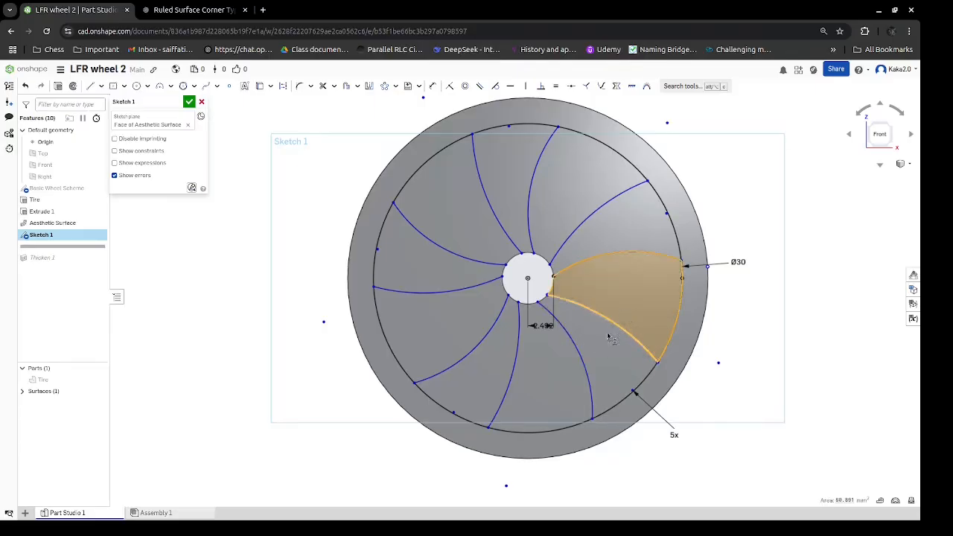
{"action": "left_click", "coordinate": [555, 368]}
{"action": "left_click", "coordinate": [477, 327]}
{"action": "left_click", "coordinate": [460, 237]}
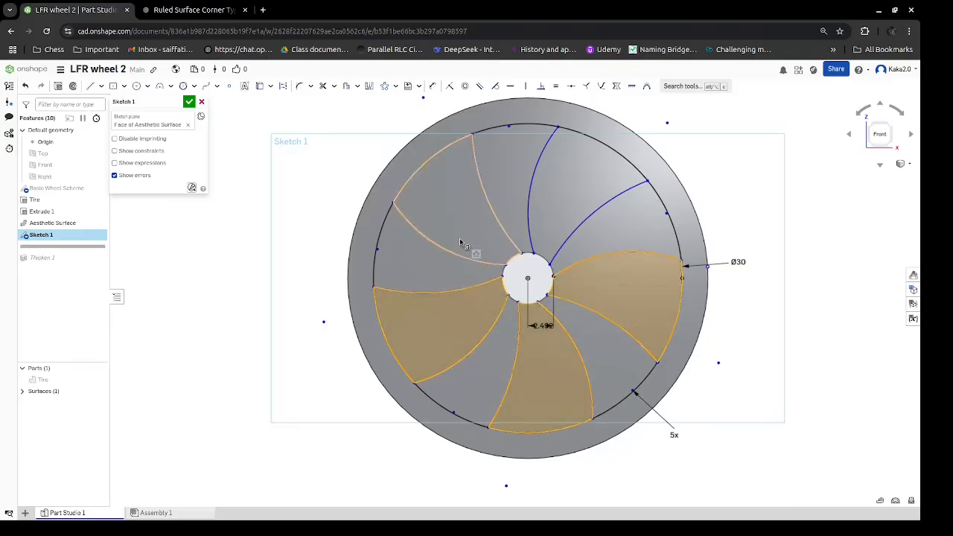
{"action": "left_click", "coordinate": [544, 193]}
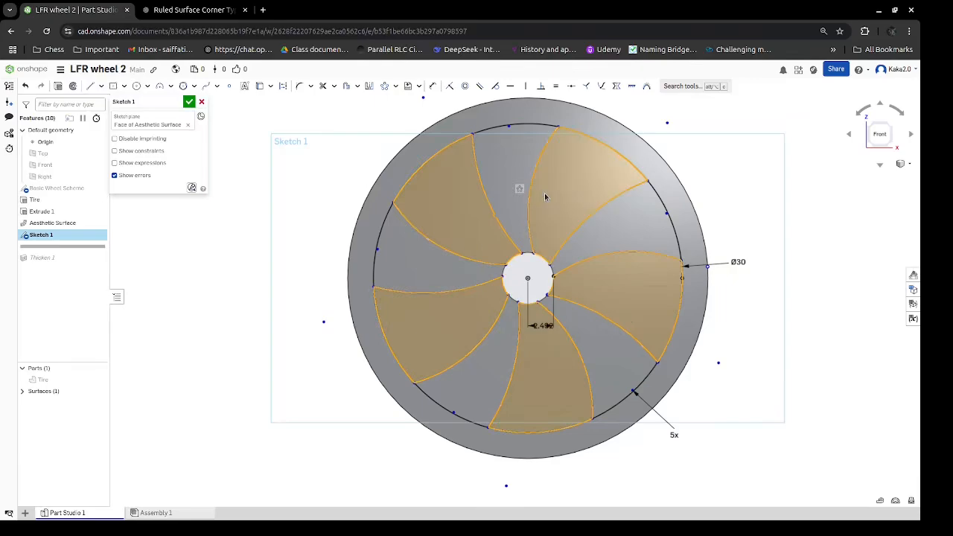
{"action": "left_click", "coordinate": [838, 256]}
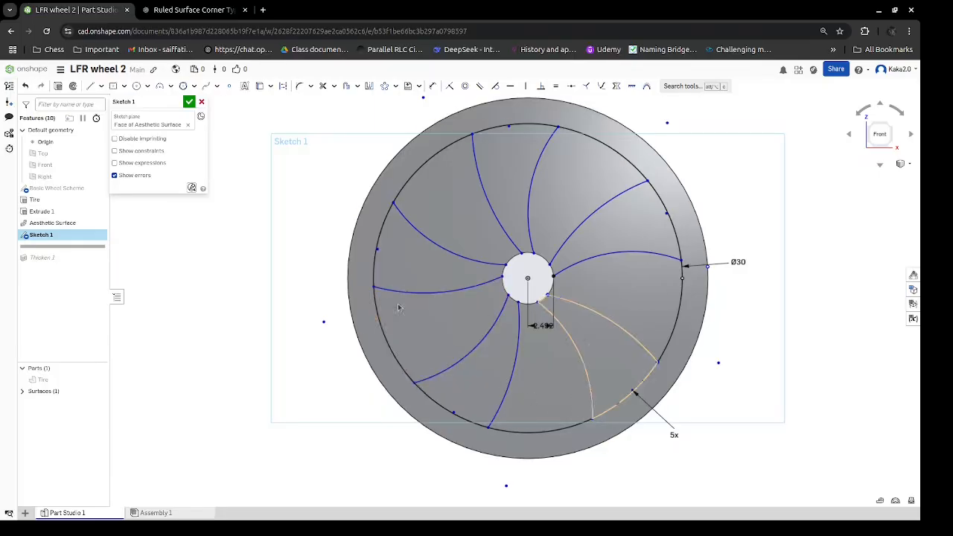
Finish the sketch, roll the feature history forward past Thicken 1, and remove the Aesthetic Surface face from that feature.
{"action": "left_click", "coordinate": [189, 102]}
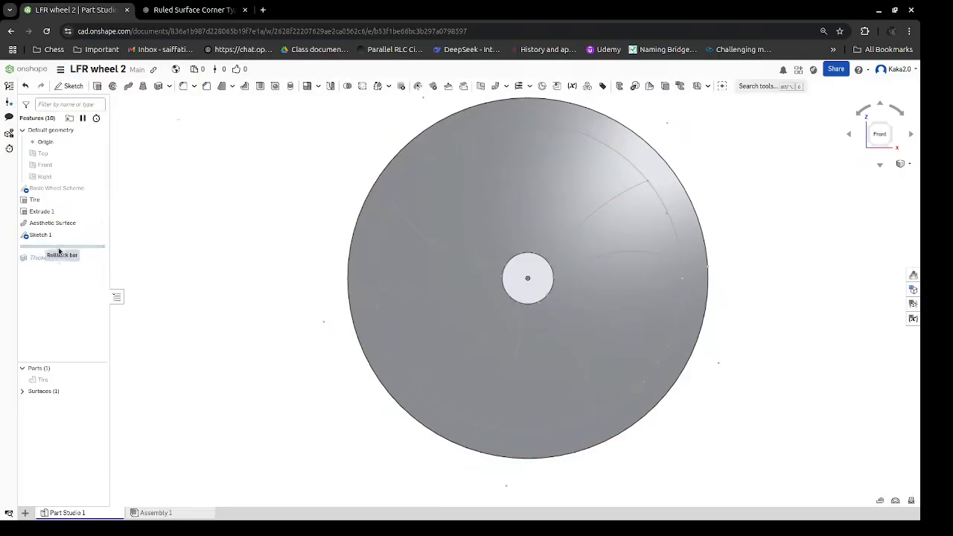
{"action": "left_click_drag", "start_coordinate": [55, 259], "coordinate": [54, 268]}
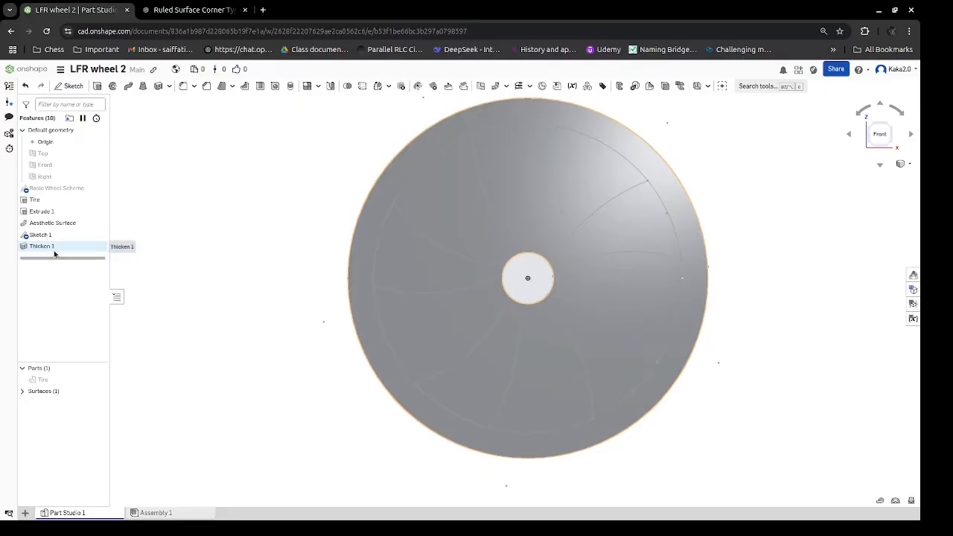
{"action": "double_click", "coordinate": [54, 246]}
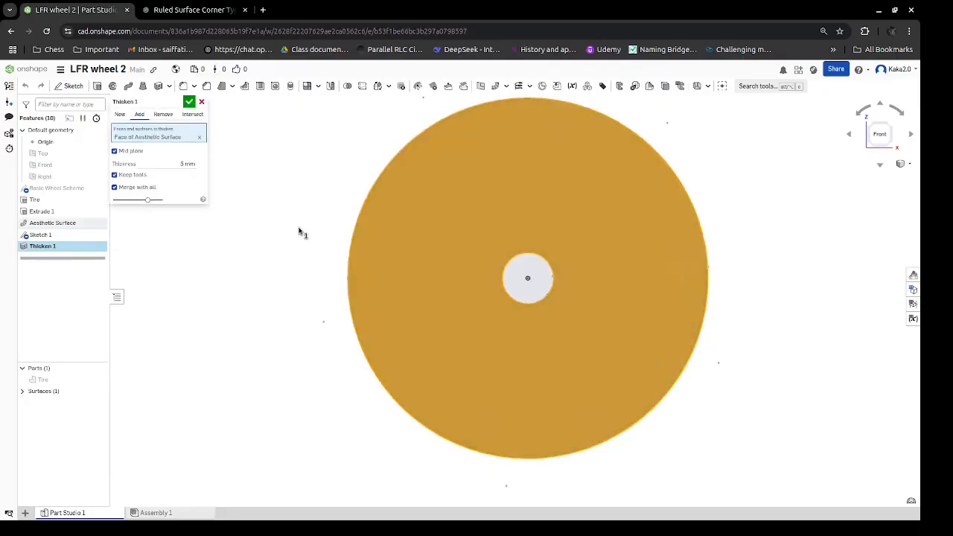
{"action": "left_click", "coordinate": [200, 139]}
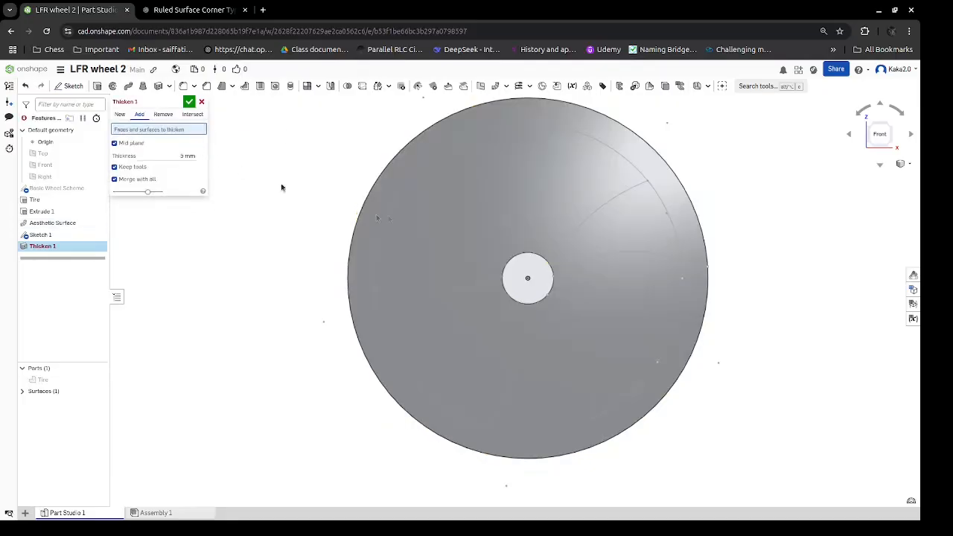
{"action": "left_click", "coordinate": [599, 290]}
{"action": "left_click", "coordinate": [558, 353]}
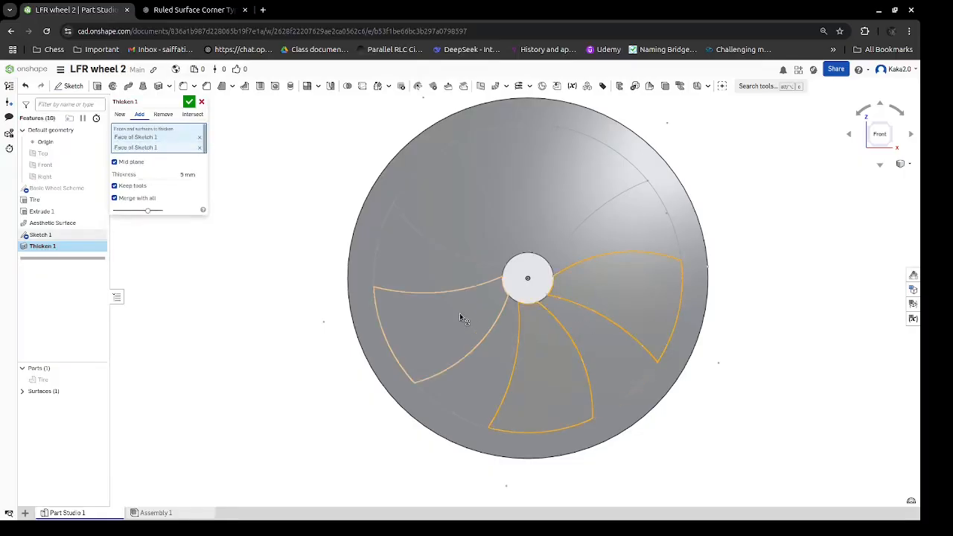
{"action": "left_click", "coordinate": [459, 319]}
{"action": "left_click", "coordinate": [463, 239]}
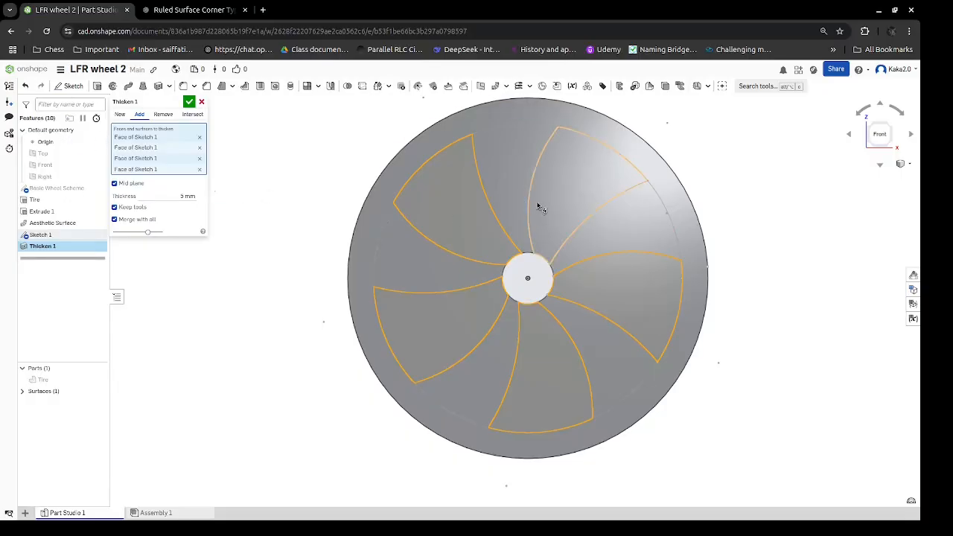
{"action": "left_click", "coordinate": [448, 218]}
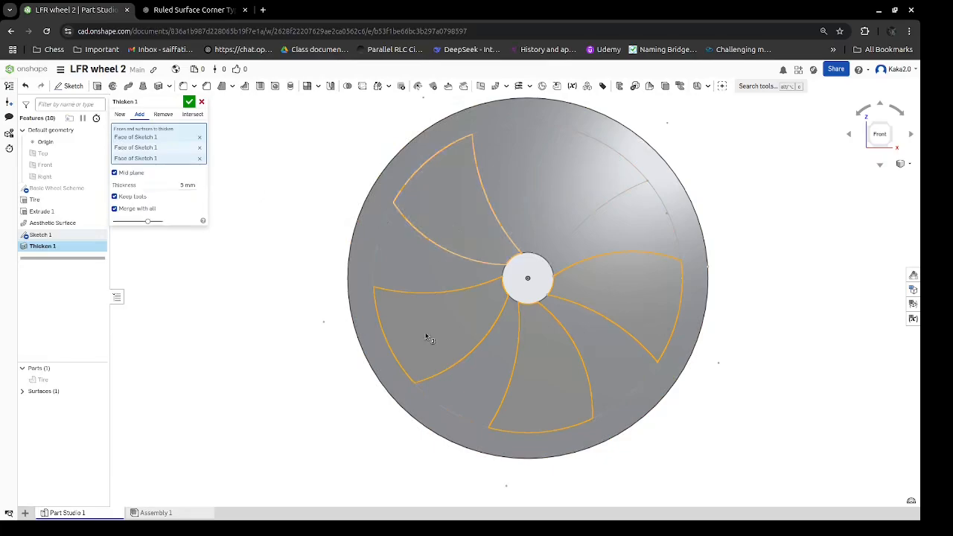
{"action": "left_click", "coordinate": [427, 337]}
{"action": "left_click", "coordinate": [533, 391]}
{"action": "left_click", "coordinate": [618, 279]}
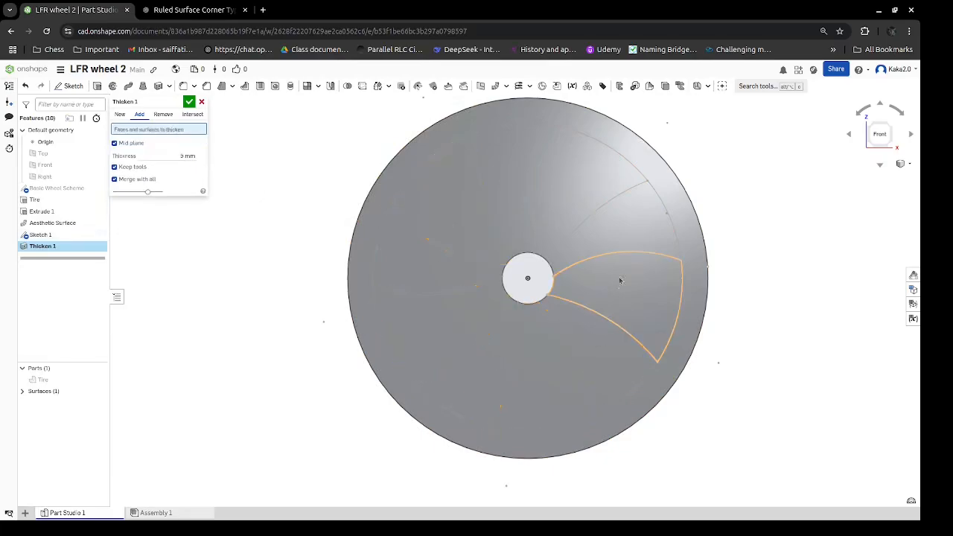
Choose the five narrow curved regions of Sketch 1 as the faces to thicken in Thicken 1.
{"action": "left_click", "coordinate": [620, 235]}
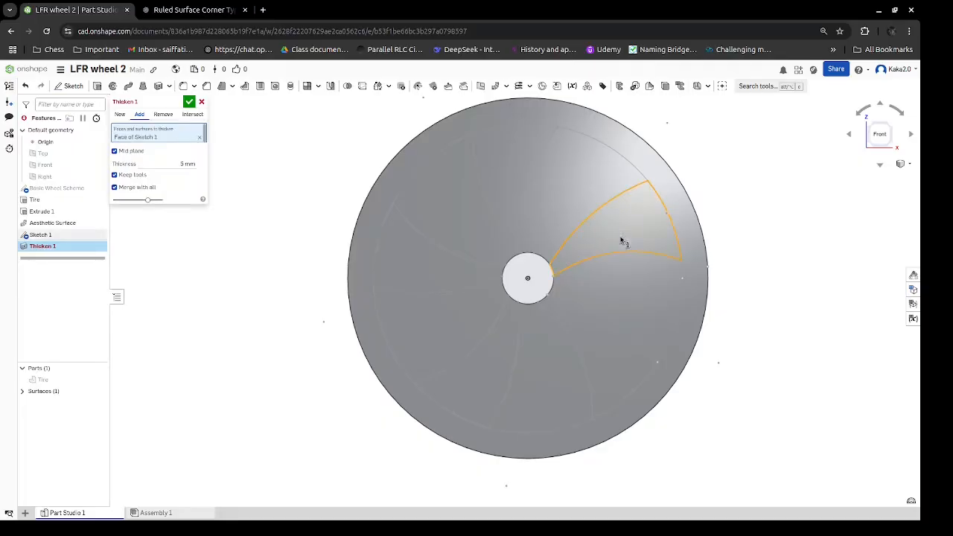
{"action": "left_click", "coordinate": [597, 330]}
{"action": "left_click", "coordinate": [498, 345]}
{"action": "left_click", "coordinate": [446, 260]}
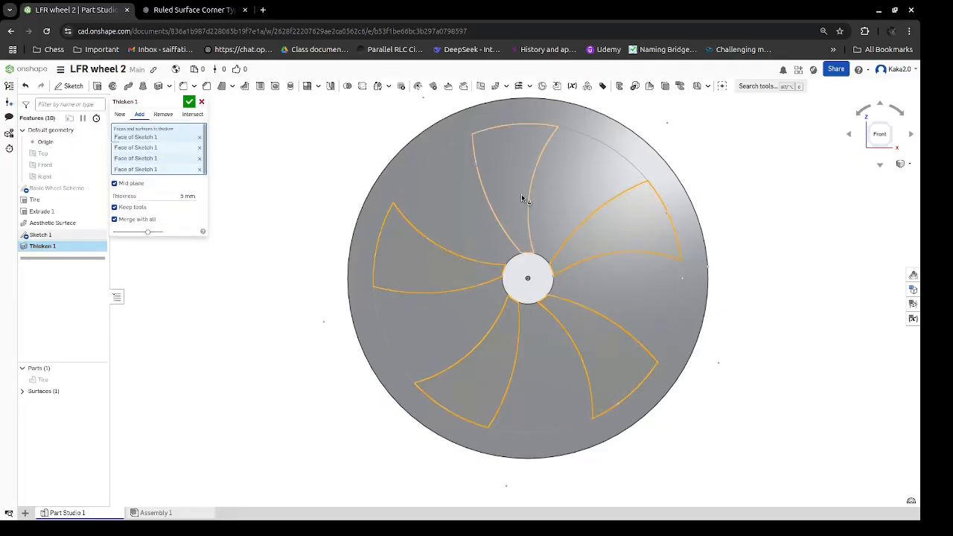
{"action": "left_click", "coordinate": [525, 197]}
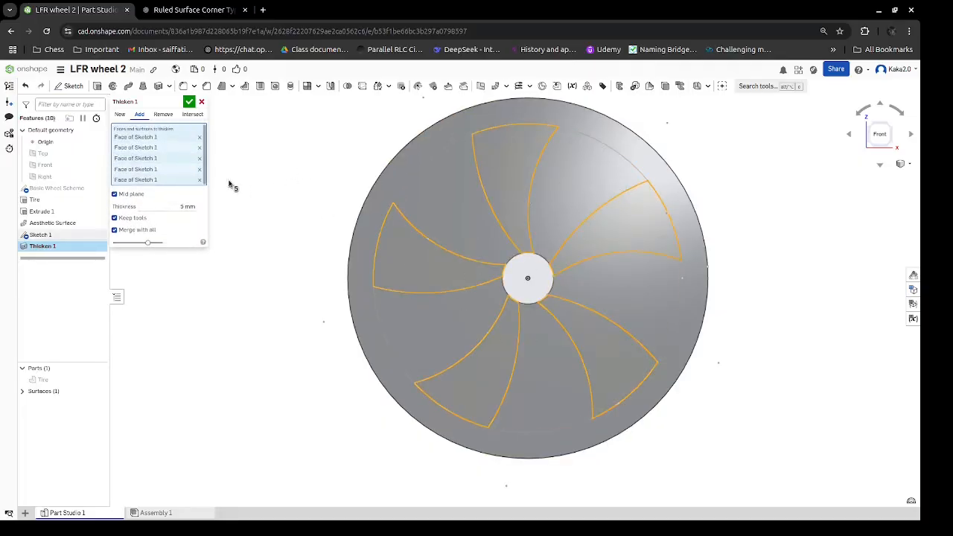
Apply the Thicken 1 changes and show all hidden parts so the spokes and tire are displayed.
{"action": "left_click", "coordinate": [190, 101]}
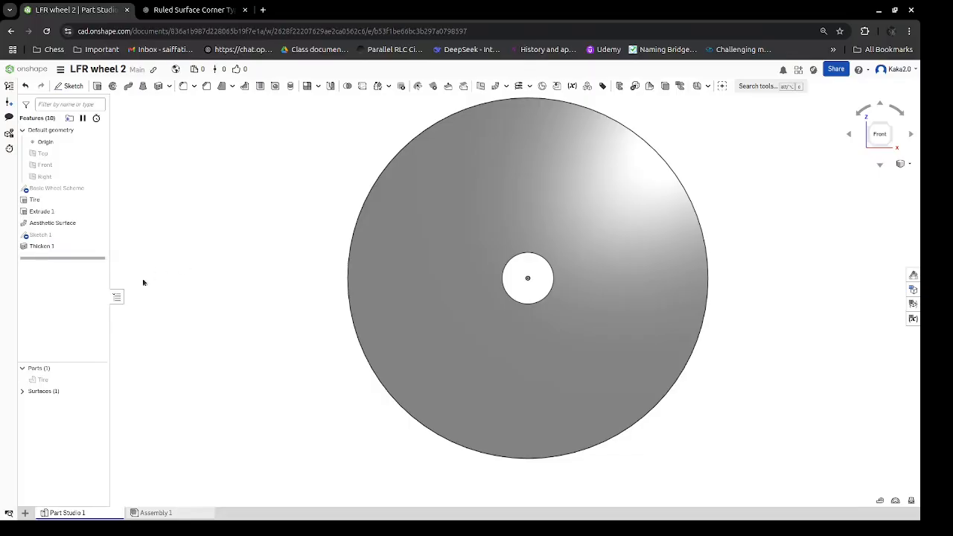
{"action": "left_click", "coordinate": [98, 368]}
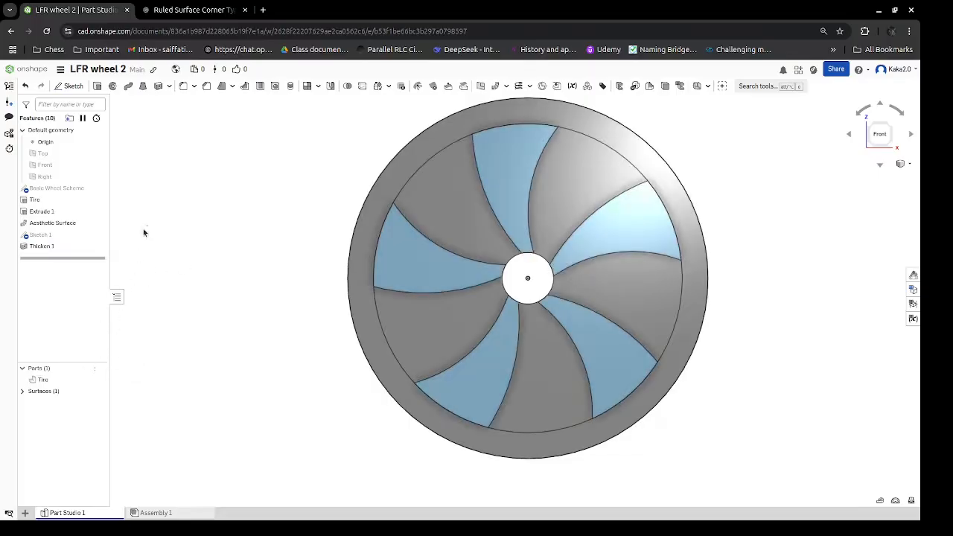
{"action": "right_click_drag", "start_coordinate": [142, 230], "coordinate": [203, 222]}
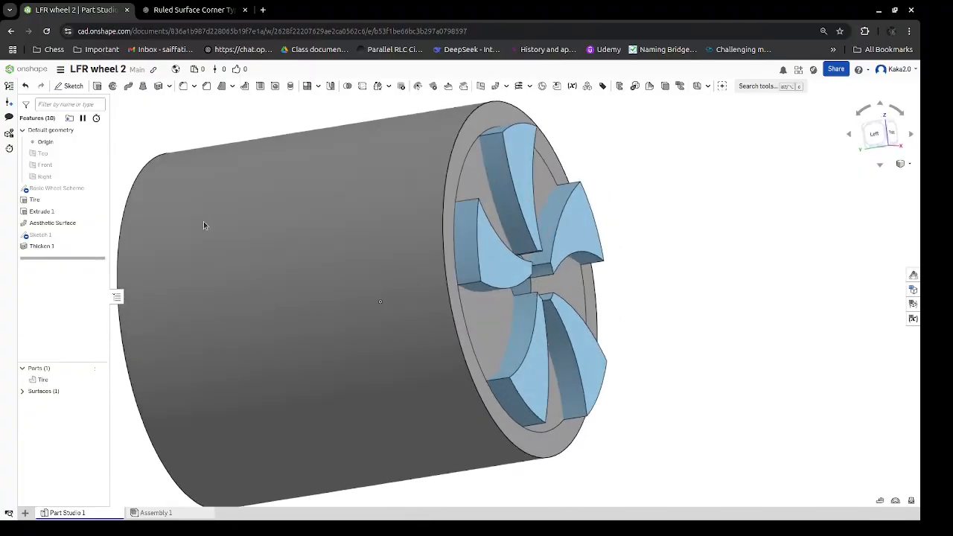
Try Thicken 1 as new parts, testing it with mid plane off and the thickness direction flipped.
{"action": "double_click", "coordinate": [53, 247]}
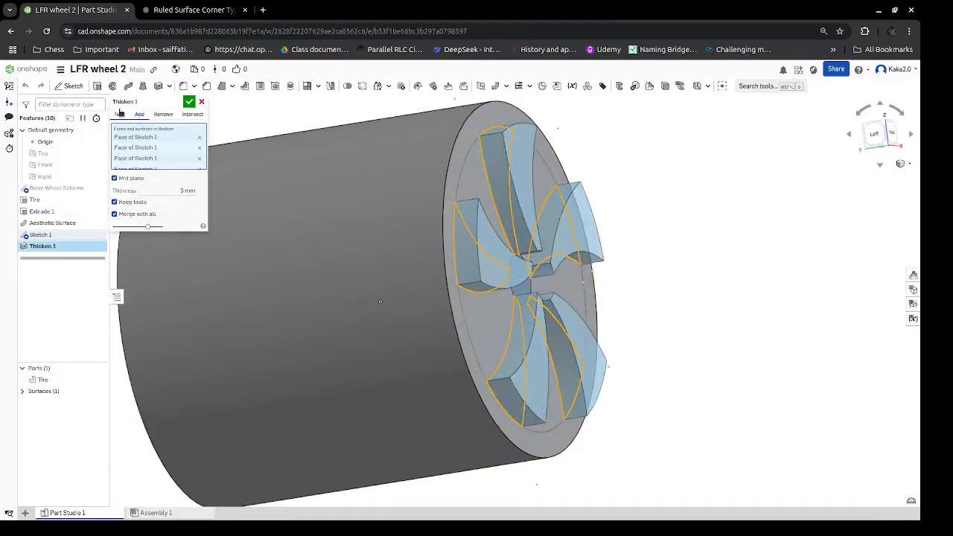
{"action": "left_click", "coordinate": [119, 114]}
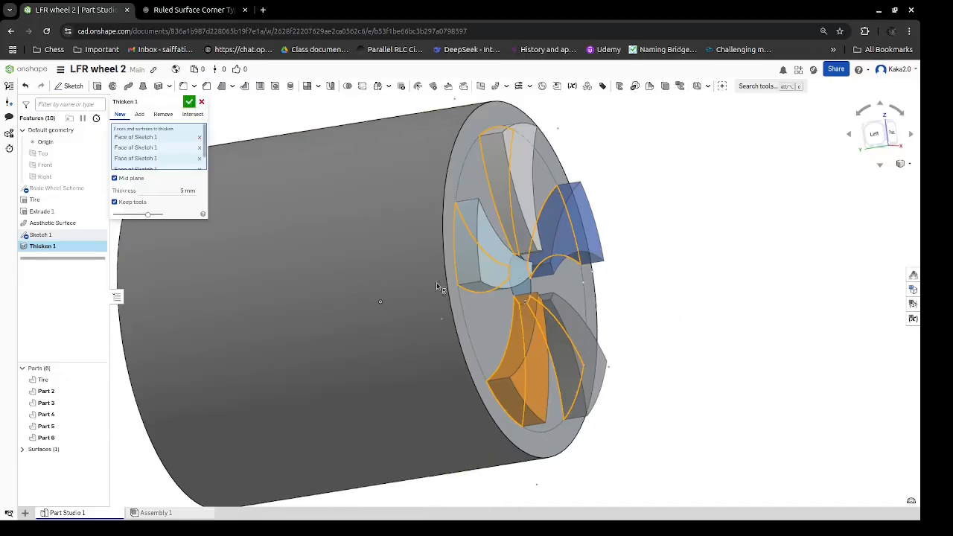
{"action": "left_click", "coordinate": [115, 178]}
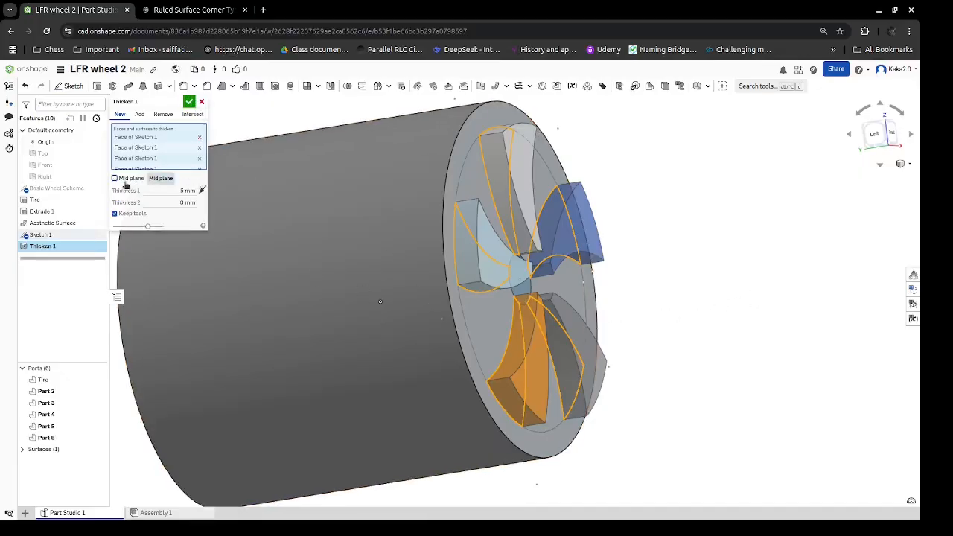
{"action": "left_click", "coordinate": [186, 191]}
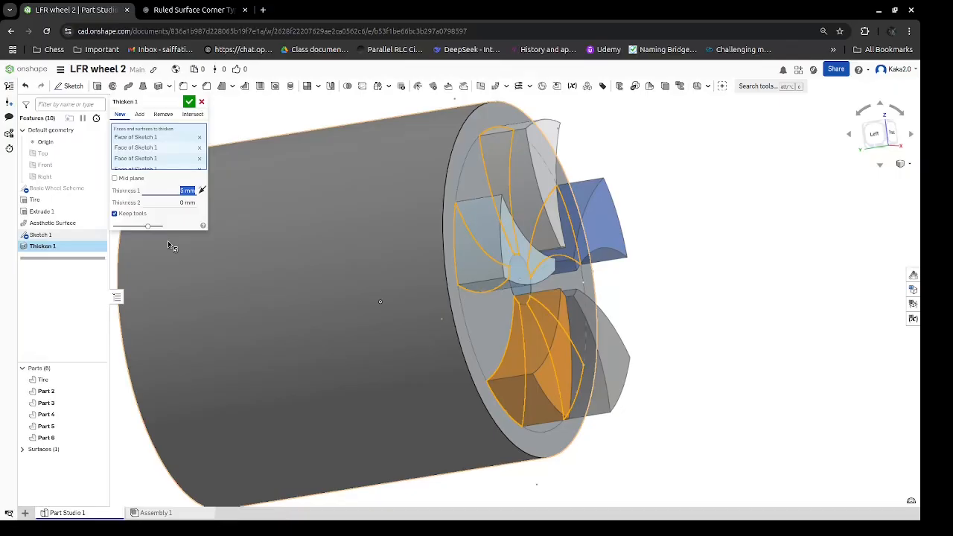
{"action": "left_click", "coordinate": [202, 191]}
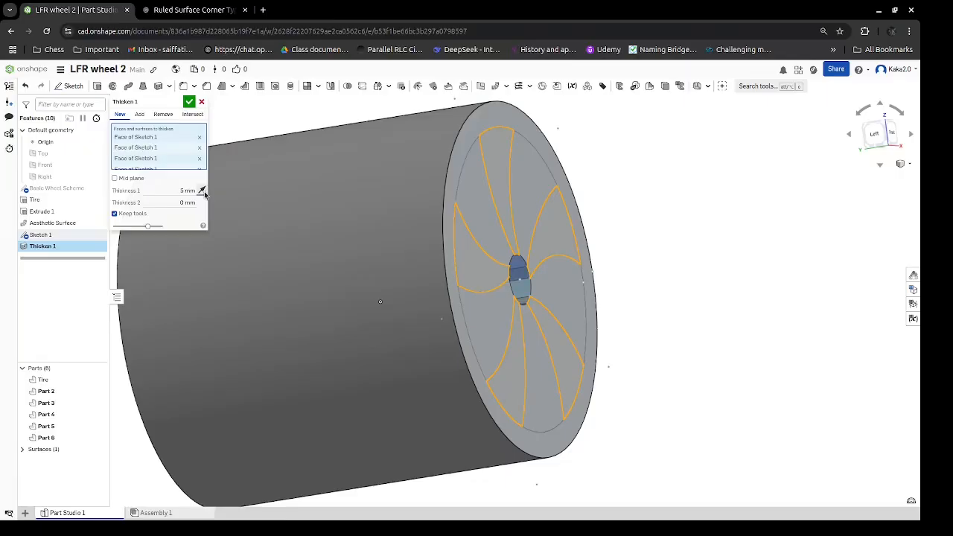
{"action": "left_click", "coordinate": [202, 191]}
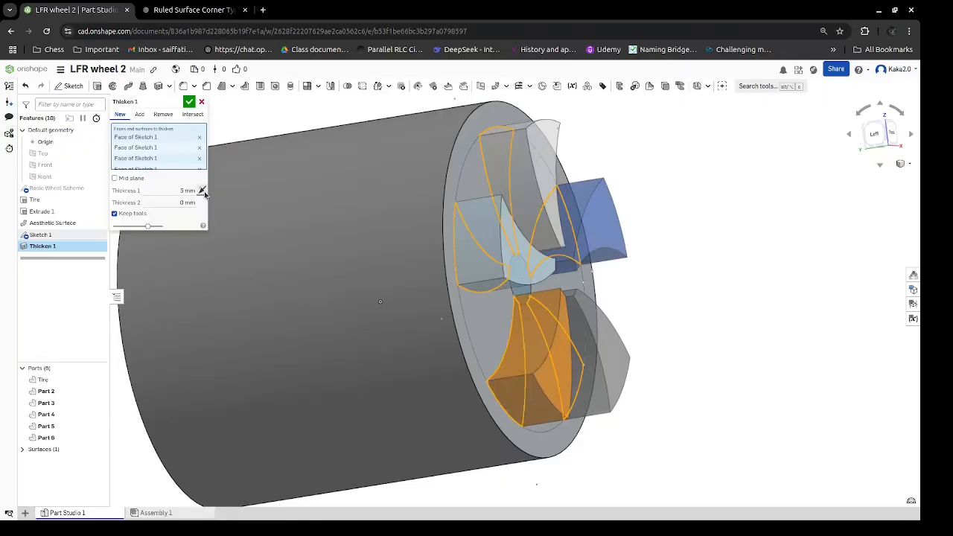
{"action": "left_click", "coordinate": [125, 179]}
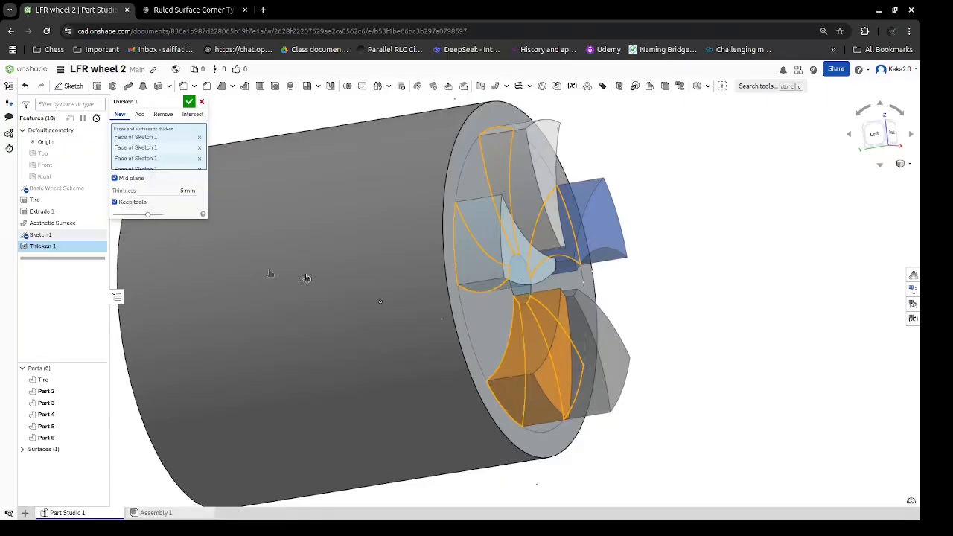
{"action": "right_click_drag", "start_coordinate": [710, 238], "coordinate": [663, 238]}
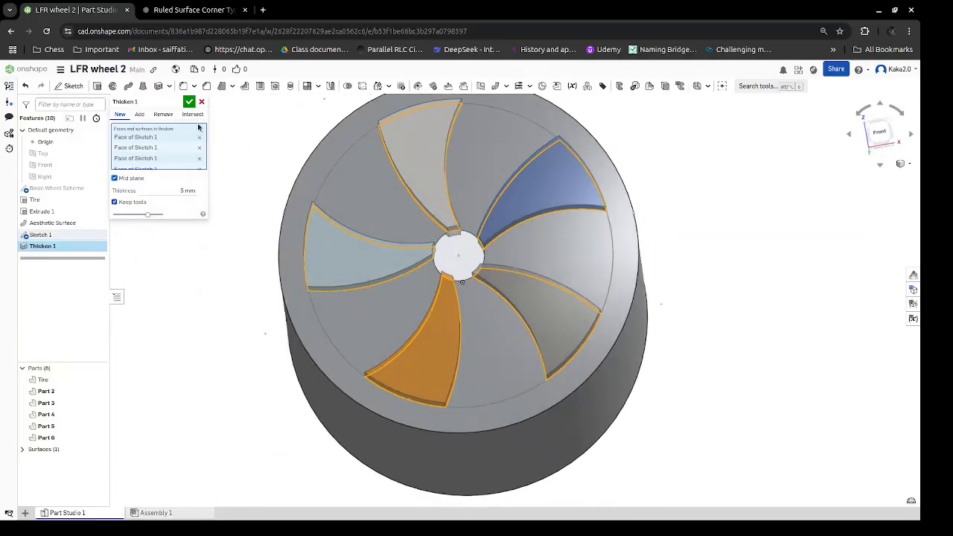
{"action": "left_click", "coordinate": [189, 101]}
Reopen Thicken 1 for editing and remove all five narrow spoke regions from its faces to thicken.
{"action": "right_click_drag", "start_coordinate": [770, 220], "coordinate": [804, 229]}
{"action": "right_click_drag", "start_coordinate": [760, 215], "coordinate": [819, 217]}
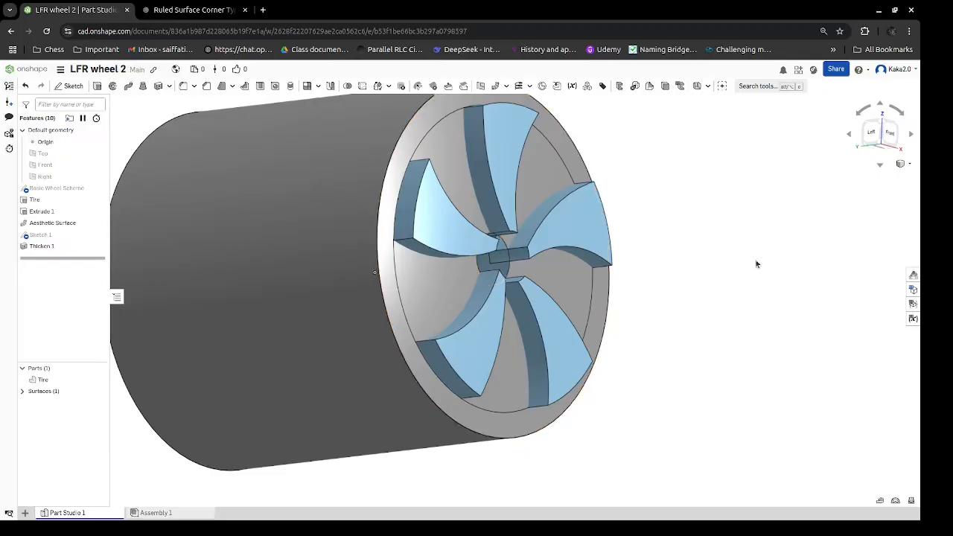
{"action": "right_click_drag", "start_coordinate": [910, 258], "coordinate": [874, 247]}
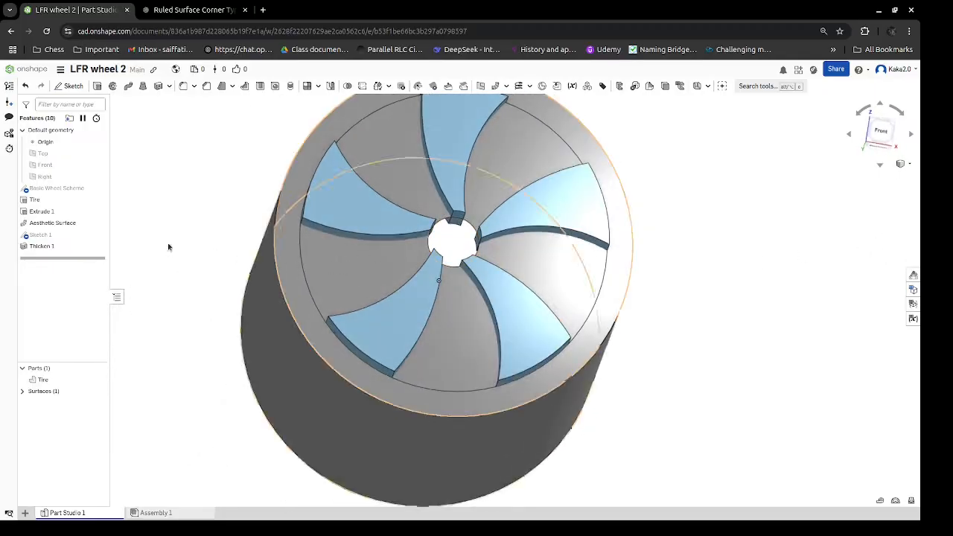
{"action": "right_click_drag", "start_coordinate": [246, 156], "coordinate": [237, 184]}
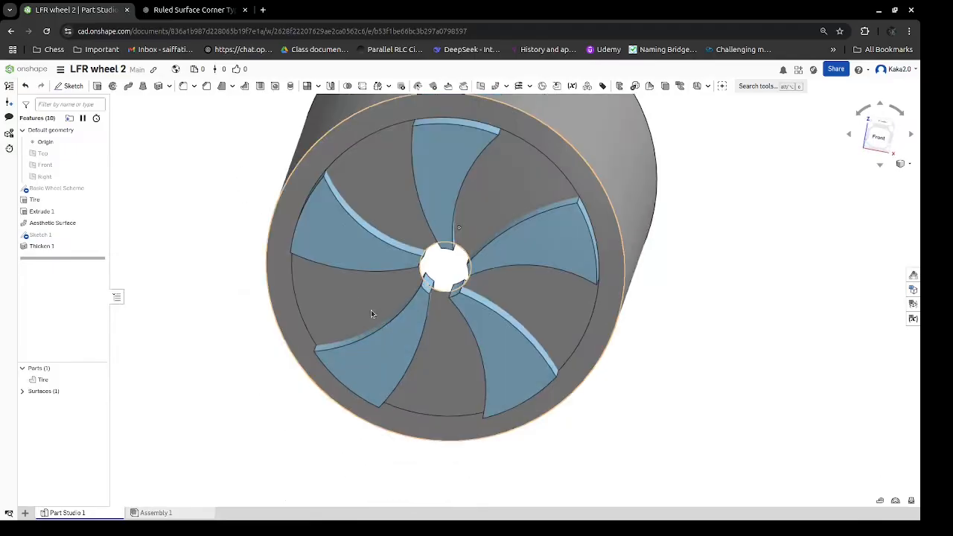
{"action": "right_click_drag", "start_coordinate": [387, 198], "coordinate": [770, 194]}
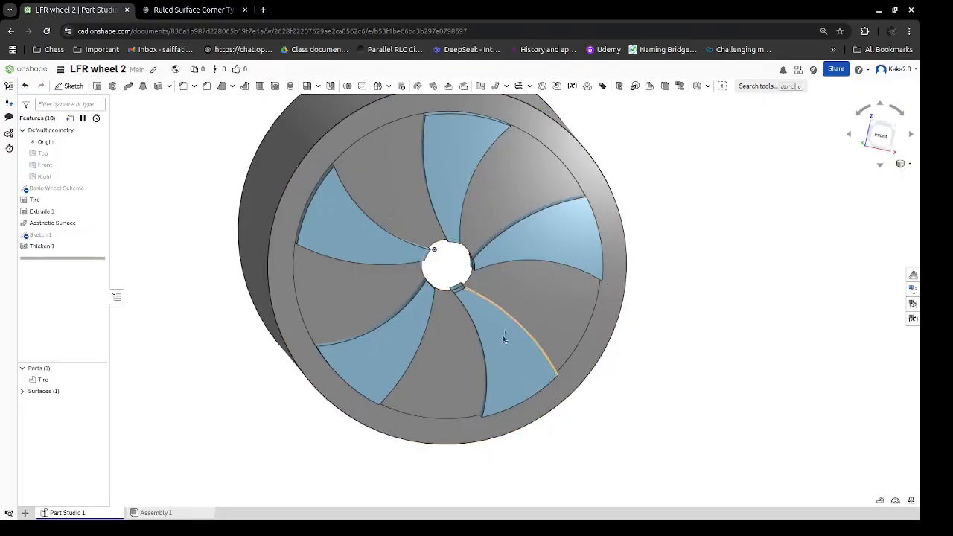
{"action": "left_click", "coordinate": [53, 248]}
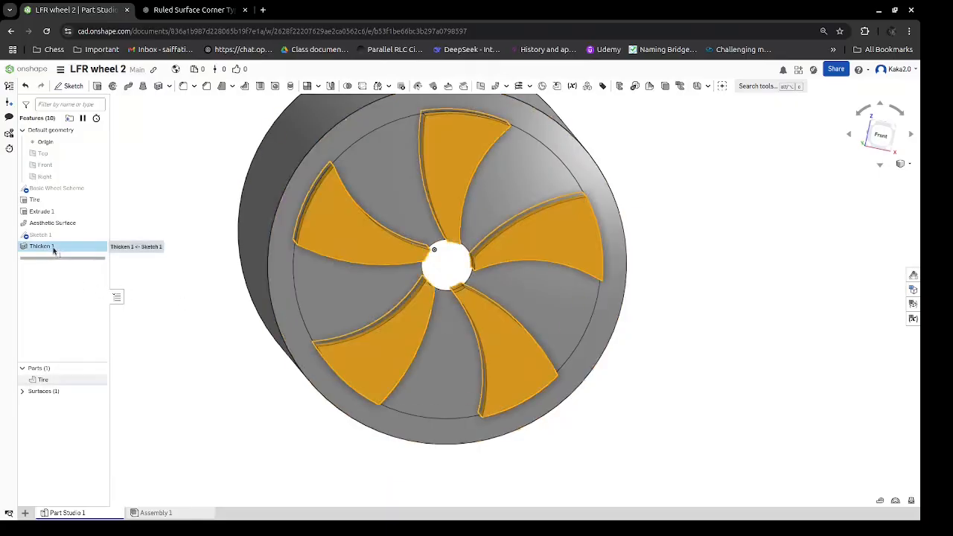
{"action": "double_click", "coordinate": [54, 249]}
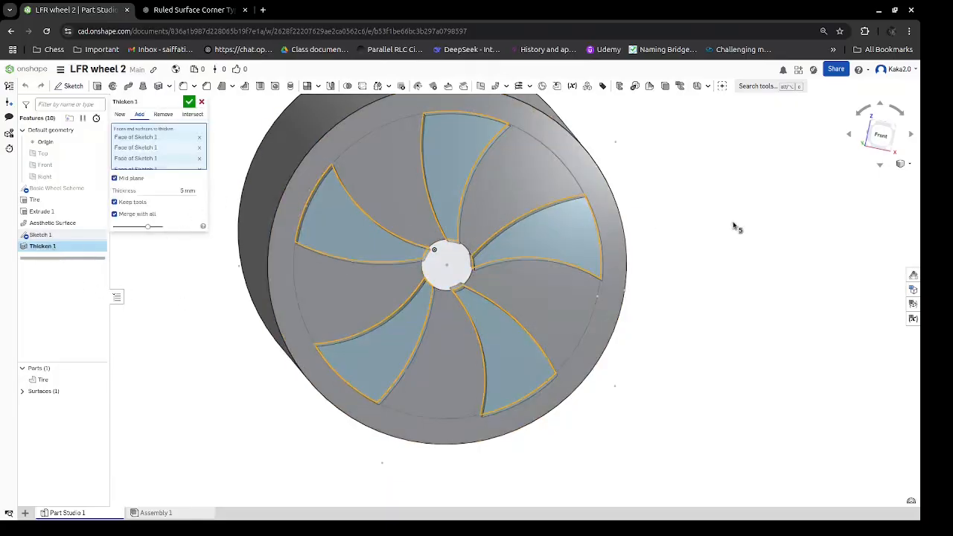
{"action": "right_click_drag", "start_coordinate": [734, 223], "coordinate": [737, 220]}
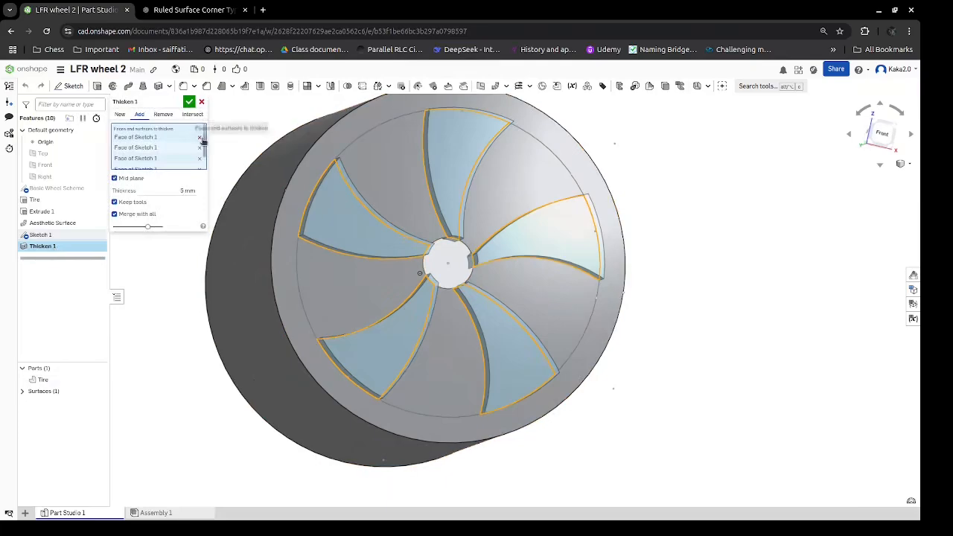
{"action": "left_click", "coordinate": [201, 139]}
{"action": "left_click", "coordinate": [200, 139]}
{"action": "left_click", "coordinate": [200, 138]}
{"action": "left_click", "coordinate": [200, 139]}
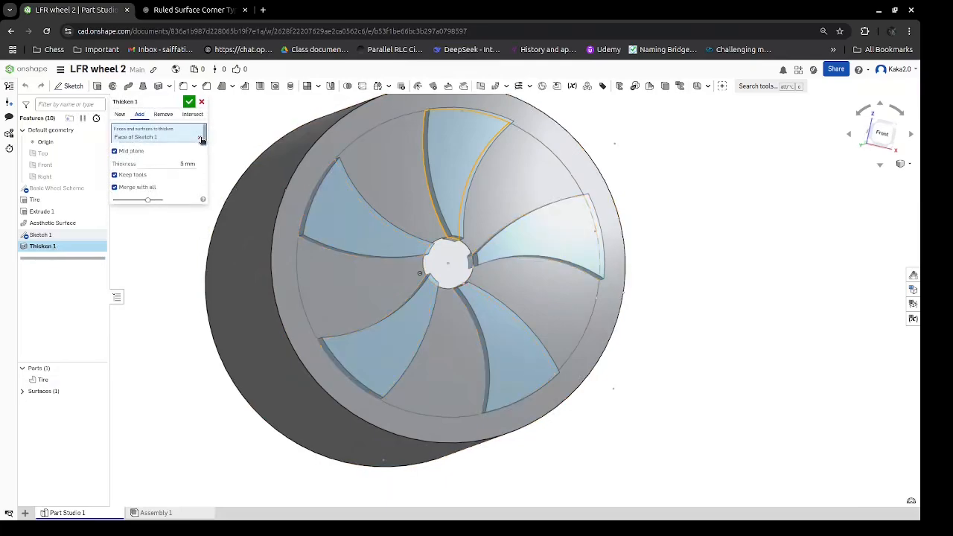
{"action": "left_click", "coordinate": [200, 139]}
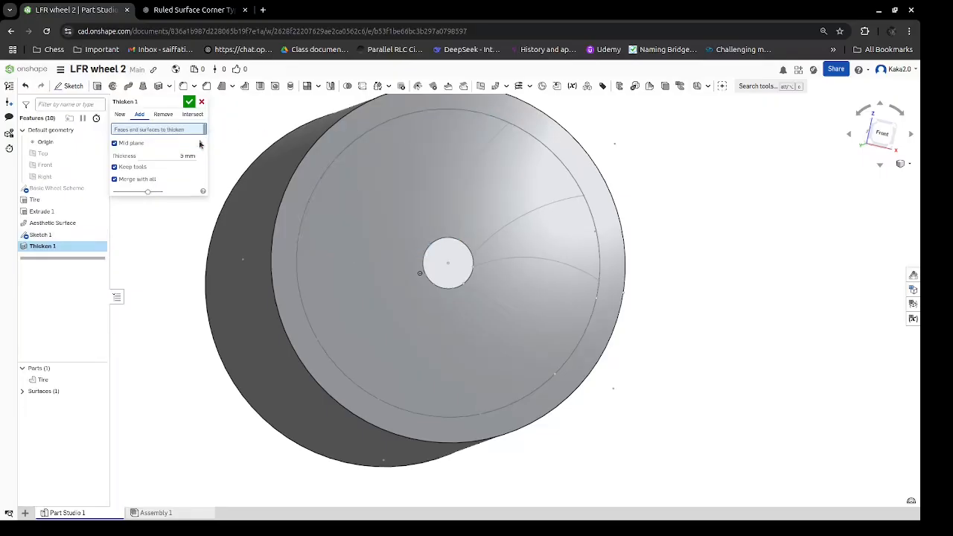
Choose the five wide curved regions of Sketch 1 between the former spokes as the faces to thicken.
{"action": "left_click", "coordinate": [534, 283]}
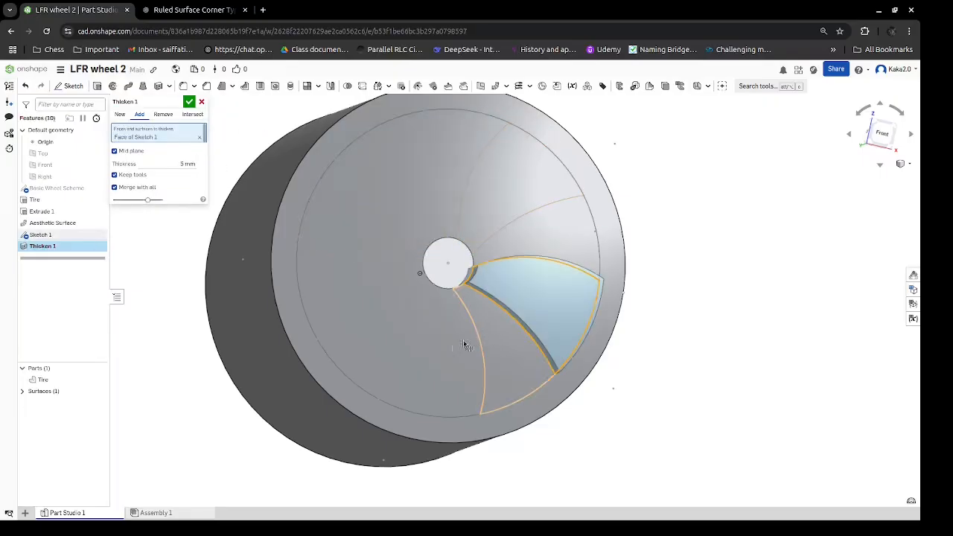
{"action": "left_click", "coordinate": [440, 347]}
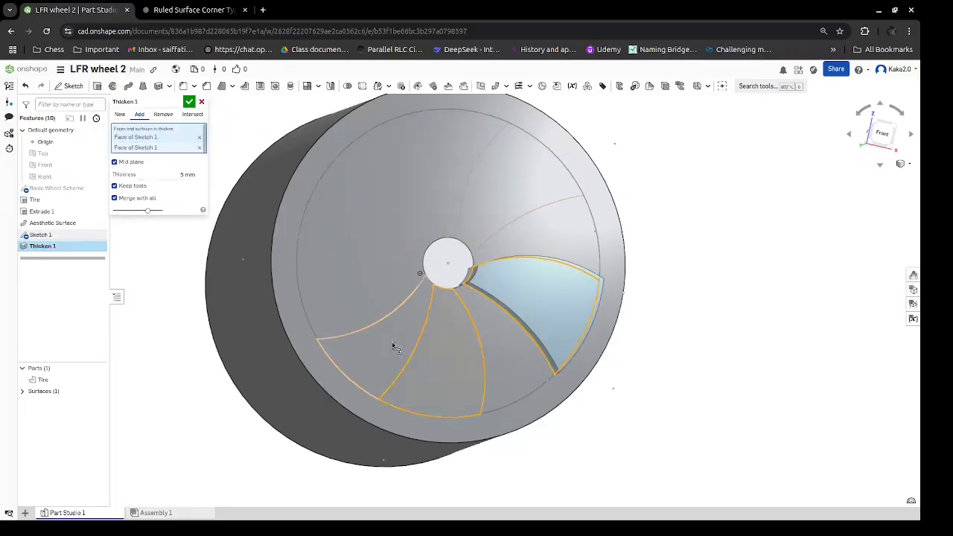
{"action": "left_click", "coordinate": [356, 302]}
{"action": "left_click", "coordinate": [405, 189]}
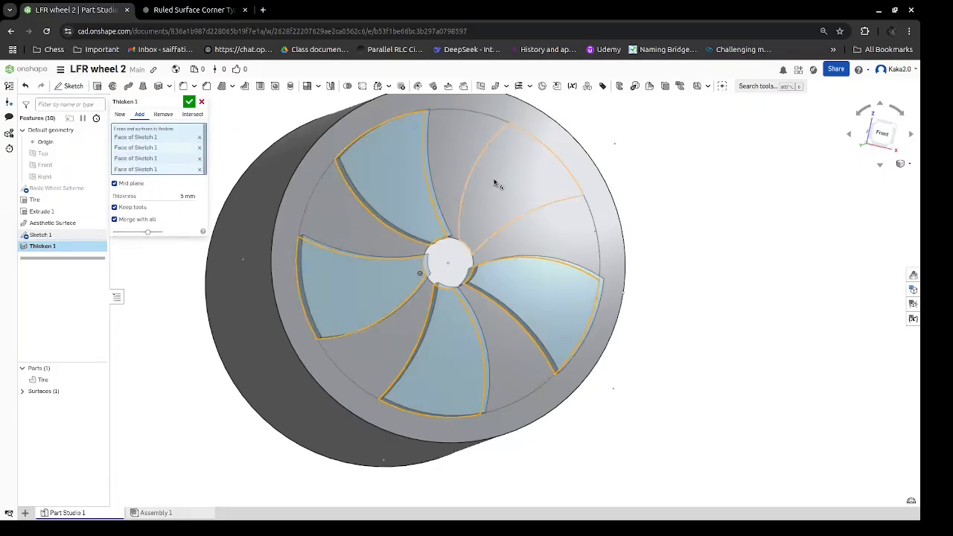
{"action": "left_click", "coordinate": [497, 185]}
Turn off mid plane for Thicken 1 and flip the Thickness 1 direction so the spokes extend into the wheel.
{"action": "mouse_move", "coordinate": [665, 243]}
{"action": "right_mouse_down"}
{"action": "mouse_move", "coordinate": [696, 236]}
{"action": "mouse_move", "coordinate": [698, 247]}
{"action": "right_mouse_up"}
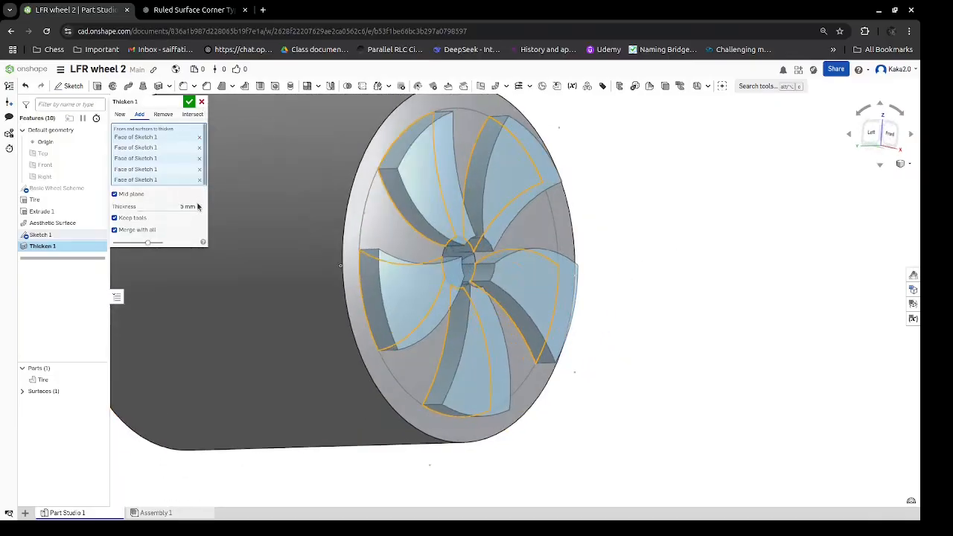
{"action": "left_click", "coordinate": [114, 193]}
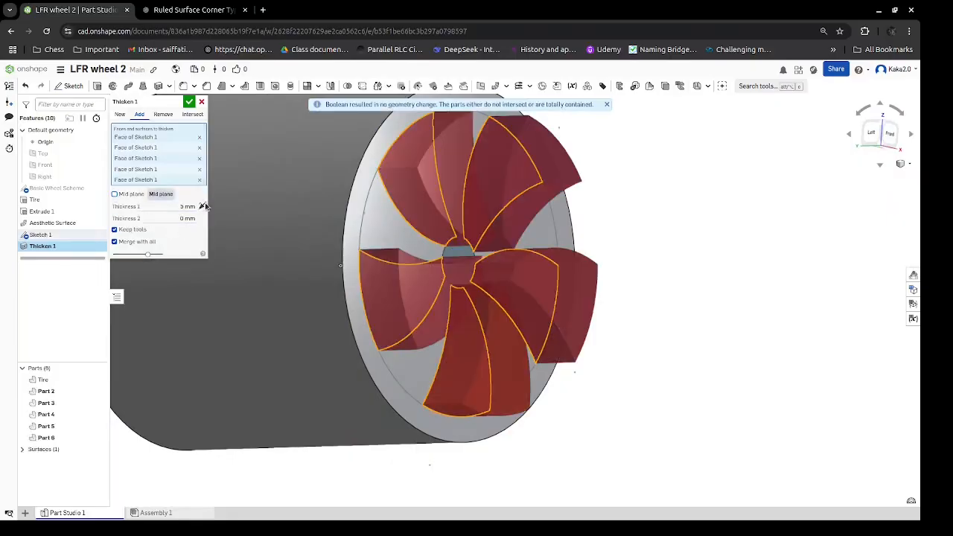
{"action": "left_click", "coordinate": [202, 207]}
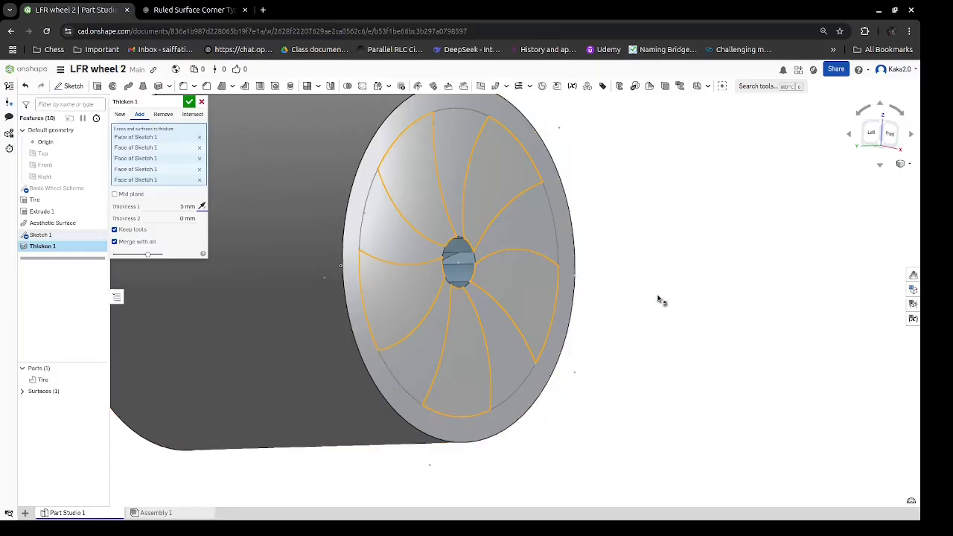
{"action": "right_click_drag", "start_coordinate": [667, 239], "coordinate": [647, 237]}
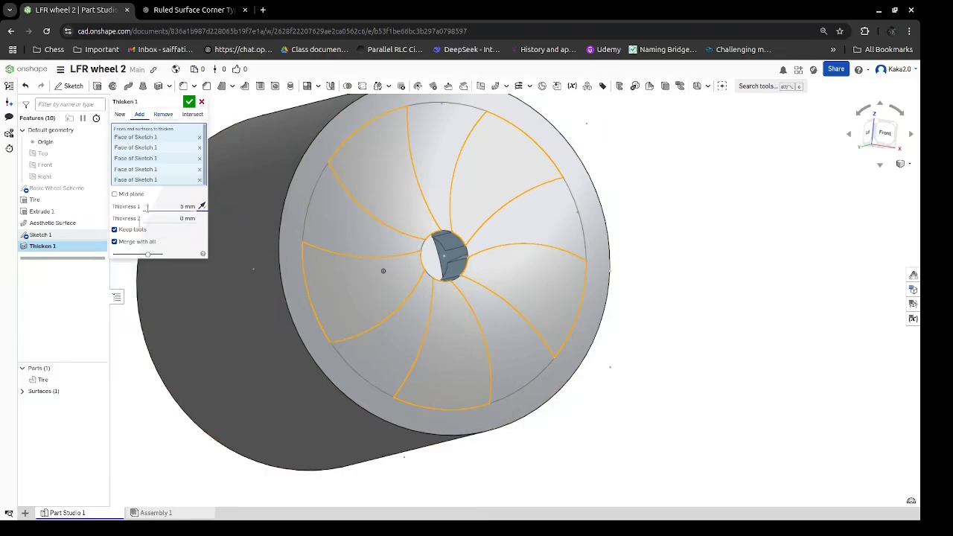
Try Thicken 1 with Merge with all turned off and with the New result type instead of Add.
{"action": "left_click", "coordinate": [115, 241]}
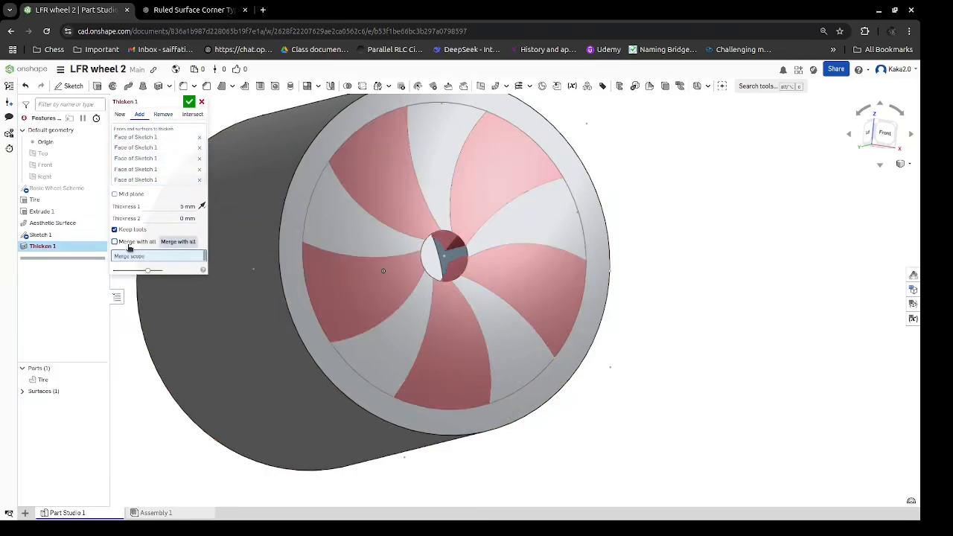
{"action": "left_click", "coordinate": [120, 116]}
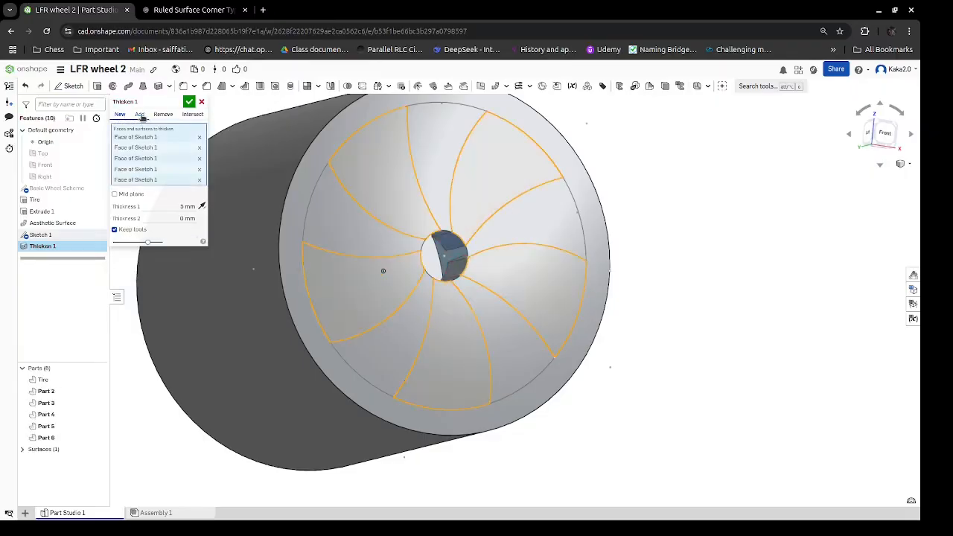
{"action": "left_click", "coordinate": [140, 114]}
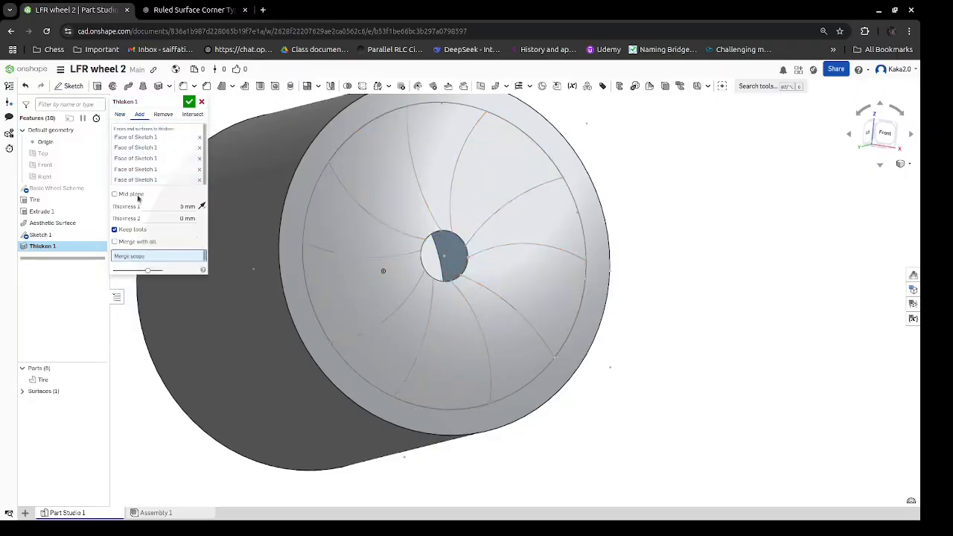
{"action": "left_click", "coordinate": [130, 241]}
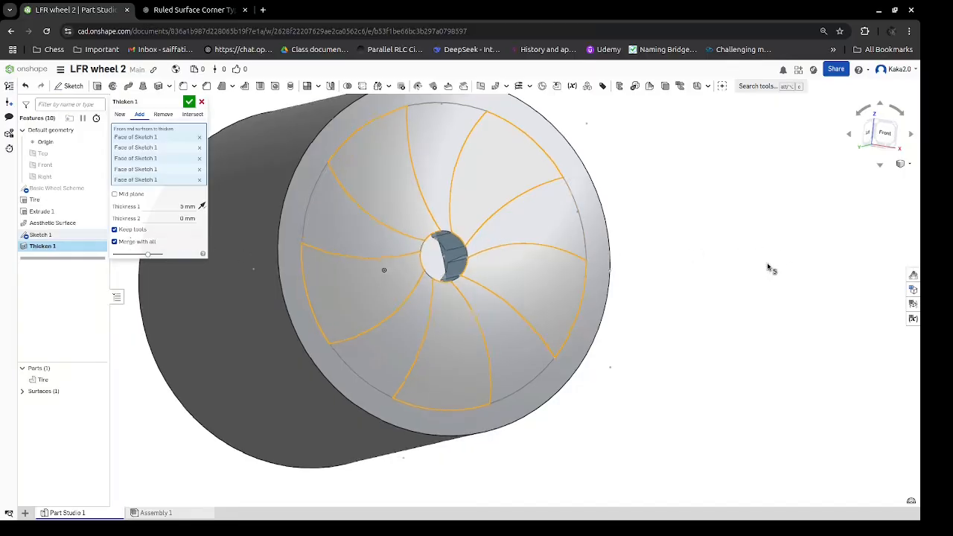
Apply Thicken 1 and hide all surfaces so only the solid wheel with its spoke openings is displayed.
{"action": "right_click_drag", "start_coordinate": [767, 267], "coordinate": [755, 272]}
{"action": "left_click", "coordinate": [189, 101]}
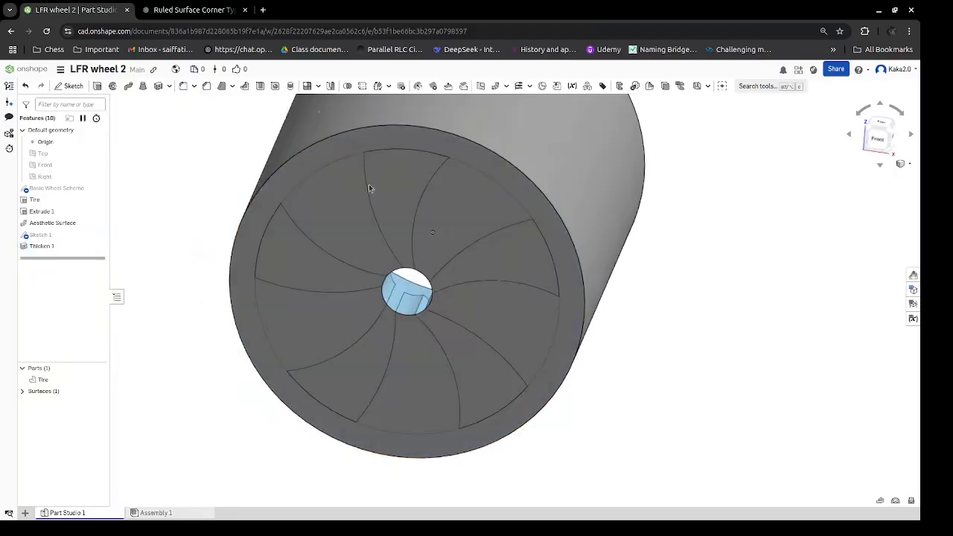
{"action": "left_click", "coordinate": [98, 392]}
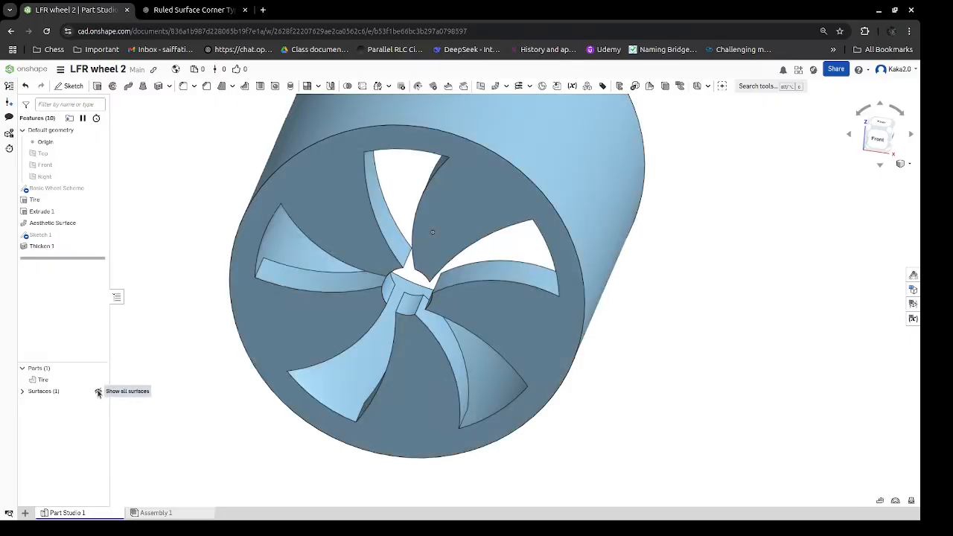
{"action": "mouse_move", "coordinate": [672, 312]}
{"action": "right_mouse_down"}
{"action": "mouse_move", "coordinate": [700, 285]}
{"action": "mouse_move", "coordinate": [669, 299]}
{"action": "mouse_move", "coordinate": [698, 288]}
{"action": "mouse_move", "coordinate": [670, 291]}
{"action": "mouse_move", "coordinate": [682, 283]}
{"action": "mouse_move", "coordinate": [685, 301]}
{"action": "mouse_move", "coordinate": [677, 288]}
{"action": "mouse_move", "coordinate": [667, 300]}
{"action": "mouse_move", "coordinate": [685, 289]}
{"action": "mouse_move", "coordinate": [683, 298]}
{"action": "right_mouse_up"}
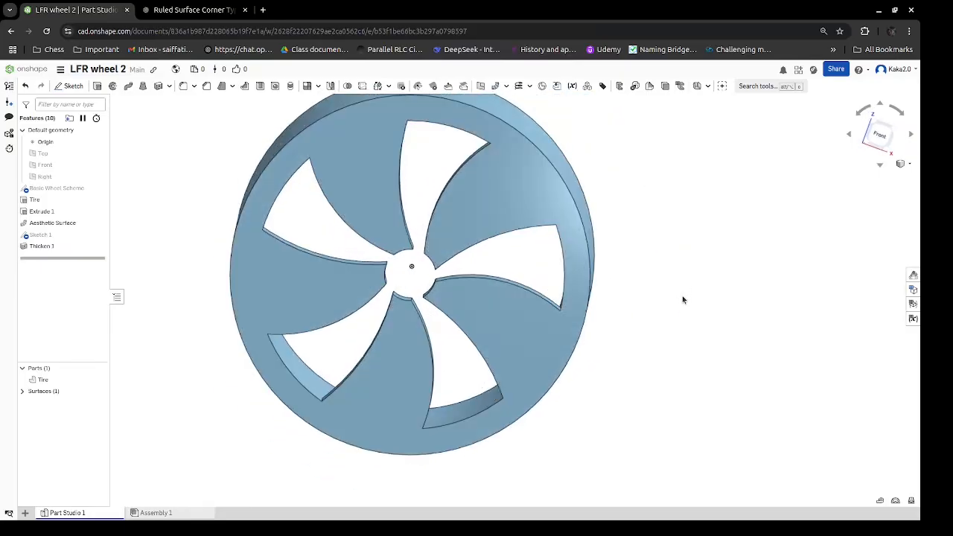
{"action": "right_click_drag", "start_coordinate": [719, 260], "coordinate": [255, 273]}
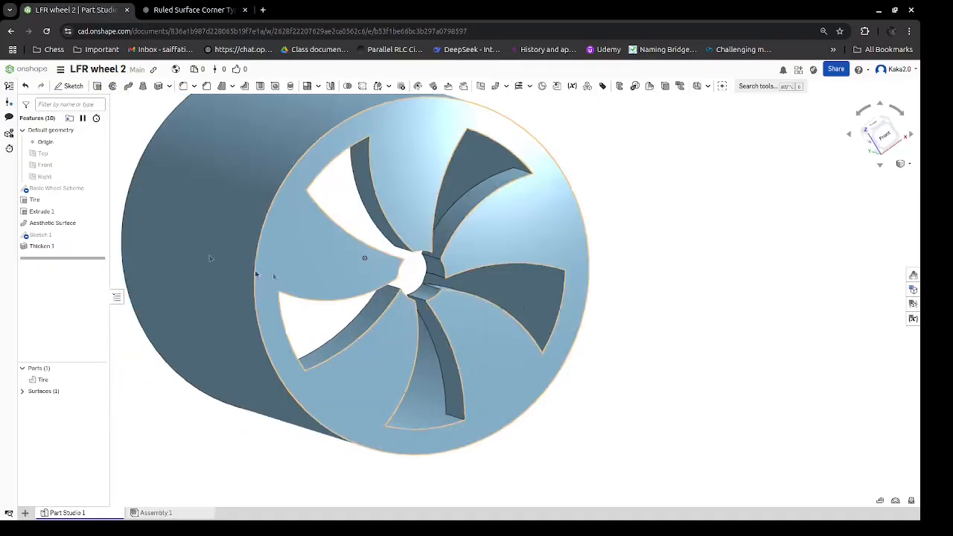
Reduce the spokes' Thickness 1 in Thicken 1 to 4 mm and finally to 3 mm, and apply the feature.
{"action": "left_click", "coordinate": [83, 247]}
{"action": "double_click", "coordinate": [83, 246]}
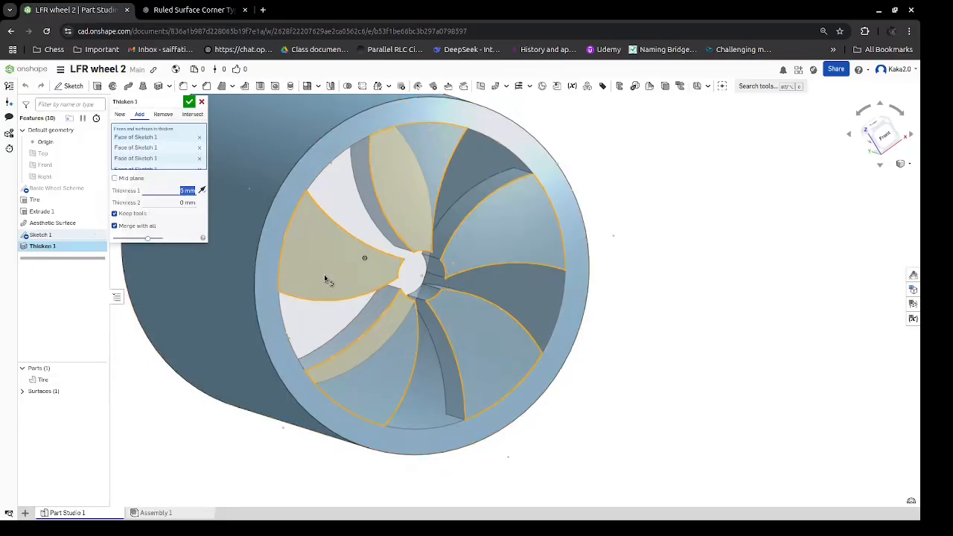
{"action": "key", "text": "Return"}
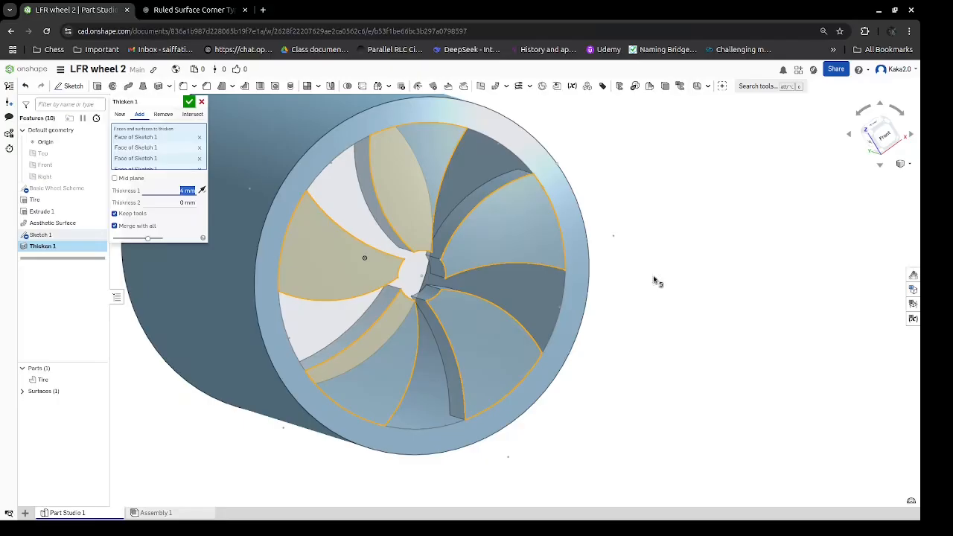
{"action": "right_click_drag", "start_coordinate": [680, 282], "coordinate": [713, 268]}
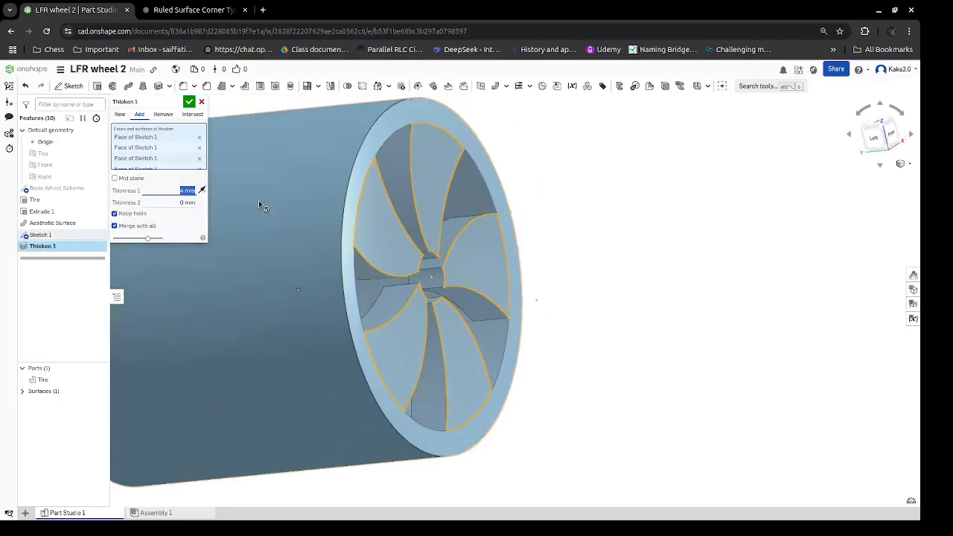
{"action": "type", "text": "3"}
{"action": "key", "text": "Return"}
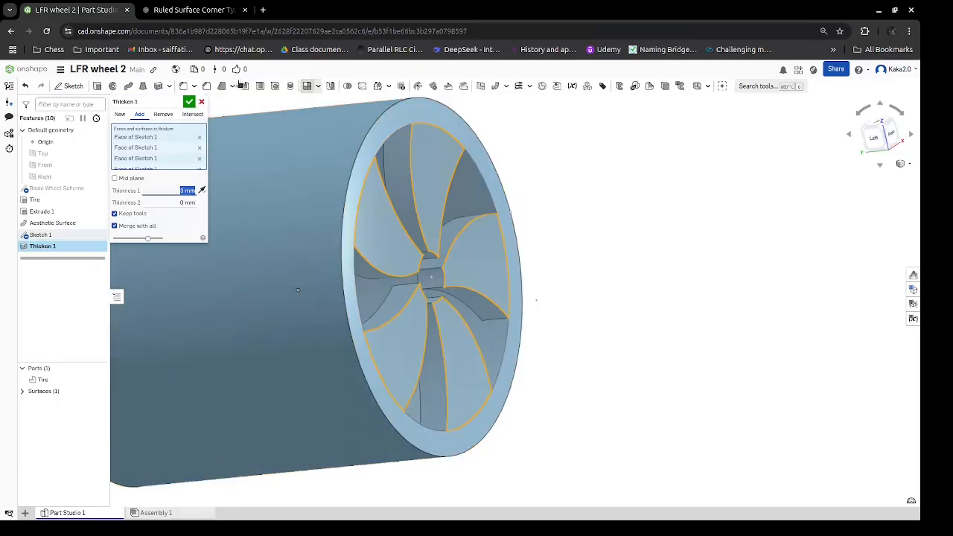
{"action": "left_click", "coordinate": [190, 103]}
Show Sketch 1, open it to check the central circular region between the spoke arcs, and close it again.
{"action": "right_click_drag", "start_coordinate": [798, 239], "coordinate": [752, 257]}
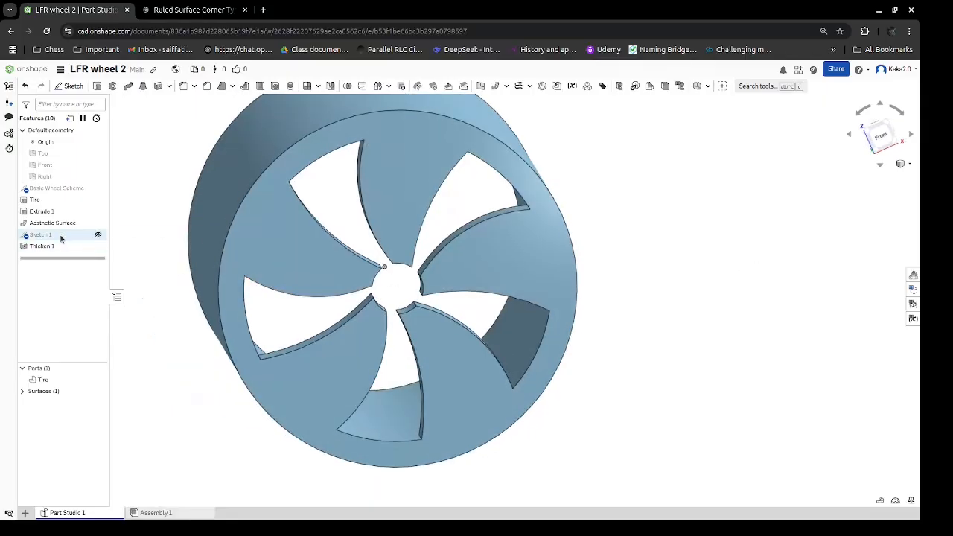
{"action": "left_click", "coordinate": [97, 235]}
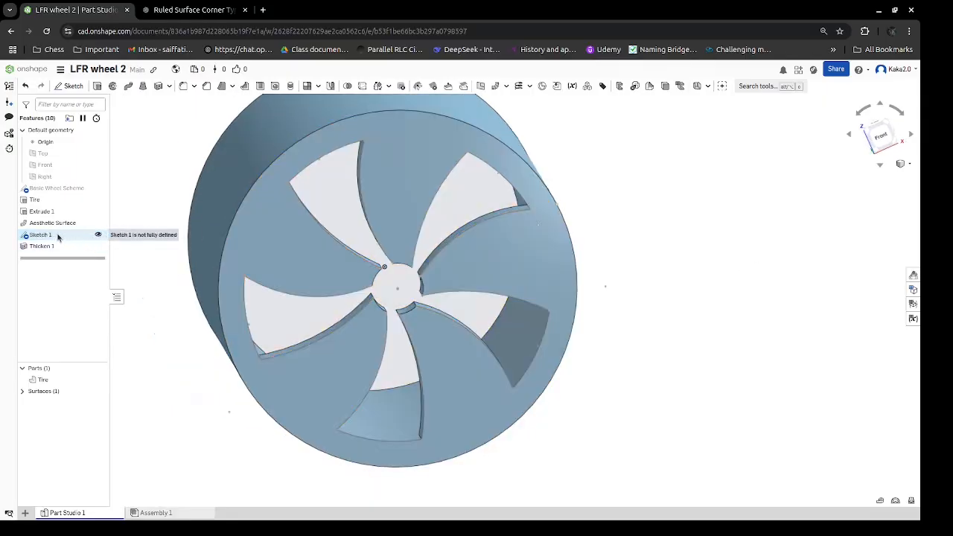
{"action": "double_click", "coordinate": [55, 235]}
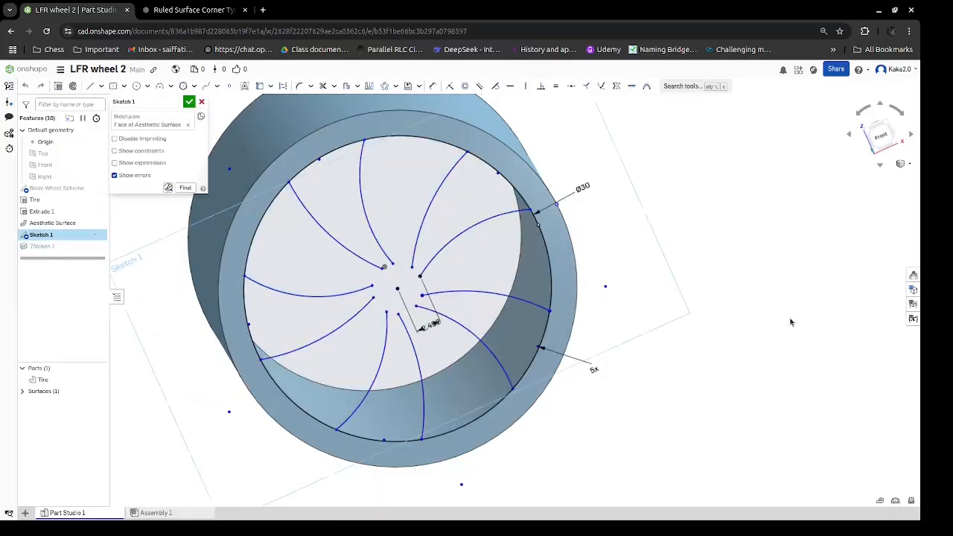
{"action": "right_click_drag", "start_coordinate": [791, 321], "coordinate": [790, 299]}
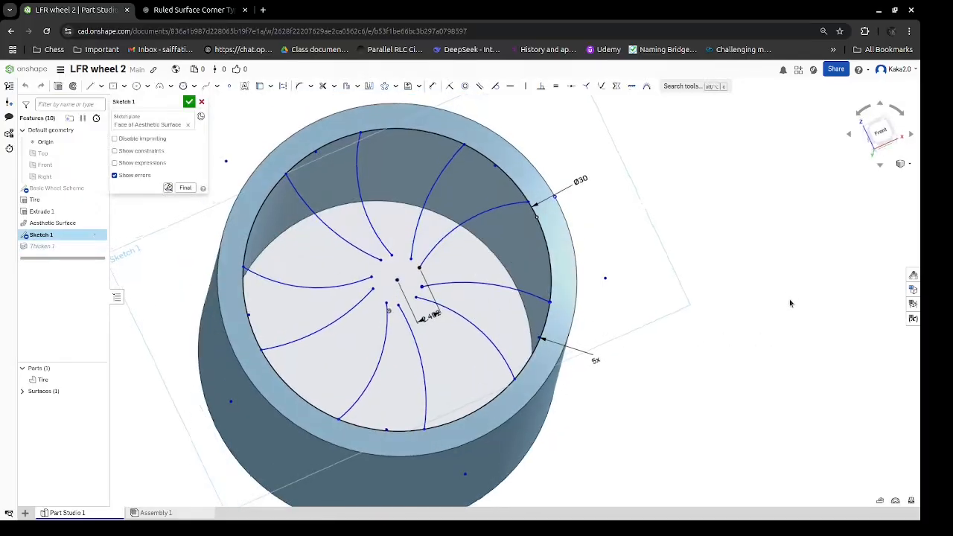
{"action": "left_click", "coordinate": [385, 292]}
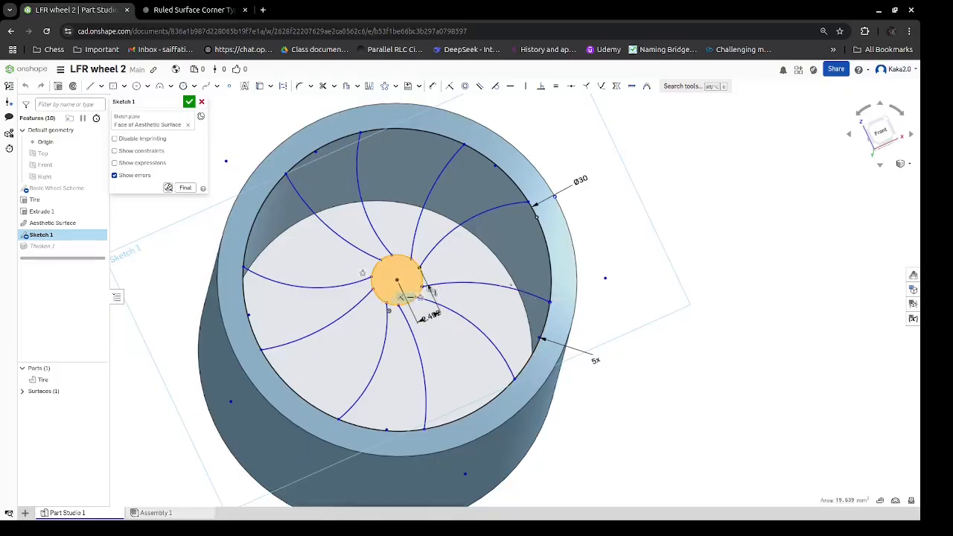
{"action": "left_click", "coordinate": [189, 102]}
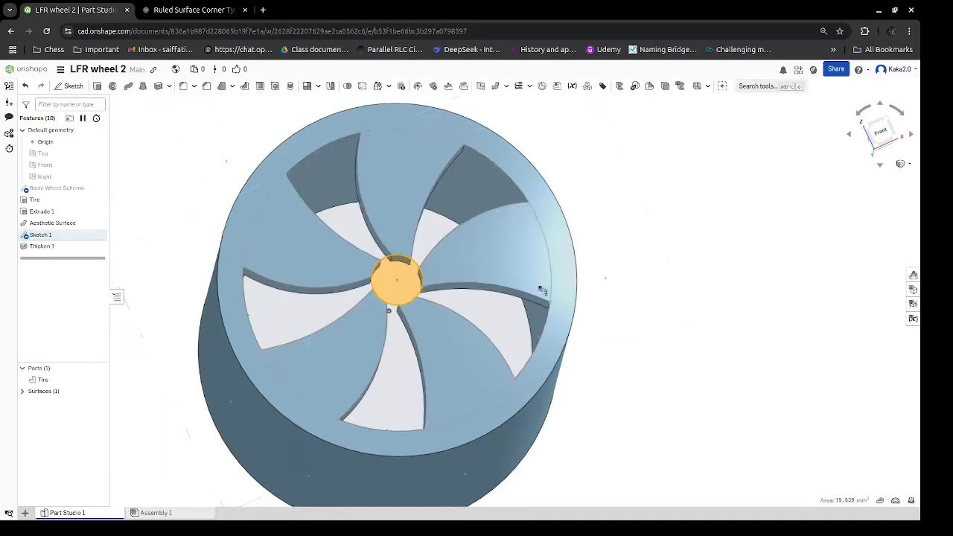
{"action": "right_click_drag", "start_coordinate": [669, 244], "coordinate": [689, 273]}
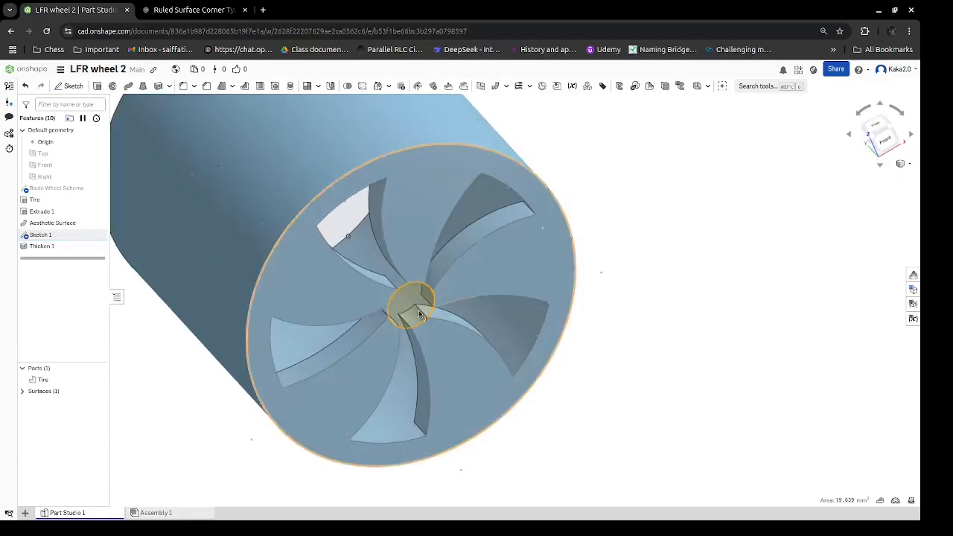
{"action": "left_click", "coordinate": [52, 248]}
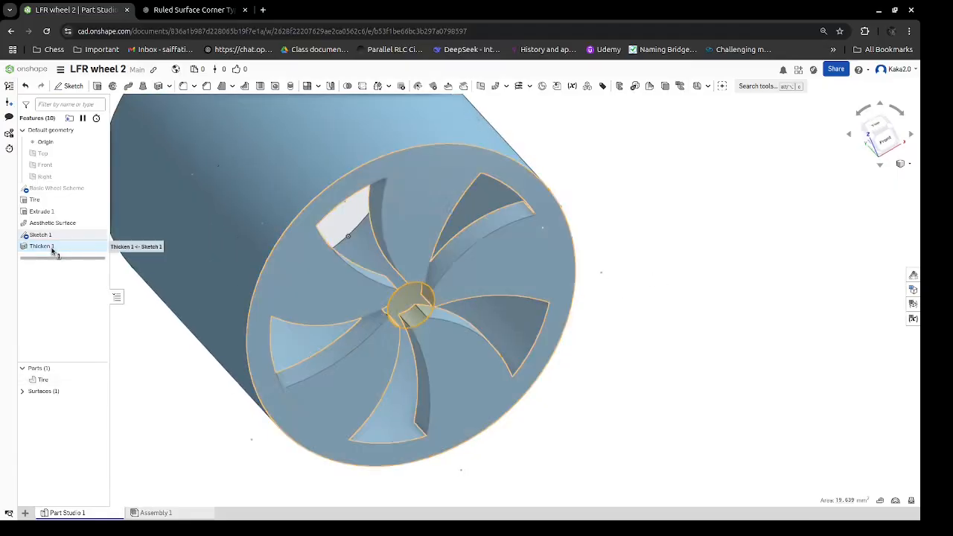
{"action": "left_click", "coordinate": [753, 89]}
{"action": "left_click", "coordinate": [681, 154]}
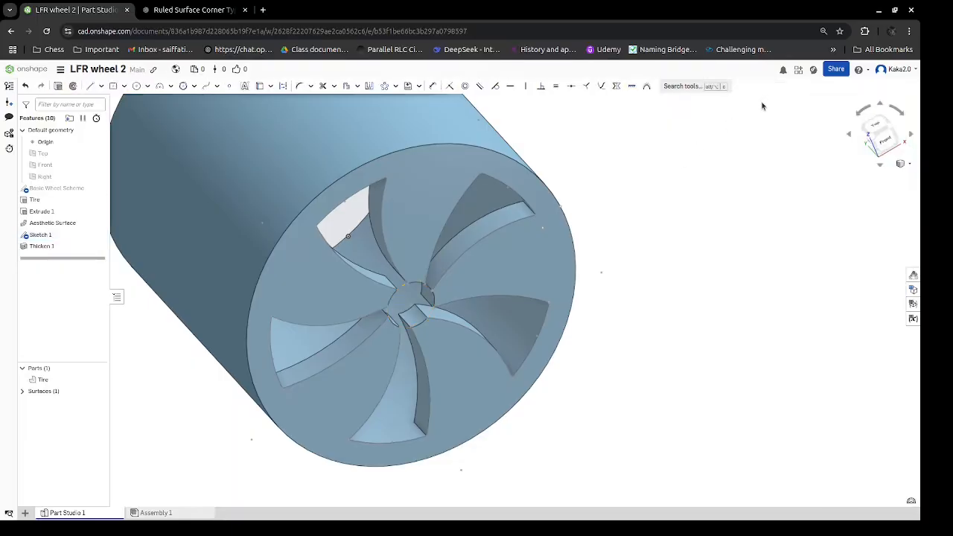
{"action": "left_click", "coordinate": [200, 99]}
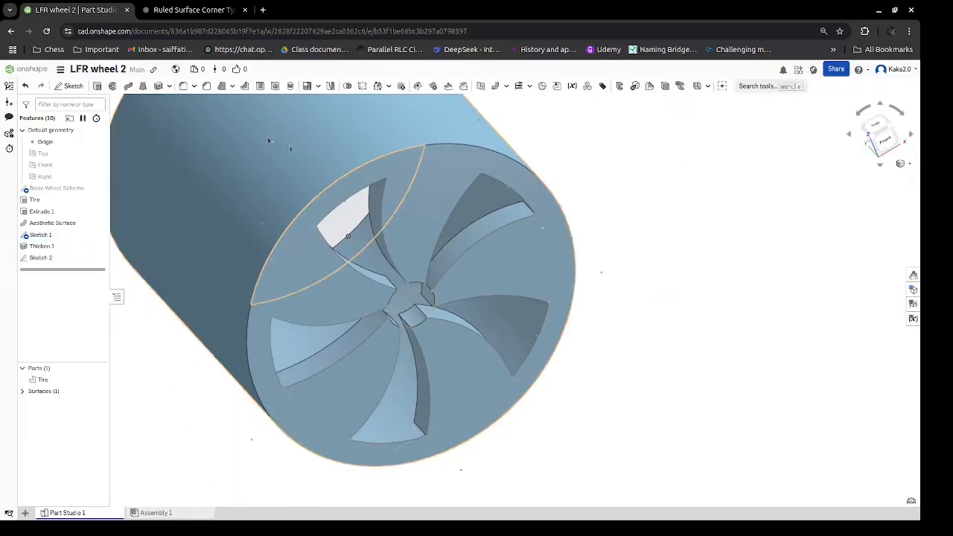
Thicken the central hub circle of Sketch 1 by 3 mm with the direction flipped into the wheel.
{"action": "left_click", "coordinate": [402, 302]}
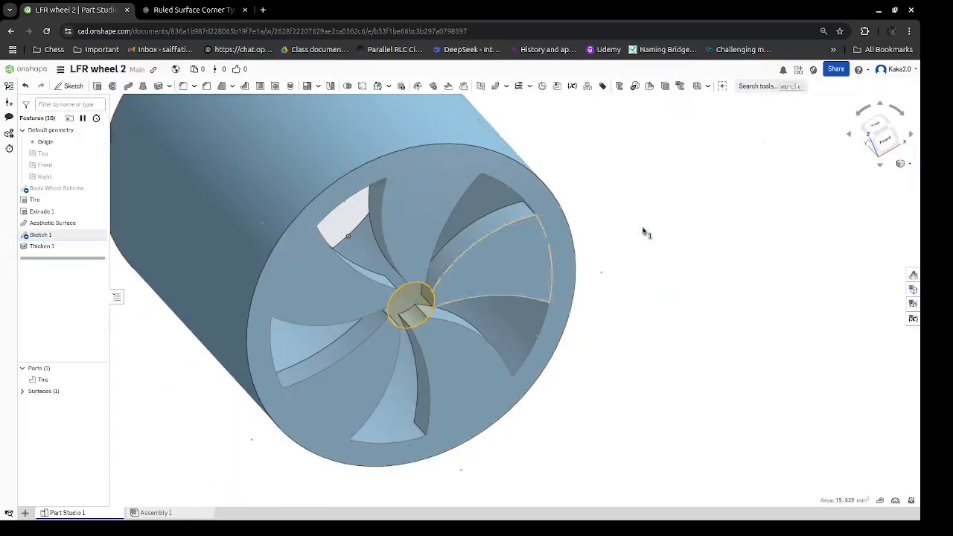
{"action": "left_click", "coordinate": [749, 86]}
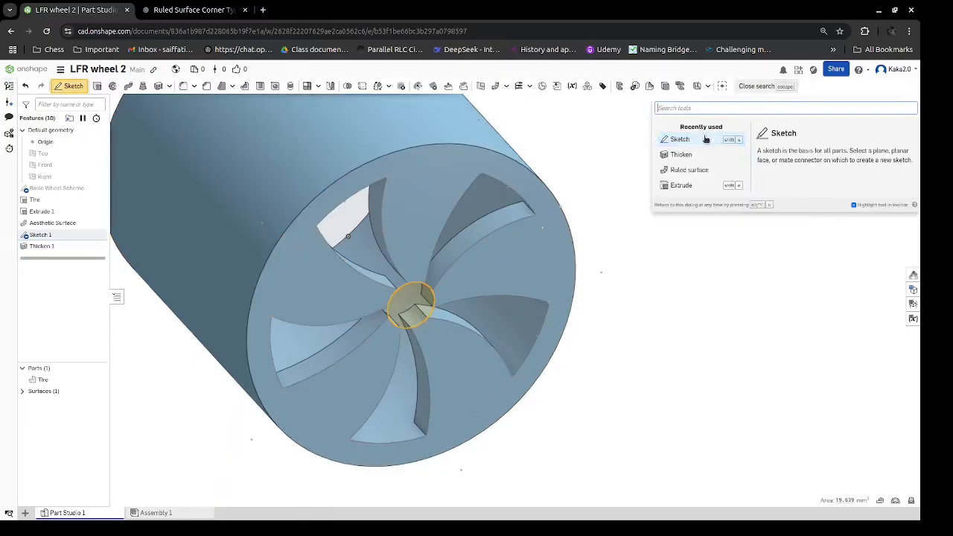
{"action": "left_click", "coordinate": [679, 154]}
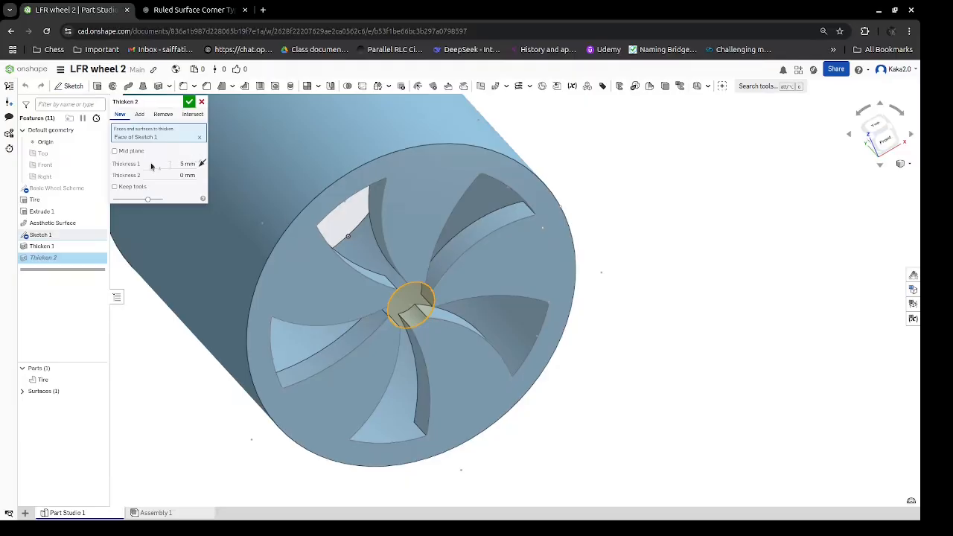
{"action": "left_click", "coordinate": [201, 163]}
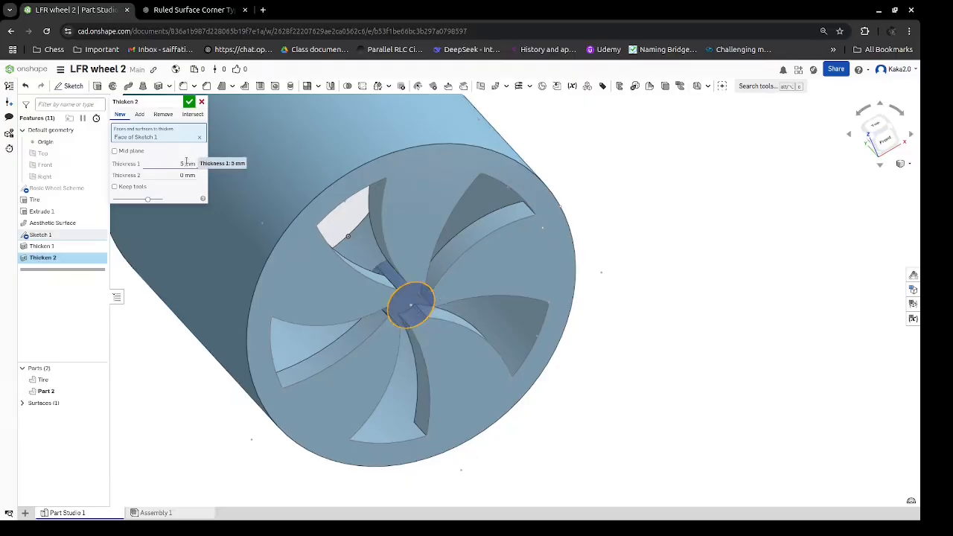
{"action": "left_click", "coordinate": [186, 163]}
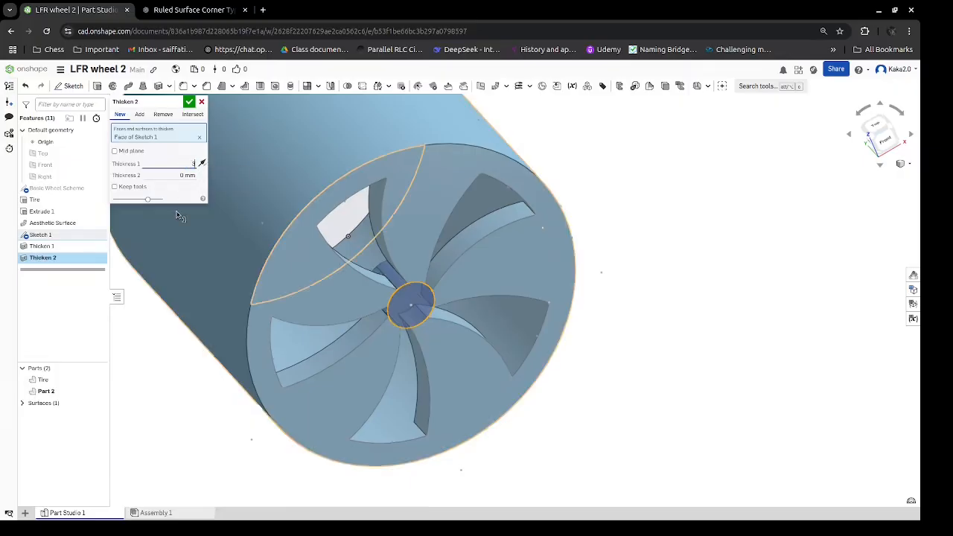
{"action": "type", "text": "3"}
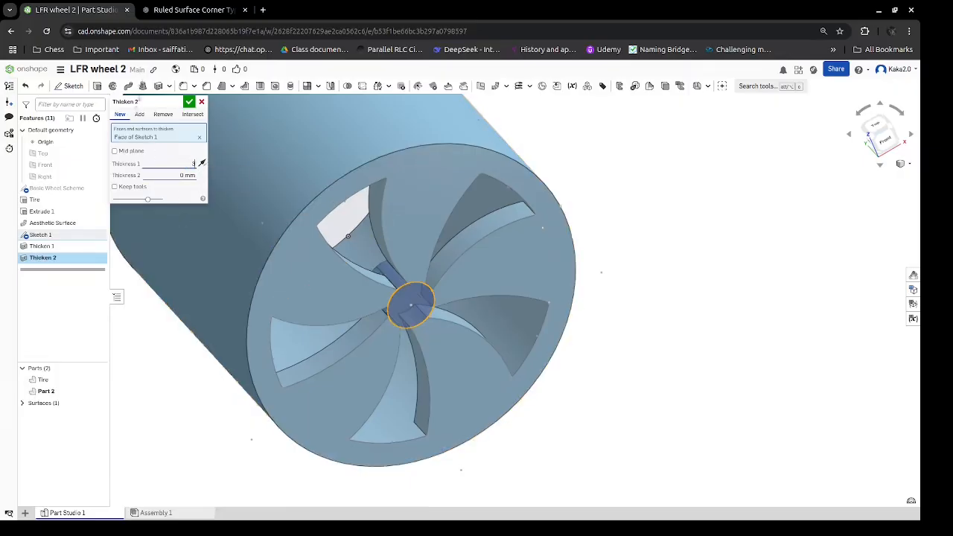
Switch Thicken 2 to Add with Merge with all so the hub joins the wheel, and apply it.
{"action": "left_click", "coordinate": [140, 114]}
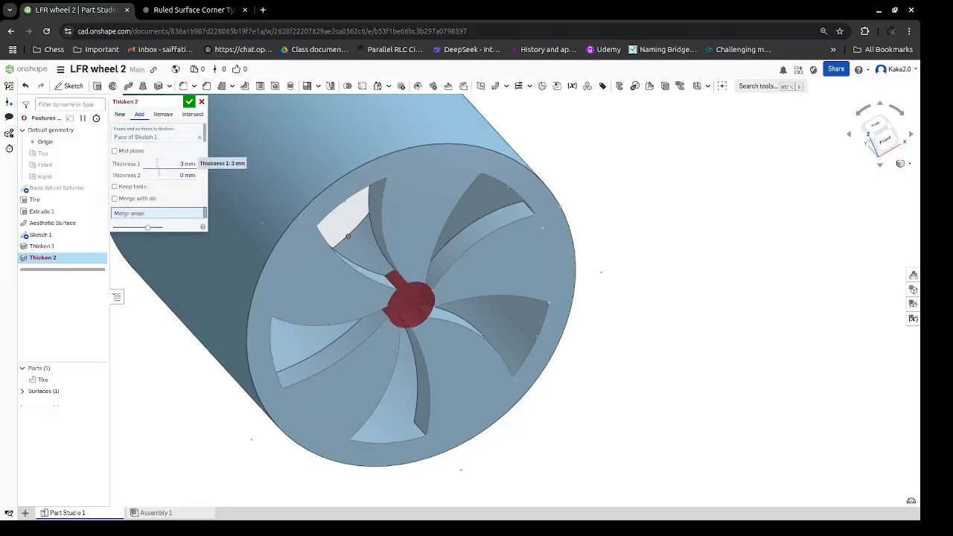
{"action": "left_click", "coordinate": [148, 199]}
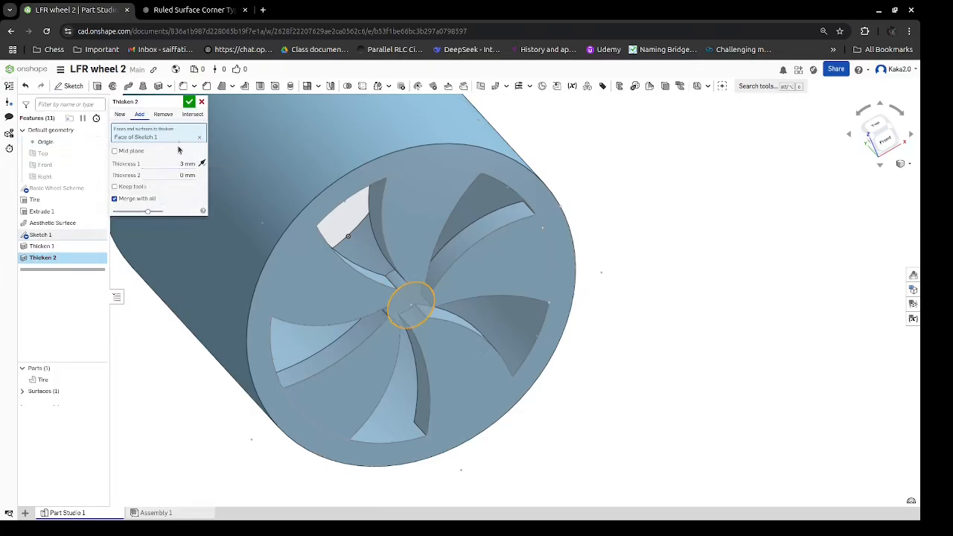
{"action": "left_click", "coordinate": [192, 105]}
{"action": "mouse_move", "coordinate": [657, 247]}
{"action": "right_mouse_down"}
{"action": "mouse_move", "coordinate": [628, 229]}
{"action": "mouse_move", "coordinate": [640, 228]}
{"action": "mouse_move", "coordinate": [653, 230]}
{"action": "mouse_move", "coordinate": [651, 241]}
{"action": "mouse_move", "coordinate": [577, 246]}
{"action": "mouse_move", "coordinate": [682, 246]}
{"action": "mouse_move", "coordinate": [668, 221]}
{"action": "mouse_move", "coordinate": [630, 210]}
{"action": "mouse_move", "coordinate": [651, 231]}
{"action": "right_mouse_up"}
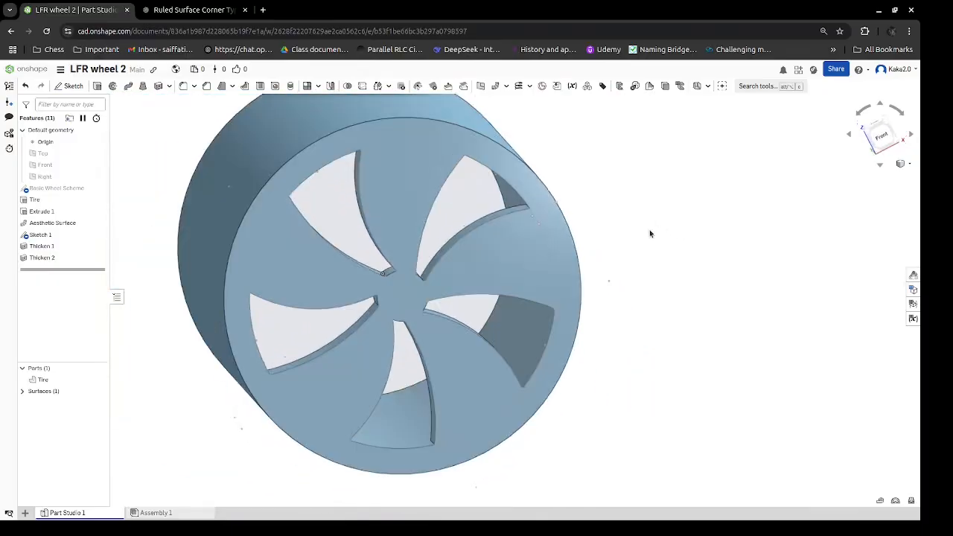
{"action": "scroll", "coordinate": [649, 233], "scroll_direction": "down", "scroll_amount": 2}
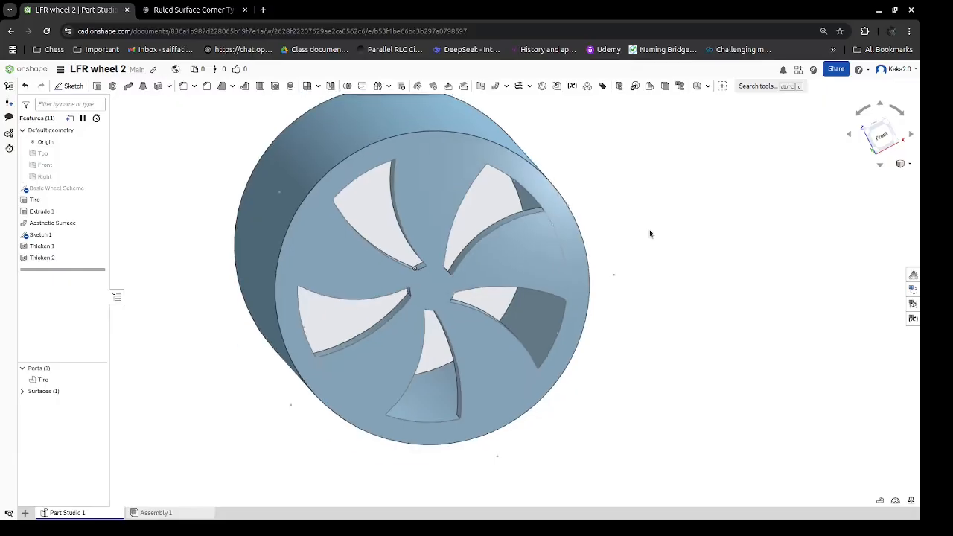
{"action": "right_click_drag", "start_coordinate": [649, 234], "coordinate": [799, 221]}
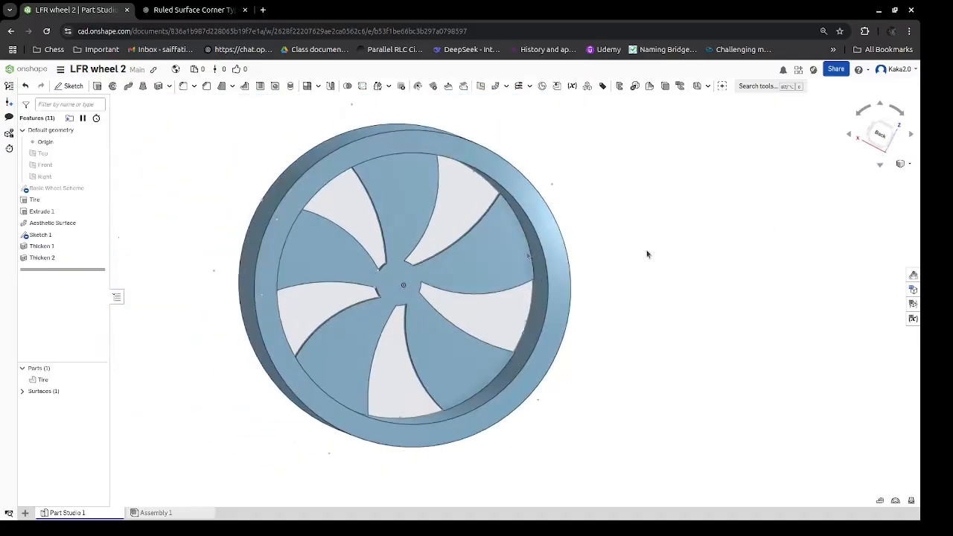
Show the surfaces again together with the solid Tire part.
{"action": "left_click", "coordinate": [45, 381]}
{"action": "right_click_drag", "start_coordinate": [174, 192], "coordinate": [200, 250]}
{"action": "left_click", "coordinate": [50, 380]}
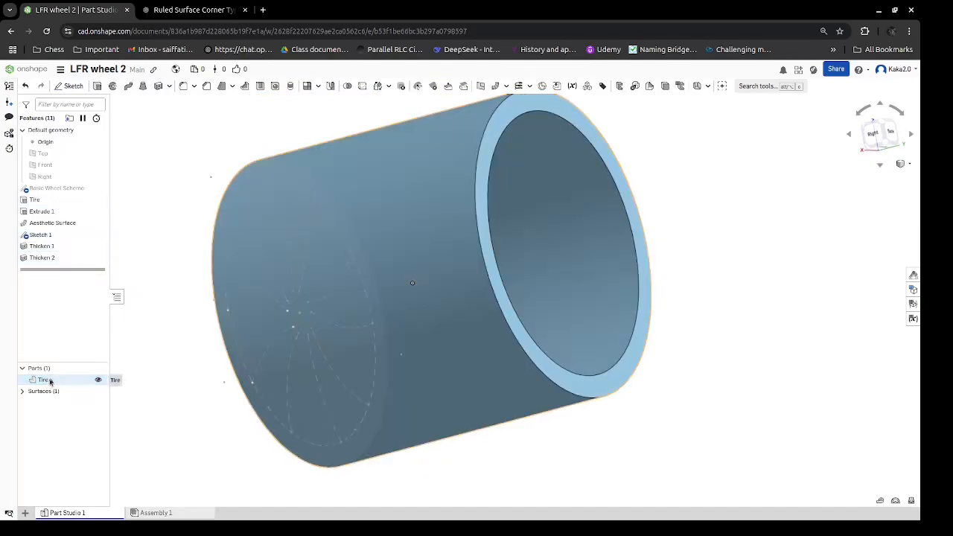
{"action": "left_click", "coordinate": [98, 391]}
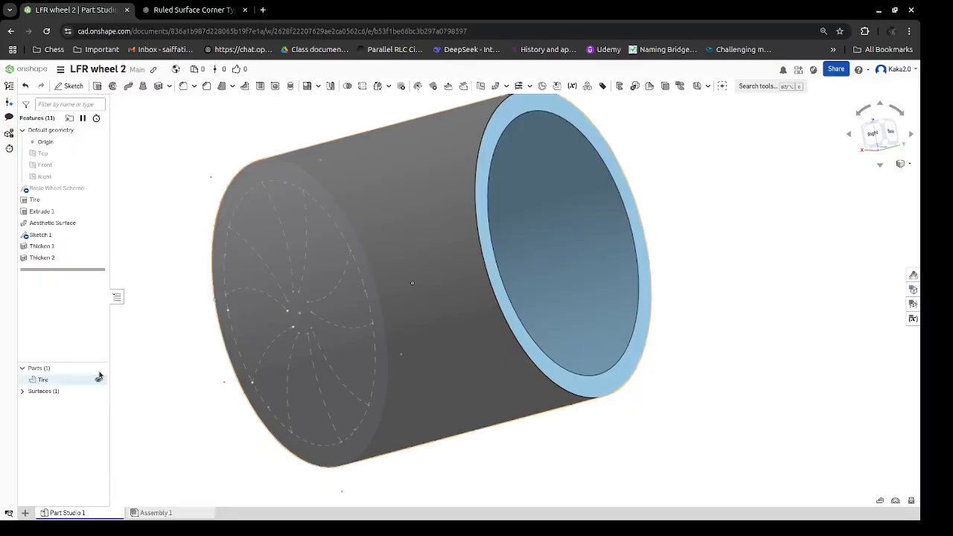
{"action": "right_click_drag", "start_coordinate": [153, 169], "coordinate": [141, 149]}
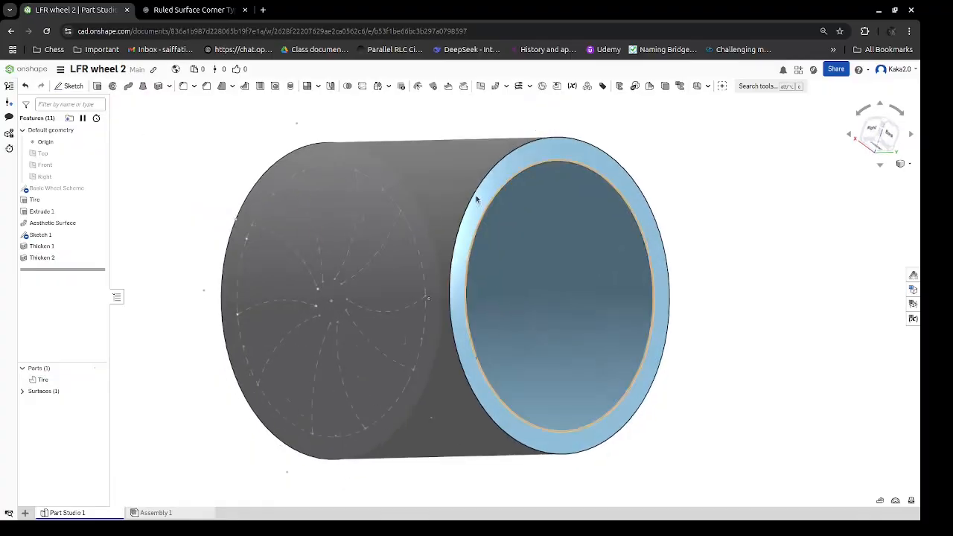
Group Thicken 1 and Thicken 2 in a new feature folder named Aesthetics Thicken.
{"action": "double_click", "coordinate": [51, 251]}
{"action": "left_click", "coordinate": [189, 103]}
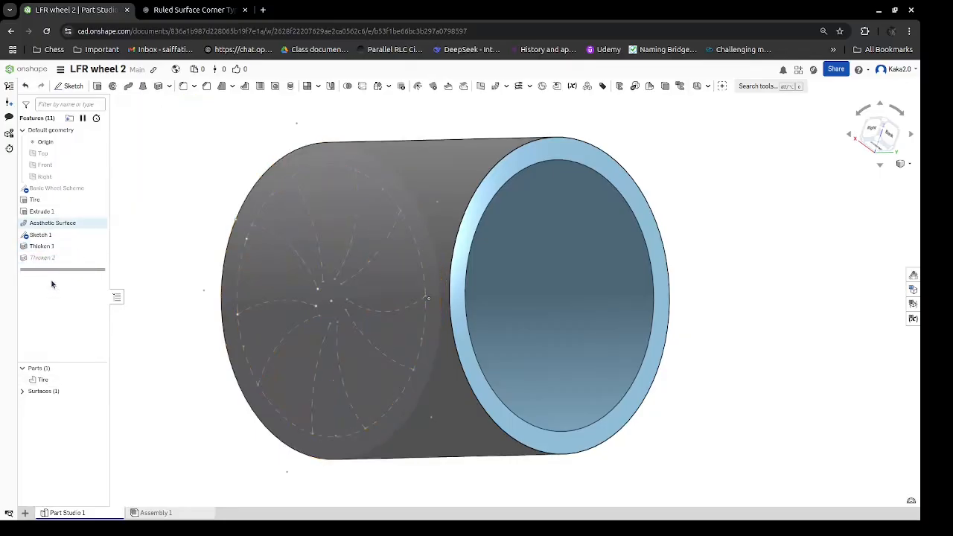
{"action": "right_click", "coordinate": [52, 261]}
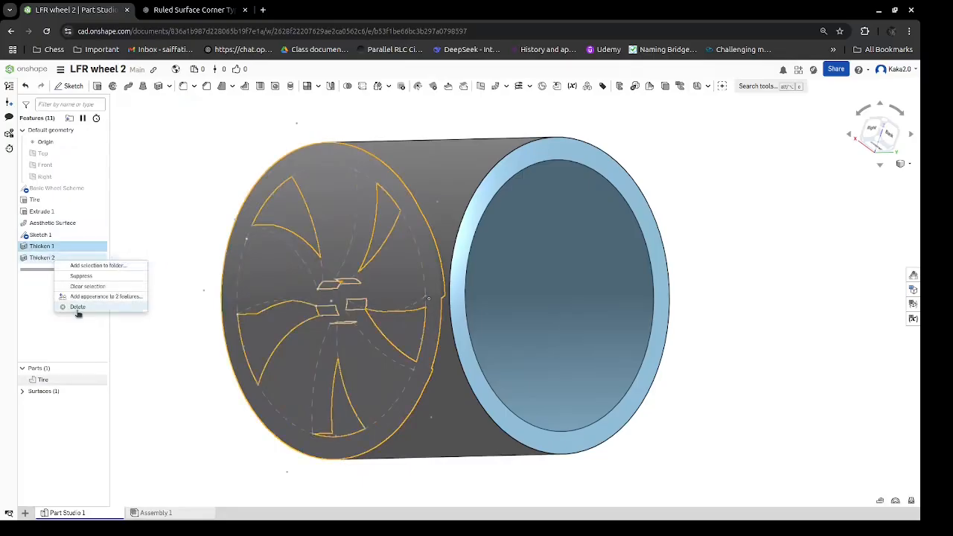
{"action": "key", "text": "Escape"}
{"action": "left_click", "coordinate": [77, 259], "text": "shift"}
{"action": "right_click", "coordinate": [77, 261]}
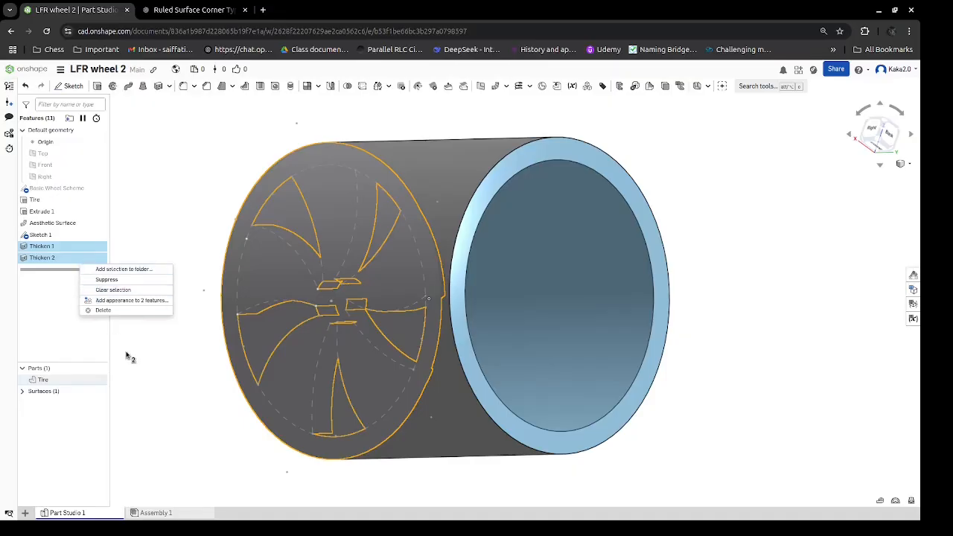
{"action": "key", "text": "Escape"}
{"action": "right_click", "coordinate": [64, 251]}
{"action": "left_click", "coordinate": [73, 259]}
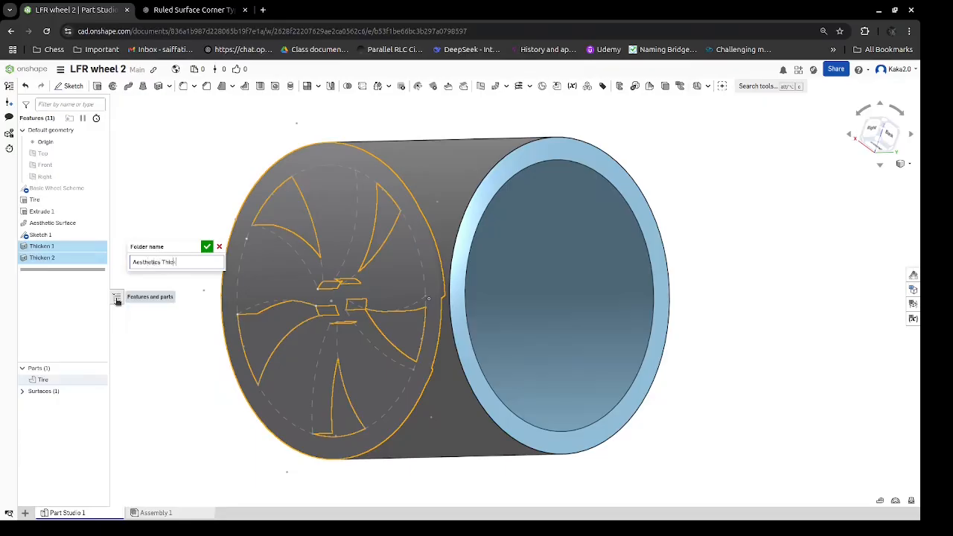
{"action": "key", "text": "Return"}
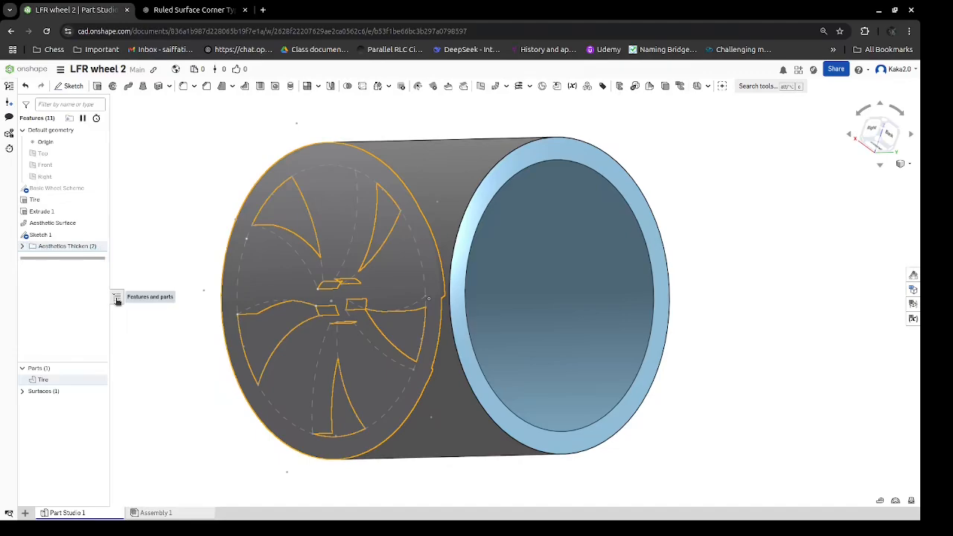
Rename the Extrude 1 feature as Surface Creation and confirm it.
{"action": "double_click", "coordinate": [48, 213]}
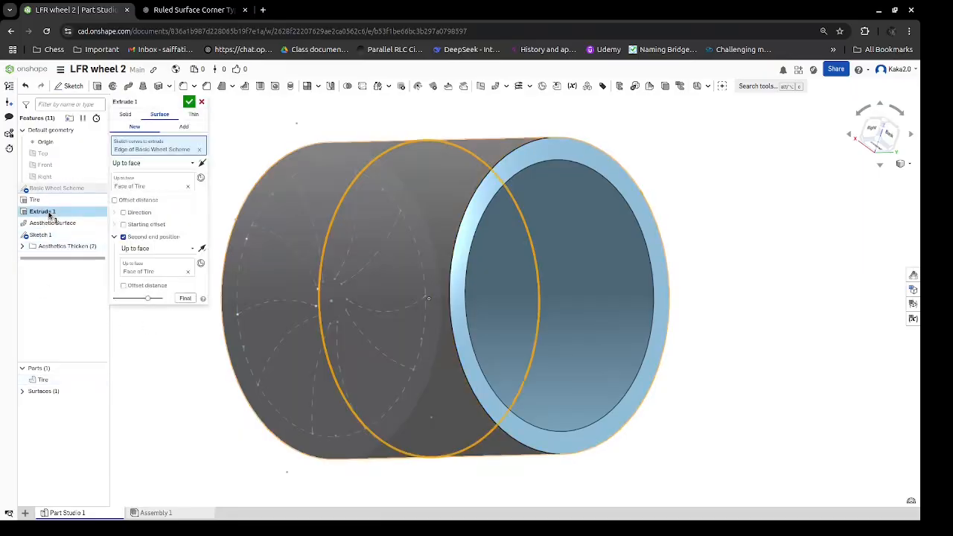
{"action": "right_click_drag", "start_coordinate": [771, 274], "coordinate": [742, 297]}
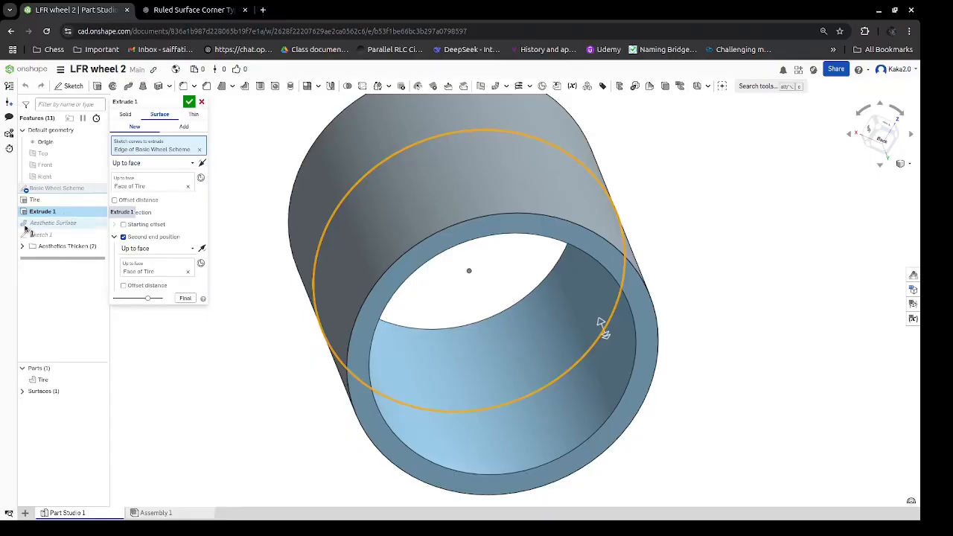
{"action": "left_click", "coordinate": [175, 103]}
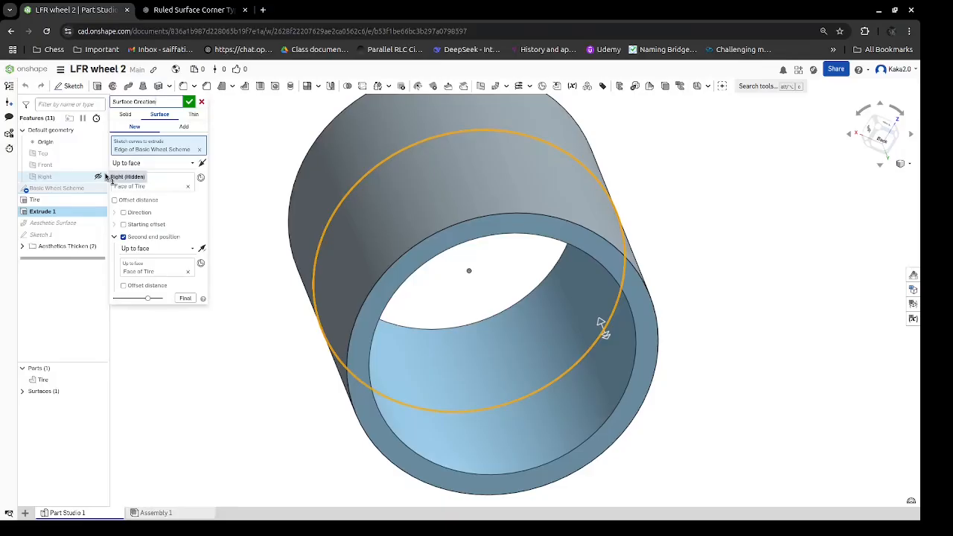
{"action": "left_click", "coordinate": [189, 101]}
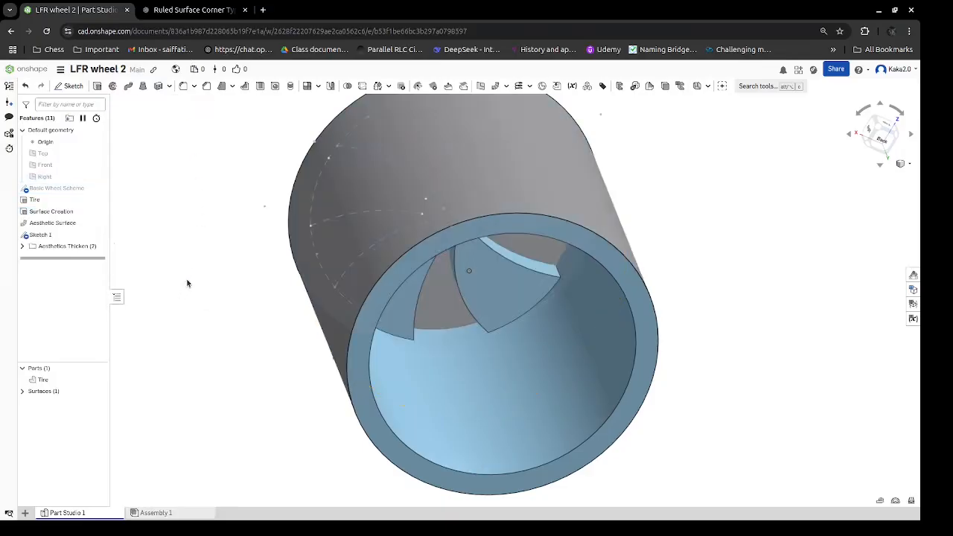
Hide the Tire part and Sketch 1 so that only the wheel's surfaces are displayed.
{"action": "mouse_move", "coordinate": [186, 279]}
{"action": "right_mouse_down"}
{"action": "mouse_move", "coordinate": [213, 260]}
{"action": "mouse_move", "coordinate": [198, 270]}
{"action": "mouse_move", "coordinate": [206, 228]}
{"action": "mouse_move", "coordinate": [198, 249]}
{"action": "mouse_move", "coordinate": [219, 272]}
{"action": "mouse_move", "coordinate": [248, 272]}
{"action": "mouse_move", "coordinate": [144, 273]}
{"action": "mouse_move", "coordinate": [176, 262]}
{"action": "mouse_move", "coordinate": [175, 273]}
{"action": "mouse_move", "coordinate": [238, 288]}
{"action": "mouse_move", "coordinate": [160, 270]}
{"action": "mouse_move", "coordinate": [177, 270]}
{"action": "right_mouse_up"}
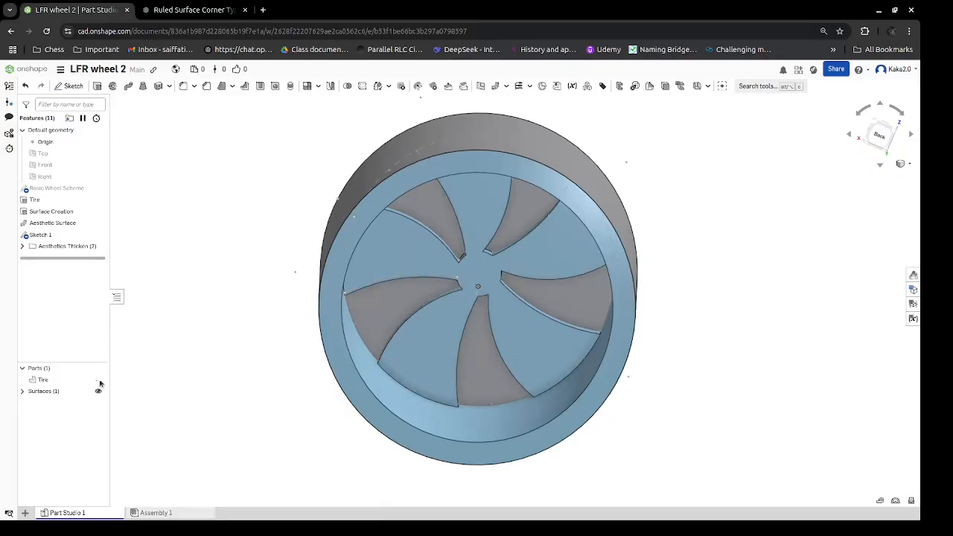
{"action": "left_click", "coordinate": [99, 381]}
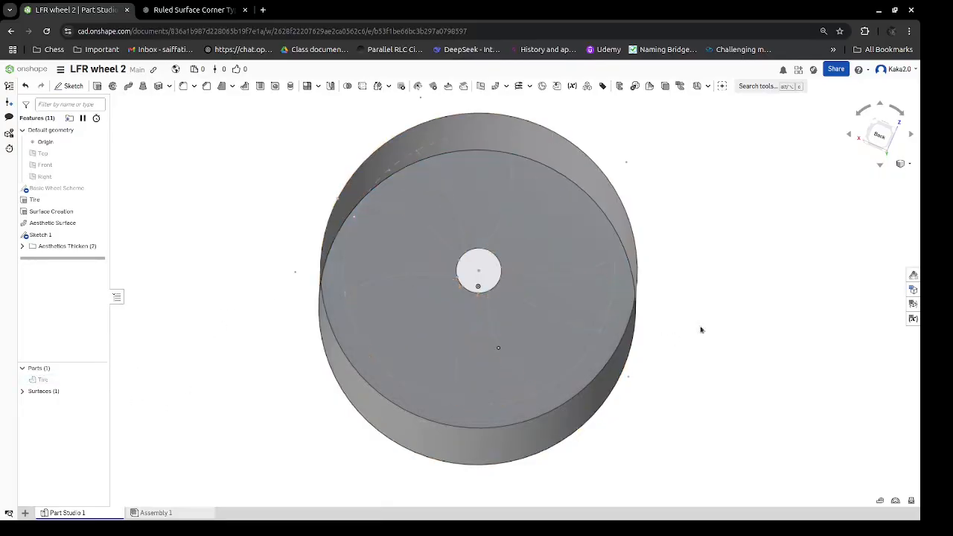
{"action": "right_click_drag", "start_coordinate": [699, 330], "coordinate": [780, 344]}
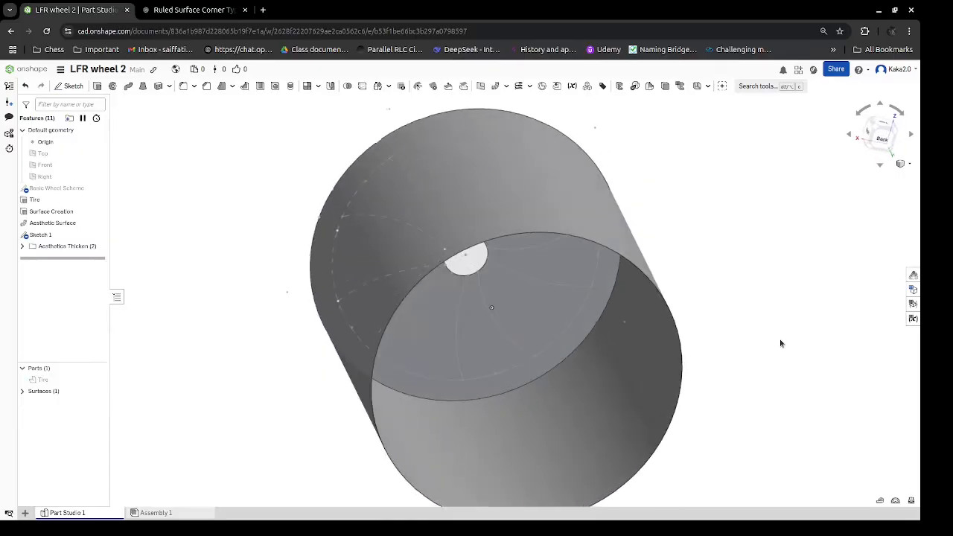
{"action": "left_click", "coordinate": [97, 233]}
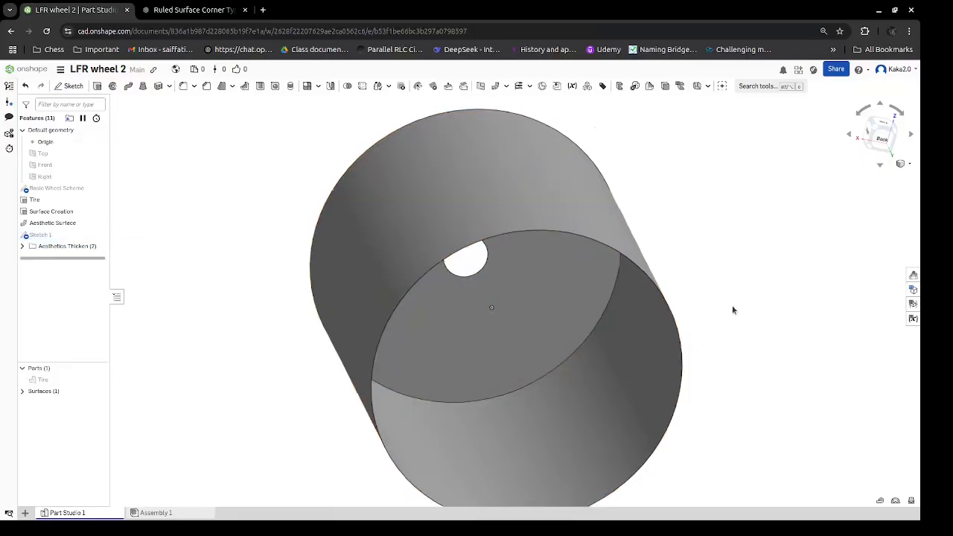
{"action": "mouse_move", "coordinate": [732, 310]}
{"action": "right_mouse_down"}
{"action": "mouse_move", "coordinate": [736, 297]}
{"action": "mouse_move", "coordinate": [759, 303]}
{"action": "mouse_move", "coordinate": [757, 321]}
{"action": "mouse_move", "coordinate": [706, 321]}
{"action": "mouse_move", "coordinate": [742, 308]}
{"action": "mouse_move", "coordinate": [733, 317]}
{"action": "right_mouse_up"}
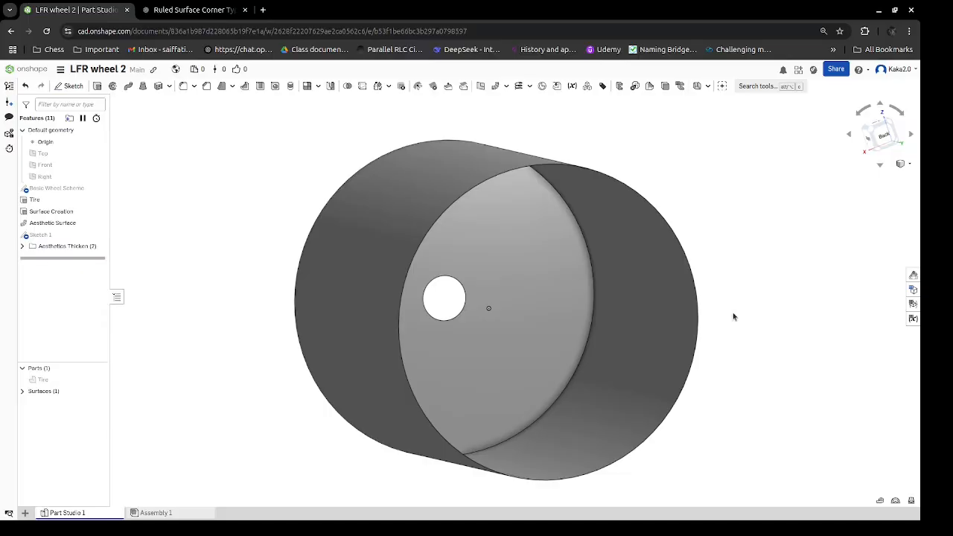
Show the Basic Wheel Scheme sketch and extrude its hexagon region around the keyed hole 6.1 mm as a new solid, with the direction flipped.
{"action": "left_click", "coordinate": [98, 189]}
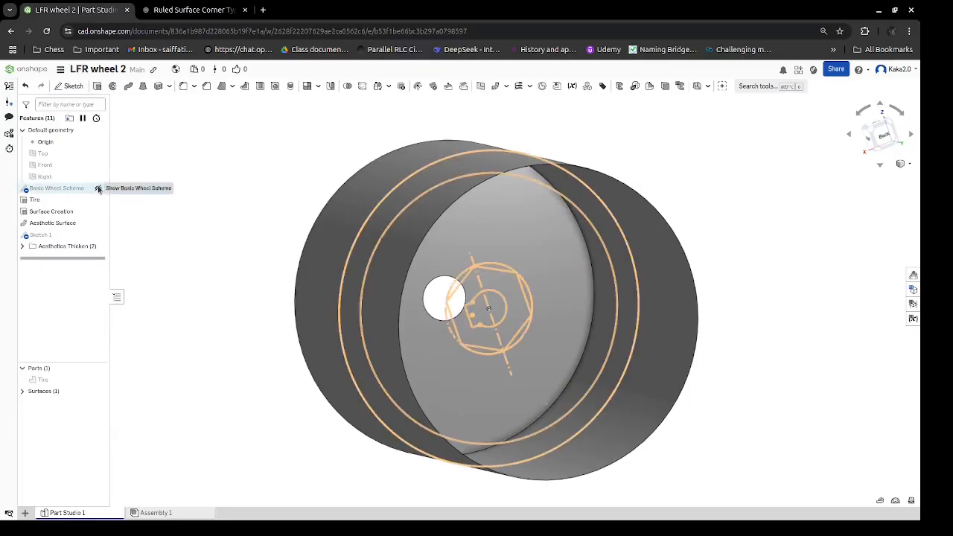
{"action": "left_click", "coordinate": [98, 188]}
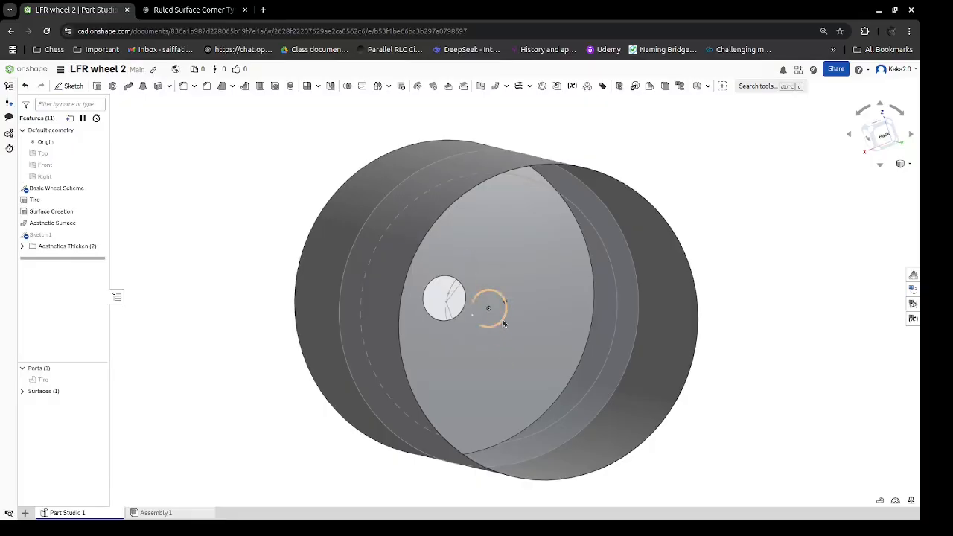
{"action": "left_click", "coordinate": [464, 325]}
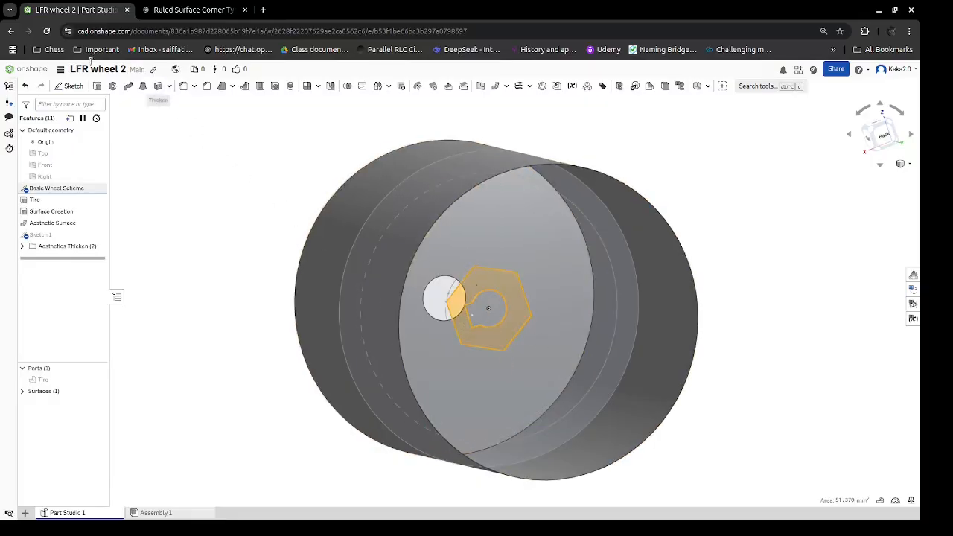
{"action": "left_click", "coordinate": [97, 86]}
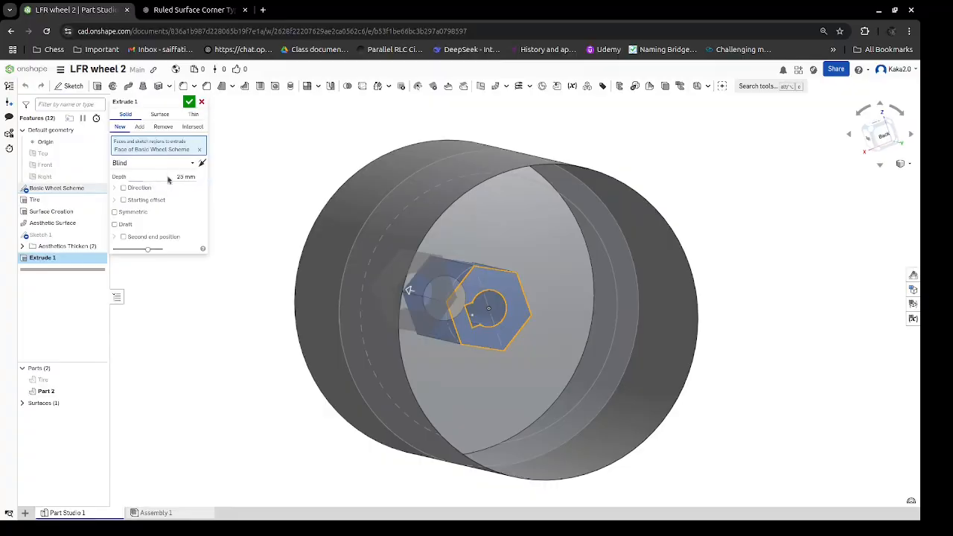
{"action": "left_click", "coordinate": [200, 163]}
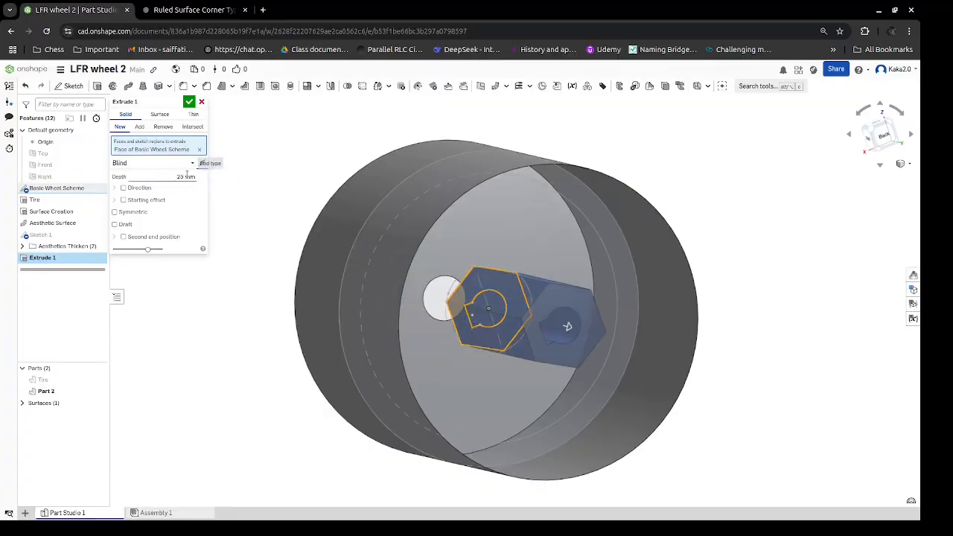
{"action": "left_click", "coordinate": [185, 176]}
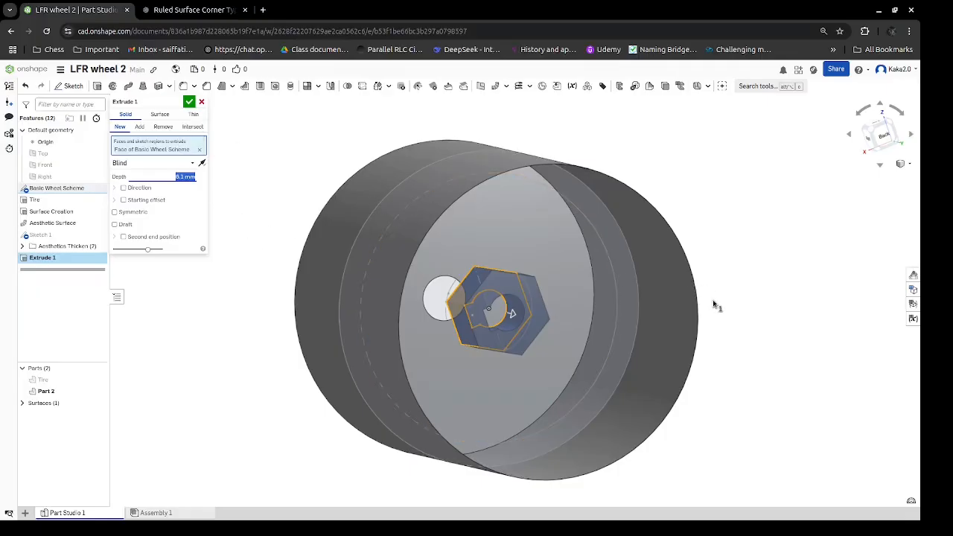
{"action": "mouse_move", "coordinate": [715, 305]}
{"action": "right_mouse_down"}
{"action": "mouse_move", "coordinate": [734, 284]}
{"action": "mouse_move", "coordinate": [734, 313]}
{"action": "mouse_move", "coordinate": [687, 343]}
{"action": "mouse_move", "coordinate": [698, 334]}
{"action": "mouse_move", "coordinate": [677, 335]}
{"action": "mouse_move", "coordinate": [715, 315]}
{"action": "mouse_move", "coordinate": [706, 317]}
{"action": "right_mouse_up"}
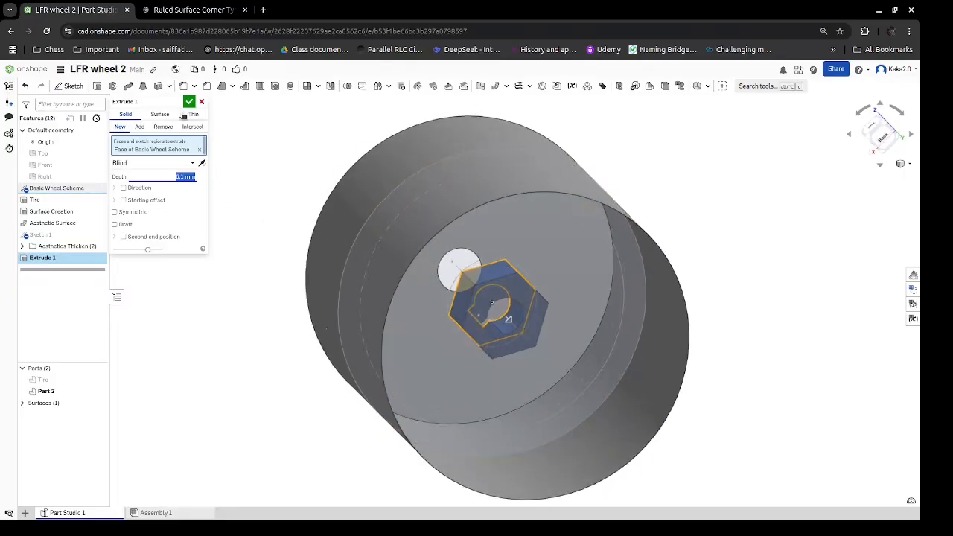
{"action": "left_click", "coordinate": [192, 102]}
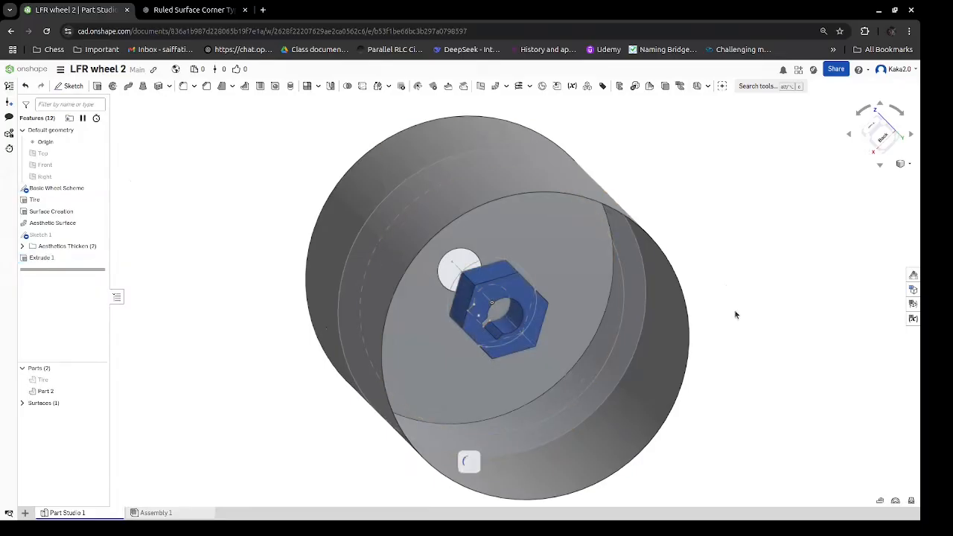
Inspect the hexagonal shaft hub and rename its extrude feature as Shaft and KeyShot Creation.
{"action": "right_click_drag", "start_coordinate": [754, 266], "coordinate": [764, 278]}
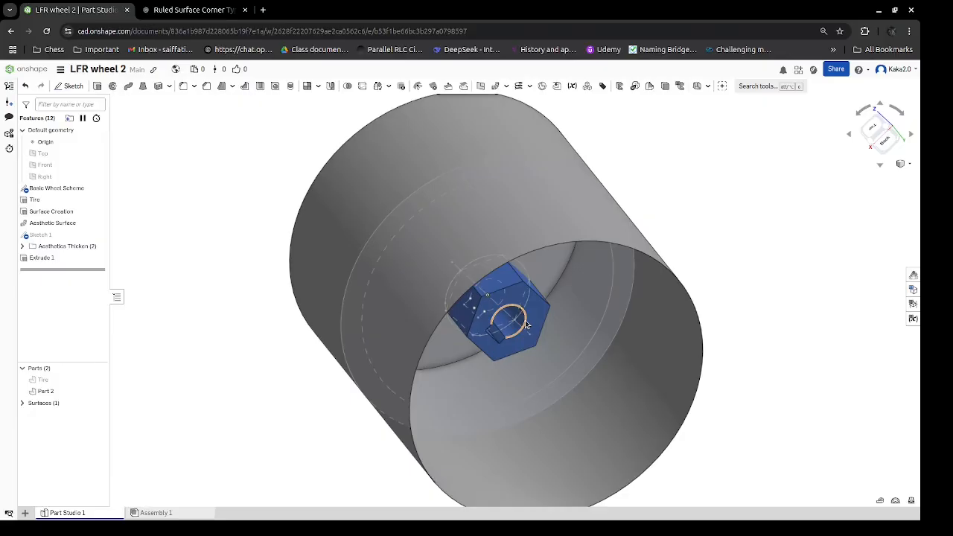
{"action": "right_click_drag", "start_coordinate": [827, 279], "coordinate": [874, 267]}
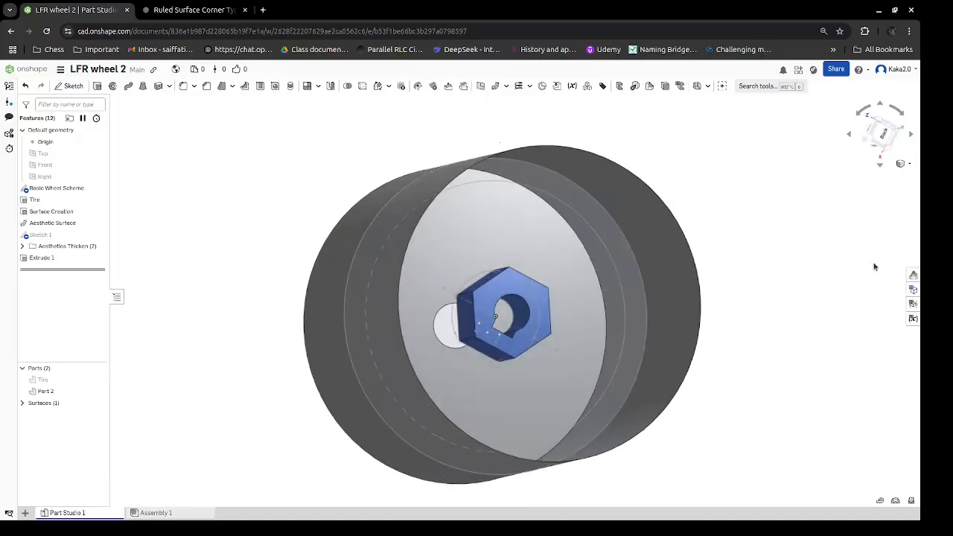
{"action": "left_click", "coordinate": [468, 320]}
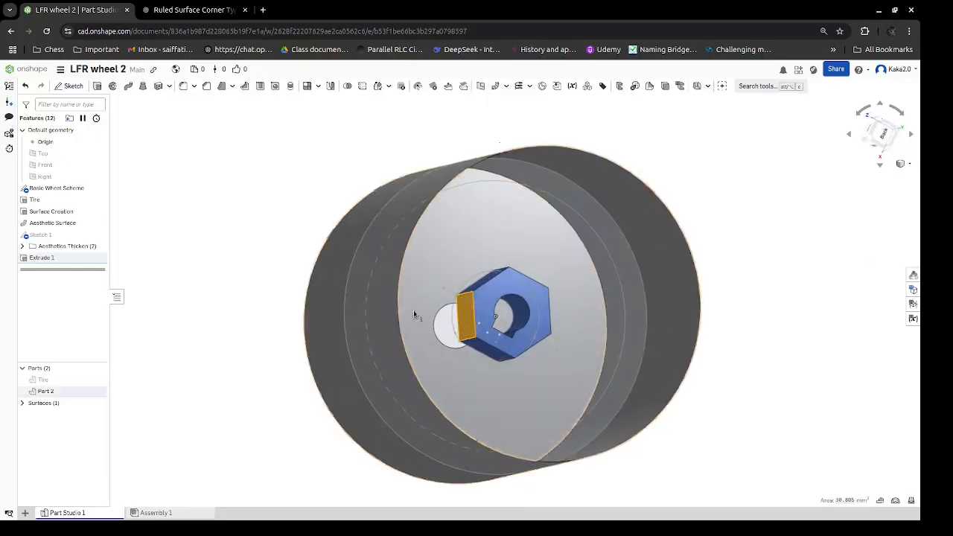
{"action": "left_click", "coordinate": [465, 317]}
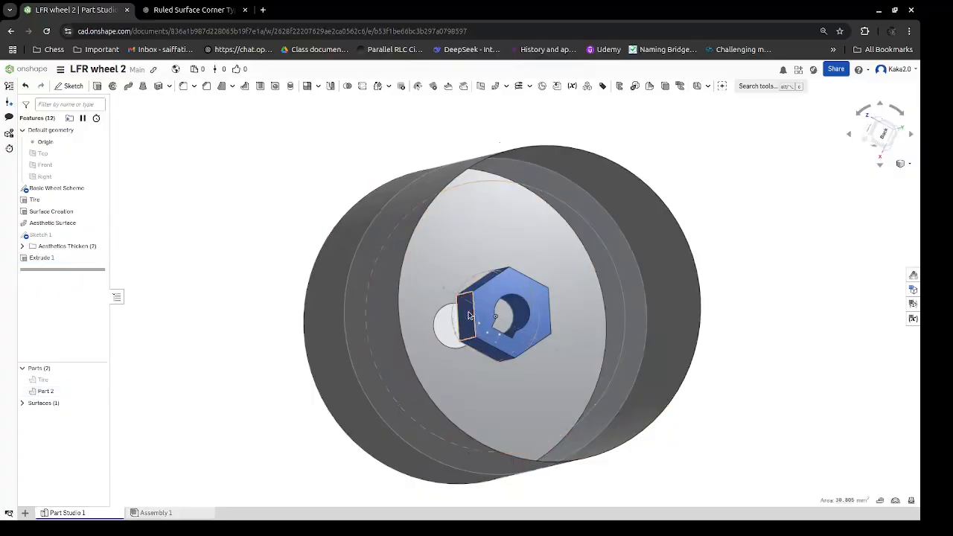
{"action": "right_click", "coordinate": [48, 265]}
{"action": "left_click", "coordinate": [76, 272]}
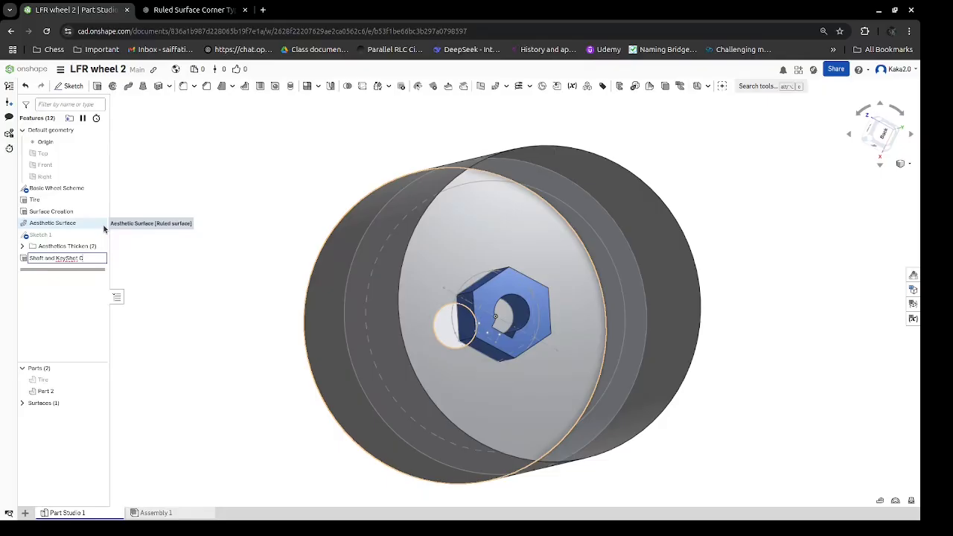
{"action": "key", "text": "Return"}
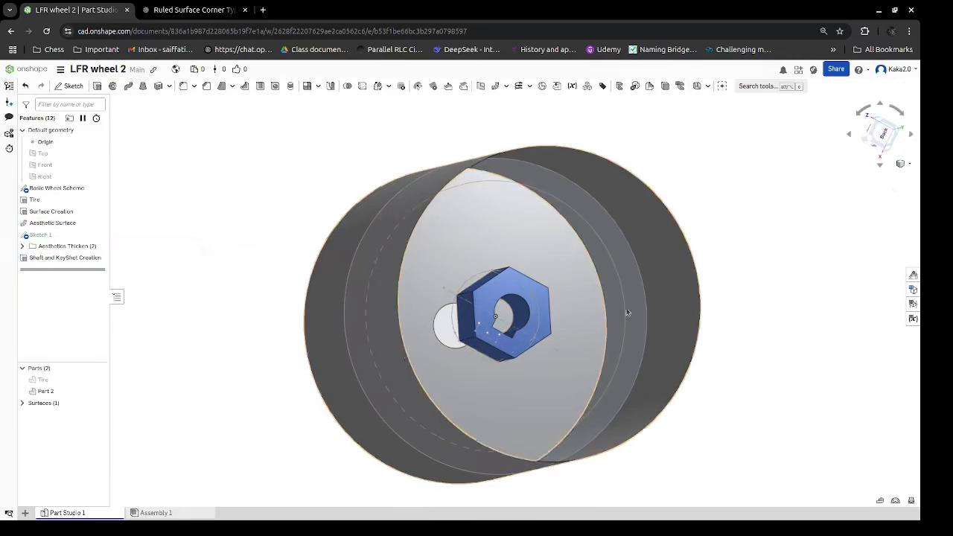
Hide the Basic Wheel Scheme sketch.
{"action": "left_click", "coordinate": [882, 130]}
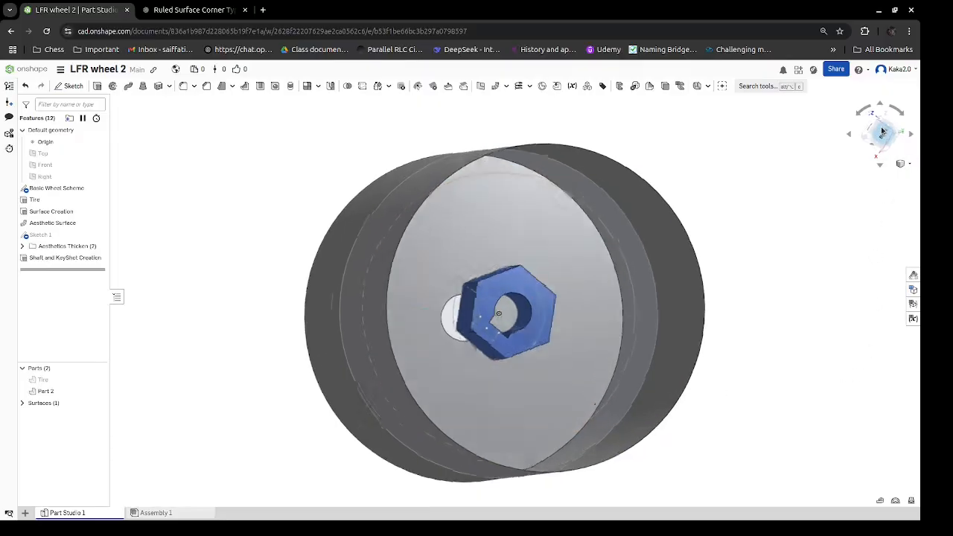
{"action": "right_click_drag", "start_coordinate": [770, 328], "coordinate": [795, 325]}
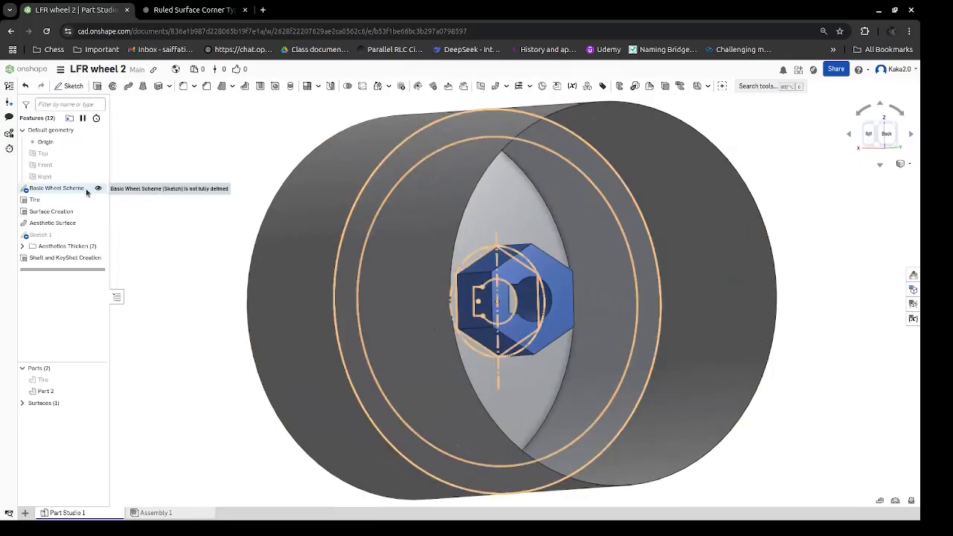
{"action": "left_click", "coordinate": [101, 188]}
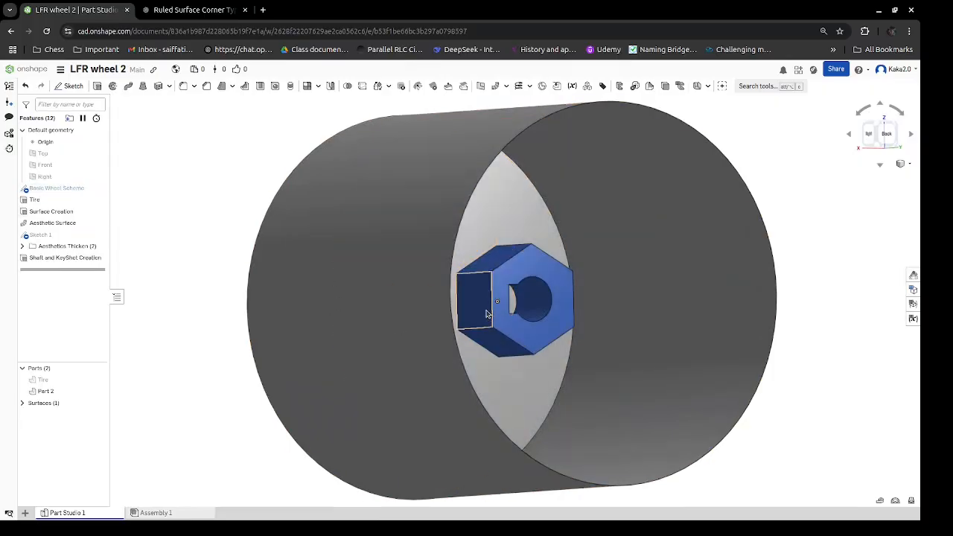
Extrude one flat side face of the hexagonal hub with Add, Up to face, ending at the outer cylindrical face of Surface Creation.
{"action": "left_click", "coordinate": [486, 314]}
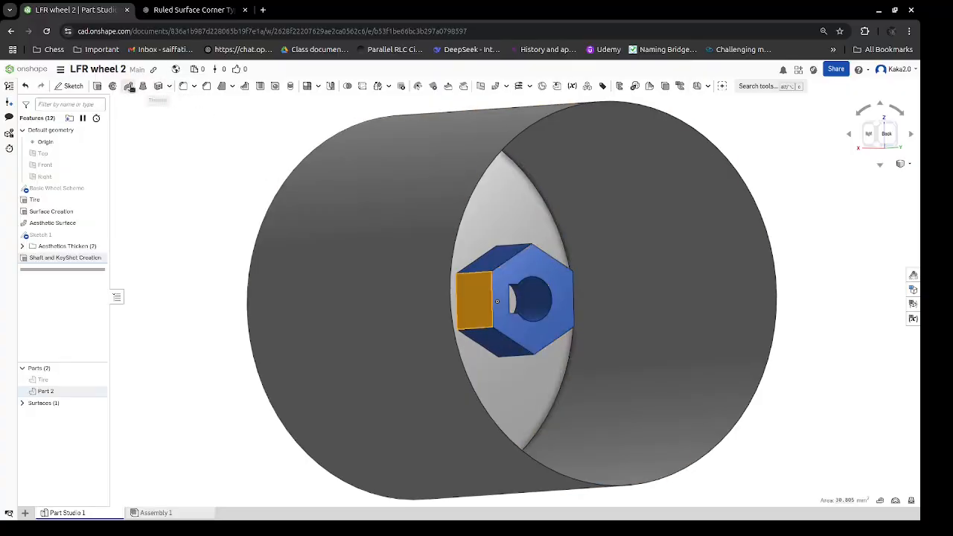
{"action": "left_click", "coordinate": [97, 86]}
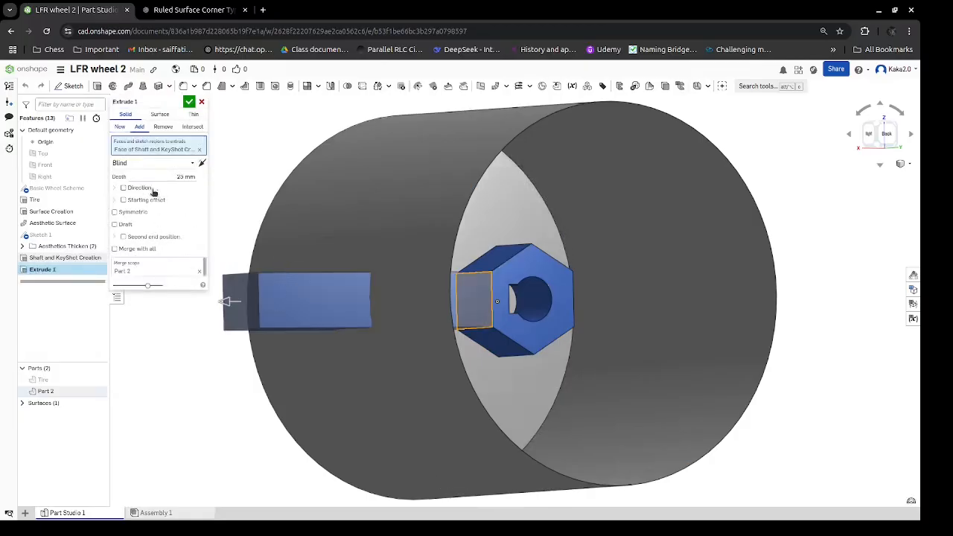
{"action": "left_click", "coordinate": [188, 164]}
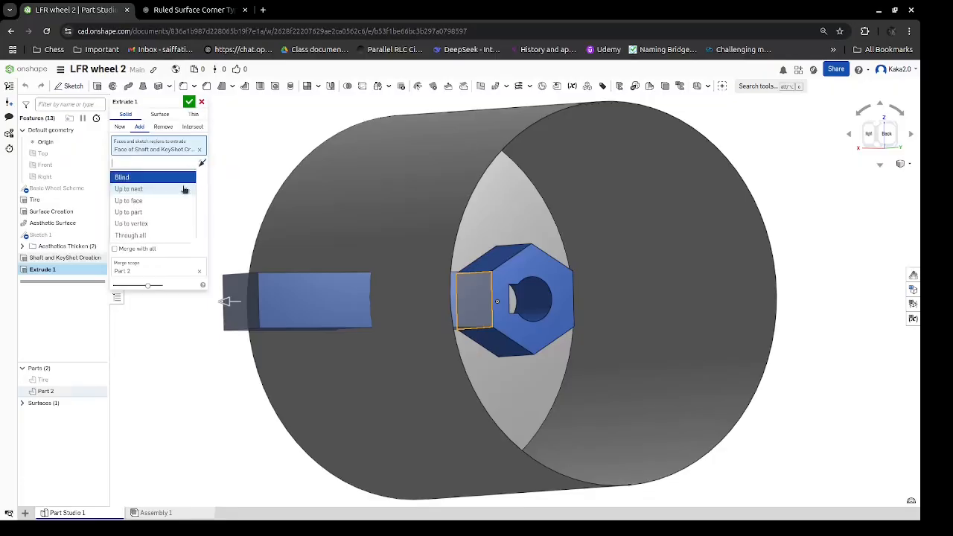
{"action": "left_click", "coordinate": [180, 201]}
{"action": "left_click", "coordinate": [393, 218]}
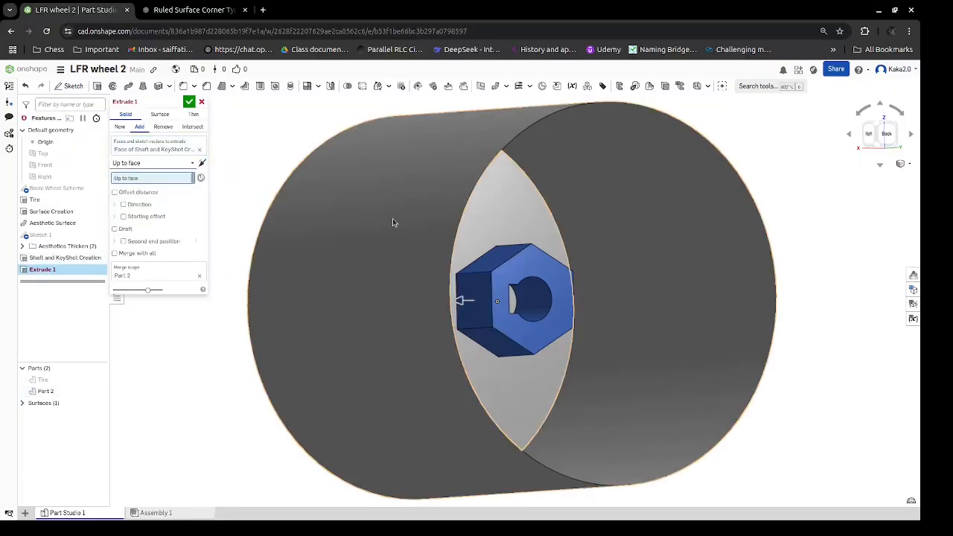
{"action": "right_click_drag", "start_coordinate": [842, 292], "coordinate": [821, 292]}
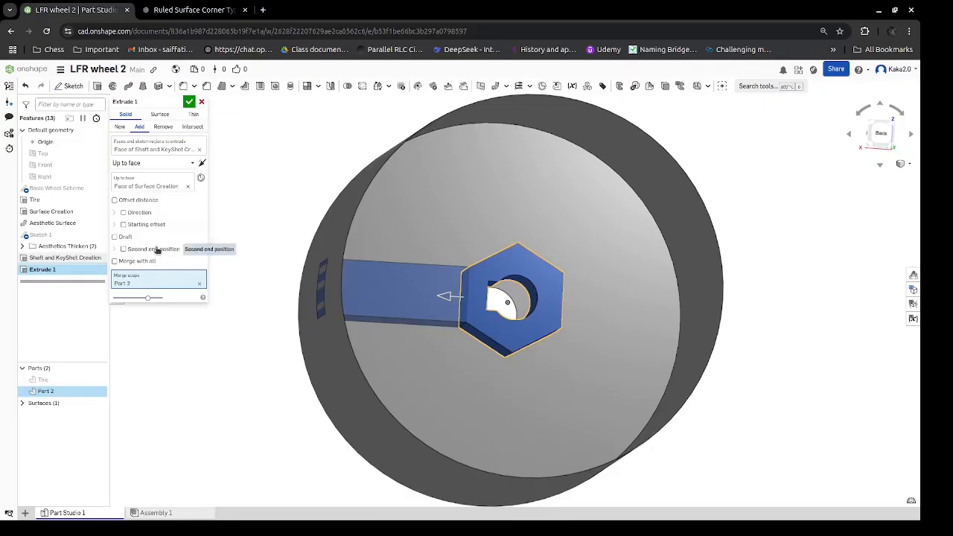
Try the Merge with all and Offset distance options on the arm extrusion, and switch both off again.
{"action": "left_click", "coordinate": [130, 262]}
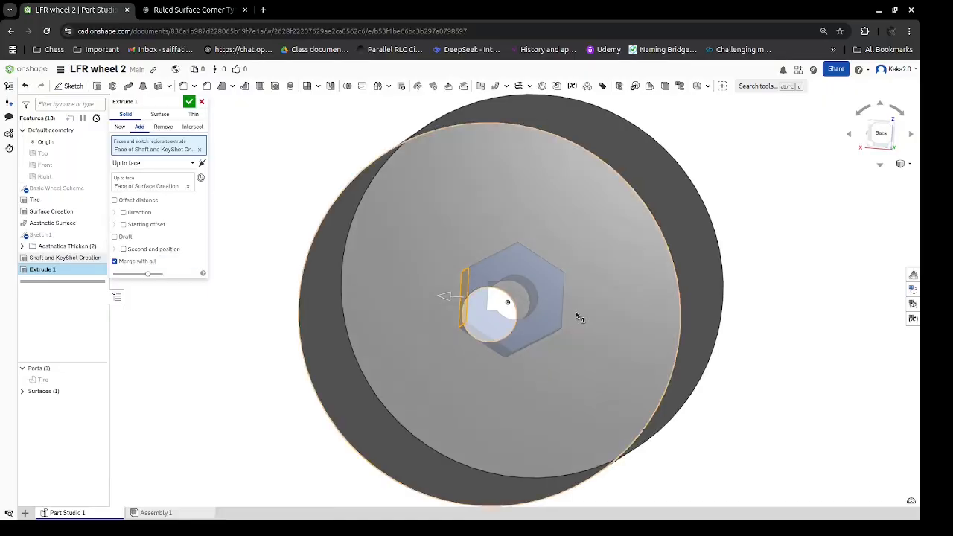
{"action": "left_click", "coordinate": [126, 262]}
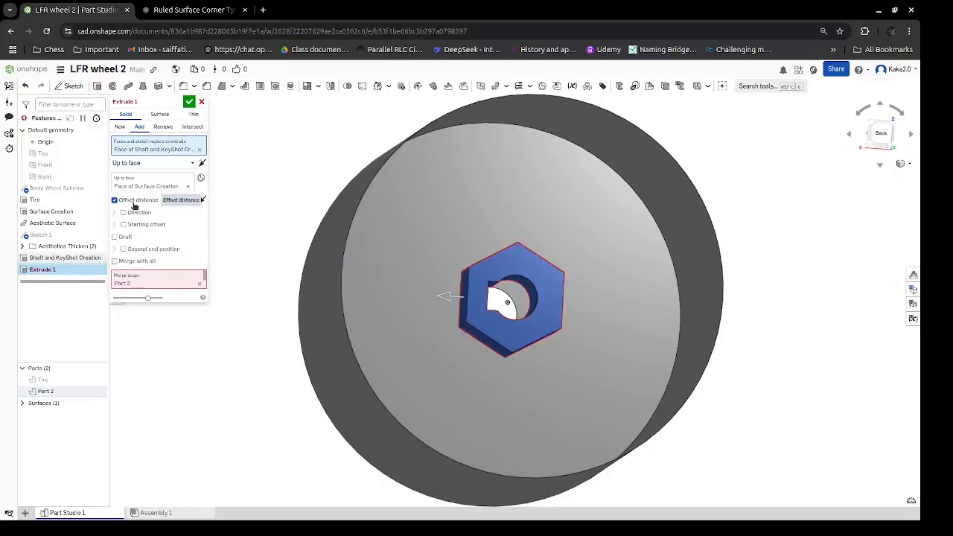
{"action": "left_click", "coordinate": [134, 205]}
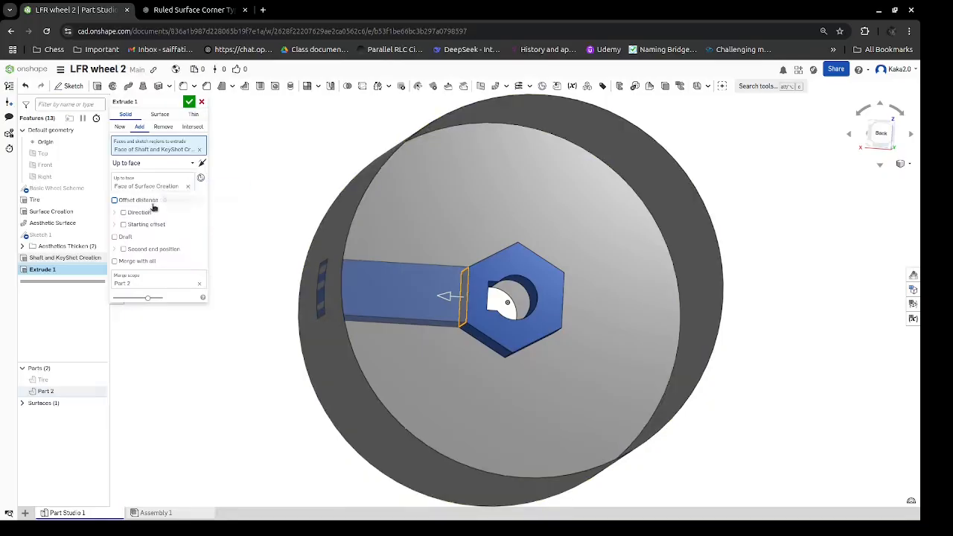
Add a 5° draft in the opposite direction so the arm extrusion tapers outward, accept it, and rename the feature as Load Distributor.
{"action": "left_click", "coordinate": [123, 237]}
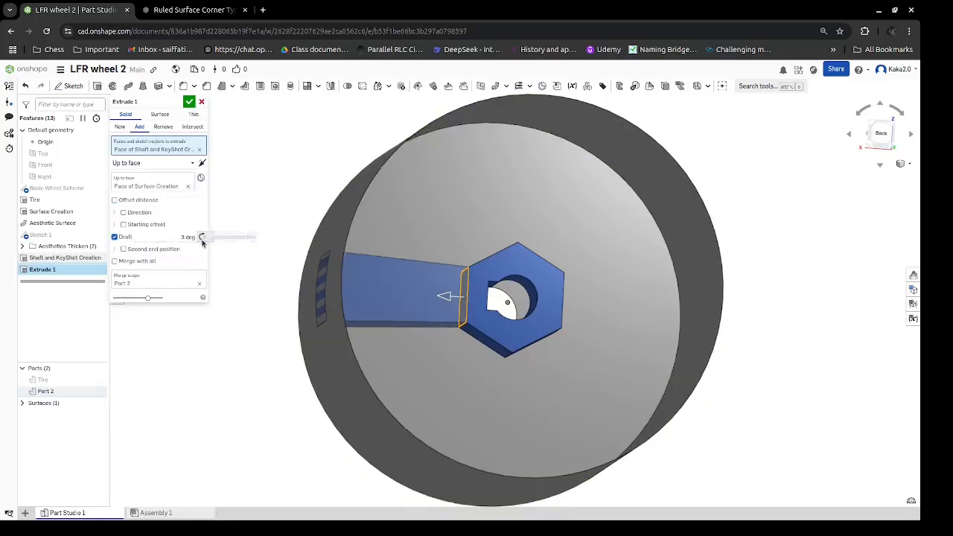
{"action": "left_click", "coordinate": [201, 237]}
{"action": "left_click", "coordinate": [188, 237]}
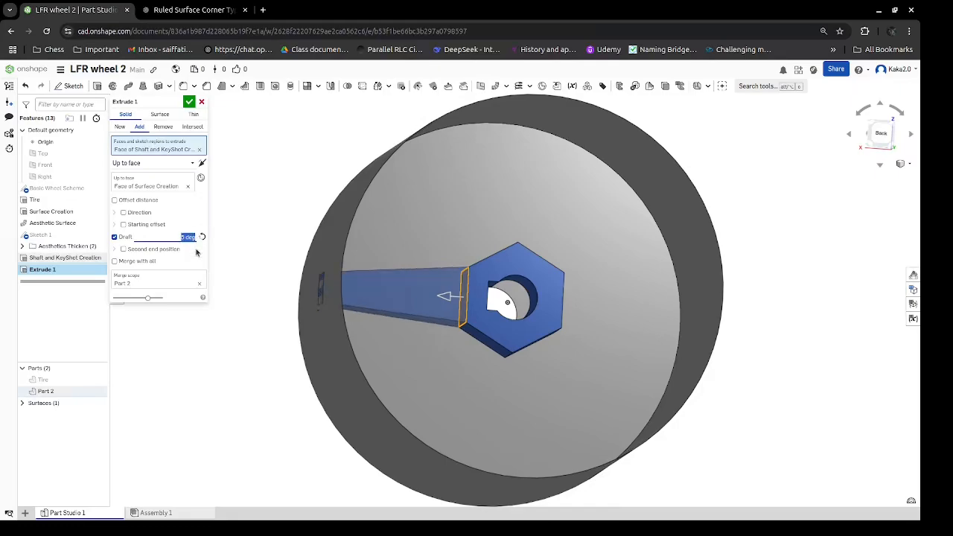
{"action": "right_click_drag", "start_coordinate": [763, 289], "coordinate": [753, 291]}
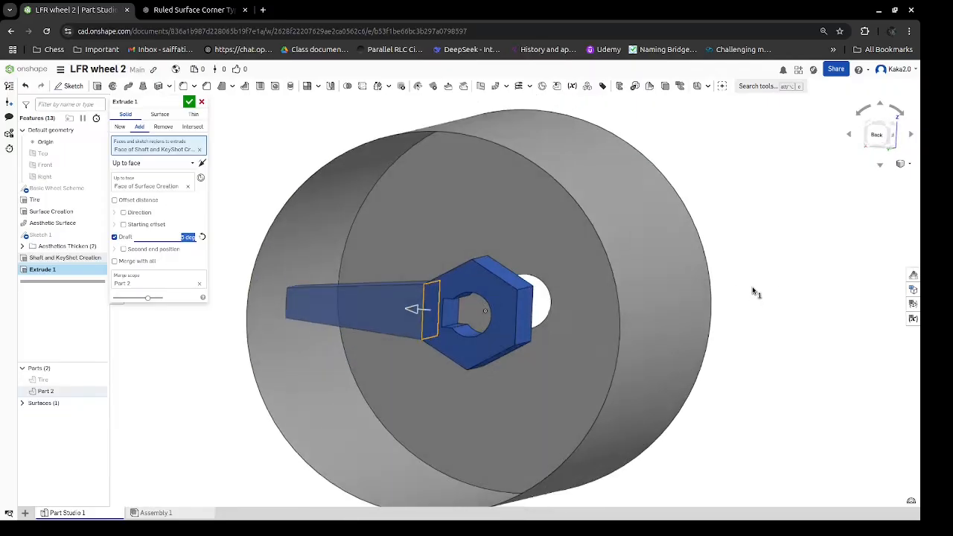
{"action": "left_click", "coordinate": [190, 102]}
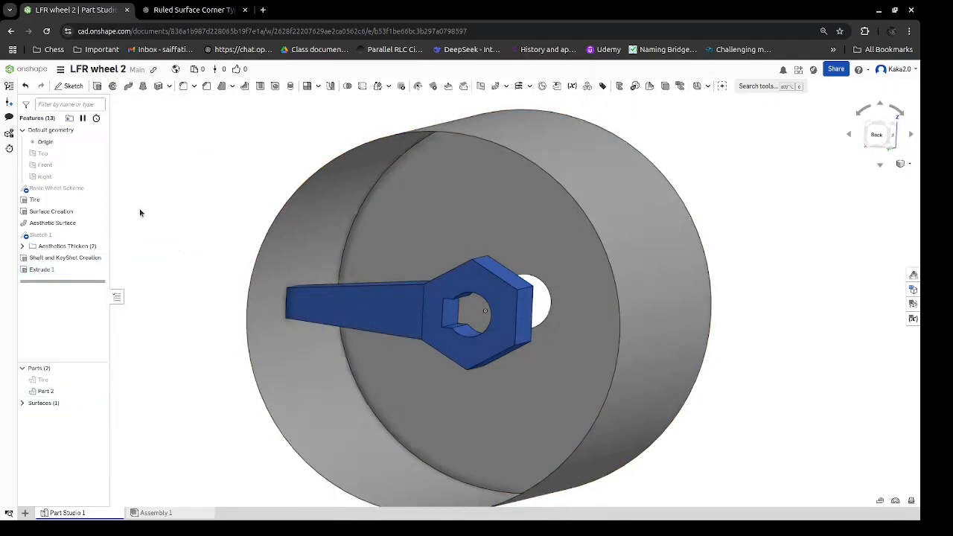
{"action": "right_click_drag", "start_coordinate": [140, 208], "coordinate": [143, 210]}
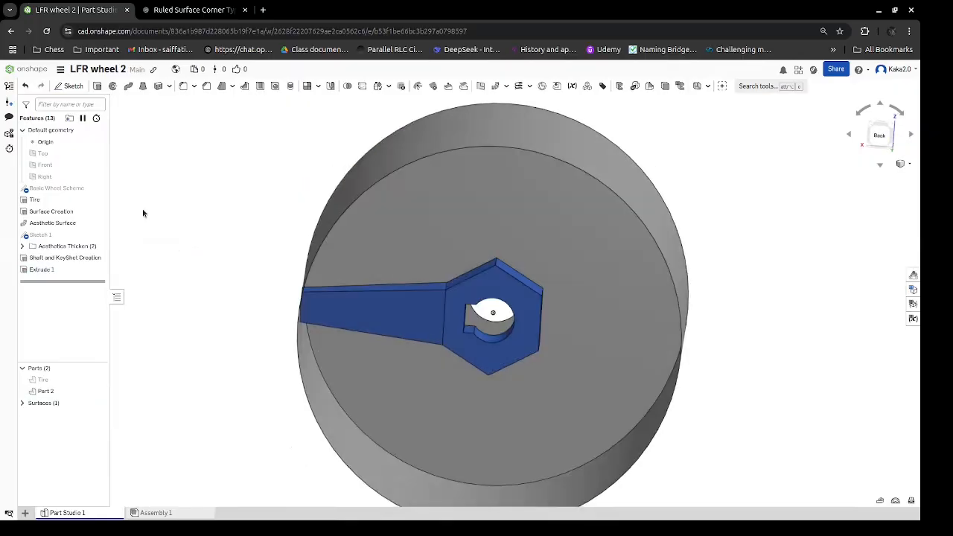
{"action": "right_click", "coordinate": [41, 271]}
{"action": "left_click", "coordinate": [61, 280]}
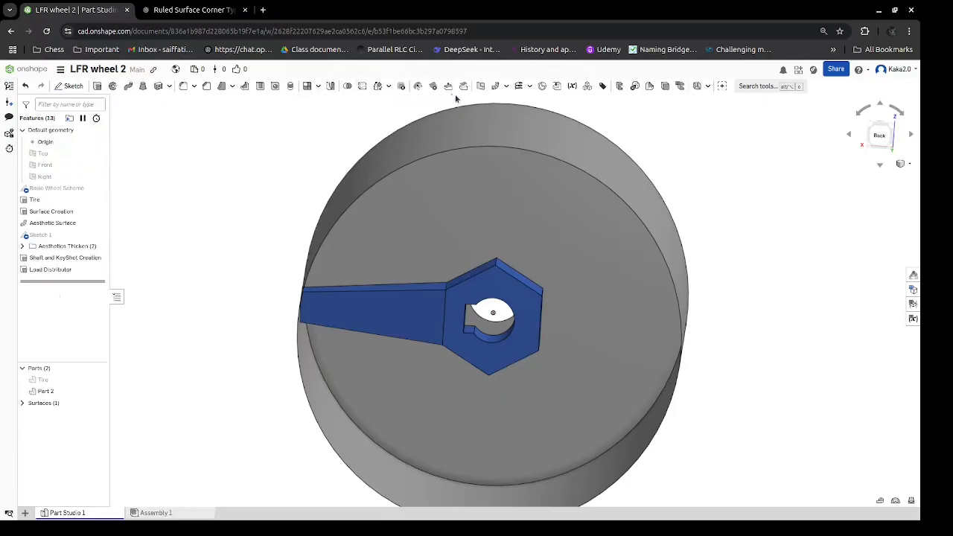
Set up a circular feature pattern of Load Distributor around the circular edge of Surface Creation over 360 degrees.
{"action": "left_click", "coordinate": [307, 85]}
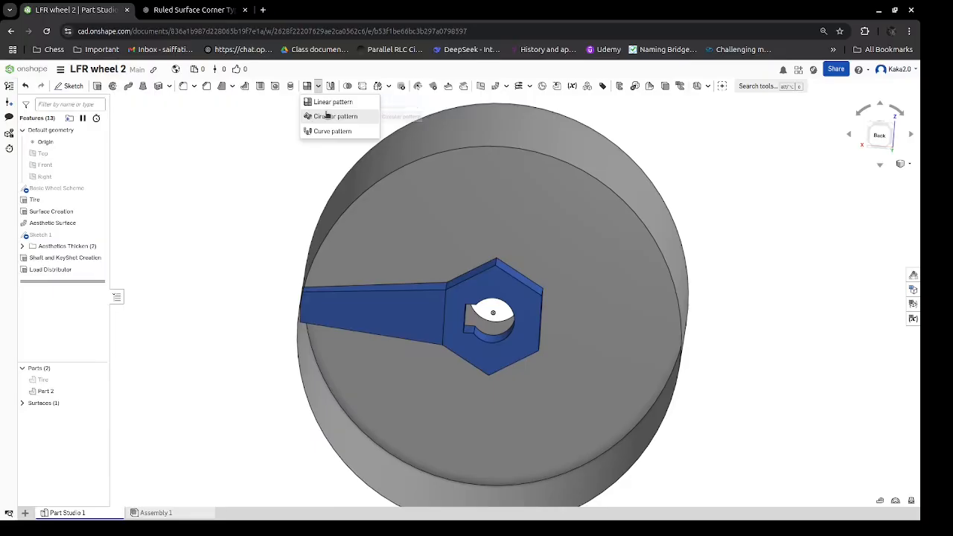
{"action": "left_click", "coordinate": [321, 115]}
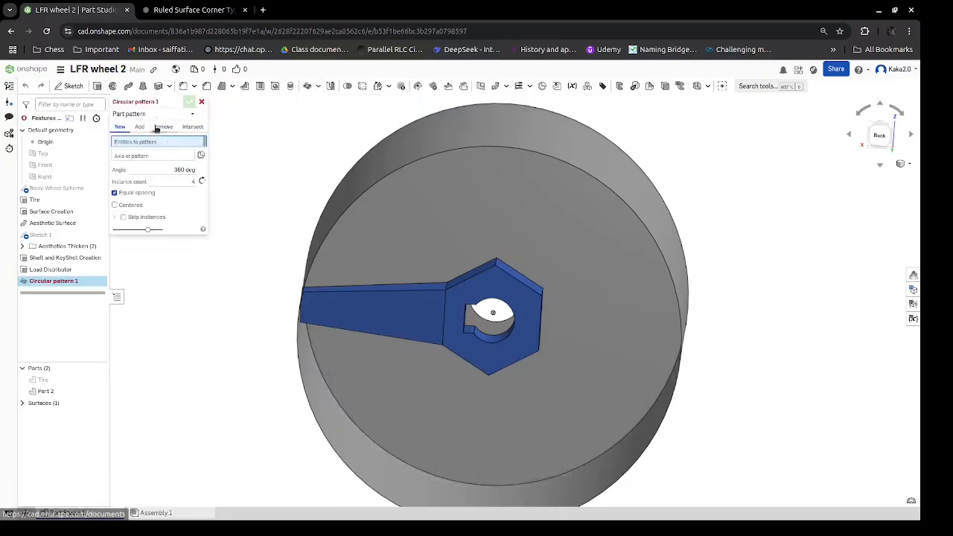
{"action": "left_click", "coordinate": [163, 114]}
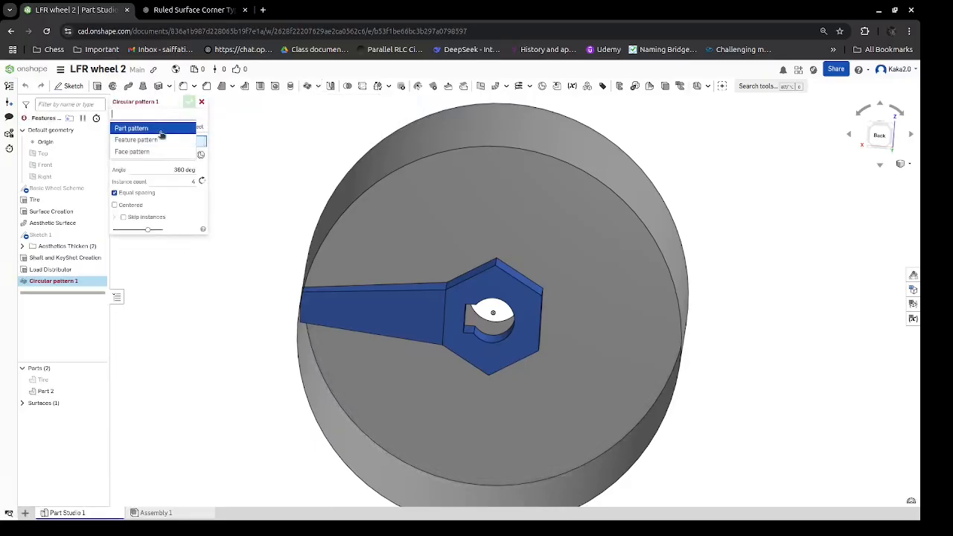
{"action": "left_click", "coordinate": [161, 139]}
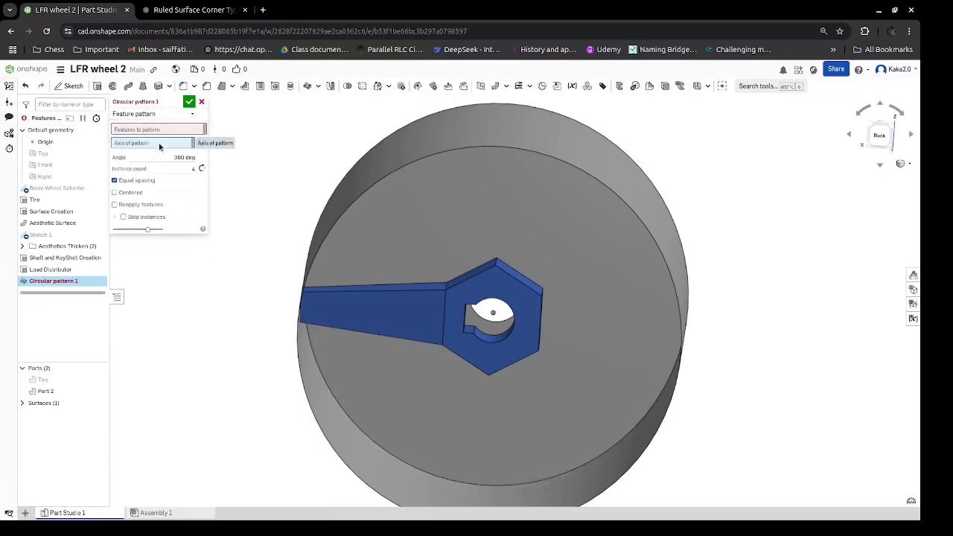
{"action": "left_click", "coordinate": [393, 172]}
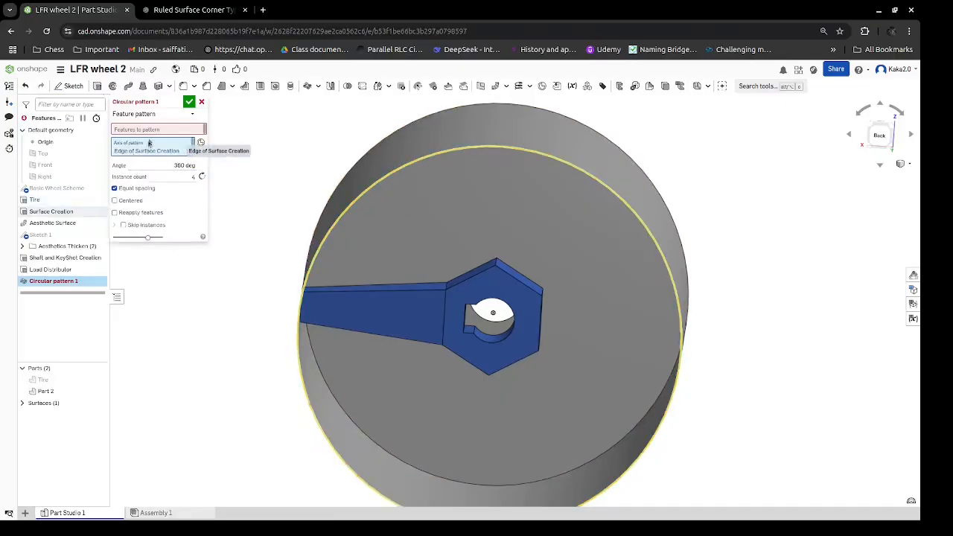
{"action": "left_click", "coordinate": [64, 271]}
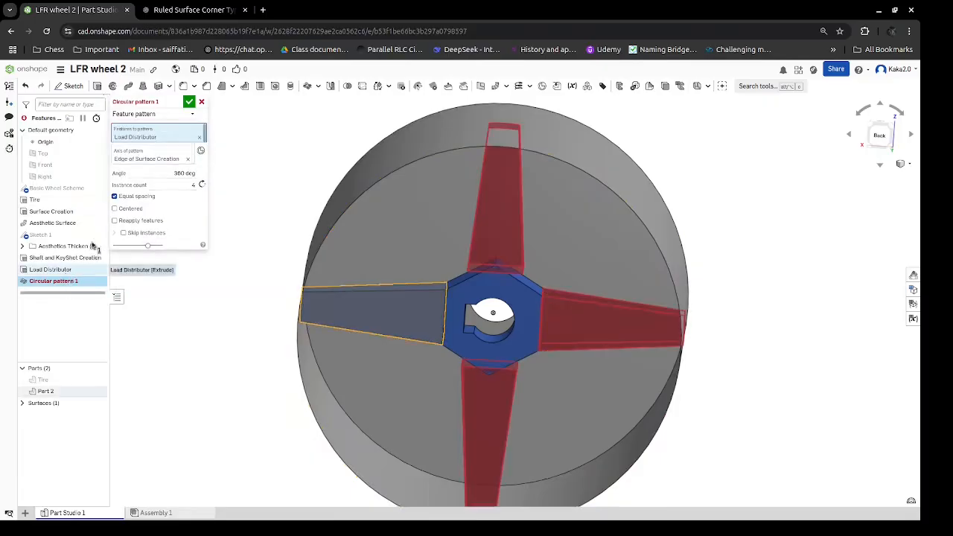
Enable Reapply features on the circular pattern, try Skip instances and Centered, set the instance count to 6, and accept it.
{"action": "left_click", "coordinate": [114, 221]}
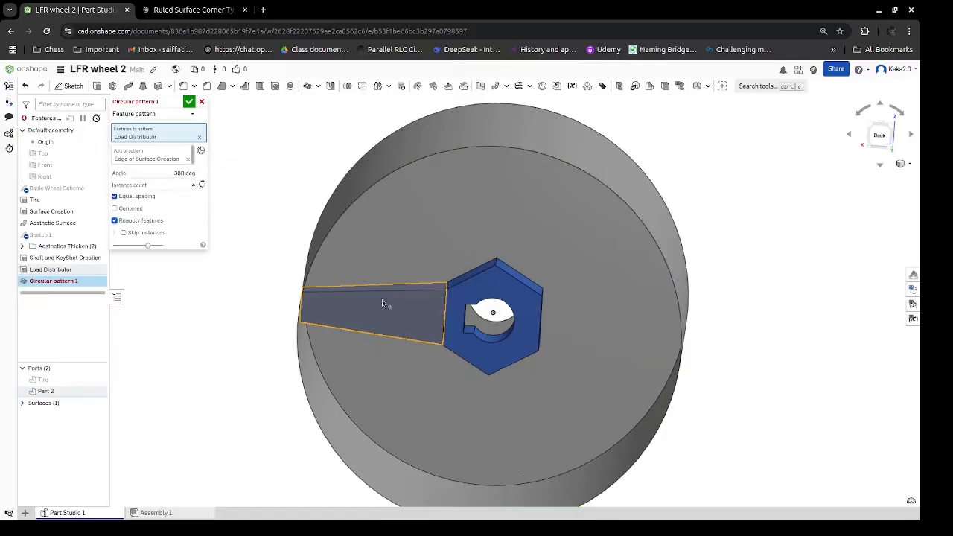
{"action": "left_click", "coordinate": [116, 221]}
{"action": "left_click", "coordinate": [123, 232]}
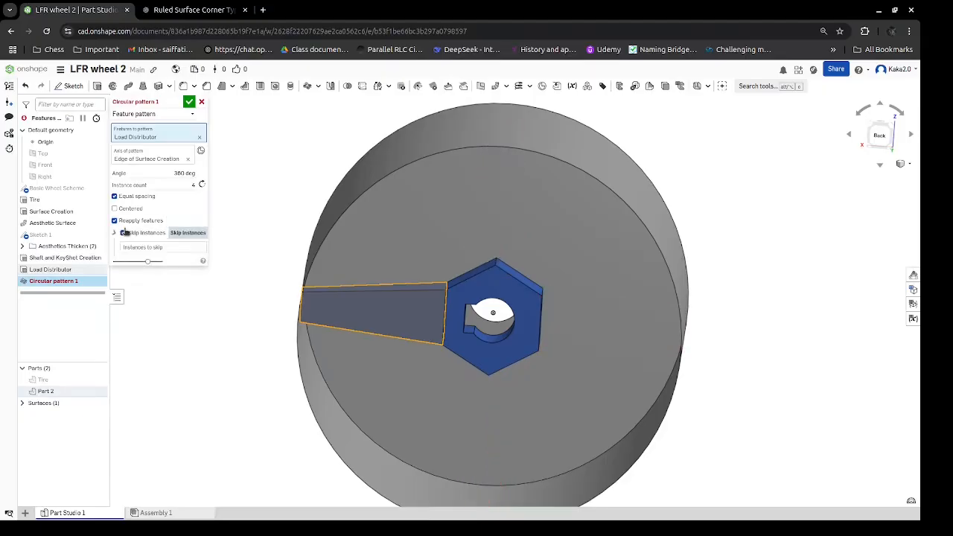
{"action": "left_click", "coordinate": [124, 233]}
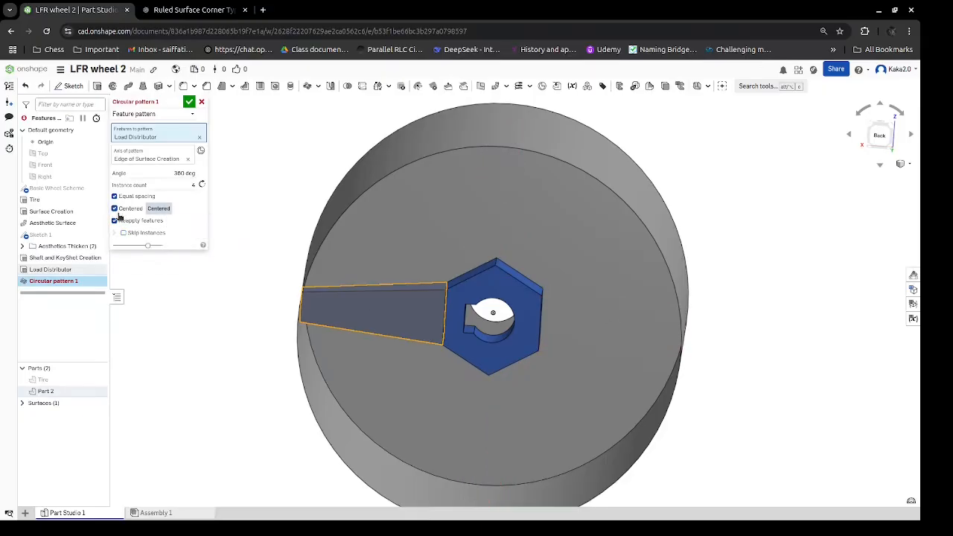
{"action": "left_click", "coordinate": [192, 185]}
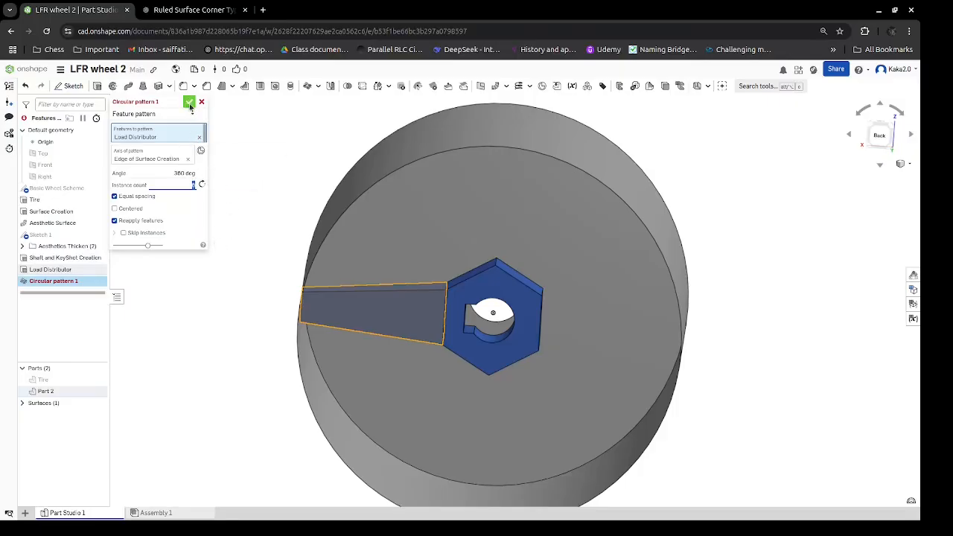
{"action": "left_click", "coordinate": [189, 102]}
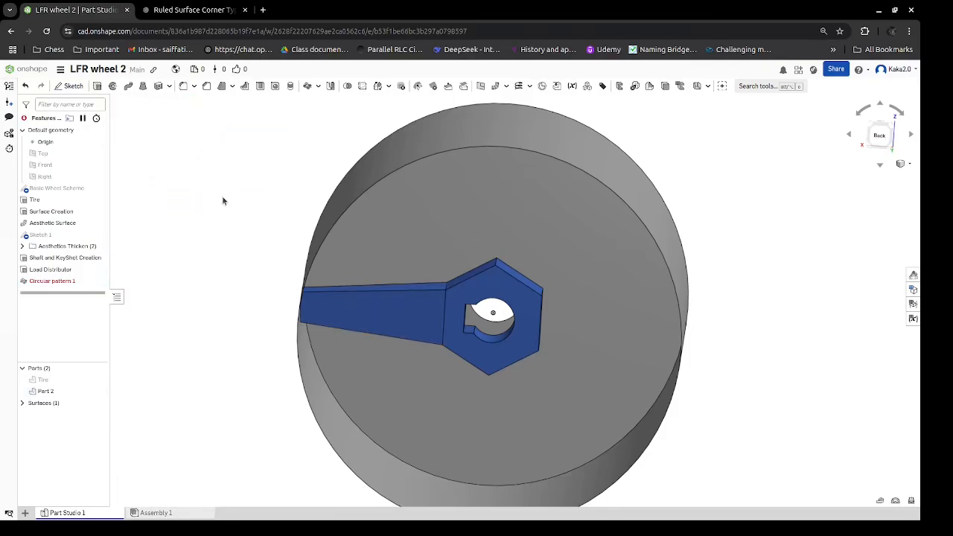
Reopen the circular pattern, reselect the Surface Creation edge as axis with the feature selection cleared, and show the Tire part.
{"action": "double_click", "coordinate": [77, 283]}
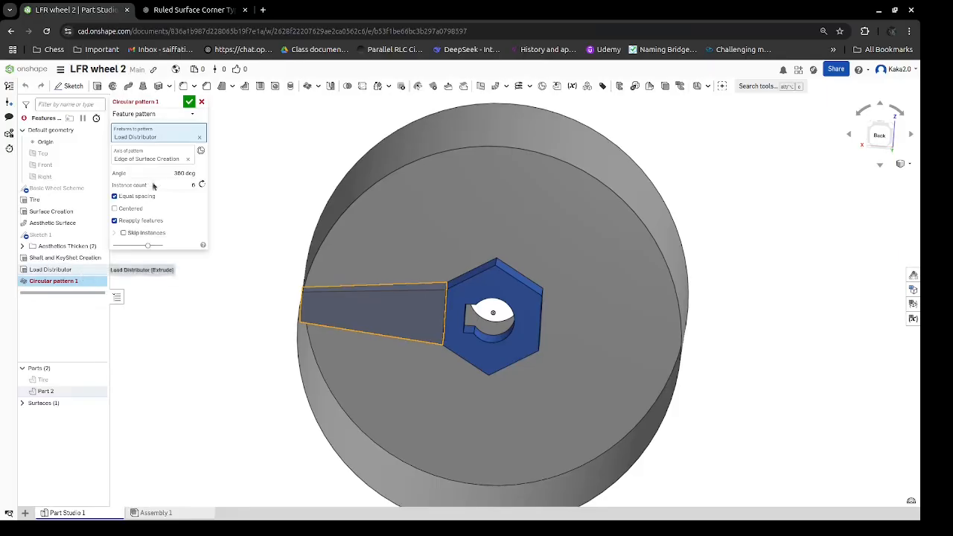
{"action": "left_click", "coordinate": [187, 161]}
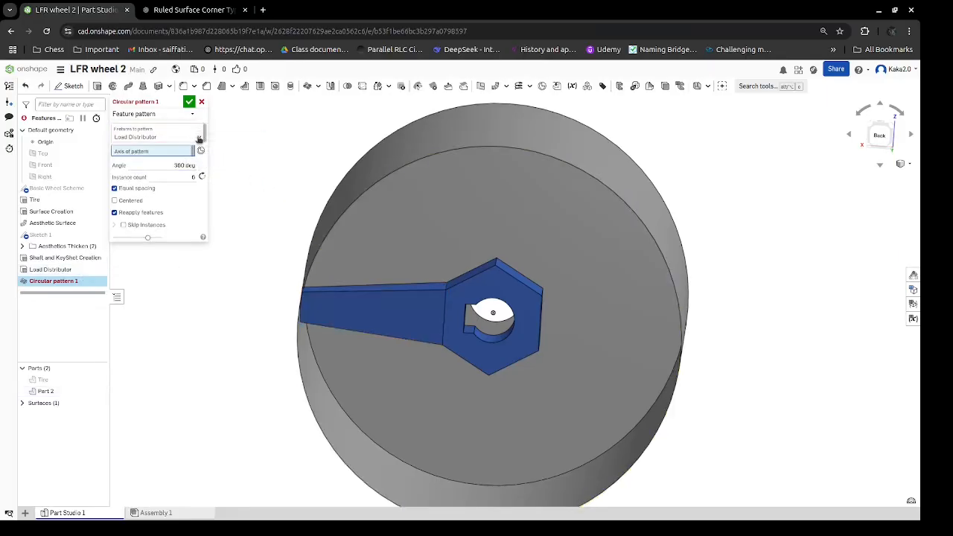
{"action": "left_click", "coordinate": [429, 160]}
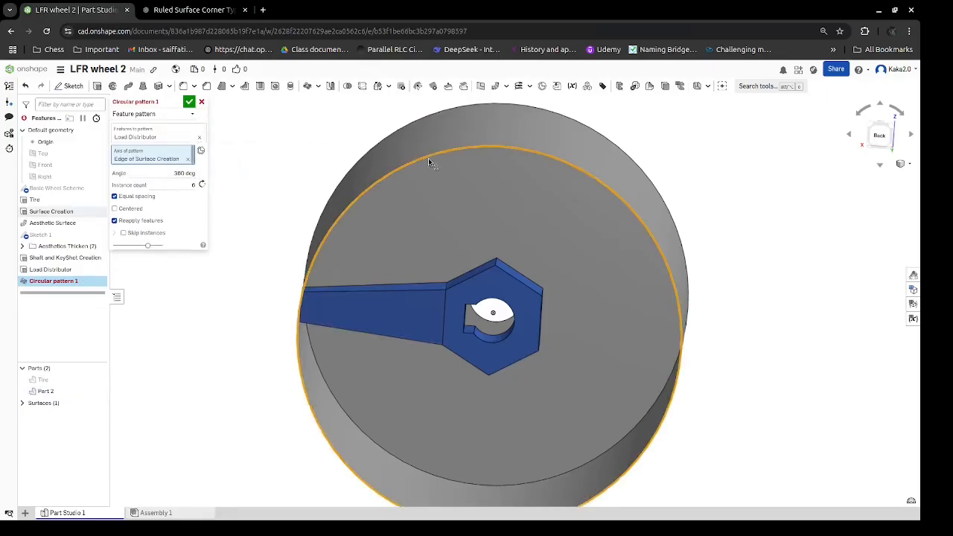
{"action": "left_click", "coordinate": [198, 137]}
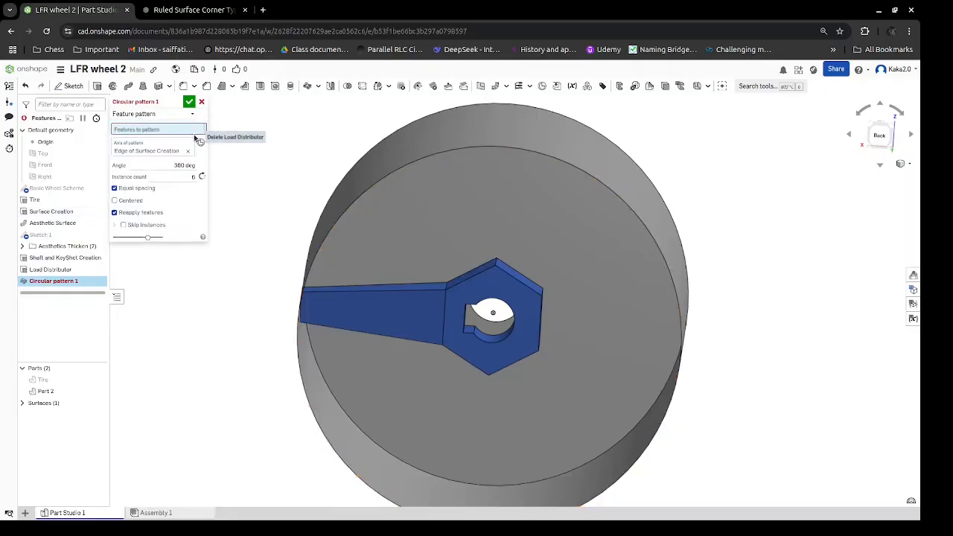
{"action": "left_click", "coordinate": [99, 380]}
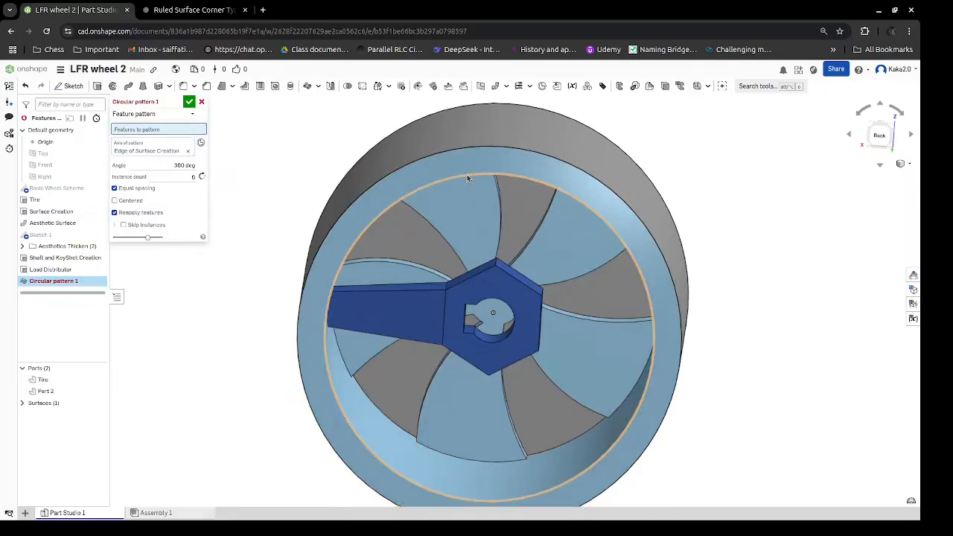
Reselect Load Distributor as the feature to pattern, change the axis to the Tire's inner circular edge, and accept the circular pattern.
{"action": "left_click", "coordinate": [475, 149]}
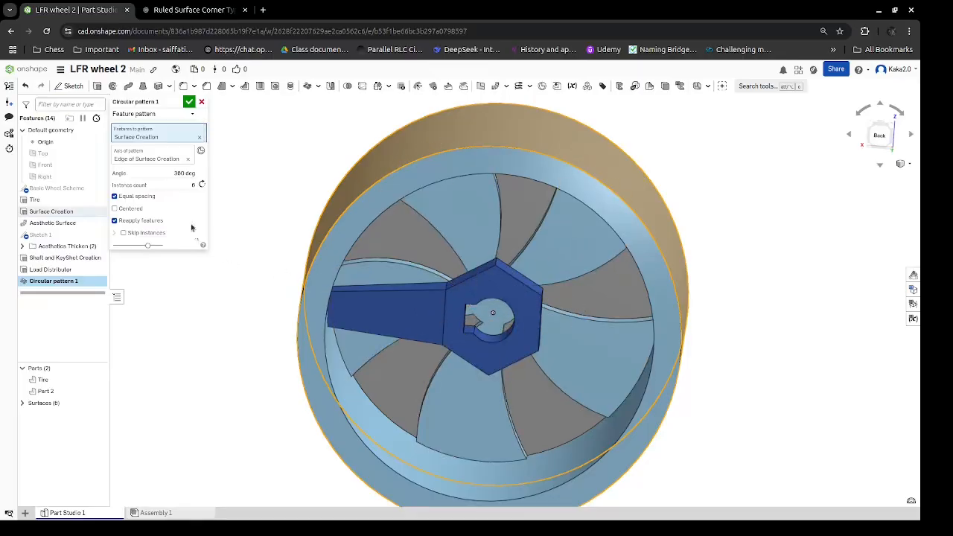
{"action": "left_click", "coordinate": [198, 138]}
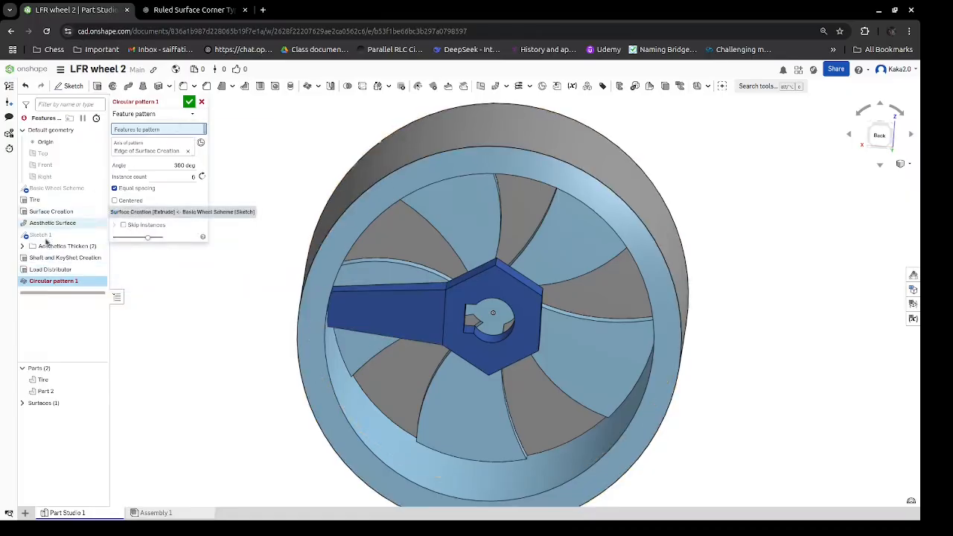
{"action": "left_click", "coordinate": [47, 271]}
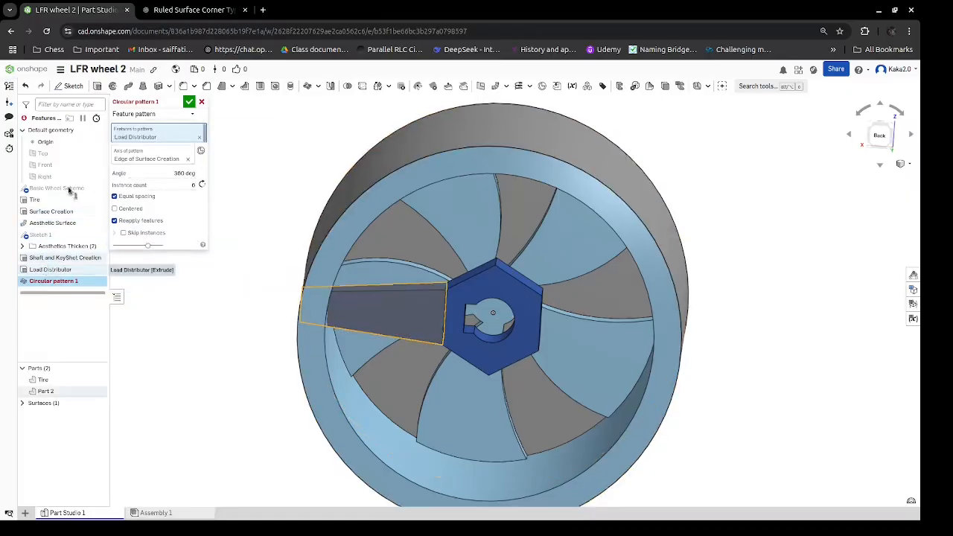
{"action": "left_click", "coordinate": [187, 158]}
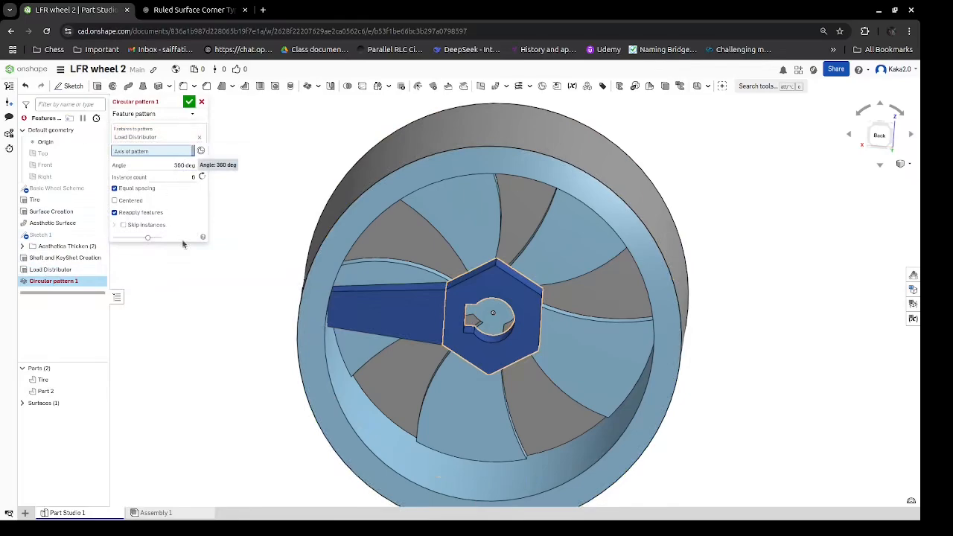
{"action": "left_click", "coordinate": [415, 194]}
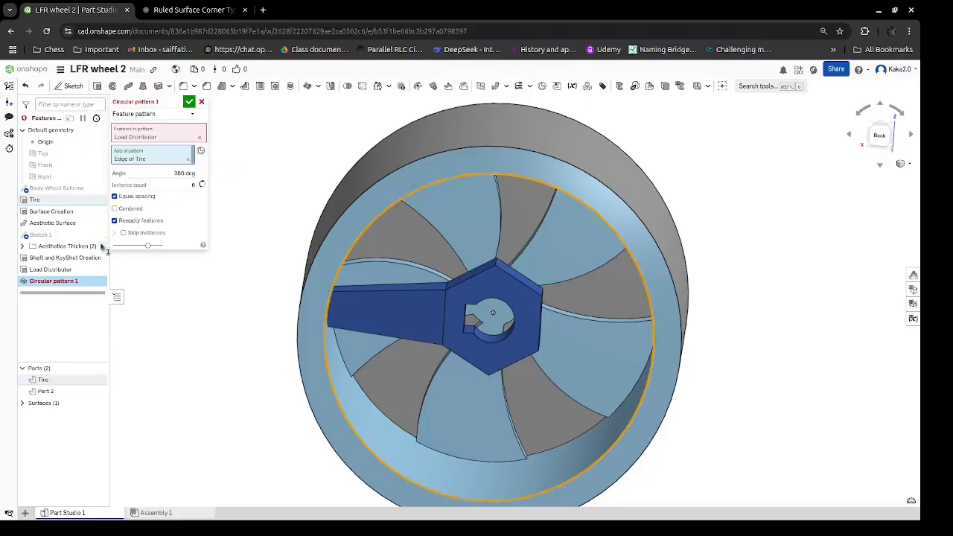
{"action": "left_click", "coordinate": [199, 138]}
{"action": "left_click", "coordinate": [190, 102]}
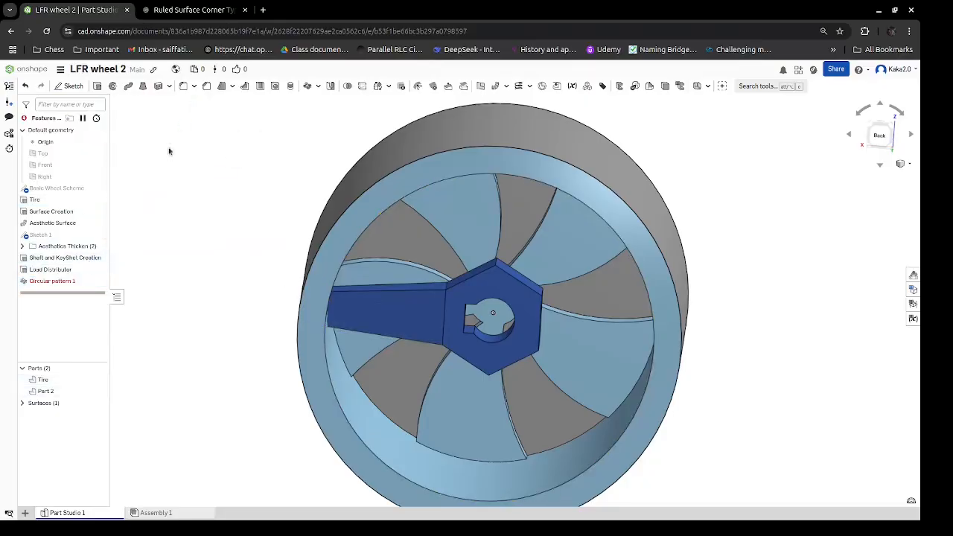
Edit the Load Distributor extrusion so its Up to face end is the inner cylindrical face of the Tire.
{"action": "double_click", "coordinate": [77, 271]}
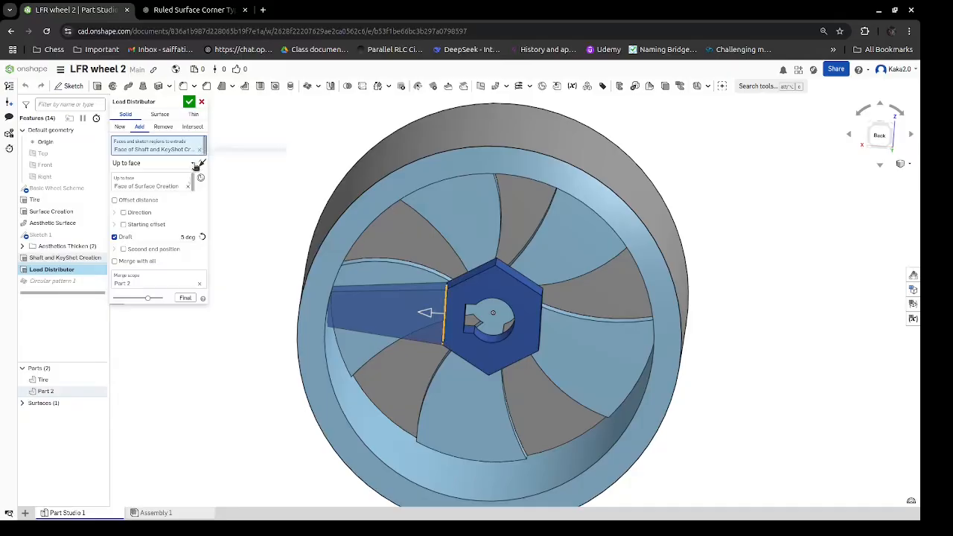
{"action": "left_click", "coordinate": [187, 187]}
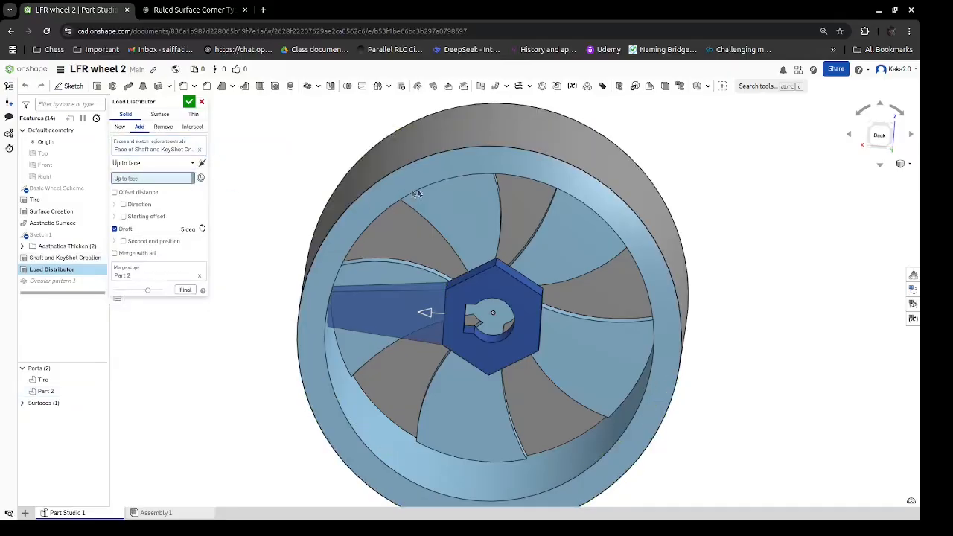
{"action": "left_click", "coordinate": [425, 188]}
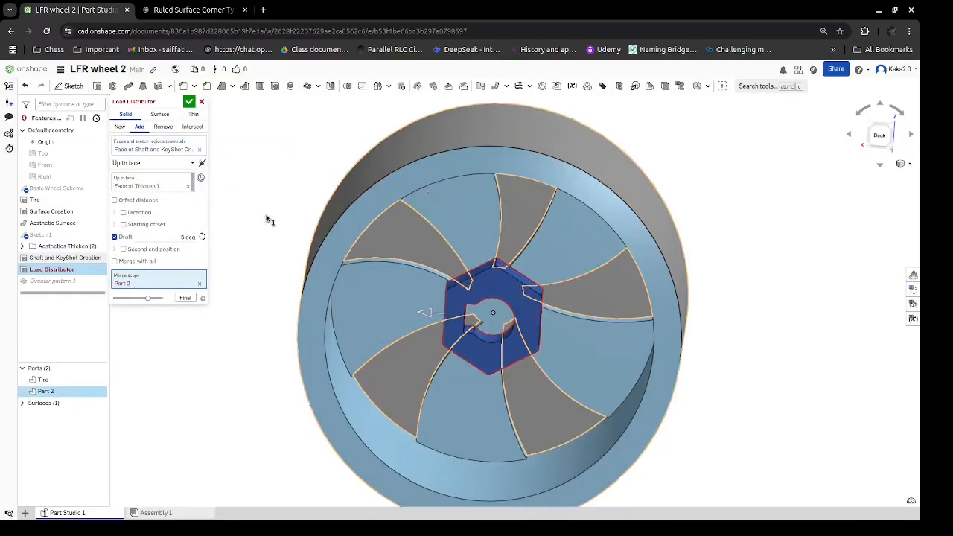
{"action": "left_click", "coordinate": [188, 186]}
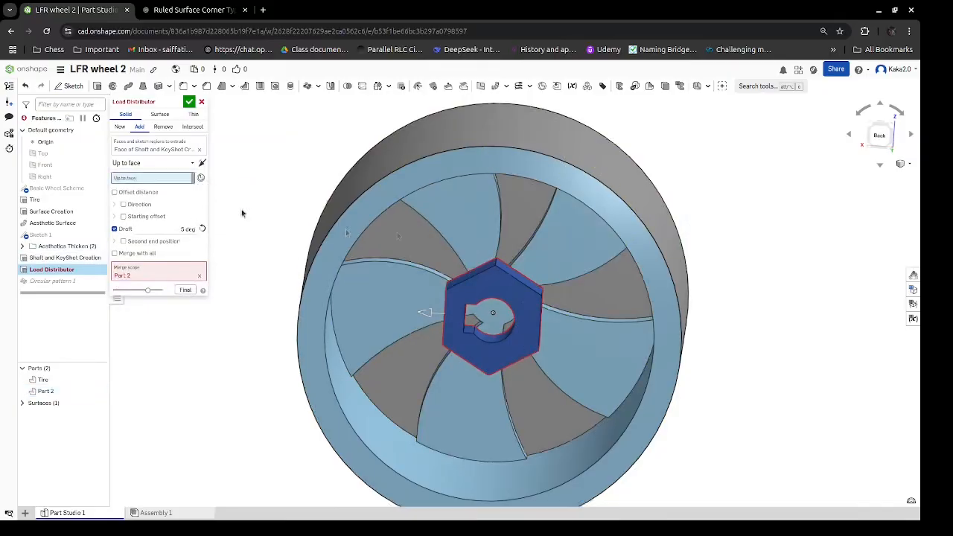
{"action": "left_click", "coordinate": [436, 183]}
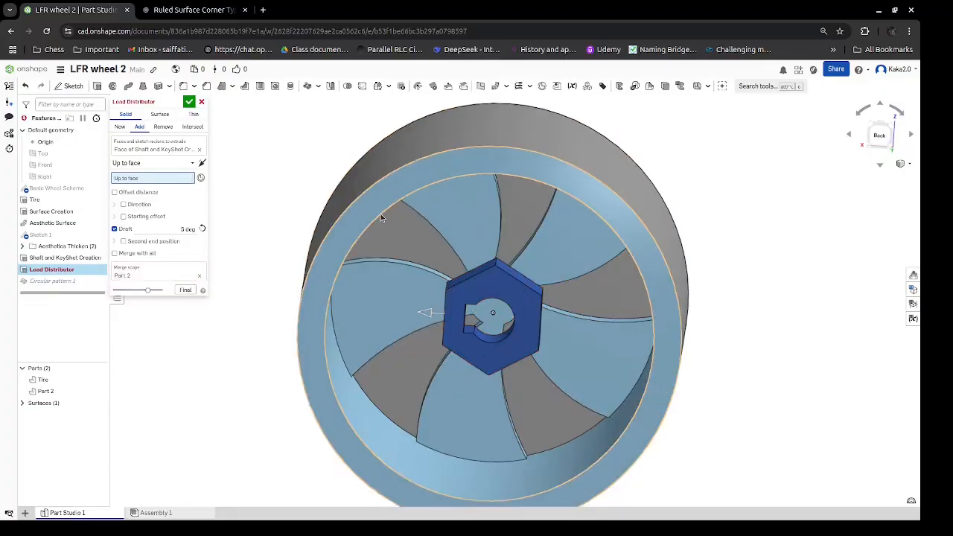
{"action": "right_click_drag", "start_coordinate": [380, 214], "coordinate": [384, 243]}
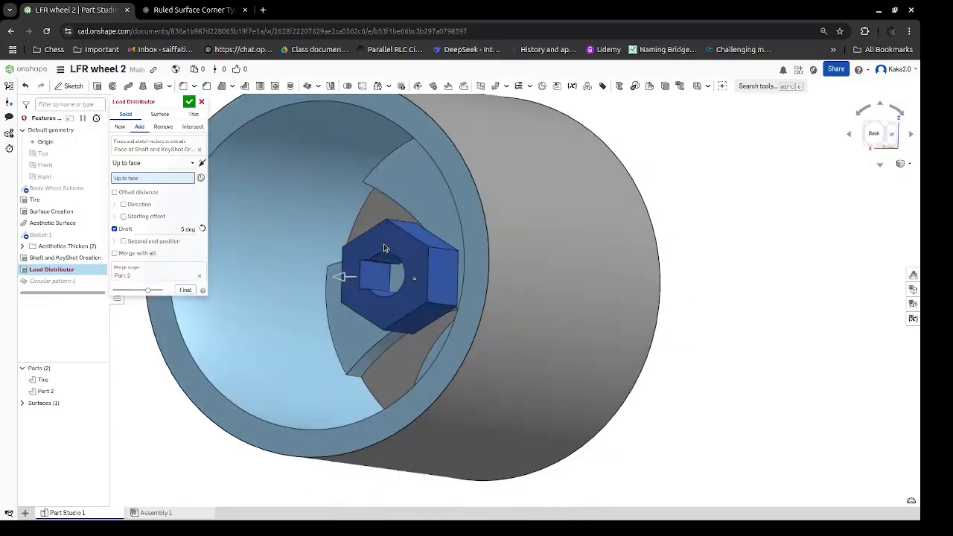
{"action": "left_click", "coordinate": [327, 184]}
{"action": "mouse_move", "coordinate": [471, 281]}
{"action": "right_mouse_down"}
{"action": "mouse_move", "coordinate": [666, 202]}
{"action": "mouse_move", "coordinate": [755, 238]}
{"action": "mouse_move", "coordinate": [696, 218]}
{"action": "mouse_move", "coordinate": [649, 219]}
{"action": "mouse_move", "coordinate": [657, 224]}
{"action": "right_mouse_up"}
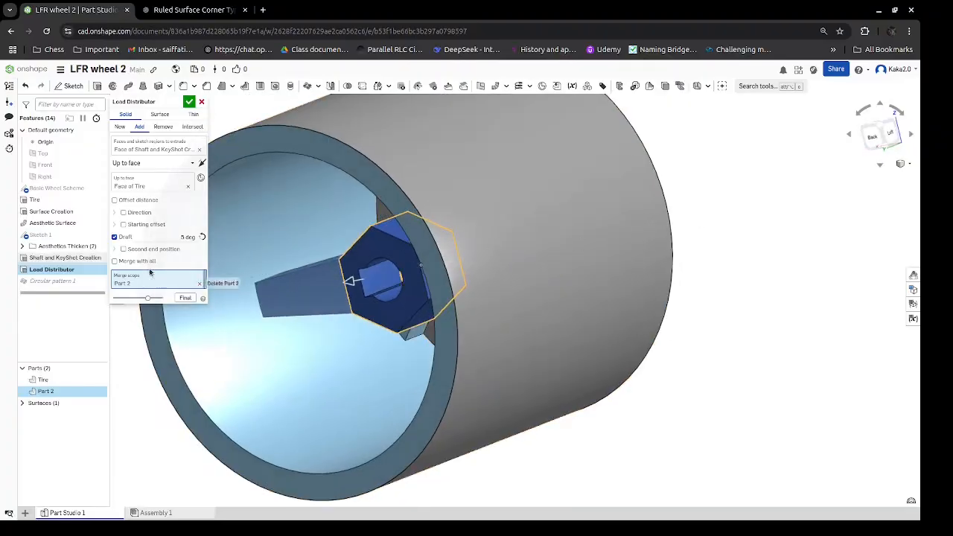
Enable Merge with all on the Load Distributor extrusion and accept the feature.
{"action": "left_click", "coordinate": [114, 260]}
{"action": "right_click_drag", "start_coordinate": [666, 246], "coordinate": [689, 248]}
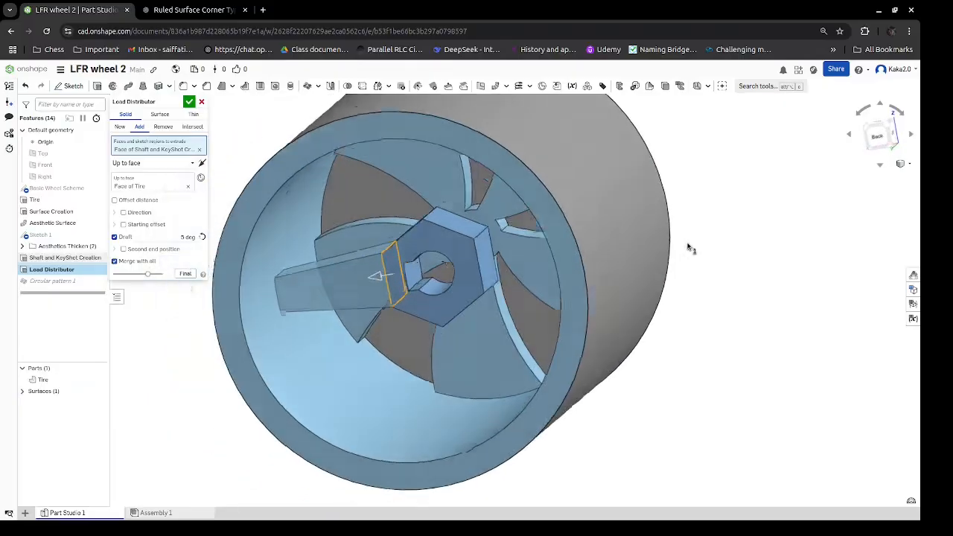
{"action": "left_click", "coordinate": [189, 101]}
{"action": "mouse_move", "coordinate": [742, 220]}
{"action": "right_mouse_down"}
{"action": "mouse_move", "coordinate": [747, 236]}
{"action": "mouse_move", "coordinate": [747, 219]}
{"action": "right_mouse_up"}
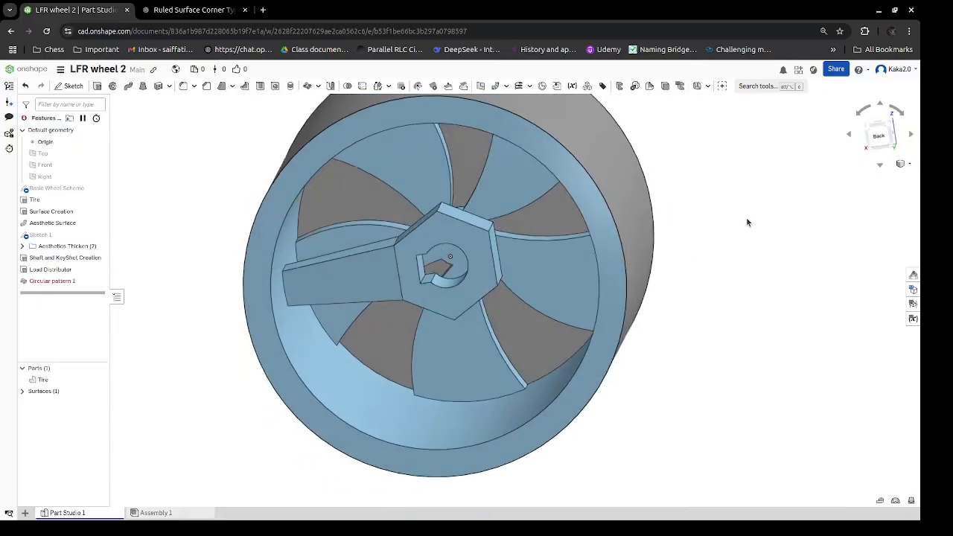
Edit the circular pattern to use Load Distributor as the feature and the Tire's inner circular edge as the axis, and accept it.
{"action": "double_click", "coordinate": [84, 280]}
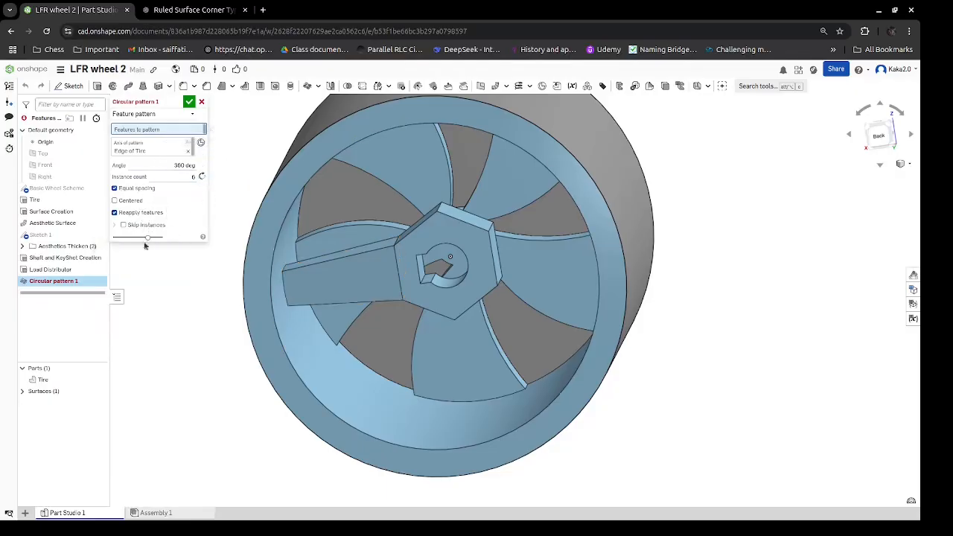
{"action": "left_click", "coordinate": [65, 271]}
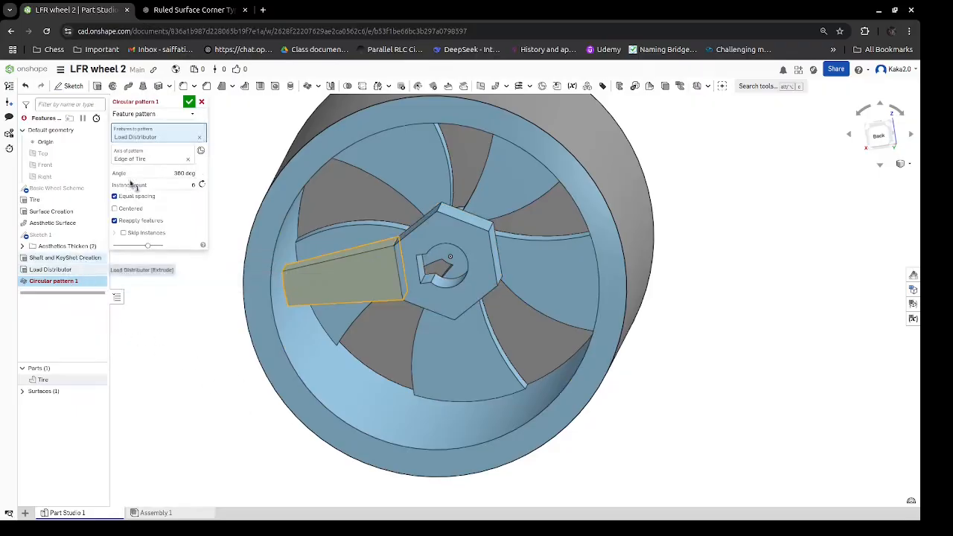
{"action": "left_click", "coordinate": [188, 159]}
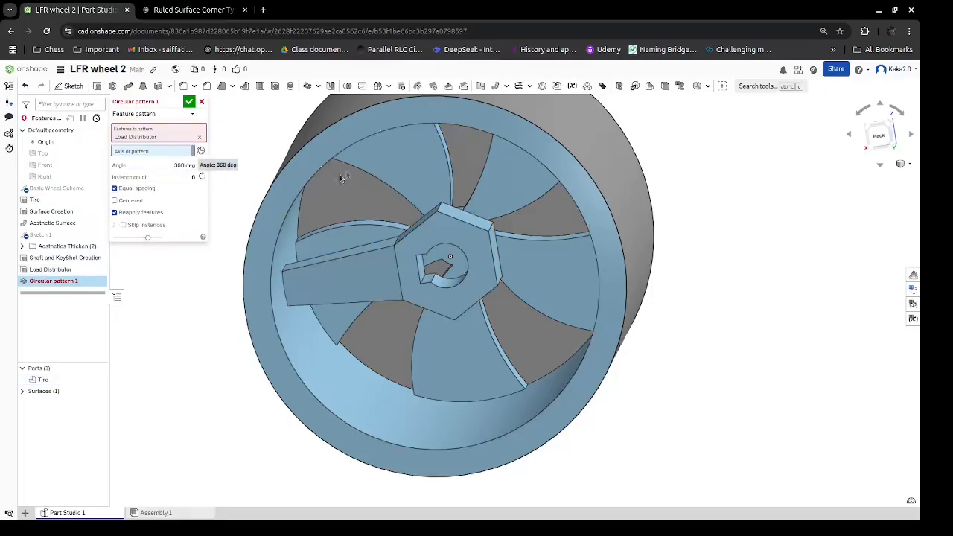
{"action": "left_click", "coordinate": [347, 150]}
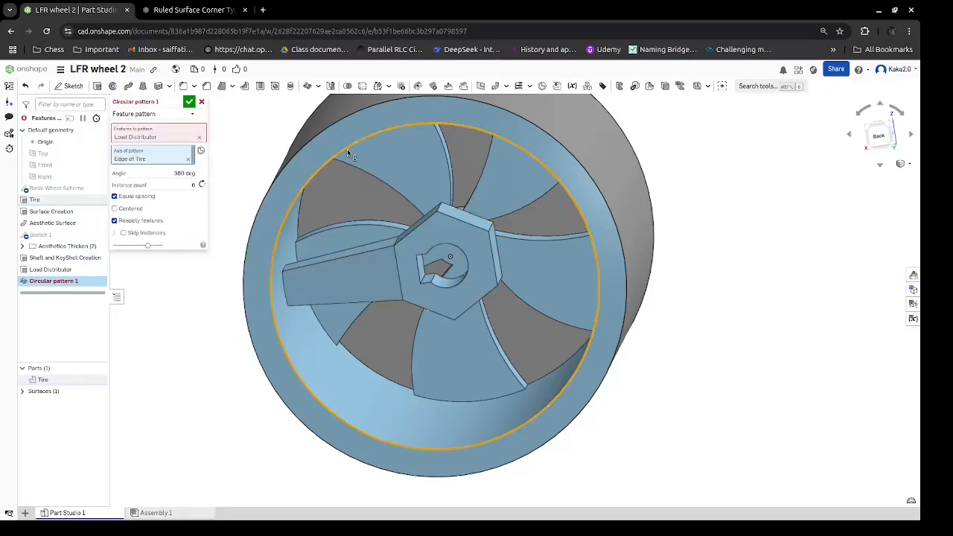
{"action": "left_click", "coordinate": [189, 103]}
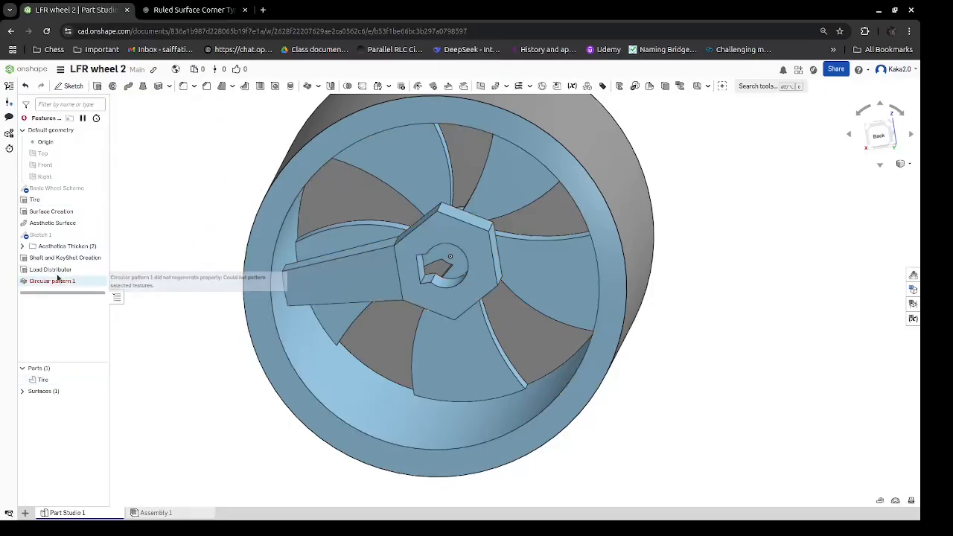
Disable Merge with all on the Load Distributor extrusion, reselect the hexagonal hub, Part 2, as the merge scope, and accept it.
{"action": "double_click", "coordinate": [59, 270]}
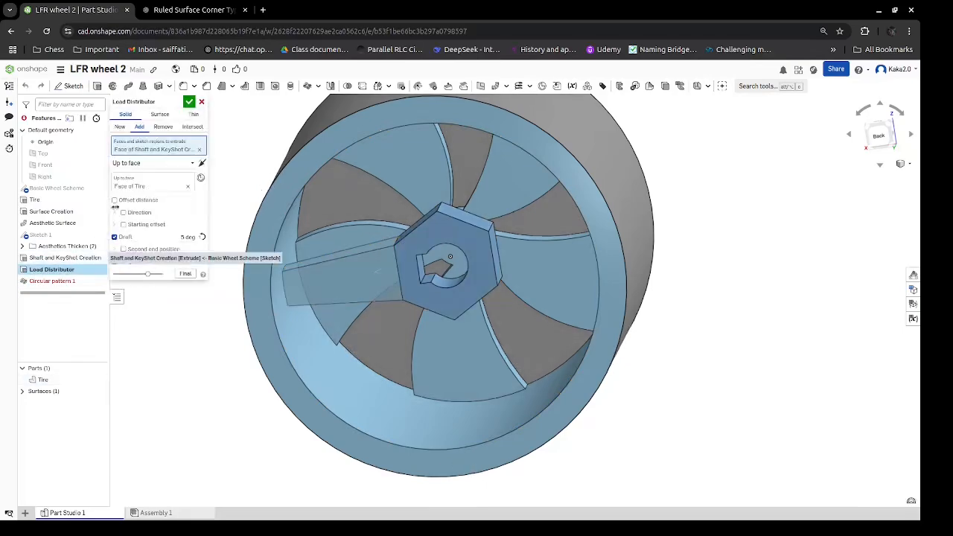
{"action": "left_click", "coordinate": [114, 261]}
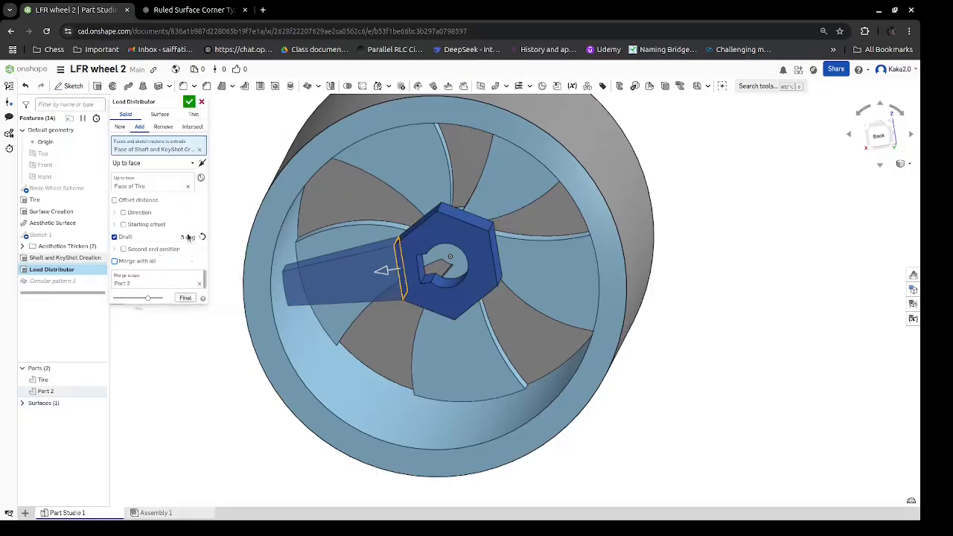
{"action": "left_click_drag", "start_coordinate": [148, 298], "coordinate": [171, 298]}
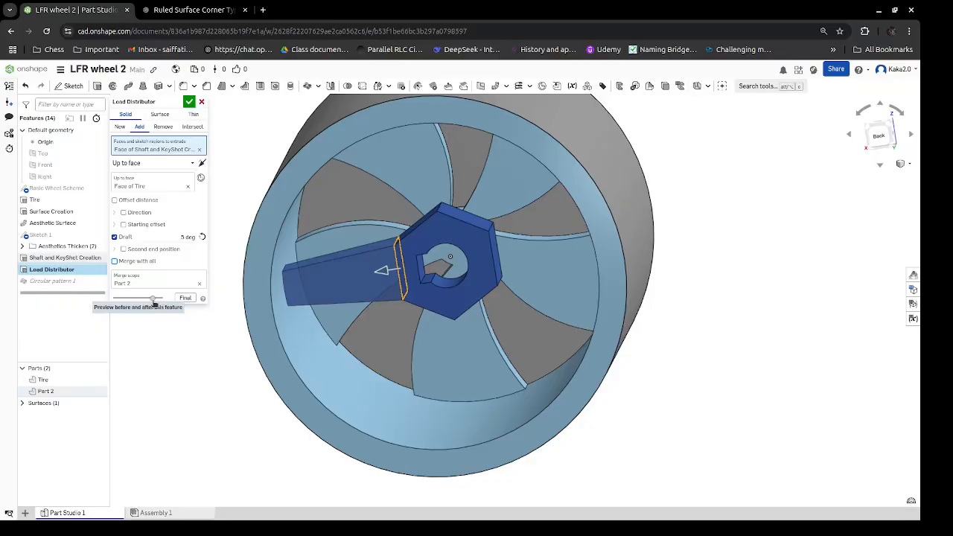
{"action": "left_click", "coordinate": [199, 284]}
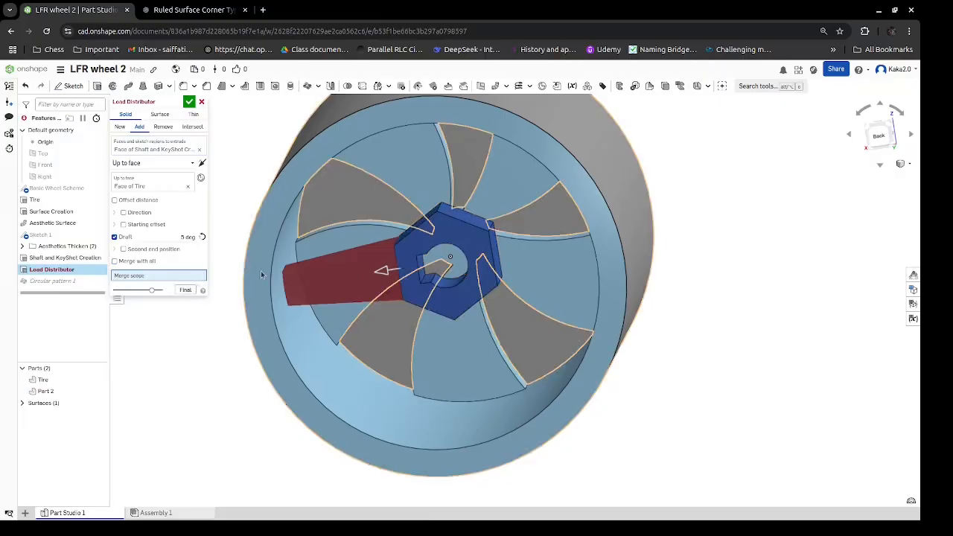
{"action": "right_click_drag", "start_coordinate": [740, 348], "coordinate": [561, 309]}
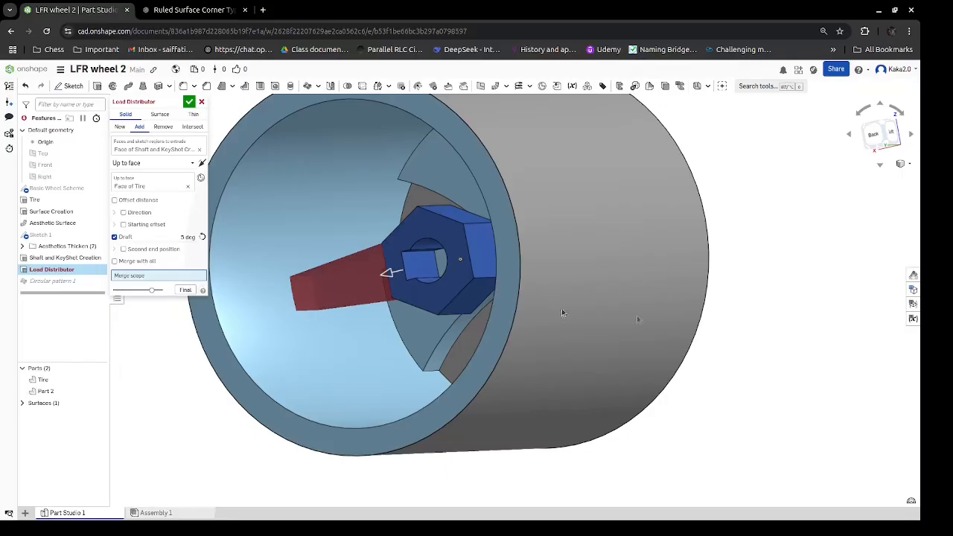
{"action": "left_click", "coordinate": [461, 292]}
{"action": "right_click_drag", "start_coordinate": [780, 373], "coordinate": [798, 370]}
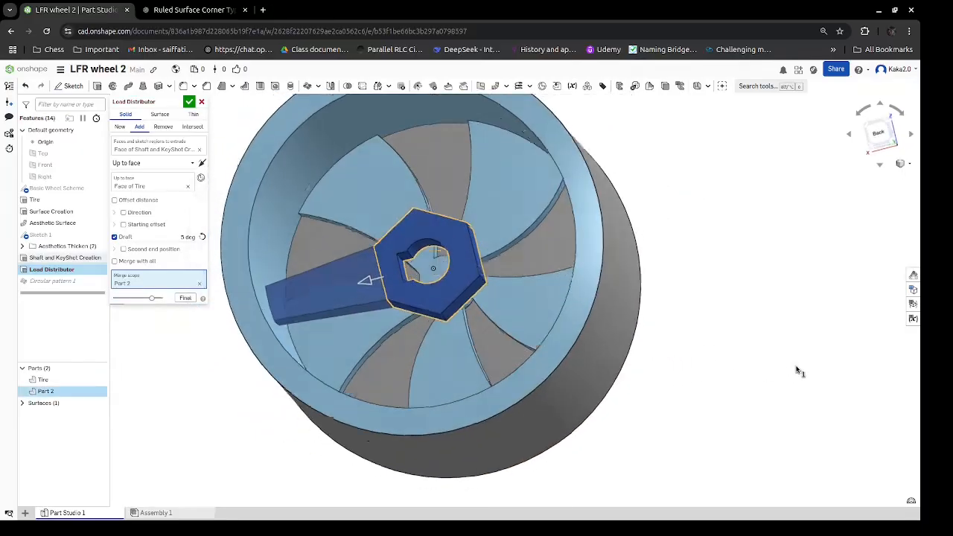
{"action": "left_click", "coordinate": [189, 102]}
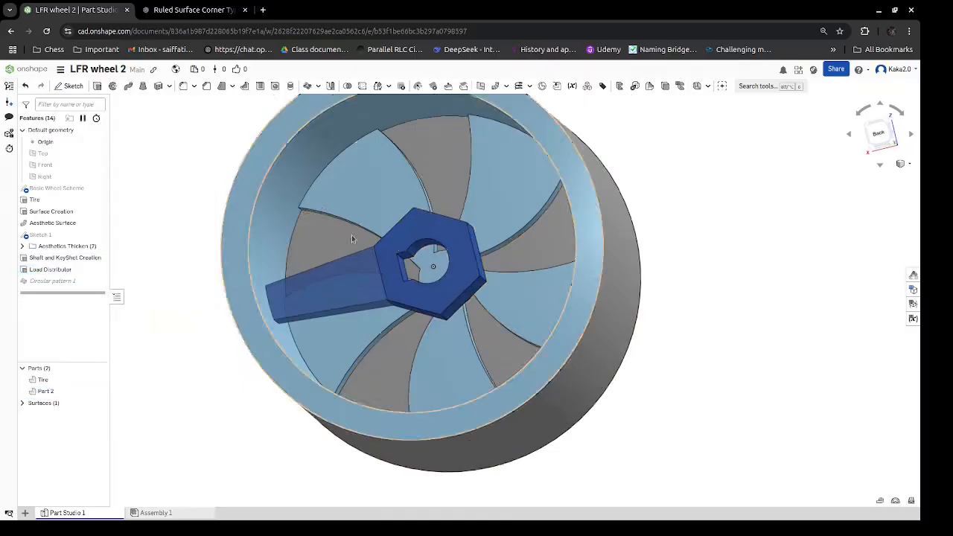
{"action": "right_click_drag", "start_coordinate": [722, 273], "coordinate": [735, 279]}
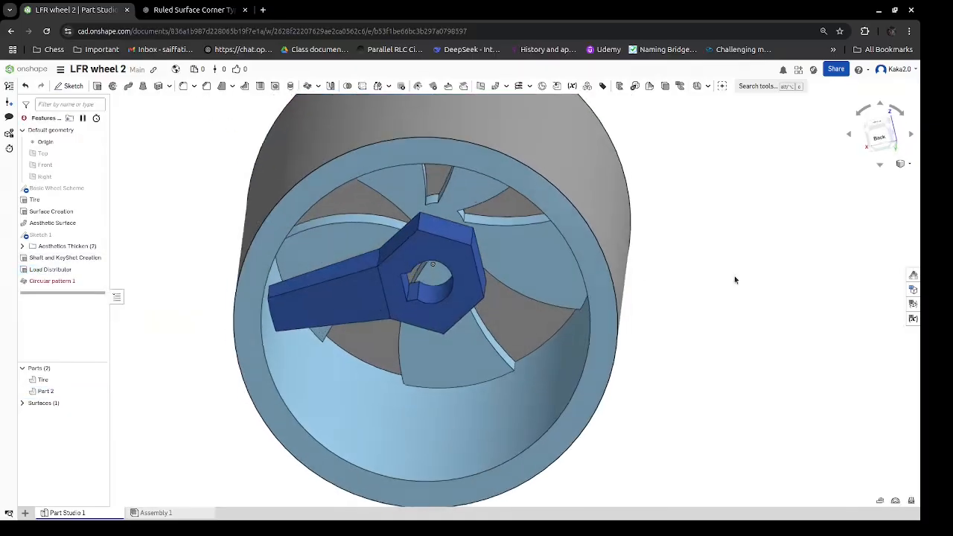
Reopen the circular pattern of the Load Distributor arm and turn off Reapply features.
{"action": "double_click", "coordinate": [57, 282]}
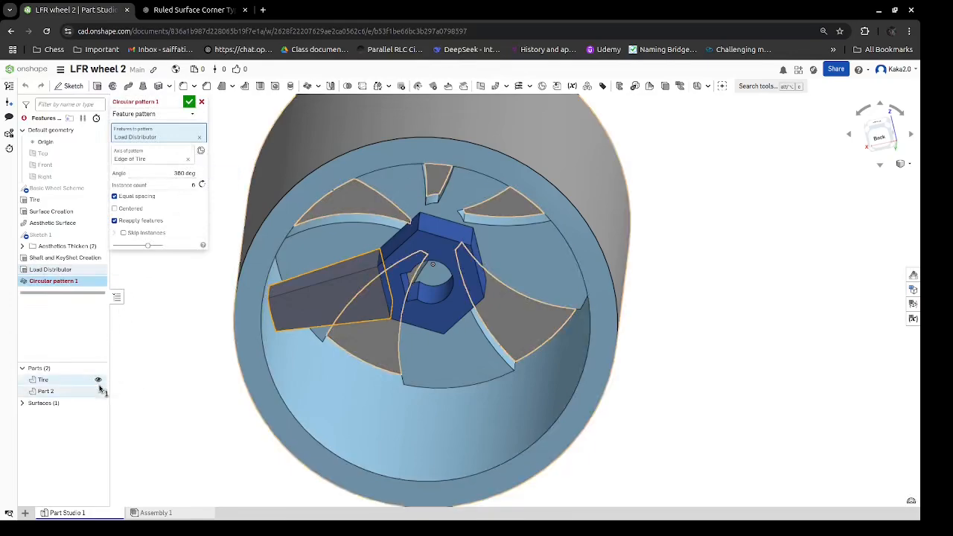
{"action": "left_click", "coordinate": [114, 221]}
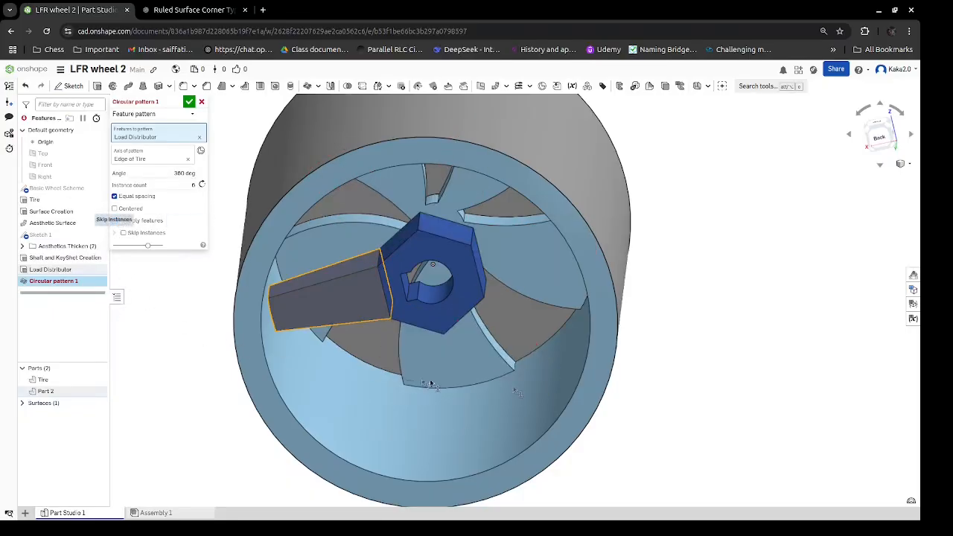
{"action": "mouse_move", "coordinate": [723, 366]}
{"action": "right_mouse_down"}
{"action": "mouse_move", "coordinate": [708, 346]}
{"action": "mouse_move", "coordinate": [727, 358]}
{"action": "right_mouse_up"}
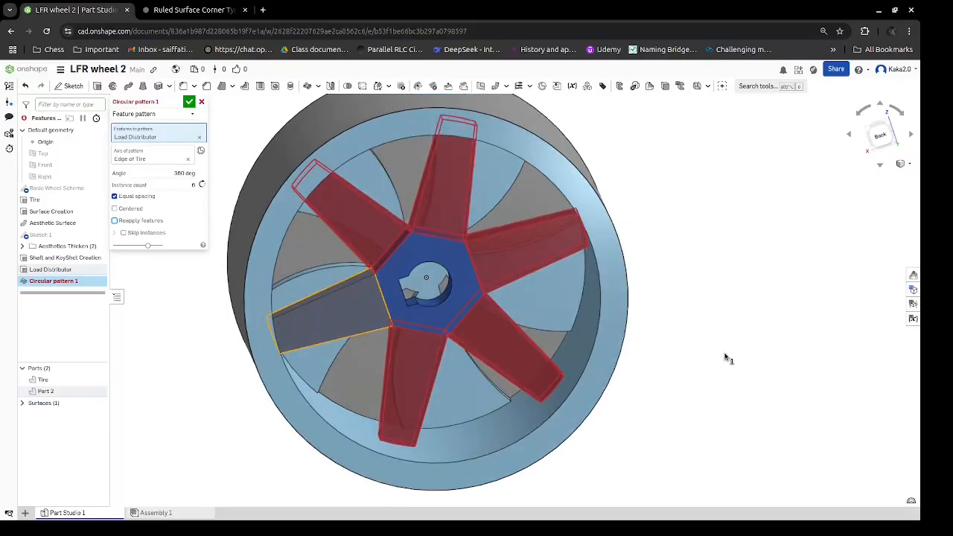
Try Skip instances, enable Centered, keep the Feature pattern type, and accept the circular pattern.
{"action": "left_click", "coordinate": [130, 234]}
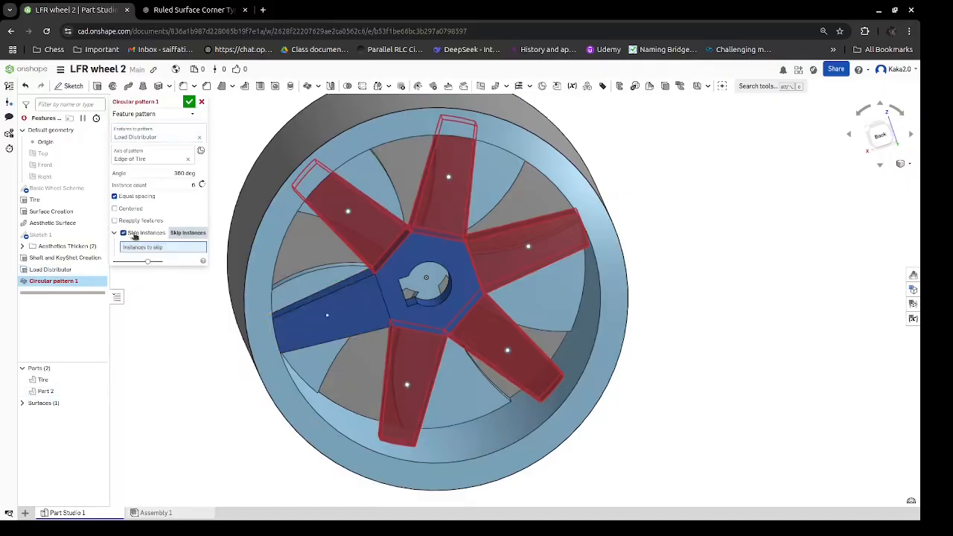
{"action": "left_click", "coordinate": [135, 235]}
{"action": "left_click", "coordinate": [116, 208]}
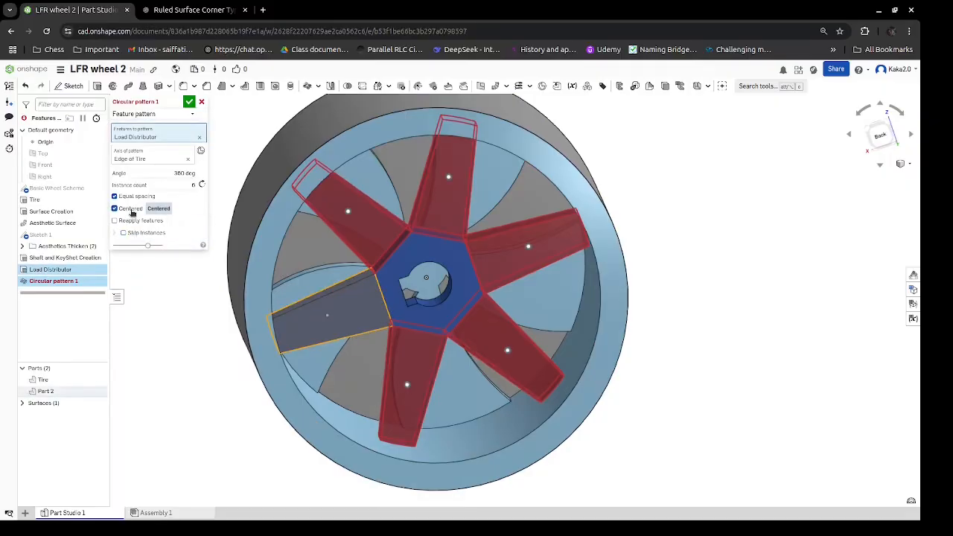
{"action": "left_click", "coordinate": [114, 222]}
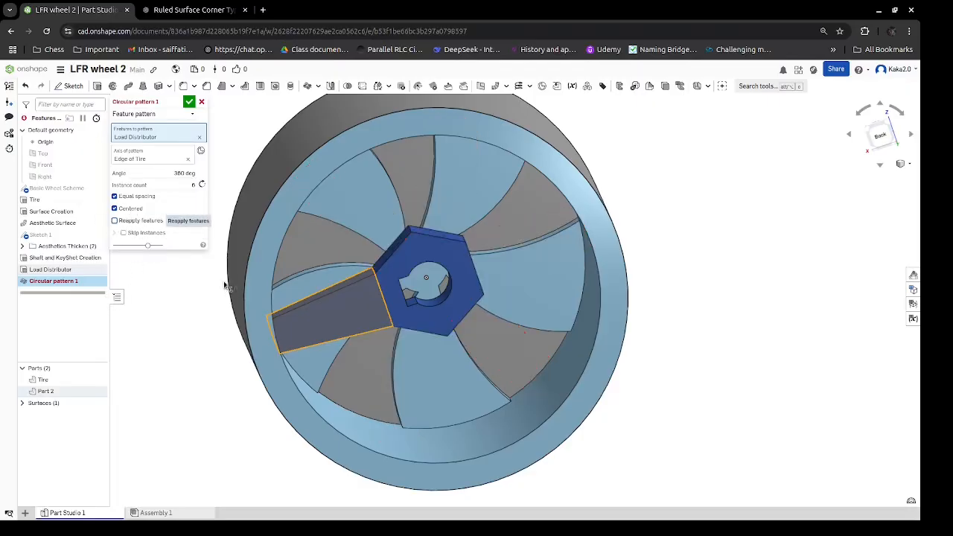
{"action": "left_click", "coordinate": [184, 113]}
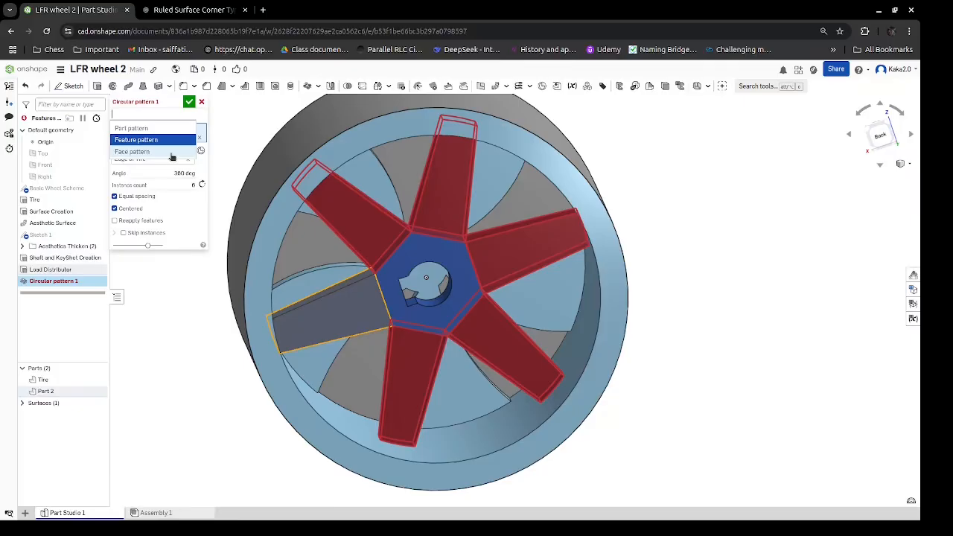
{"action": "left_click", "coordinate": [242, 119]}
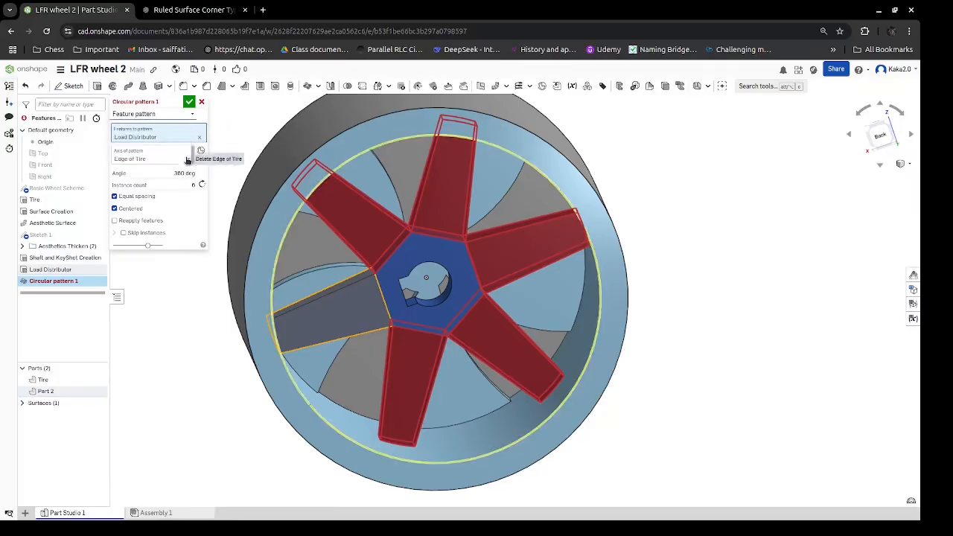
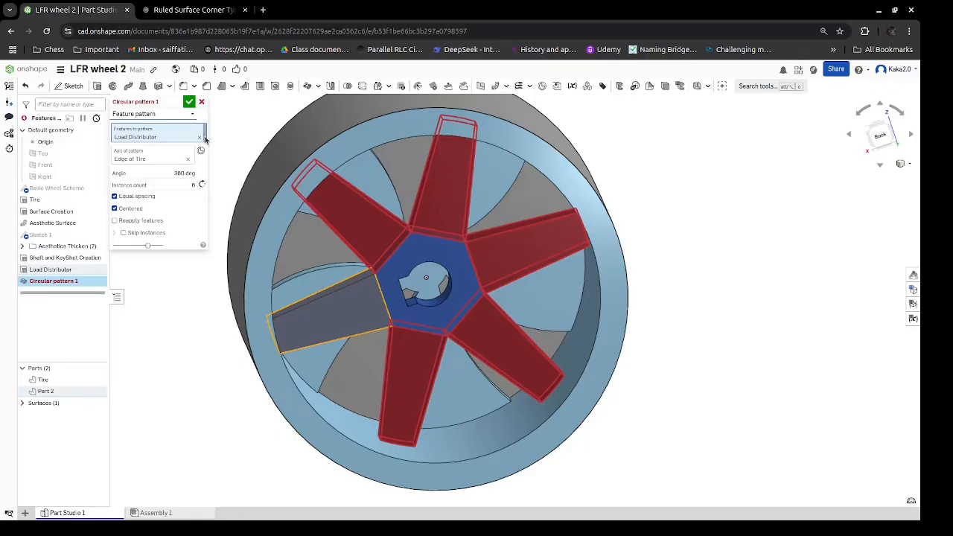
{"action": "left_click", "coordinate": [190, 101]}
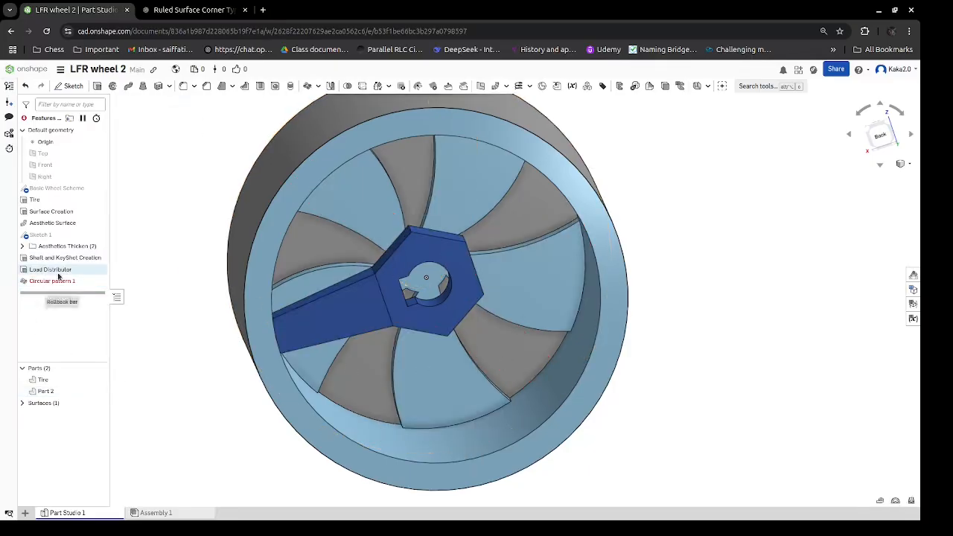
Hide the Tire part to isolate the hexagonal hub and its single arm.
{"action": "mouse_move", "coordinate": [58, 286]}
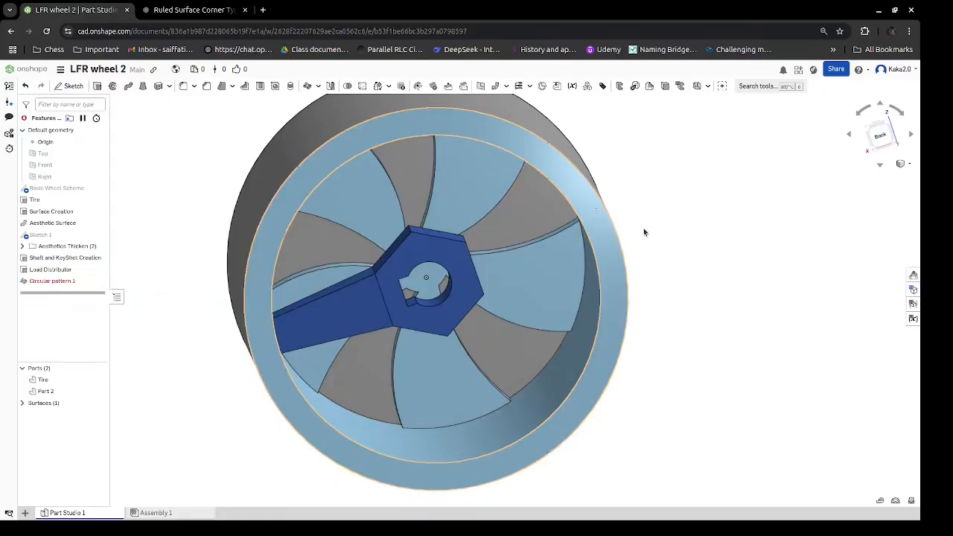
{"action": "right_click_drag", "start_coordinate": [644, 227], "coordinate": [725, 256]}
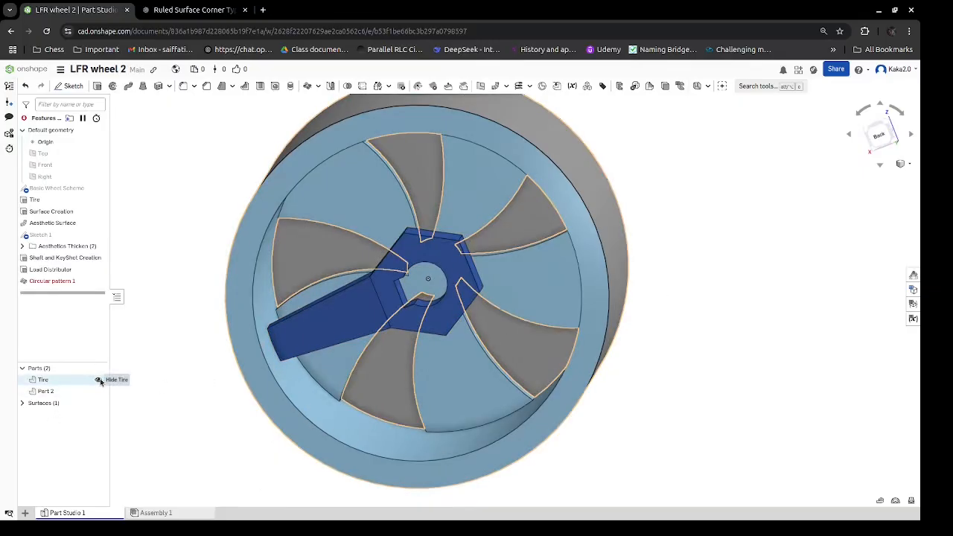
{"action": "left_click", "coordinate": [98, 379]}
{"action": "right_click_drag", "start_coordinate": [722, 326], "coordinate": [700, 334]}
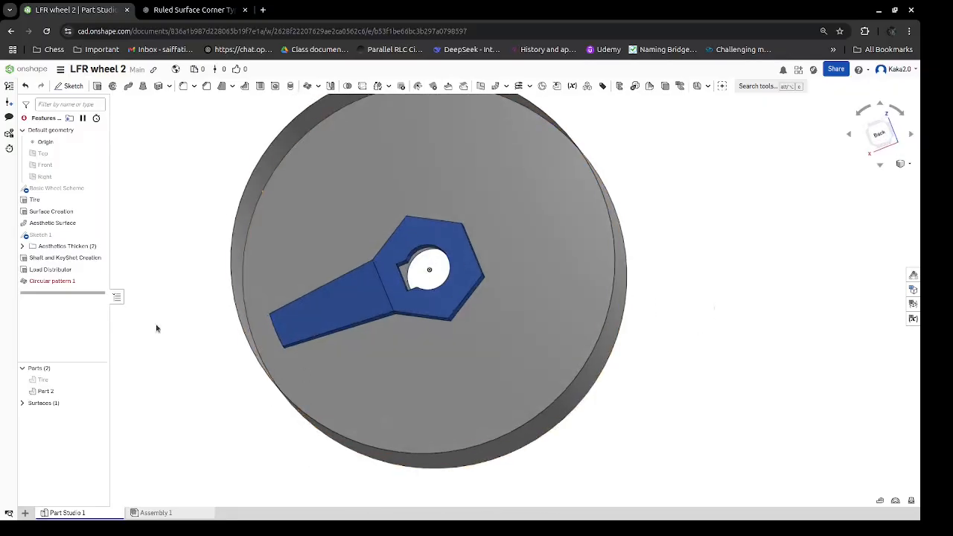
Try changing the circular pattern to a Part pattern of the hub-and-arm body, Part 2, and cancel the edit.
{"action": "double_click", "coordinate": [26, 282]}
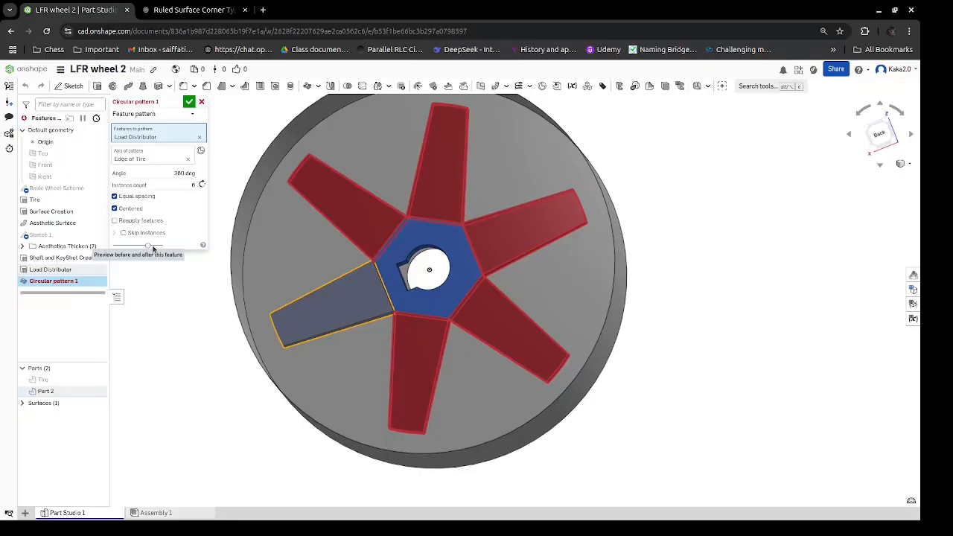
{"action": "left_click", "coordinate": [123, 233]}
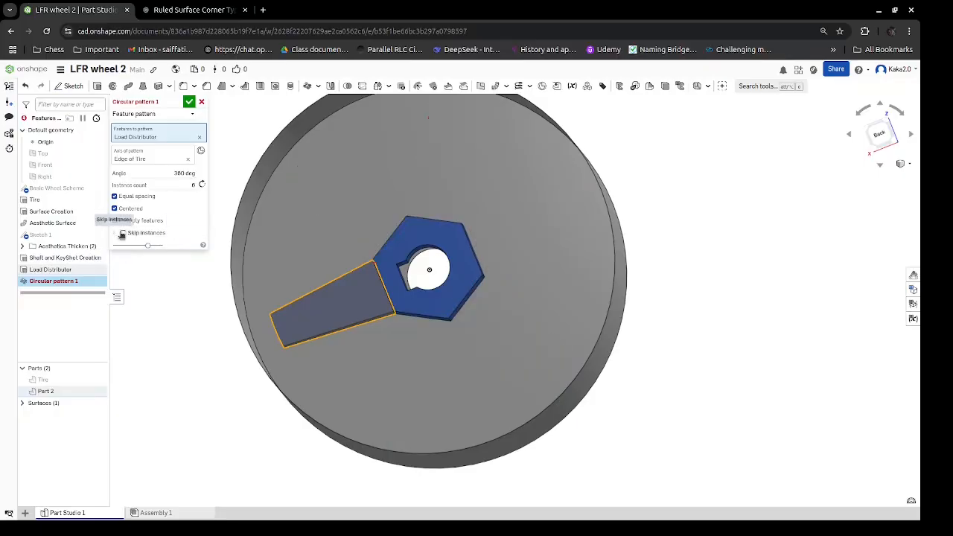
{"action": "left_click", "coordinate": [123, 233]}
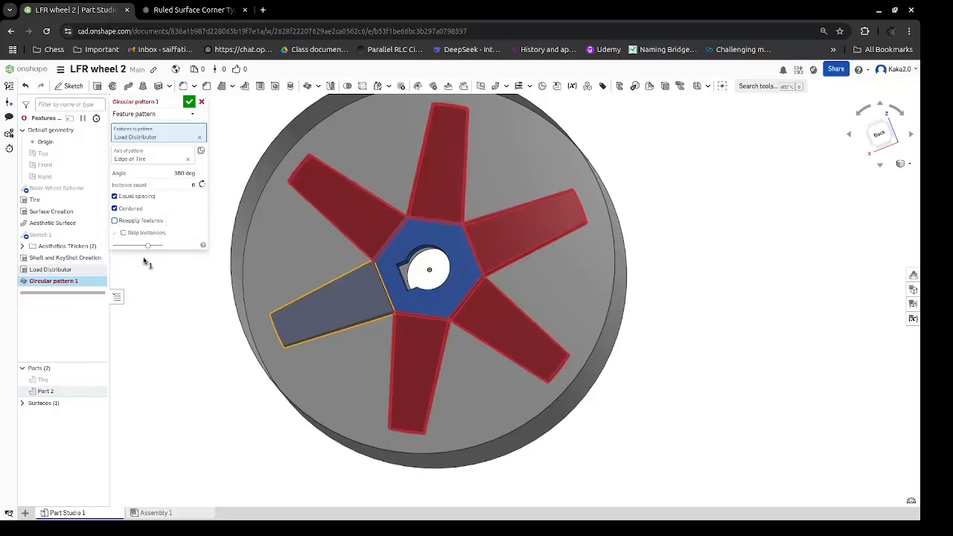
{"action": "left_click", "coordinate": [191, 115]}
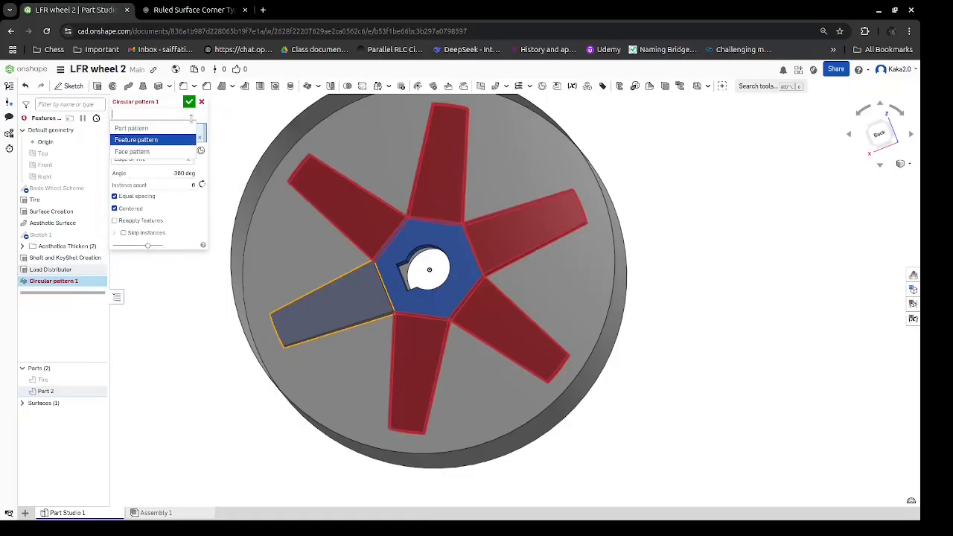
{"action": "left_click", "coordinate": [185, 128]}
{"action": "left_click", "coordinate": [355, 309]}
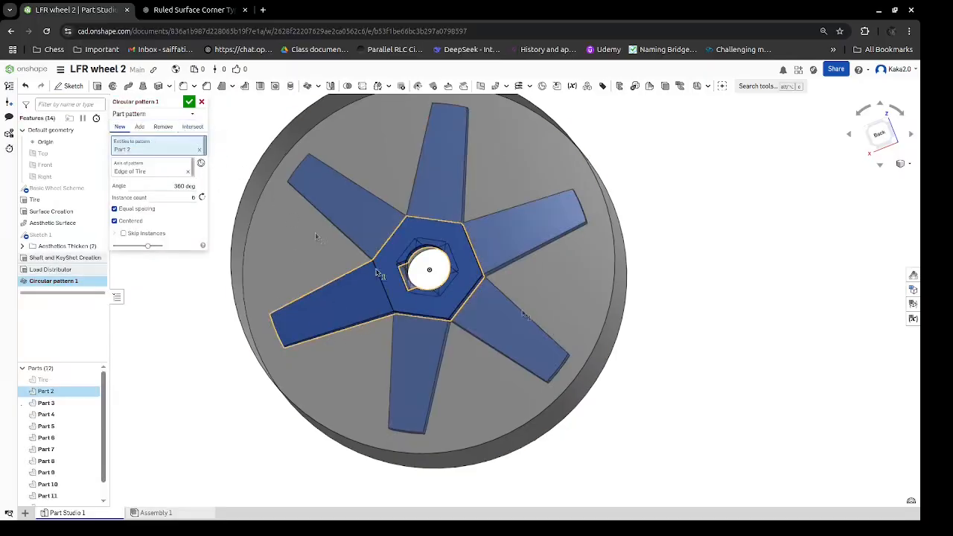
{"action": "mouse_move", "coordinate": [772, 288]}
{"action": "right_mouse_down"}
{"action": "mouse_move", "coordinate": [779, 303]}
{"action": "mouse_move", "coordinate": [772, 284]}
{"action": "right_mouse_up"}
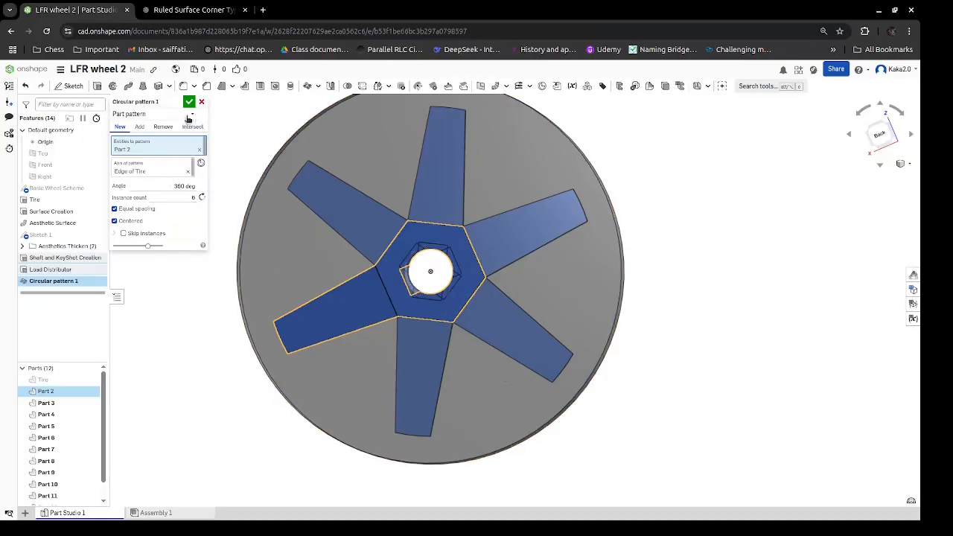
{"action": "left_click", "coordinate": [200, 100]}
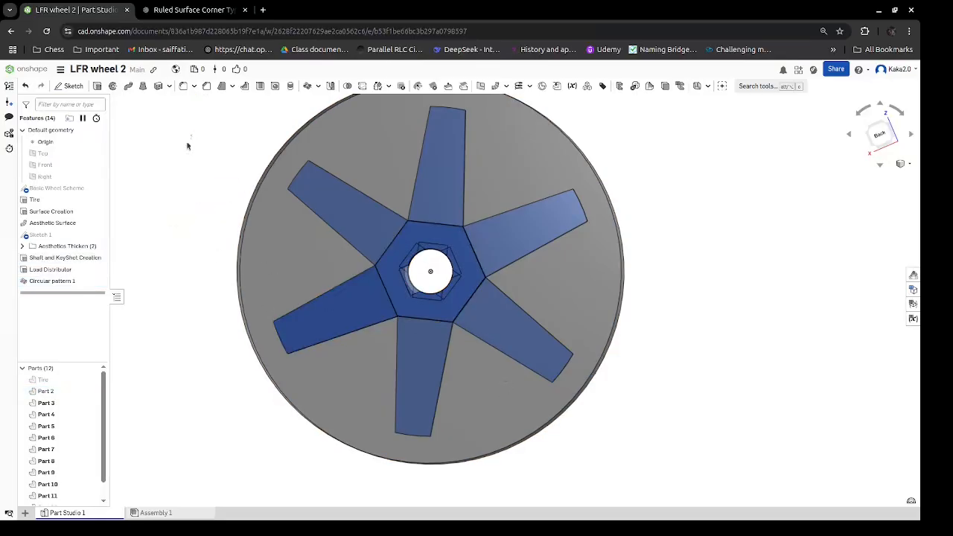
Show the Tire part again and set it as the merge scope of the Load Distributor extrusion in place of Part 2.
{"action": "double_click", "coordinate": [79, 274]}
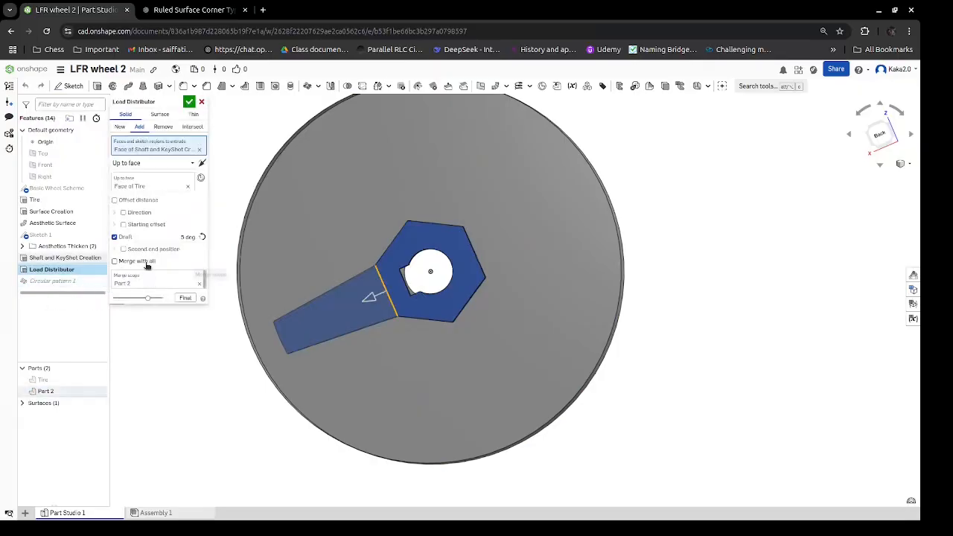
{"action": "left_click", "coordinate": [198, 284]}
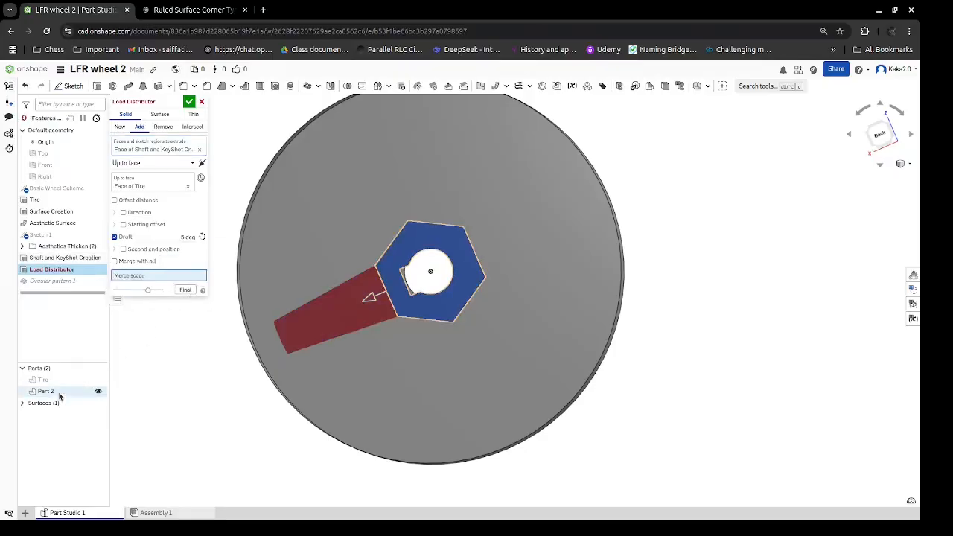
{"action": "left_click", "coordinate": [98, 380]}
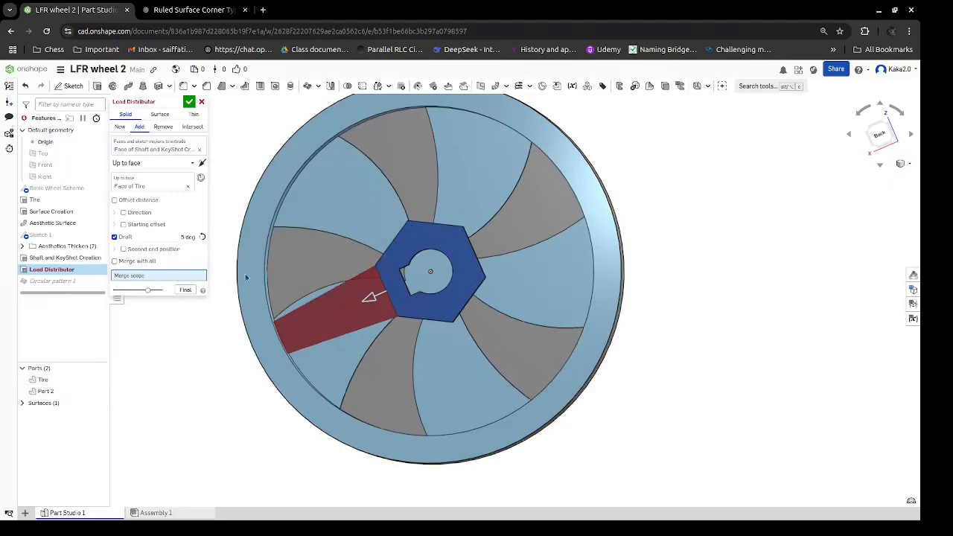
{"action": "left_click", "coordinate": [260, 195]}
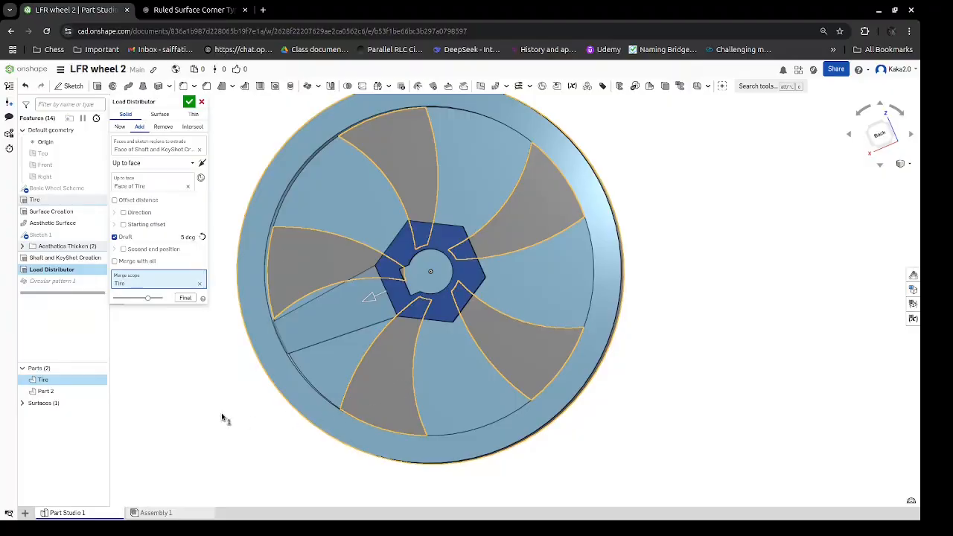
{"action": "right_click_drag", "start_coordinate": [222, 419], "coordinate": [202, 431]}
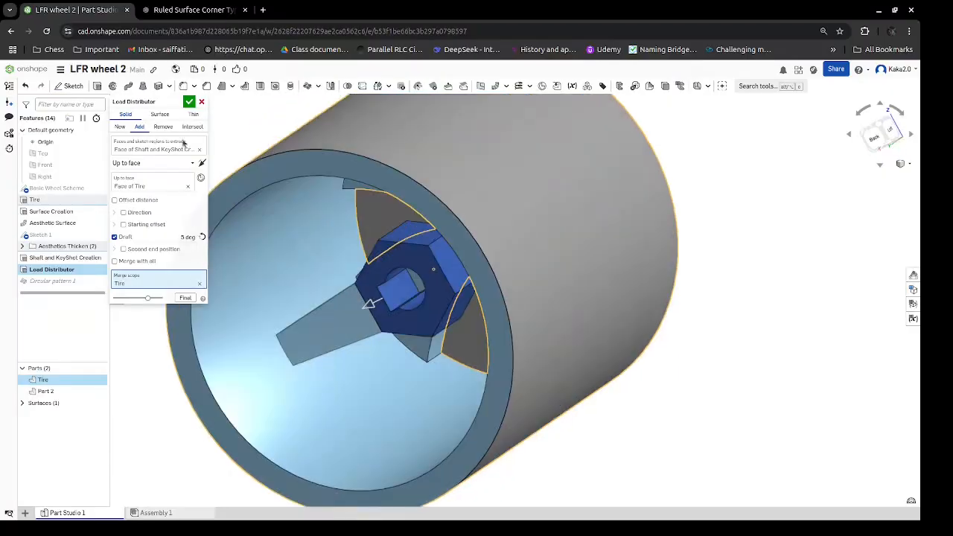
{"action": "left_click", "coordinate": [189, 103]}
{"action": "right_click_drag", "start_coordinate": [610, 346], "coordinate": [661, 335]}
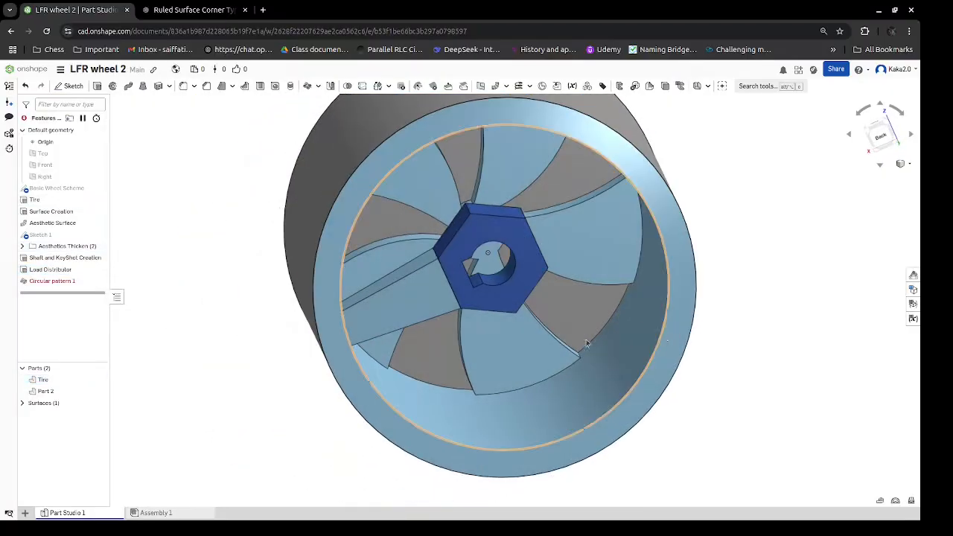
Reopen the circular pattern of the Load Distributor arm and turn on Reapply features, keeping an instance count of 6.
{"action": "double_click", "coordinate": [48, 281]}
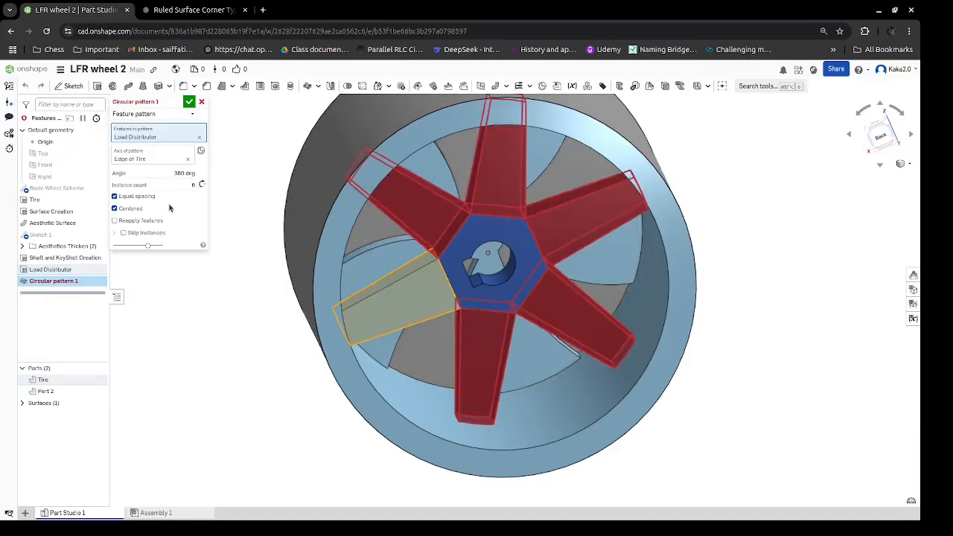
{"action": "left_click", "coordinate": [123, 222]}
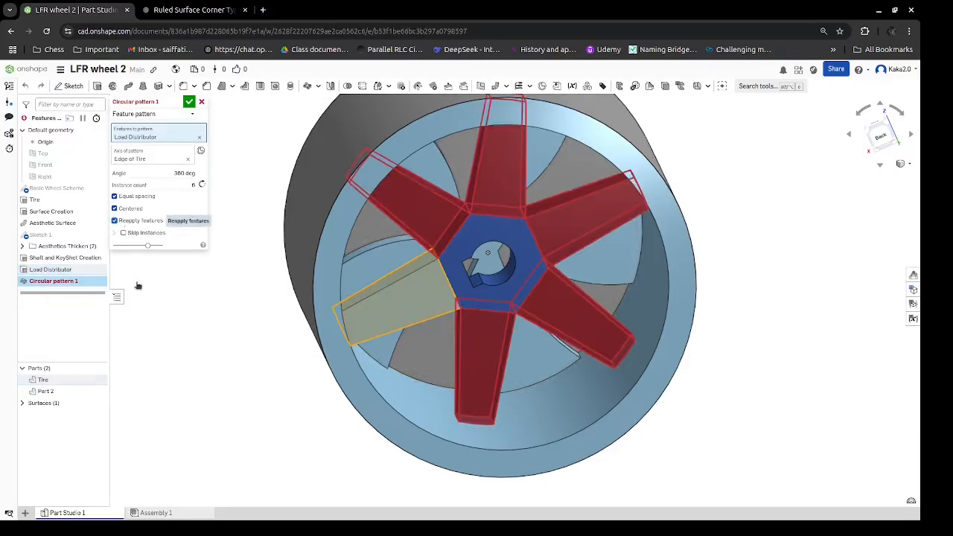
{"action": "left_click", "coordinate": [127, 232]}
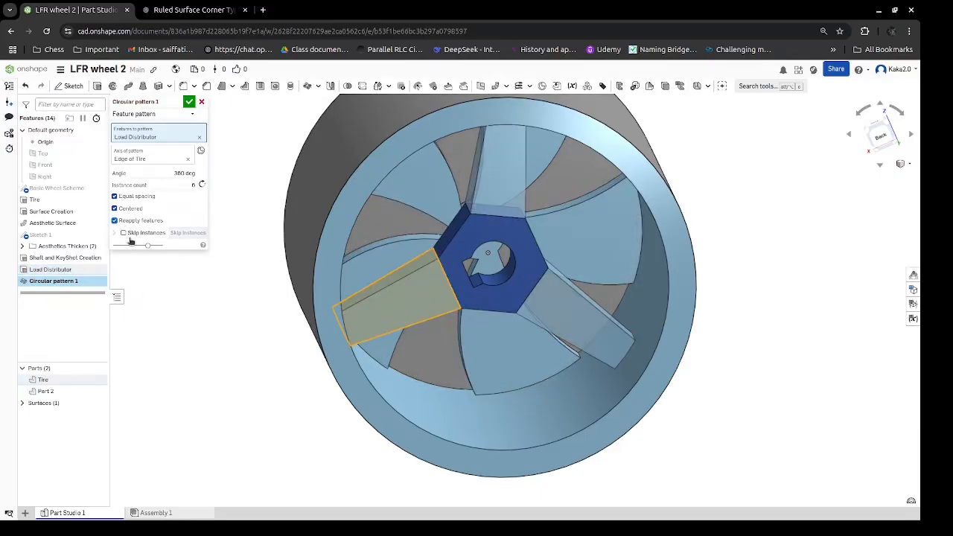
{"action": "left_click", "coordinate": [124, 232]}
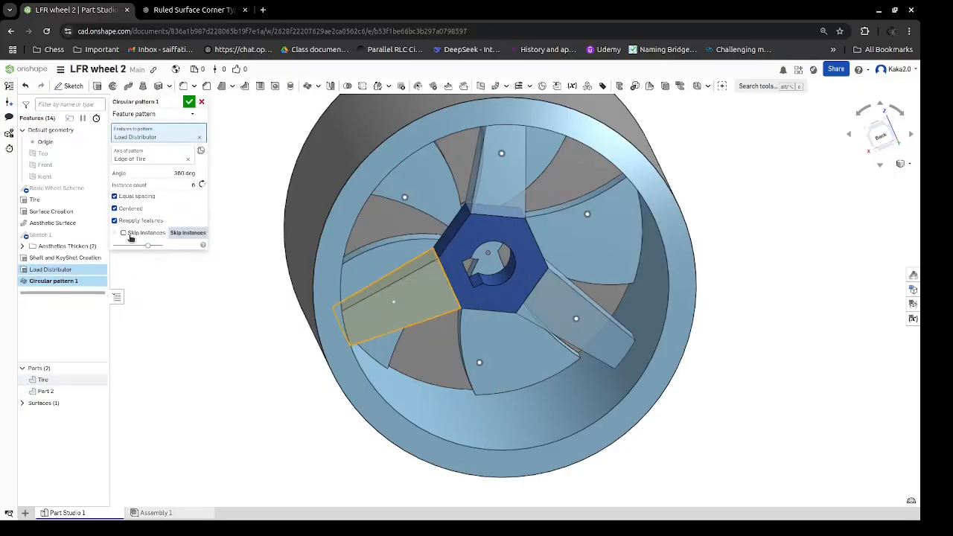
{"action": "mouse_move", "coordinate": [171, 390]}
{"action": "right_mouse_down"}
{"action": "mouse_move", "coordinate": [166, 375]}
{"action": "mouse_move", "coordinate": [173, 396]}
{"action": "right_mouse_up"}
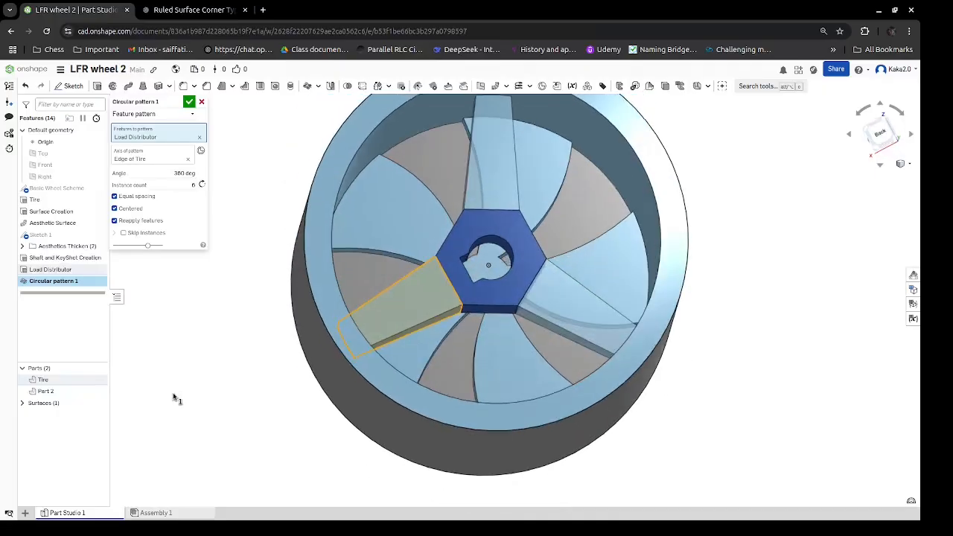
{"action": "left_click", "coordinate": [192, 185]}
{"action": "left_click", "coordinate": [192, 184]}
{"action": "left_click", "coordinate": [202, 186]}
{"action": "right_click_drag", "start_coordinate": [235, 224], "coordinate": [232, 230]}
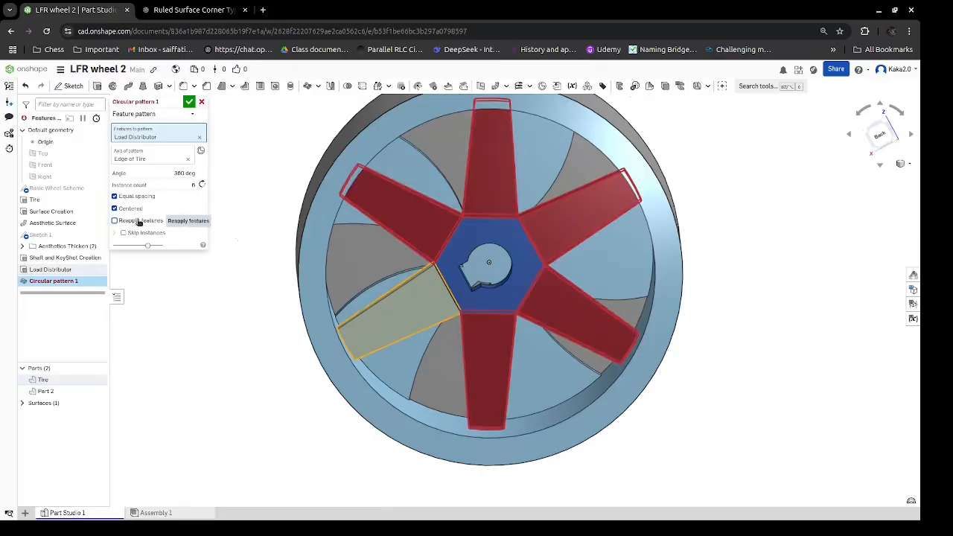
Turn off Centered, keep Equal spacing and Reapply features on without skipped instances, and accept the circular pattern.
{"action": "left_click", "coordinate": [128, 208]}
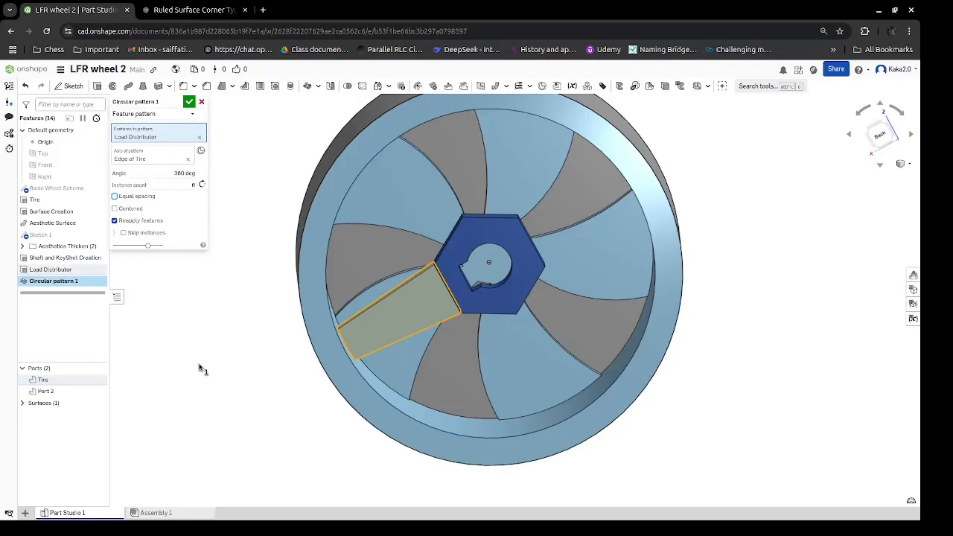
{"action": "left_click", "coordinate": [141, 221]}
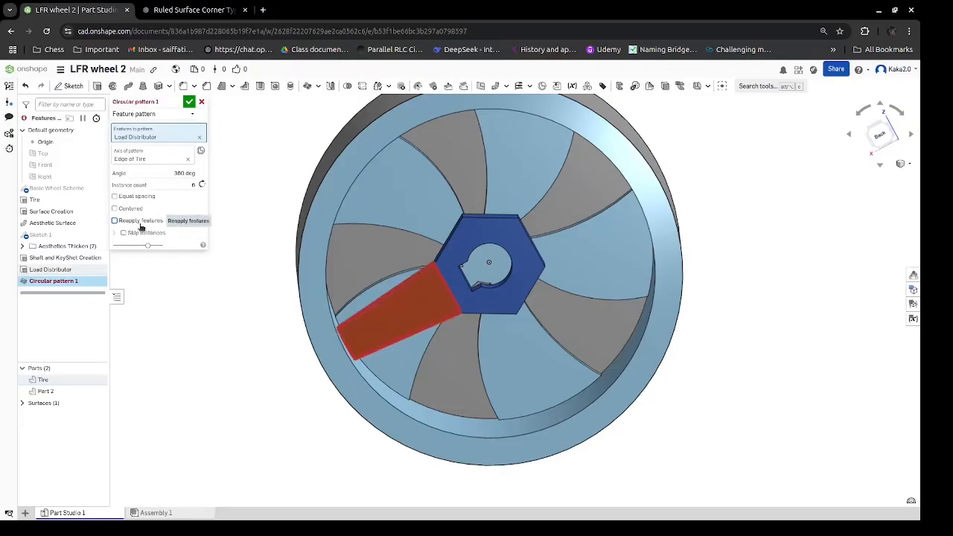
{"action": "left_click", "coordinate": [146, 196]}
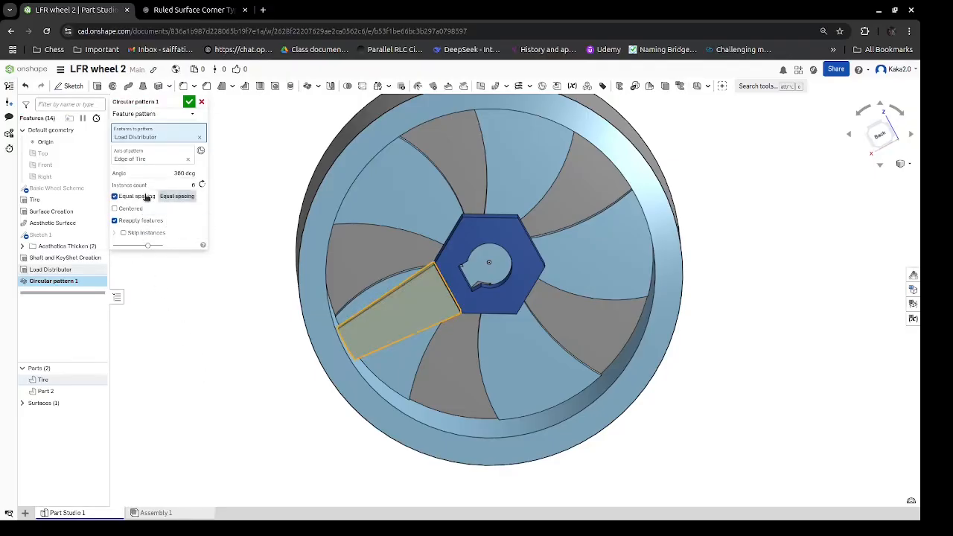
{"action": "left_click", "coordinate": [142, 232]}
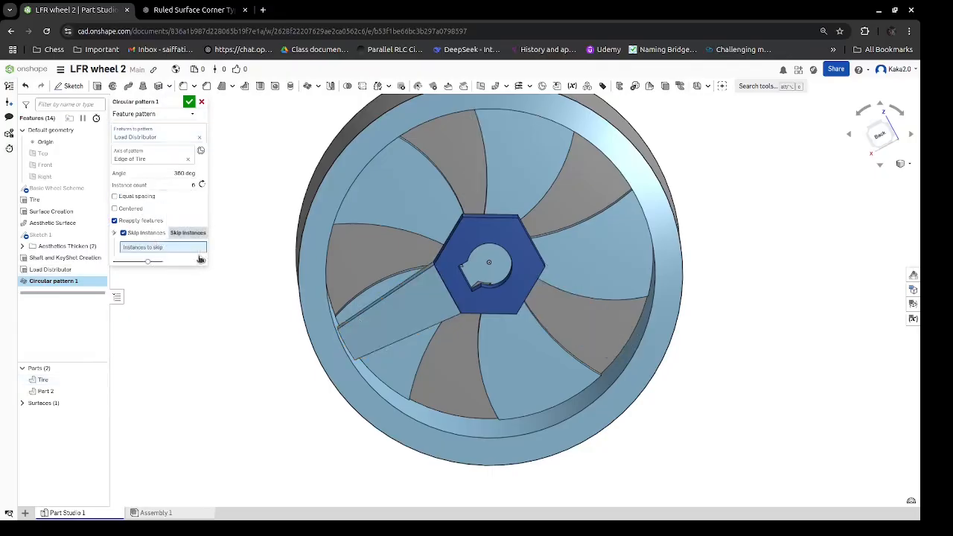
{"action": "left_click", "coordinate": [123, 232]}
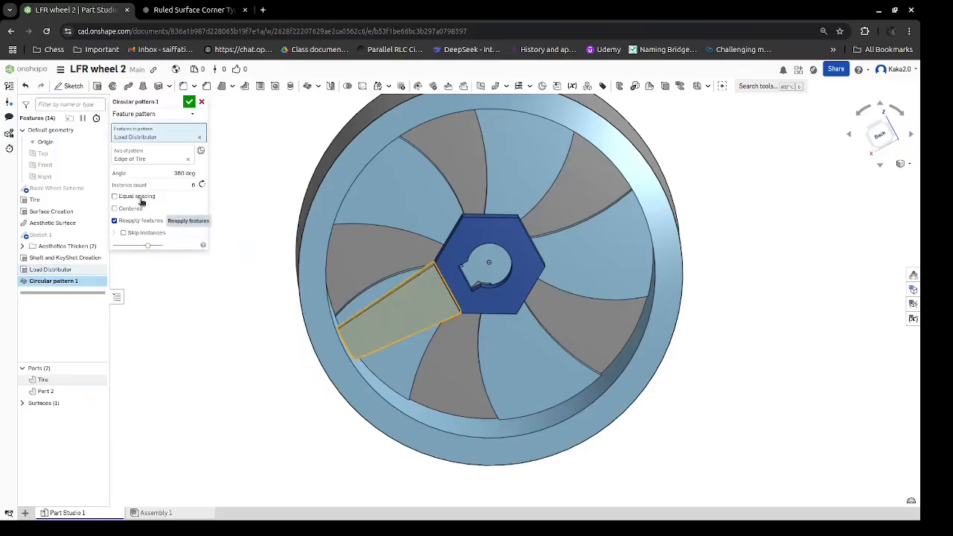
{"action": "left_click", "coordinate": [140, 198]}
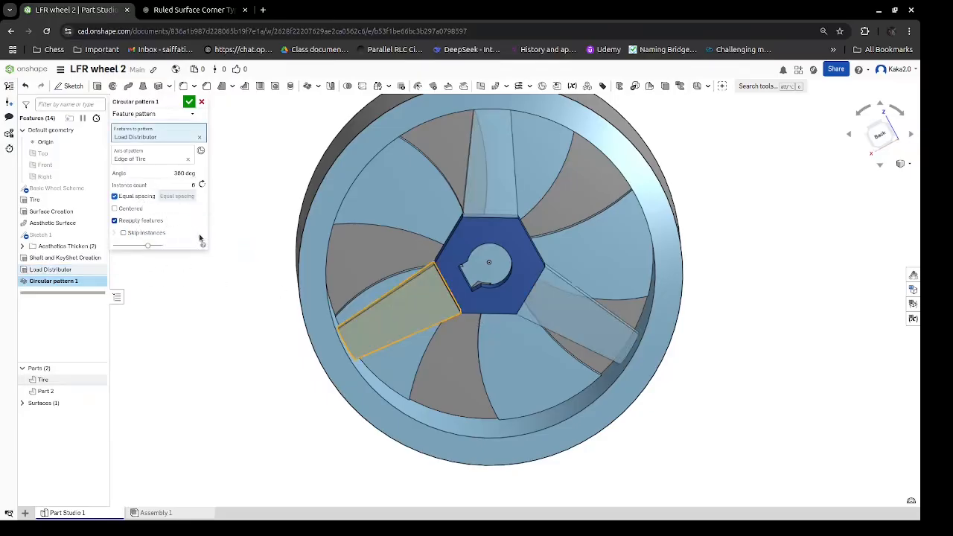
{"action": "left_click", "coordinate": [189, 102]}
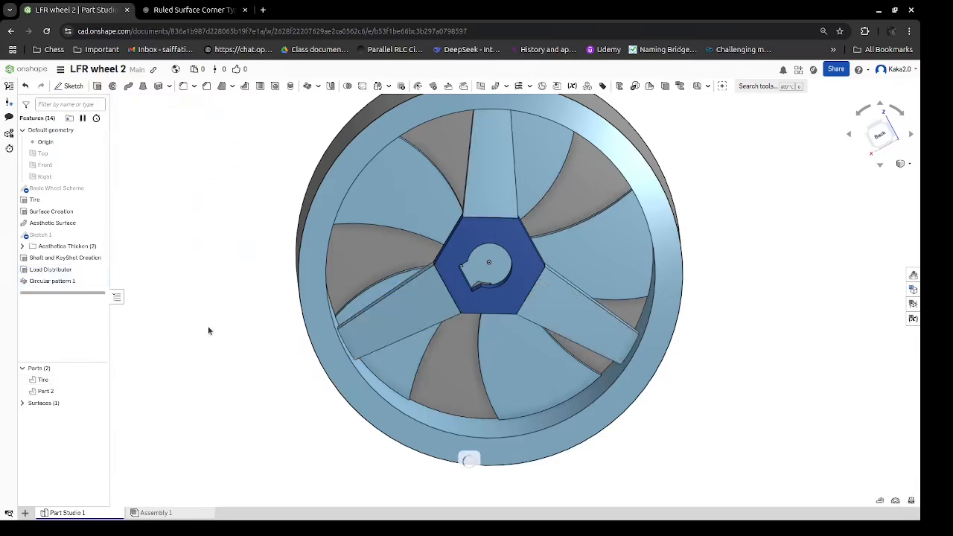
{"action": "mouse_move", "coordinate": [225, 307]}
{"action": "right_mouse_down"}
{"action": "mouse_move", "coordinate": [233, 323]}
{"action": "mouse_move", "coordinate": [276, 327]}
{"action": "mouse_move", "coordinate": [228, 294]}
{"action": "mouse_move", "coordinate": [236, 311]}
{"action": "mouse_move", "coordinate": [230, 303]}
{"action": "right_mouse_up"}
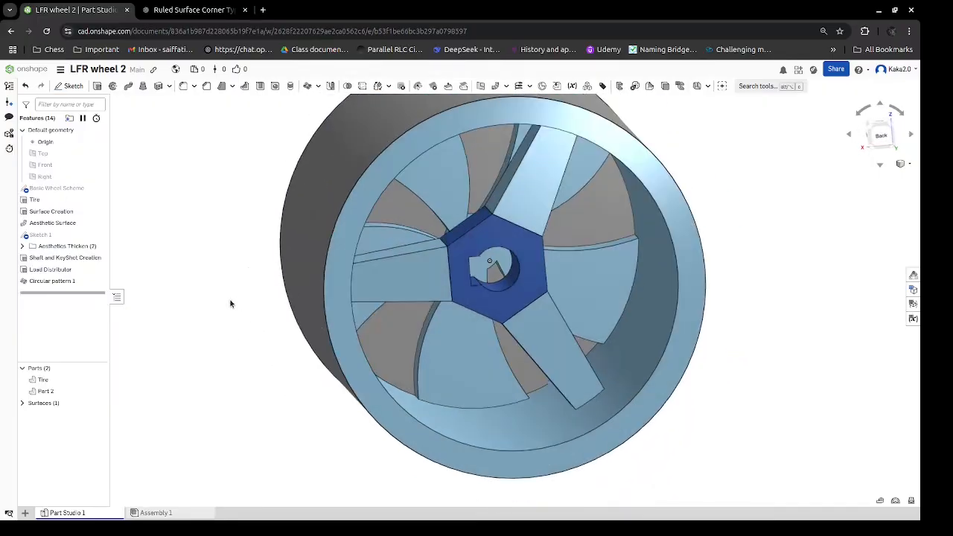
Rename the circular pattern feature as Load Creation and accept it.
{"action": "double_click", "coordinate": [39, 282]}
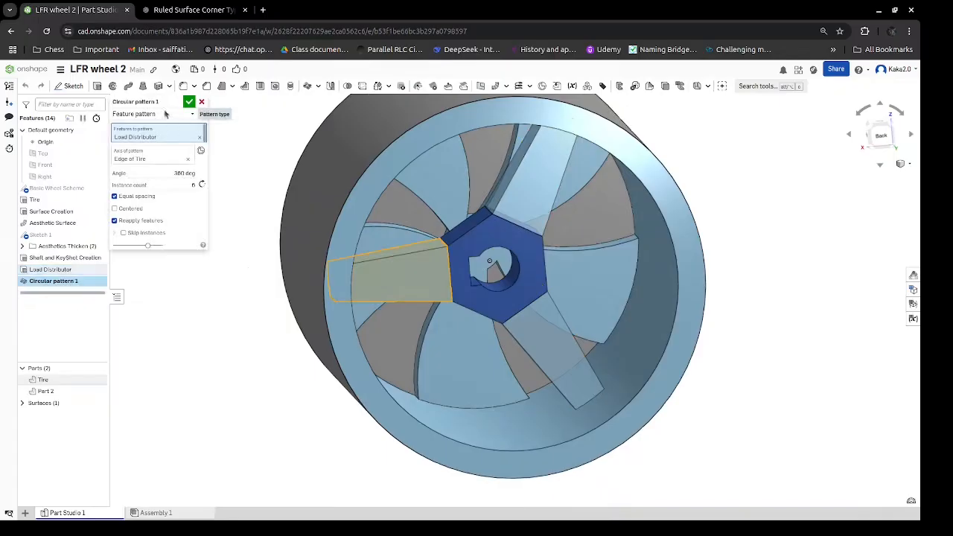
{"action": "left_click", "coordinate": [176, 101]}
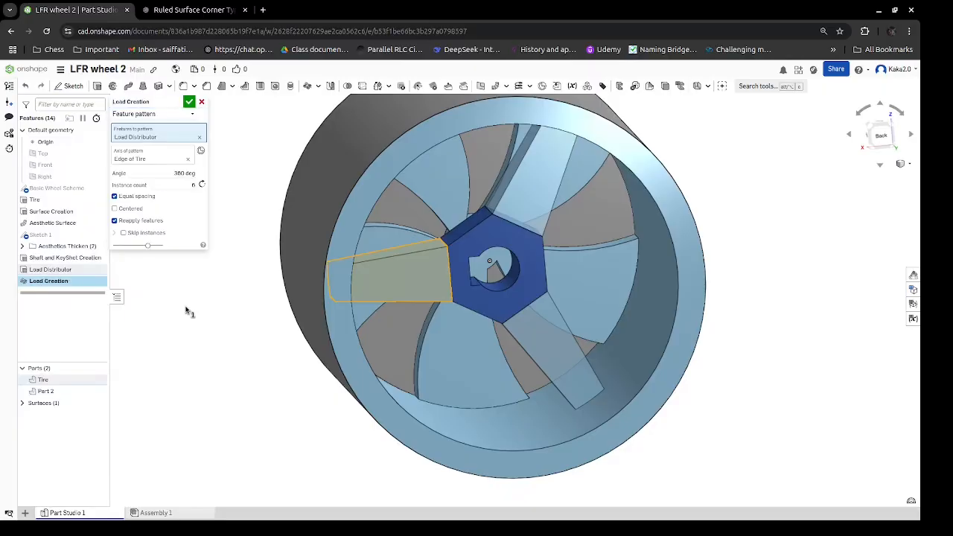
{"action": "left_click", "coordinate": [189, 101]}
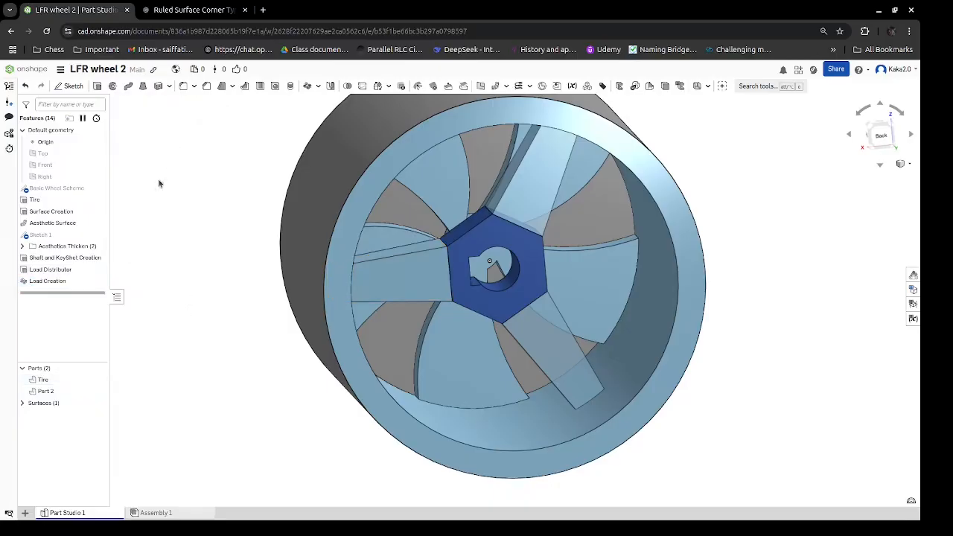
Change the Load Distributor extrusion to create a New body with Draft turned off, and accept it.
{"action": "double_click", "coordinate": [51, 269]}
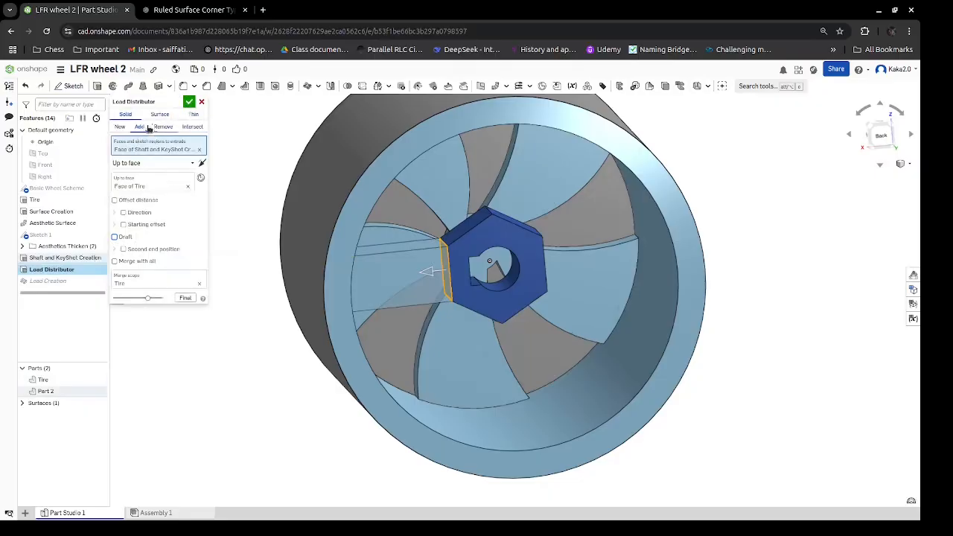
{"action": "left_click", "coordinate": [120, 128]}
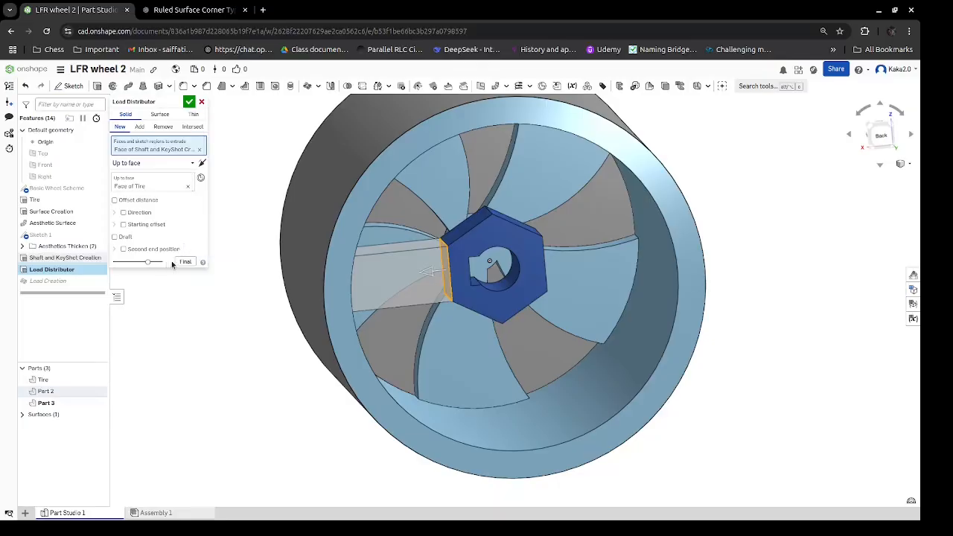
{"action": "left_click", "coordinate": [190, 103]}
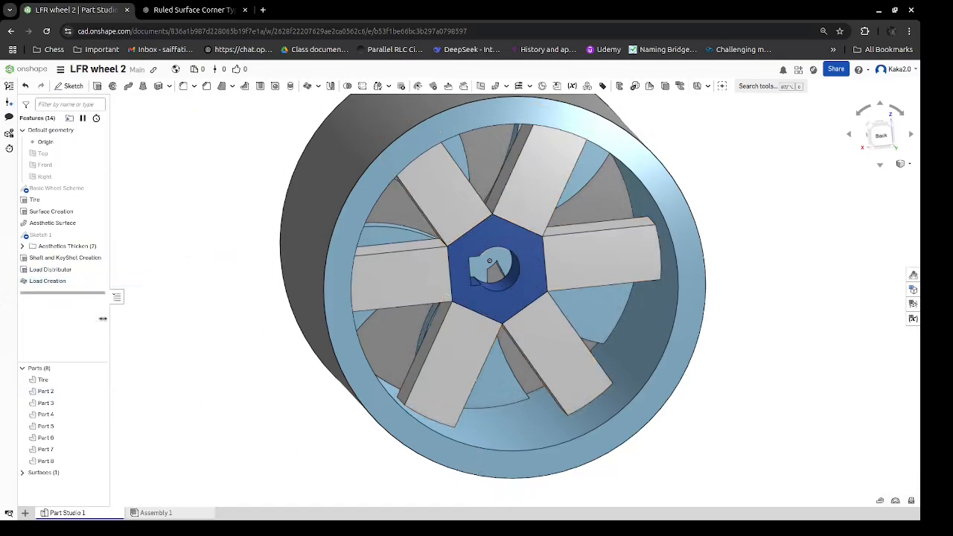
{"action": "right_click_drag", "start_coordinate": [754, 229], "coordinate": [771, 237]}
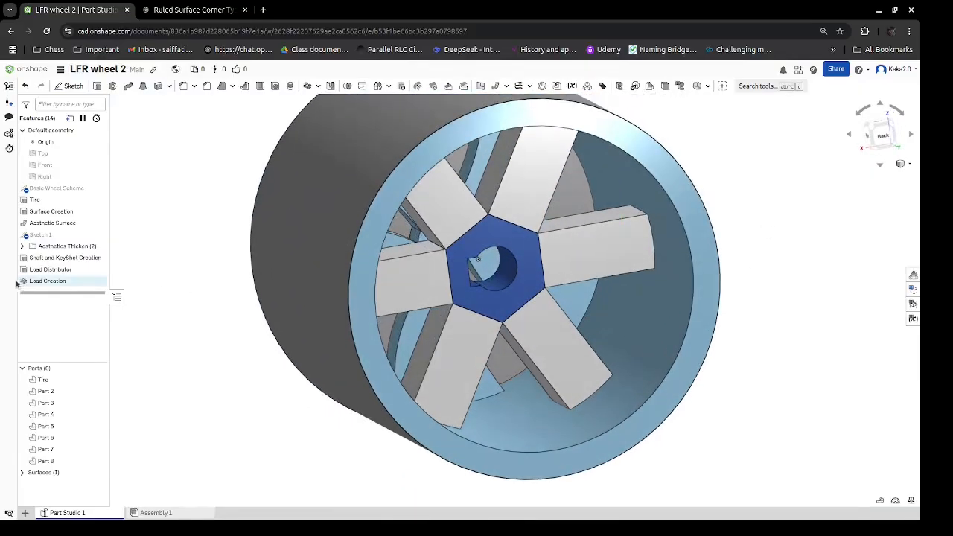
Turn the 5 degree Draft back on for the Load Distributor extrusion and accept it.
{"action": "double_click", "coordinate": [41, 270]}
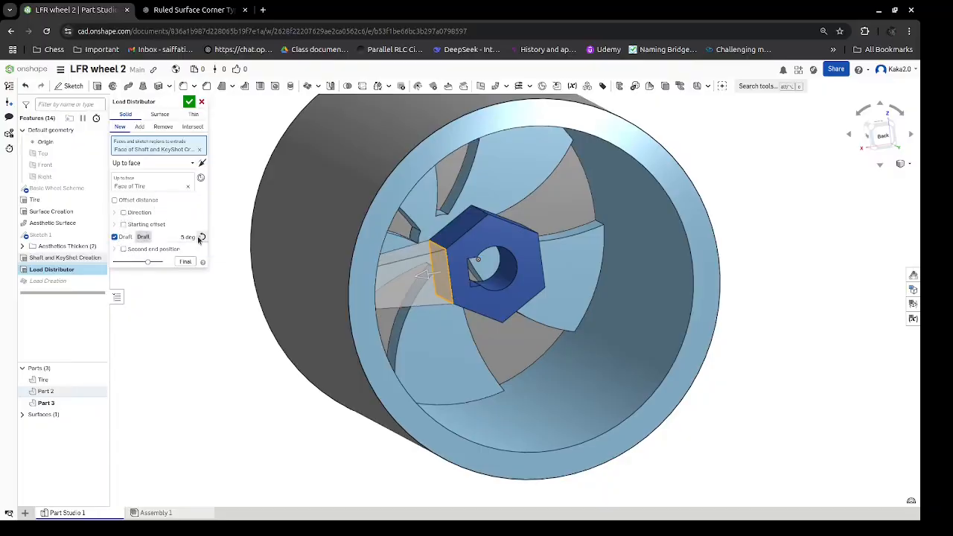
{"action": "left_click", "coordinate": [189, 101]}
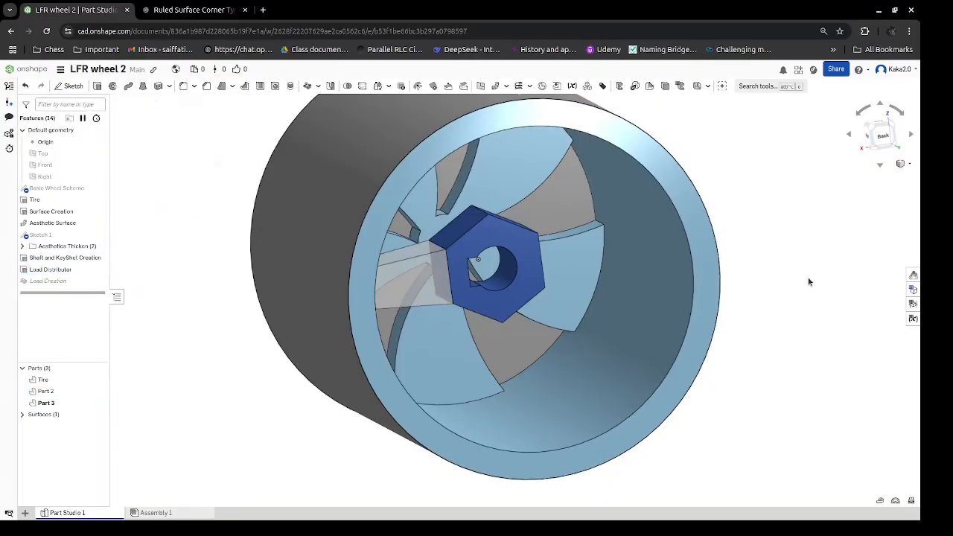
{"action": "right_click_drag", "start_coordinate": [808, 278], "coordinate": [844, 273]}
{"action": "right_click_drag", "start_coordinate": [740, 223], "coordinate": [810, 231]}
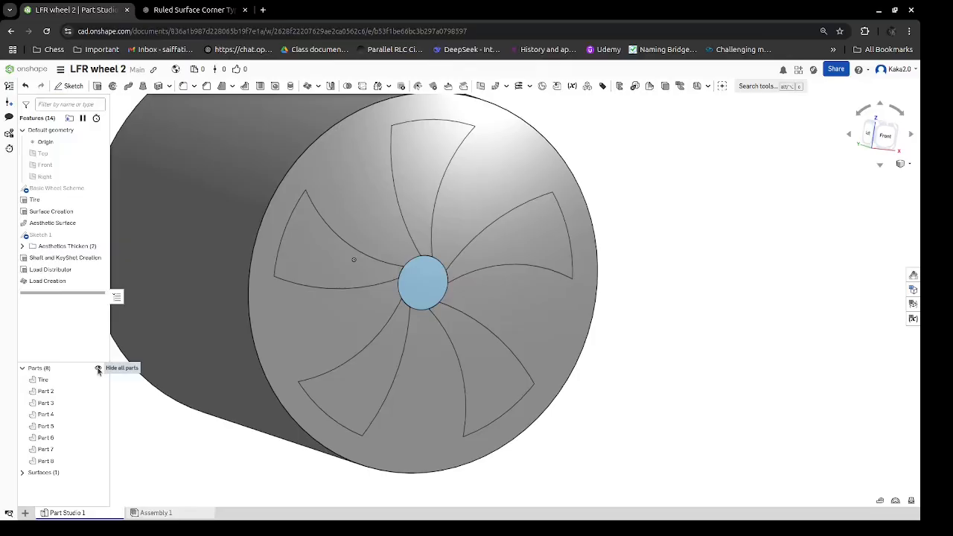
Hide all surfaces so that only the solid parts of the wheel are displayed.
{"action": "left_click", "coordinate": [98, 370]}
{"action": "left_click", "coordinate": [97, 370]}
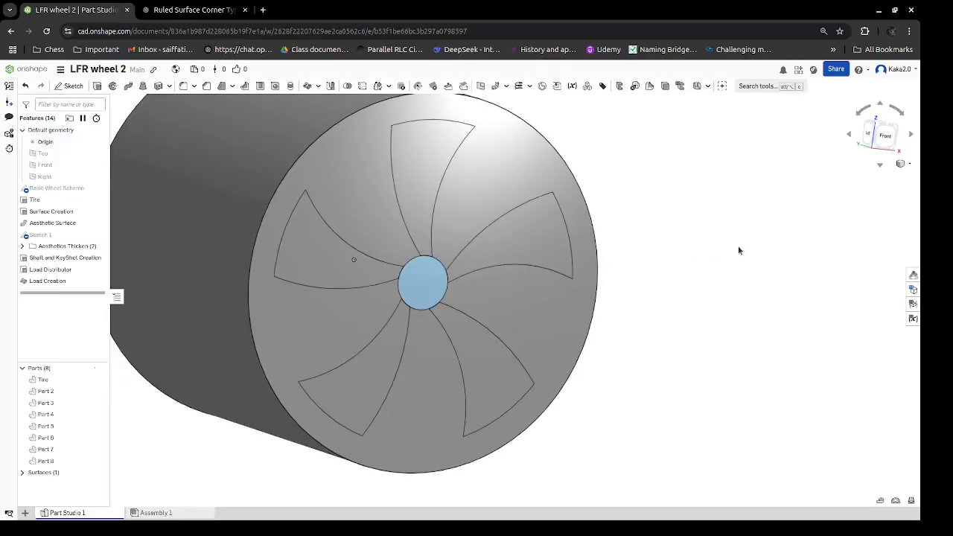
{"action": "right_click_drag", "start_coordinate": [738, 250], "coordinate": [758, 246]}
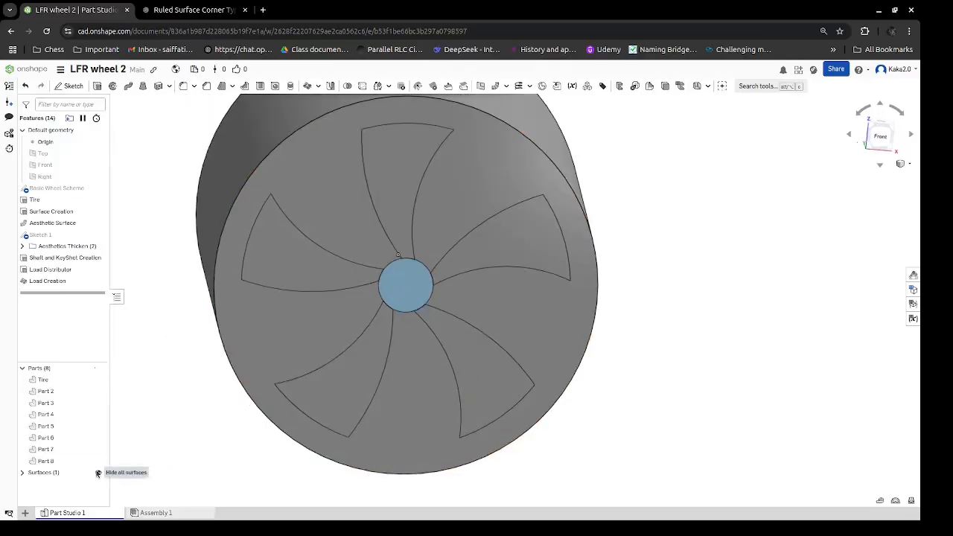
{"action": "right_click_drag", "start_coordinate": [124, 334], "coordinate": [284, 372]}
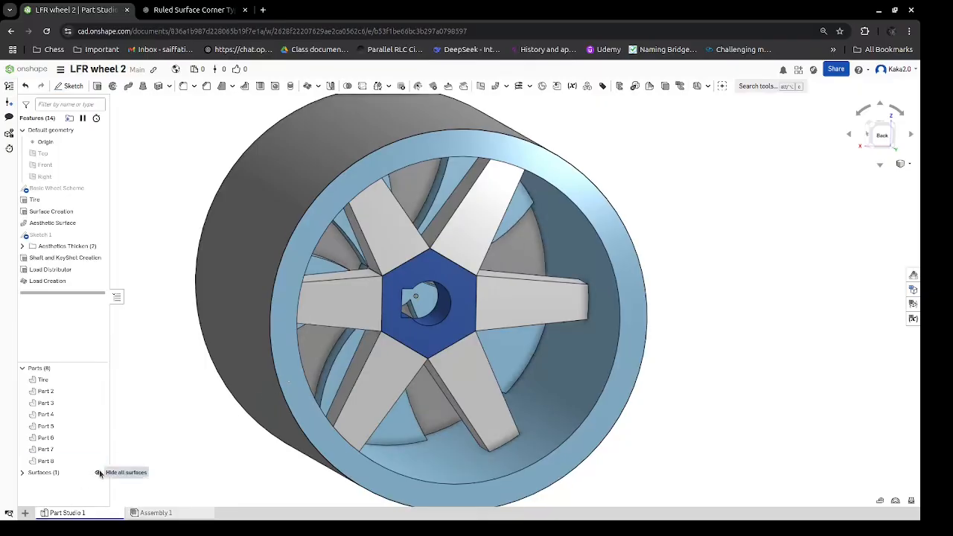
{"action": "left_click", "coordinate": [97, 472]}
{"action": "right_click_drag", "start_coordinate": [680, 346], "coordinate": [676, 386]}
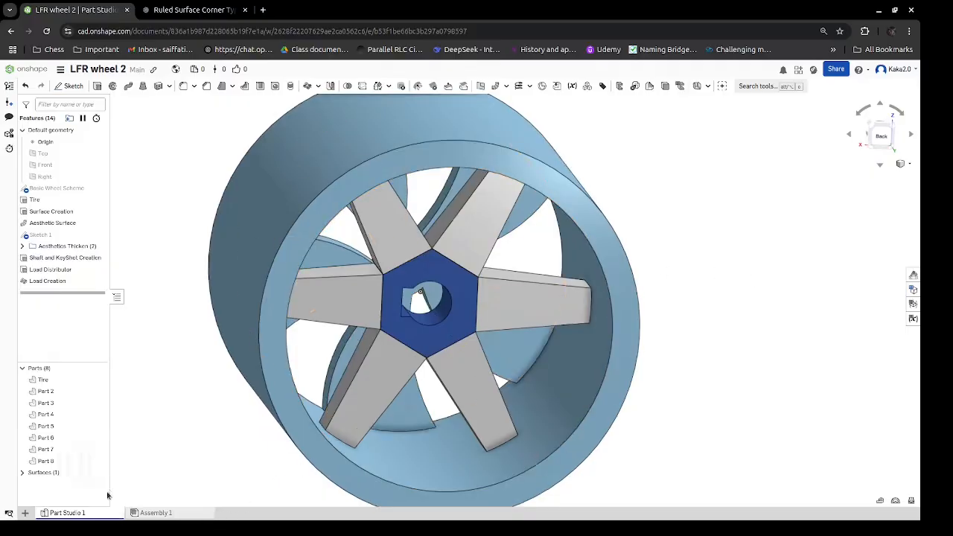
{"action": "left_click", "coordinate": [78, 461]}
{"action": "left_click", "coordinate": [73, 448]}
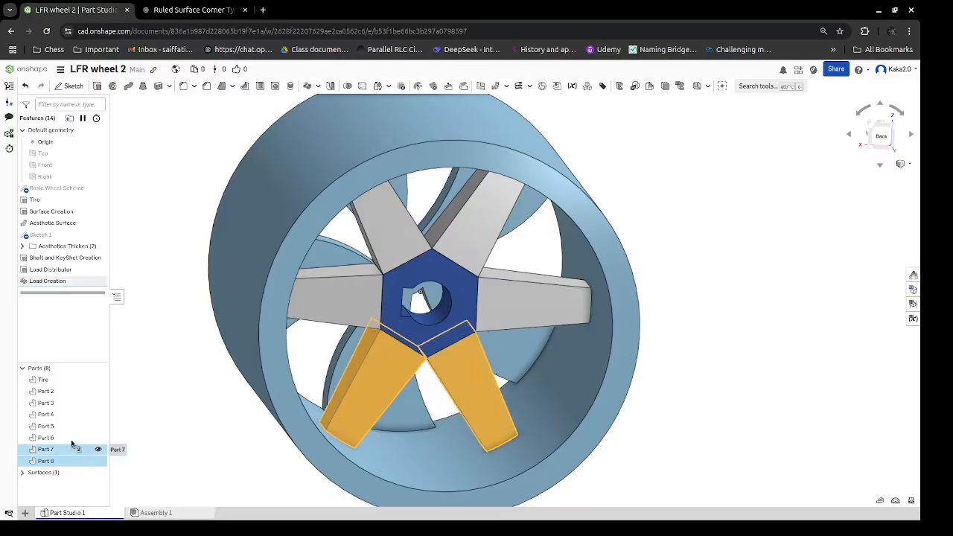
{"action": "left_click", "coordinate": [69, 438]}
{"action": "left_click", "coordinate": [66, 428]}
{"action": "left_click", "coordinate": [65, 414]}
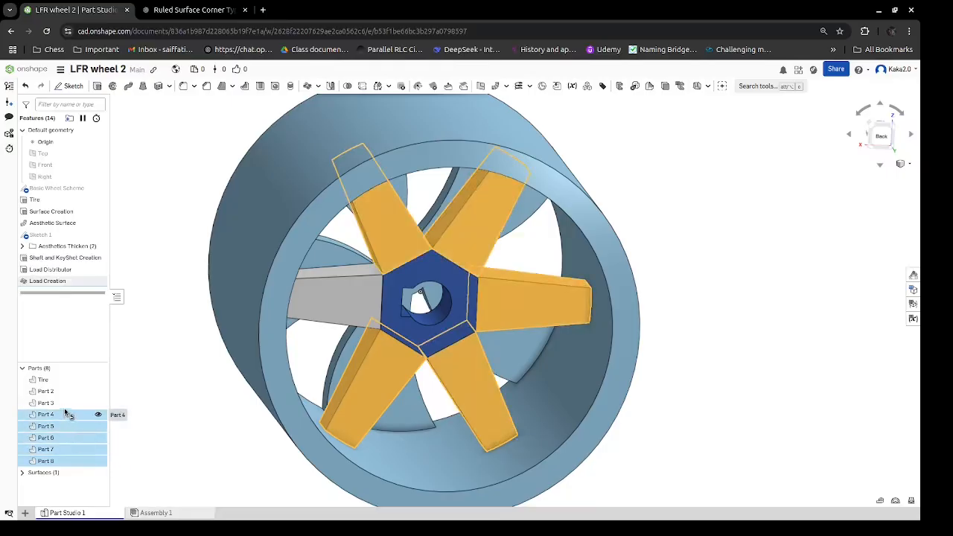
{"action": "left_click", "coordinate": [64, 403]}
{"action": "right_click", "coordinate": [62, 391]}
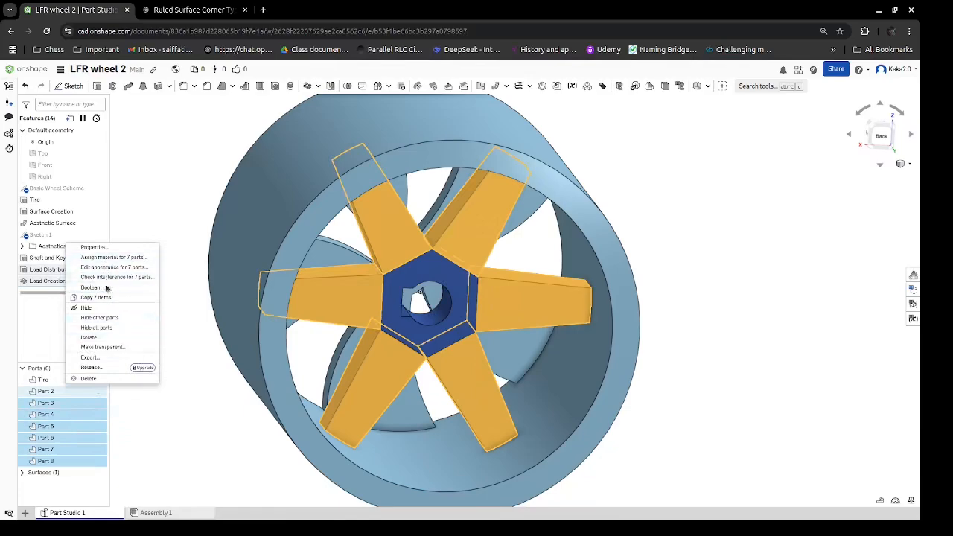
{"action": "left_click", "coordinate": [189, 362]}
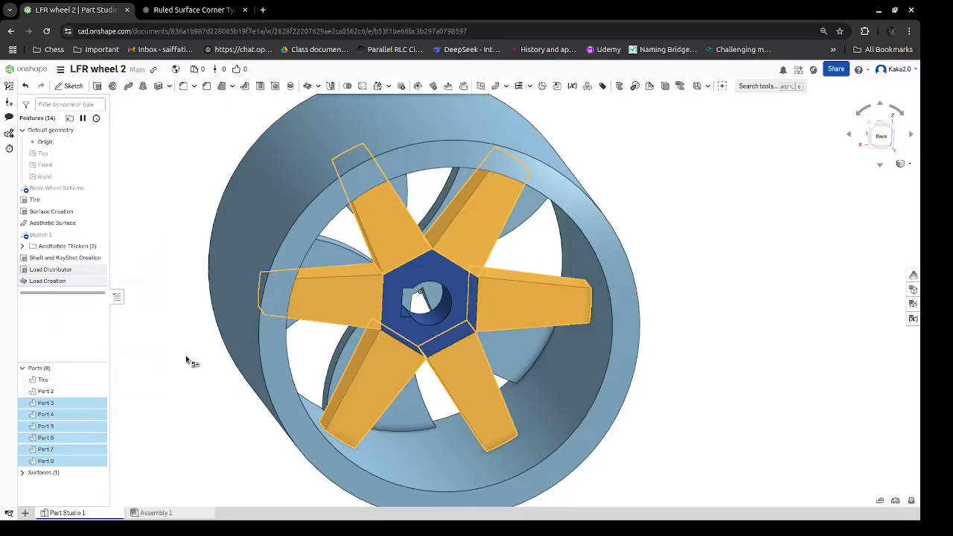
Rename the hexagonal hub part, Part 2, as Shaft and Keyshot.
{"action": "right_click", "coordinate": [102, 396]}
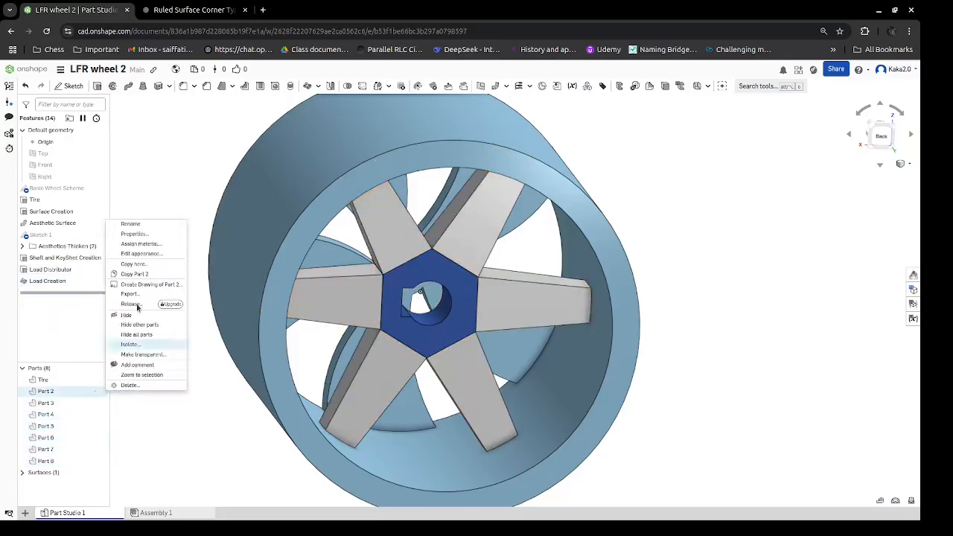
{"action": "left_click", "coordinate": [130, 224]}
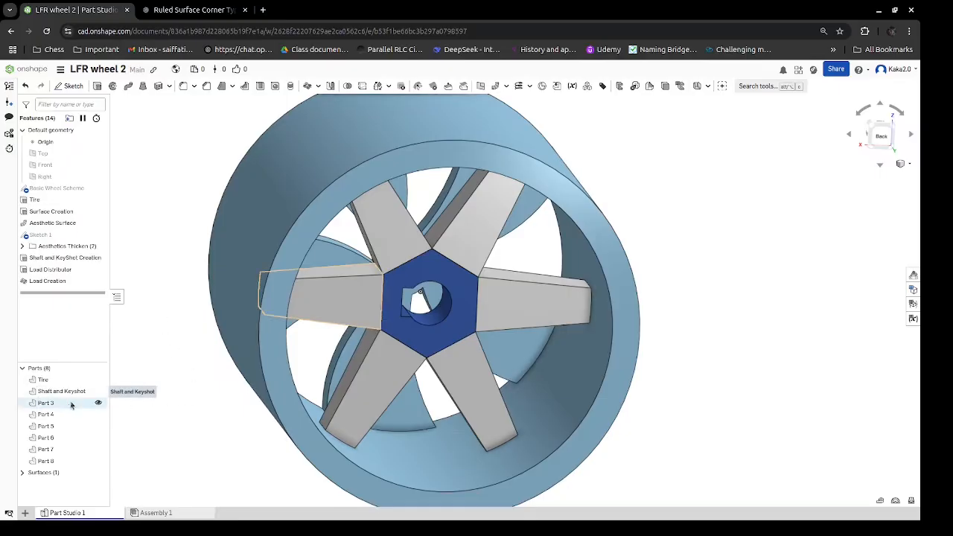
Create a Boolean union of Shaft and Keyshot with Parts 3 to 8, turn on Keep tools, and accept it.
{"action": "left_click", "coordinate": [62, 460]}
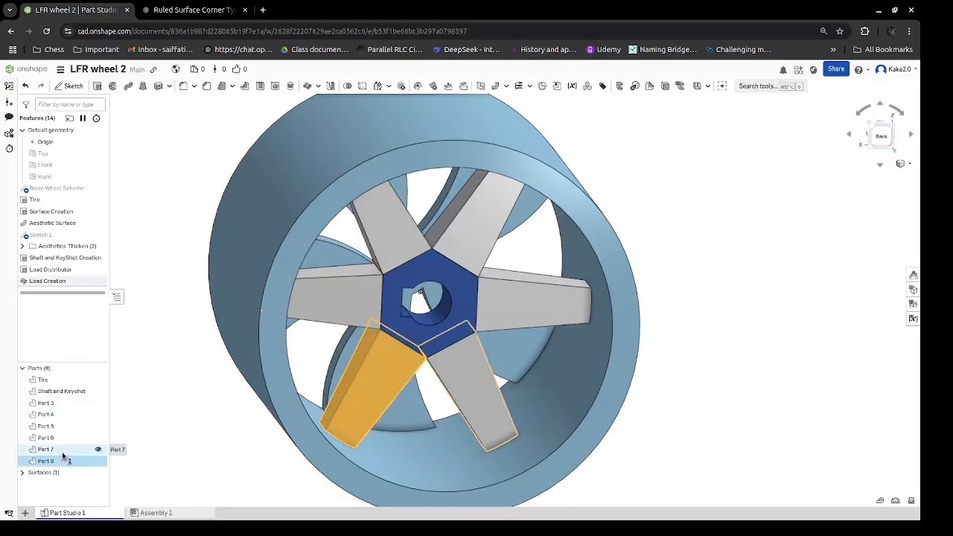
{"action": "left_click", "coordinate": [64, 449]}
{"action": "left_click", "coordinate": [64, 438]}
{"action": "left_click", "coordinate": [64, 426]}
{"action": "left_click", "coordinate": [64, 414]}
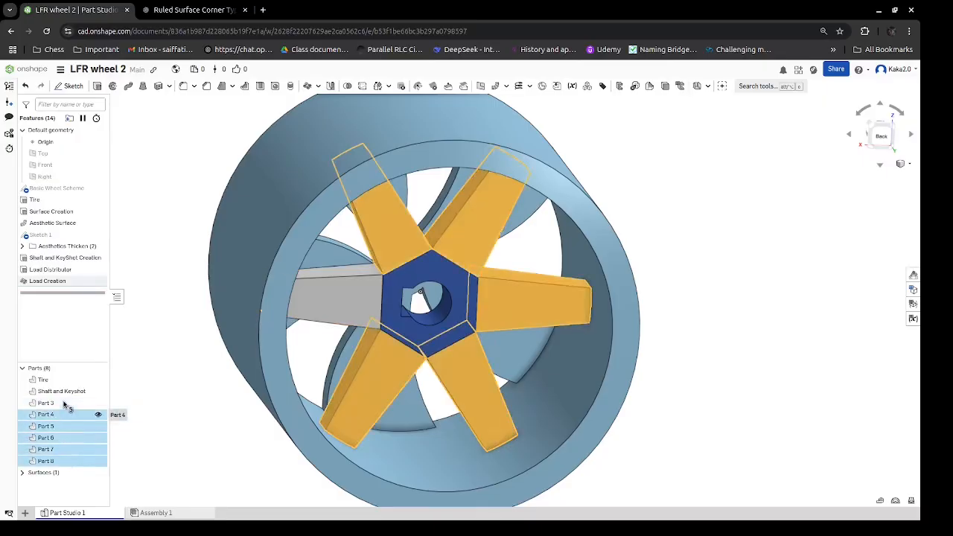
{"action": "left_click", "coordinate": [66, 403]}
{"action": "right_click", "coordinate": [72, 393]}
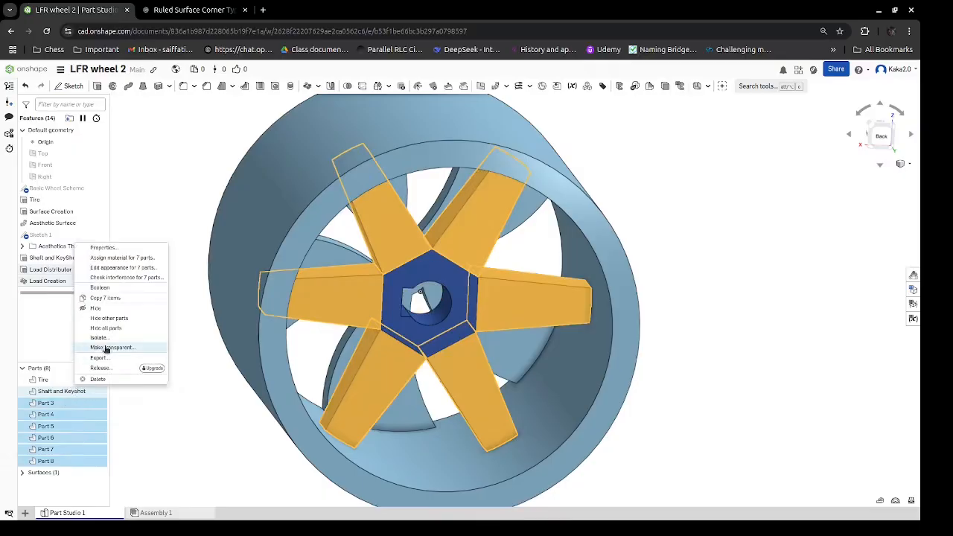
{"action": "left_click", "coordinate": [103, 287]}
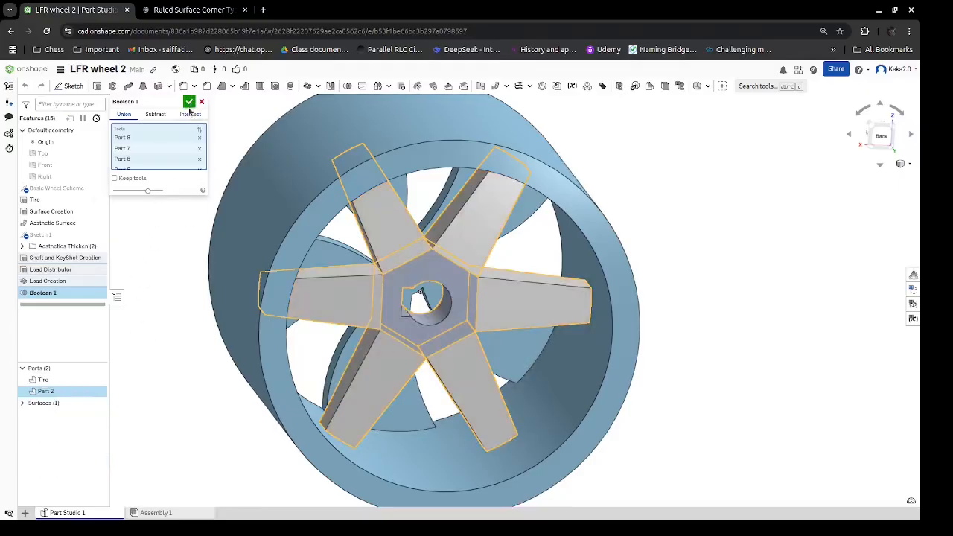
{"action": "left_click", "coordinate": [147, 181]}
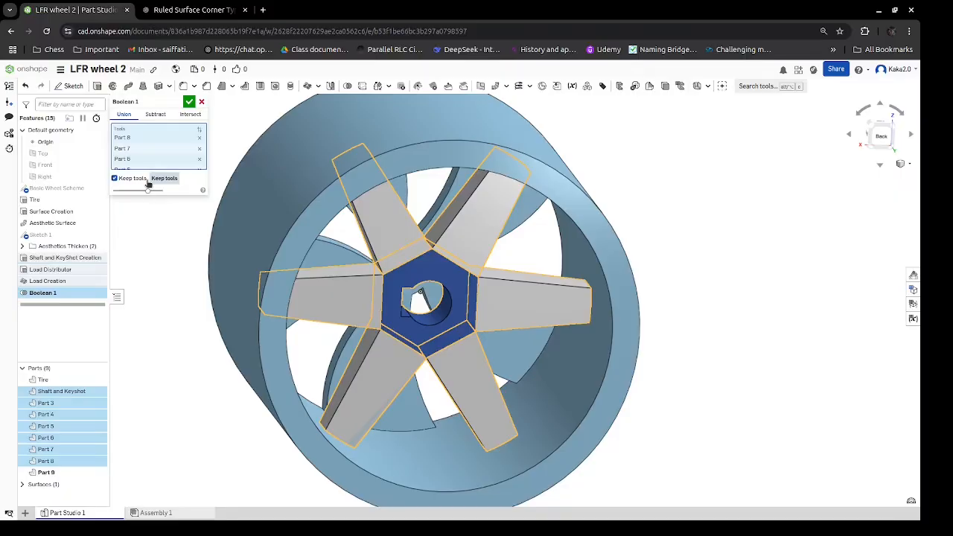
{"action": "left_click", "coordinate": [189, 101]}
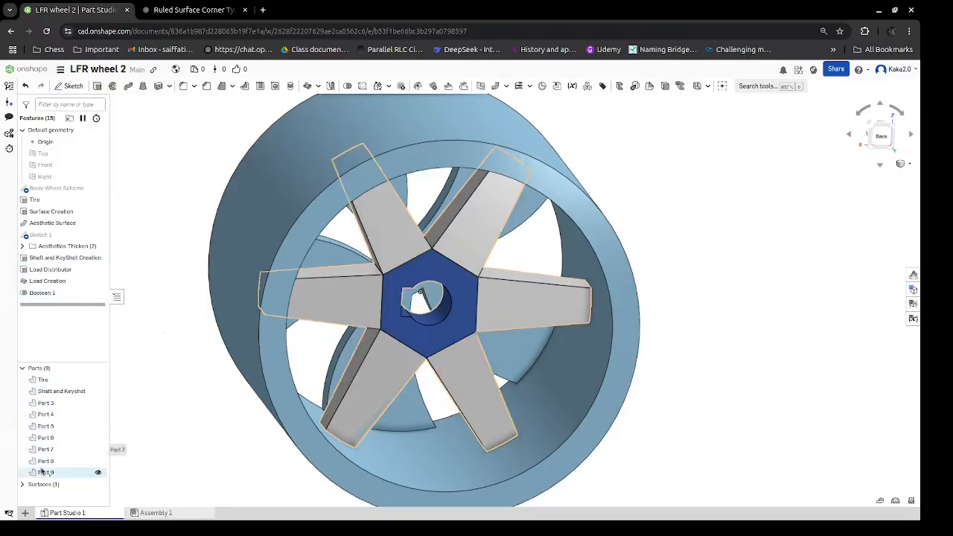
Rename the Boolean feature as Shaft Boolean.
{"action": "right_click", "coordinate": [61, 294]}
{"action": "left_click", "coordinate": [84, 303]}
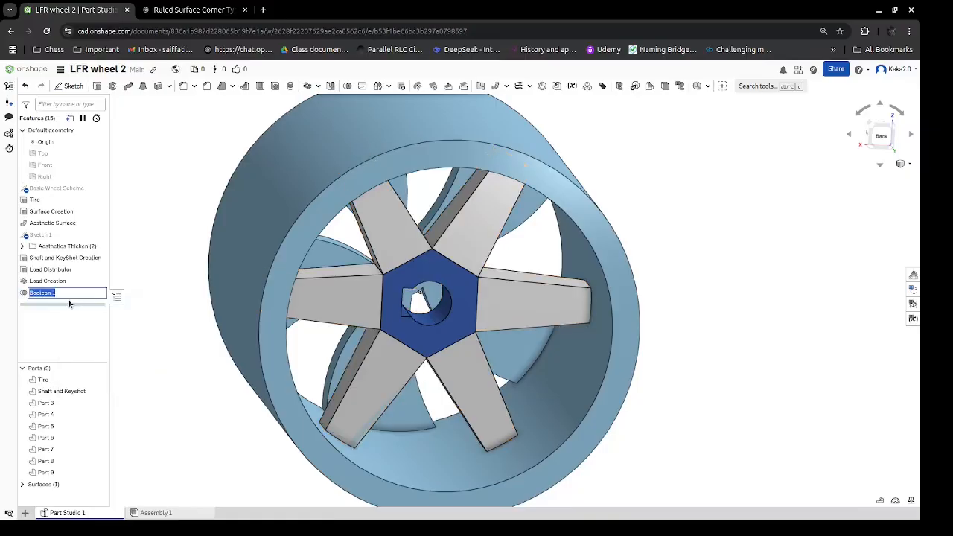
{"action": "type", "text": "Shaft"}
{"action": "key", "text": "Return"}
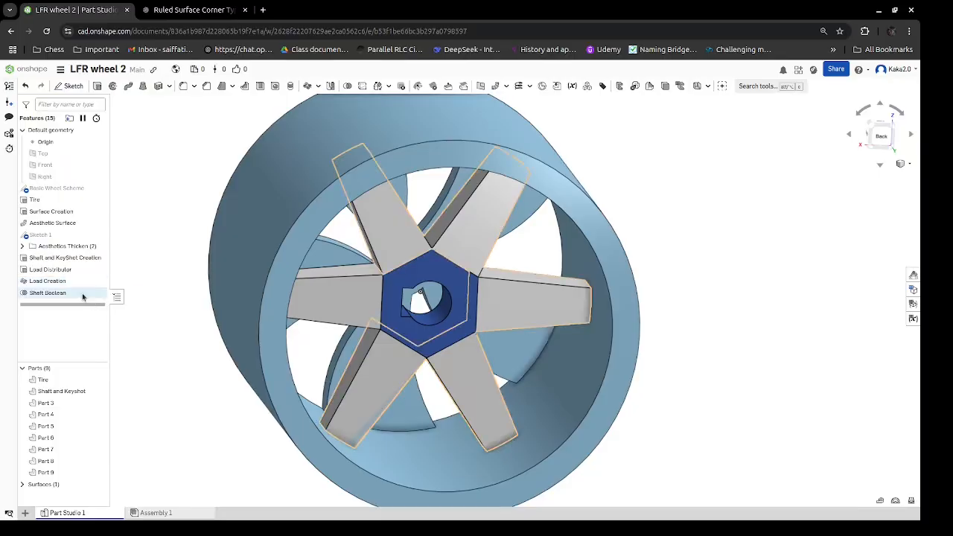
Turn off Keep tools in the Shaft Boolean union and accept it.
{"action": "double_click", "coordinate": [82, 293]}
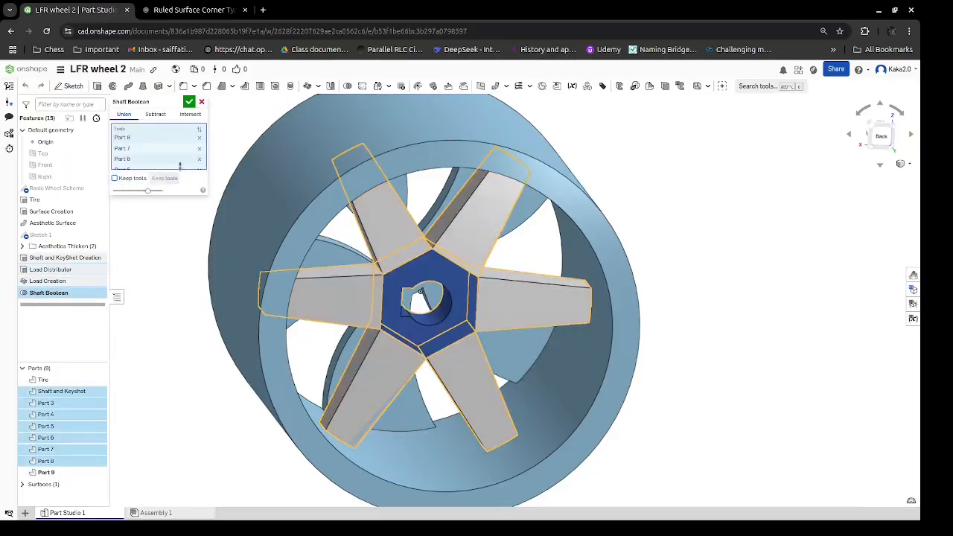
{"action": "left_click", "coordinate": [189, 102]}
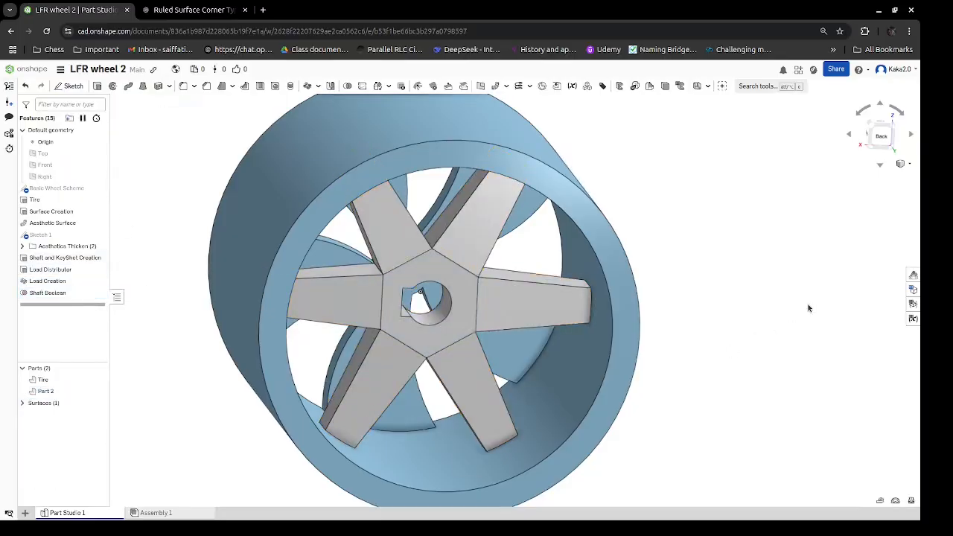
{"action": "mouse_move", "coordinate": [808, 309]}
{"action": "right_mouse_down"}
{"action": "mouse_move", "coordinate": [766, 290]}
{"action": "mouse_move", "coordinate": [808, 294]}
{"action": "mouse_move", "coordinate": [830, 326]}
{"action": "mouse_move", "coordinate": [812, 303]}
{"action": "mouse_move", "coordinate": [779, 300]}
{"action": "mouse_move", "coordinate": [814, 291]}
{"action": "mouse_move", "coordinate": [847, 314]}
{"action": "mouse_move", "coordinate": [807, 325]}
{"action": "mouse_move", "coordinate": [783, 312]}
{"action": "mouse_move", "coordinate": [788, 296]}
{"action": "mouse_move", "coordinate": [827, 289]}
{"action": "mouse_move", "coordinate": [813, 299]}
{"action": "right_mouse_up"}
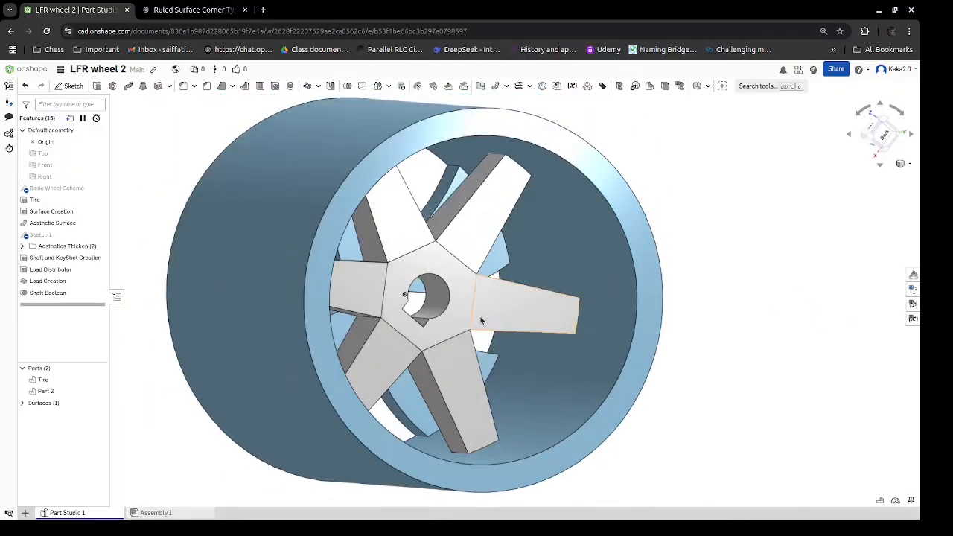
Try changing the Load Distributor extrusion from New to Add with the Tire as merge scope.
{"action": "double_click", "coordinate": [51, 270]}
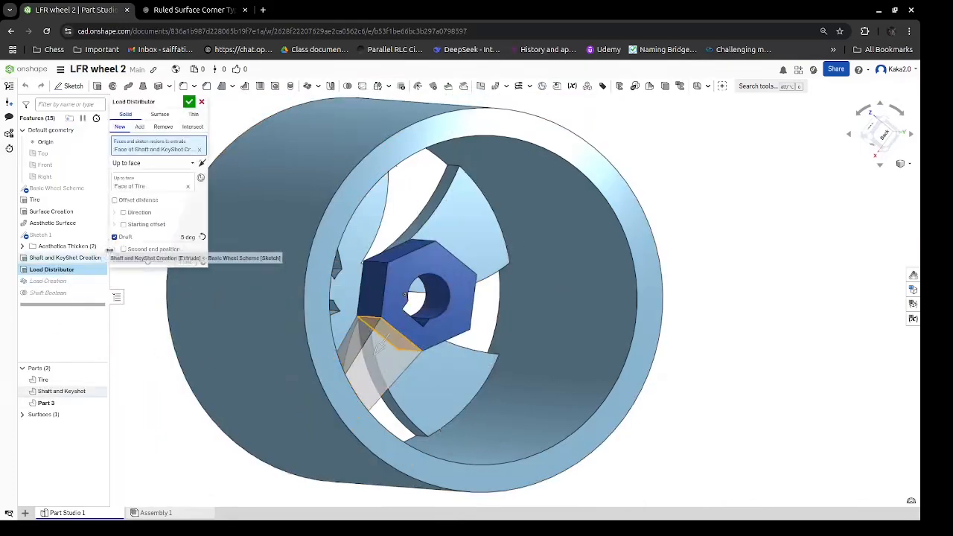
{"action": "left_click", "coordinate": [139, 127]}
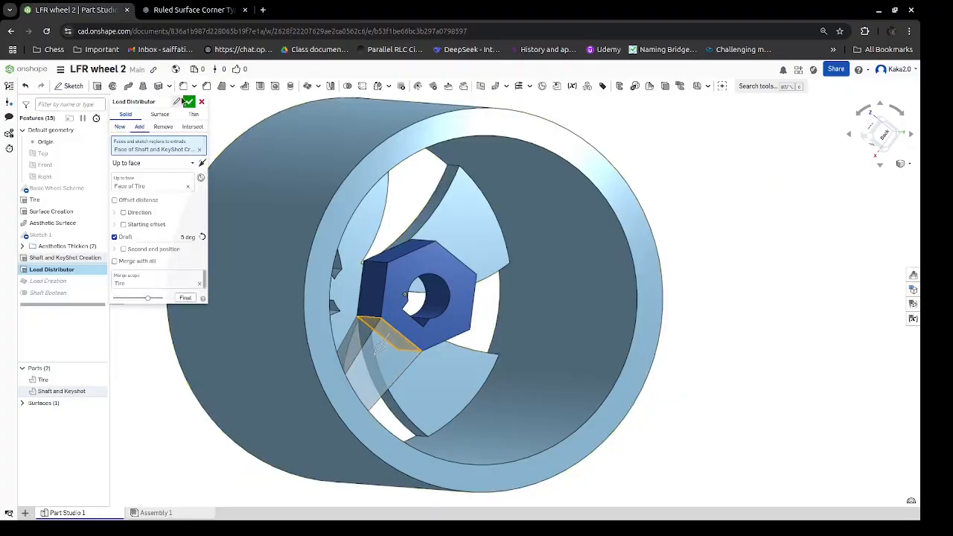
{"action": "left_click", "coordinate": [189, 101]}
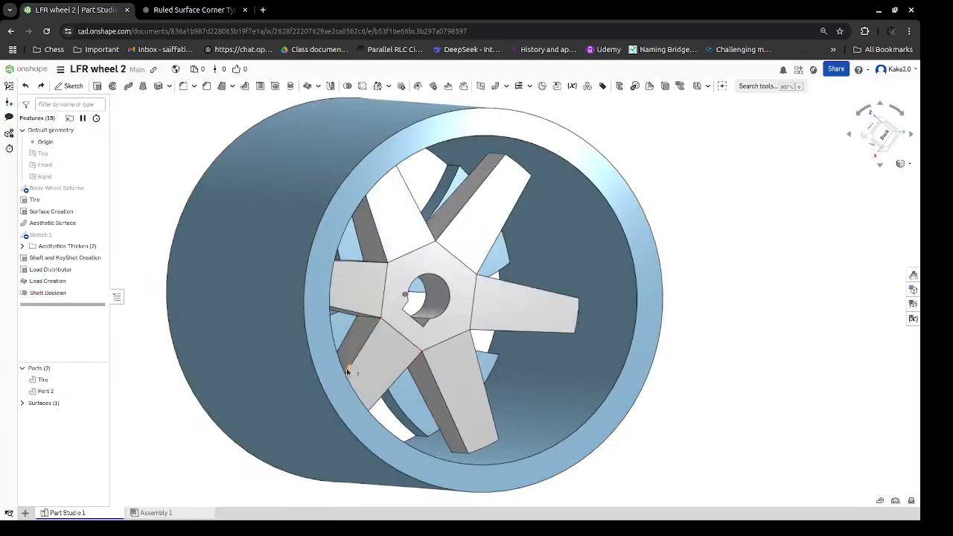
Examine the joined hub, its keyed bore and the six arms inside the tire from several angles.
{"action": "right_click_drag", "start_coordinate": [689, 237], "coordinate": [685, 260]}
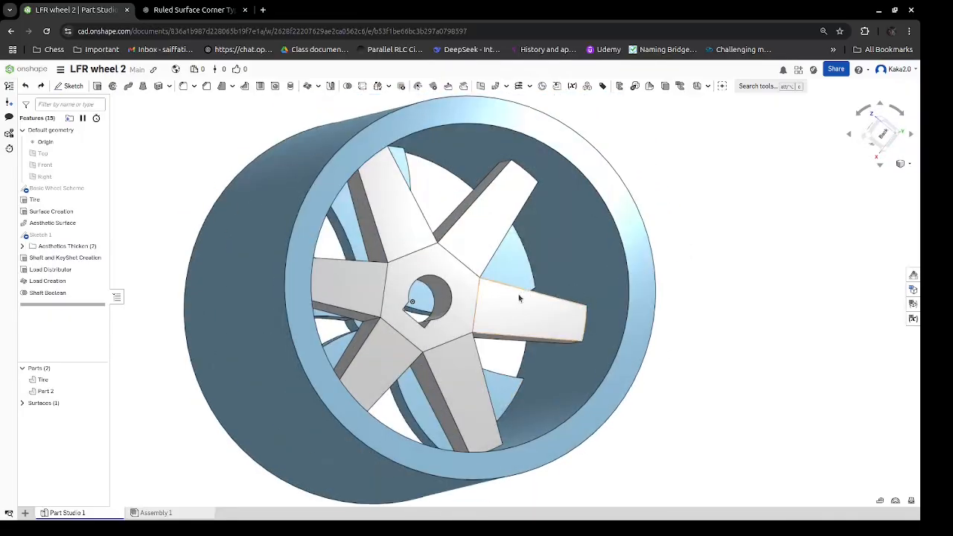
{"action": "mouse_move", "coordinate": [695, 198]}
{"action": "right_mouse_down"}
{"action": "mouse_move", "coordinate": [689, 221]}
{"action": "mouse_move", "coordinate": [709, 212]}
{"action": "mouse_move", "coordinate": [681, 202]}
{"action": "mouse_move", "coordinate": [685, 239]}
{"action": "mouse_move", "coordinate": [695, 214]}
{"action": "mouse_move", "coordinate": [687, 196]}
{"action": "mouse_move", "coordinate": [702, 191]}
{"action": "mouse_move", "coordinate": [711, 206]}
{"action": "mouse_move", "coordinate": [695, 212]}
{"action": "right_mouse_up"}
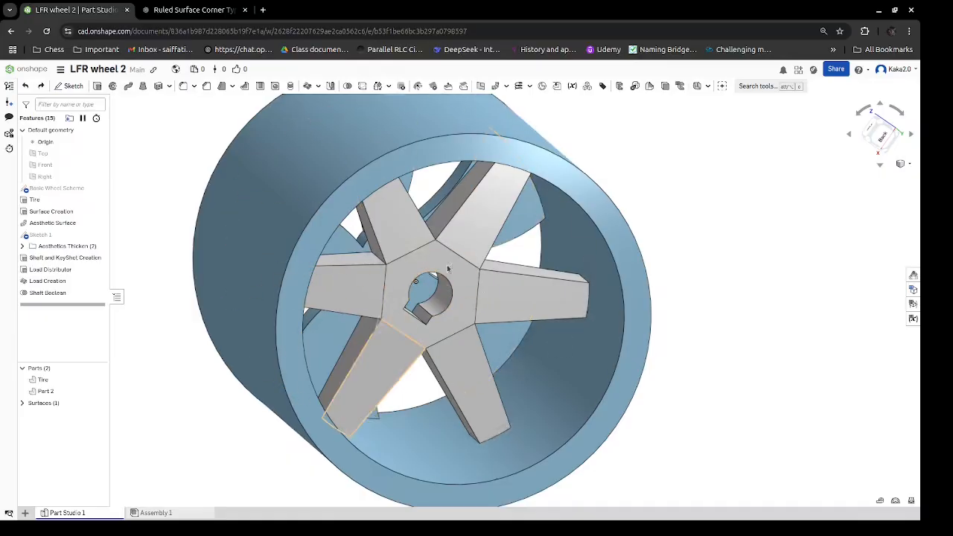
{"action": "right_click_drag", "start_coordinate": [769, 191], "coordinate": [780, 199]}
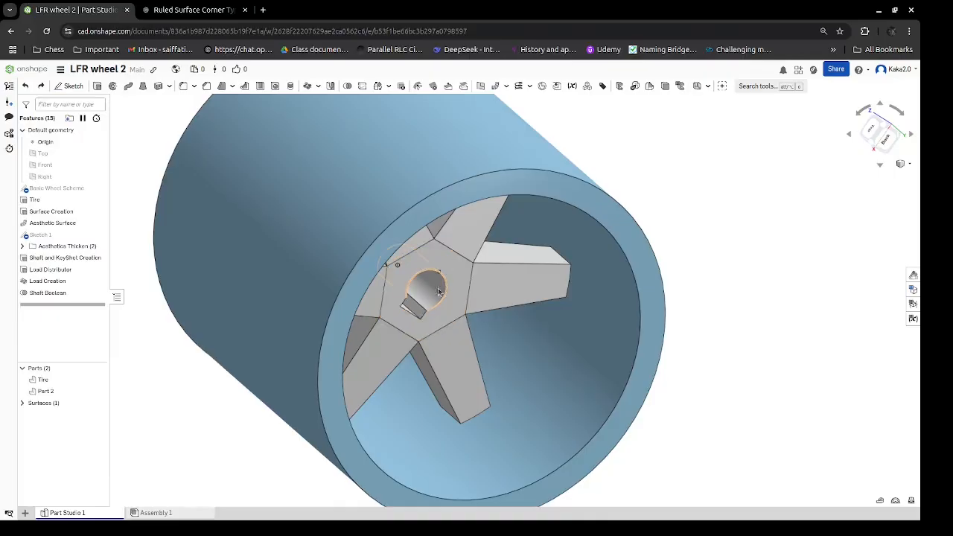
{"action": "left_click_drag", "start_coordinate": [867, 153], "coordinate": [851, 140]}
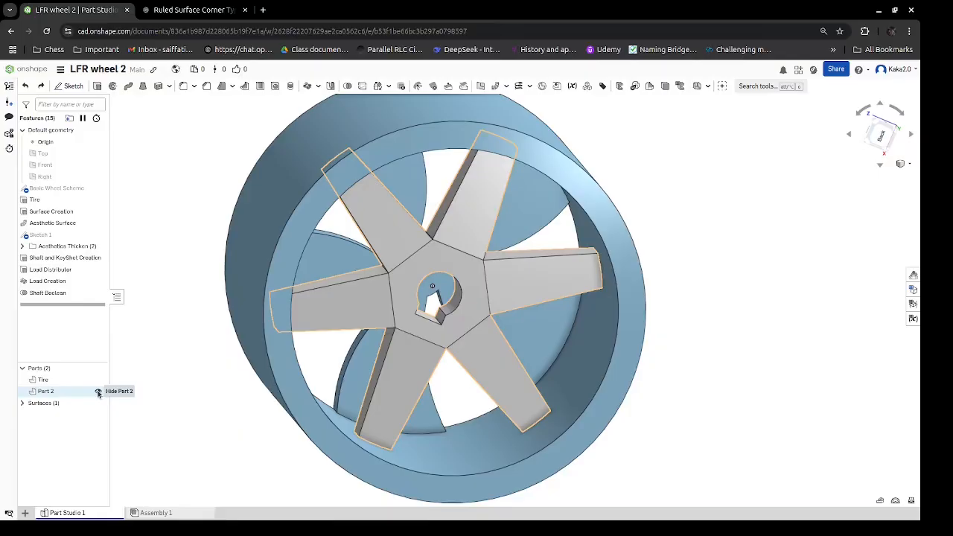
Inspect the Basic Wheel Scheme sketch with both parts hidden, and restore the parts with the sketch hidden.
{"action": "left_click", "coordinate": [96, 393]}
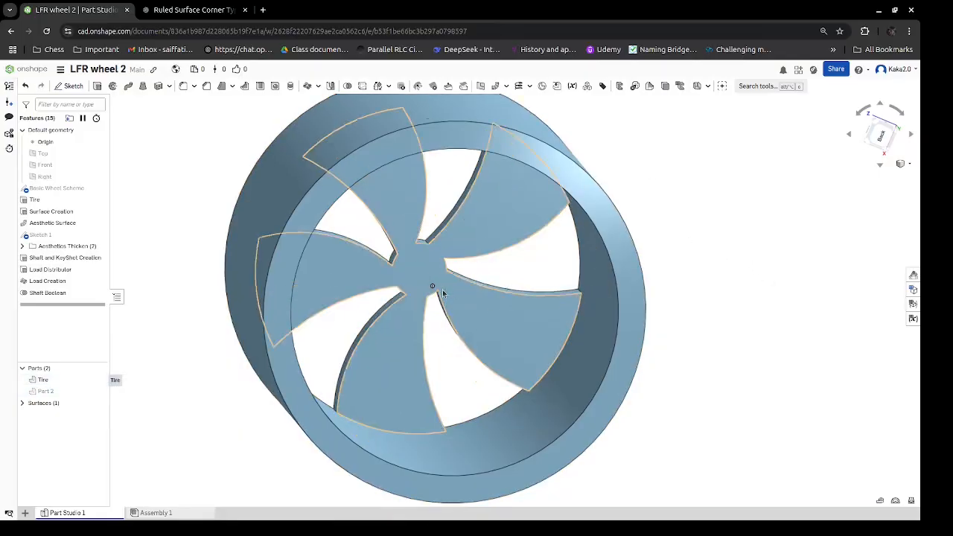
{"action": "left_click", "coordinate": [96, 189]}
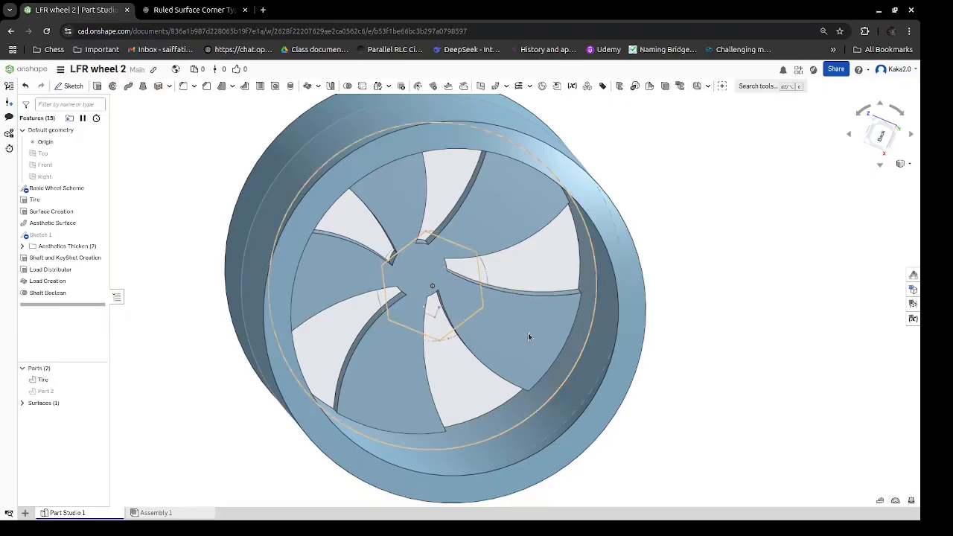
{"action": "left_click", "coordinate": [100, 380]}
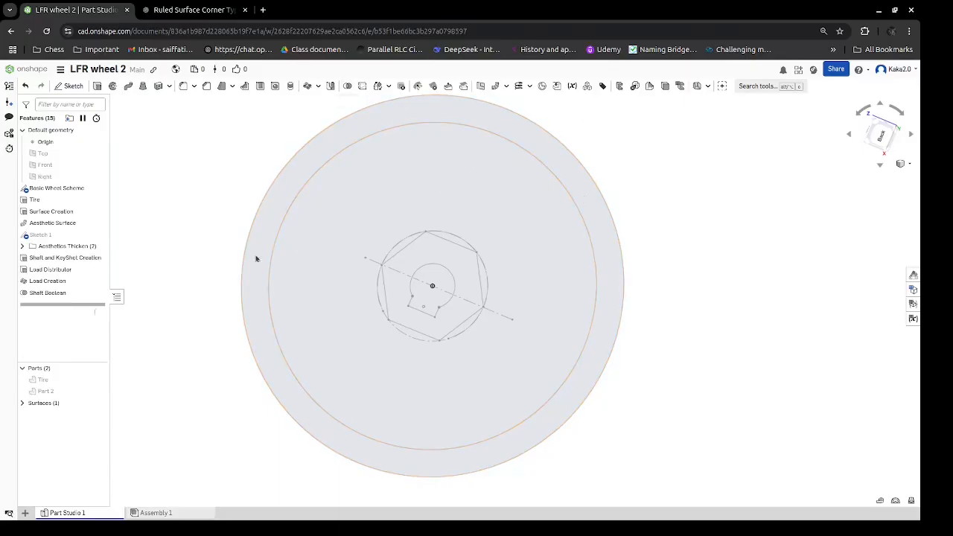
{"action": "left_click", "coordinate": [98, 367]}
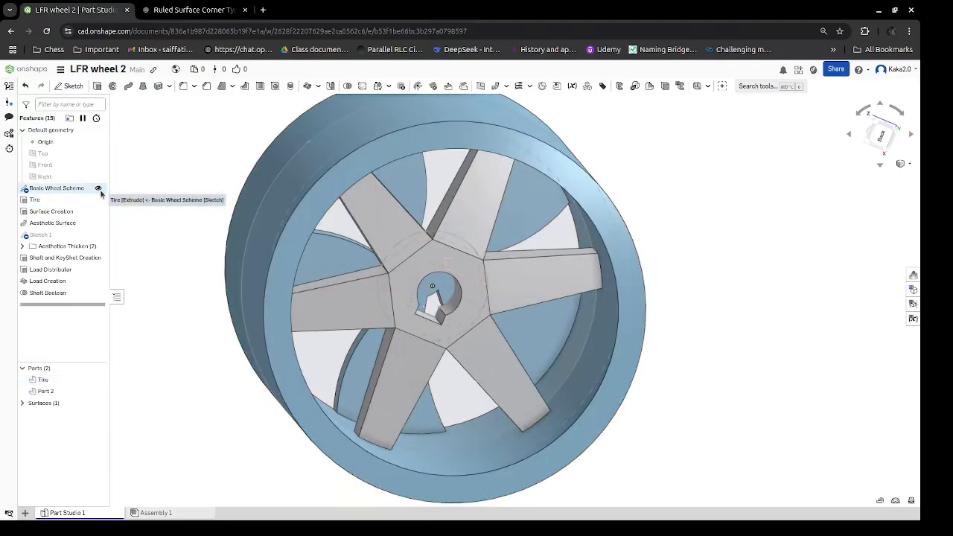
{"action": "left_click", "coordinate": [99, 189]}
Examine the wheel from the spoke side and the hub side, comparing it with the surfaces shown and hidden.
{"action": "mouse_move", "coordinate": [748, 316]}
{"action": "right_mouse_down"}
{"action": "mouse_move", "coordinate": [760, 306]}
{"action": "mouse_move", "coordinate": [764, 321]}
{"action": "mouse_move", "coordinate": [702, 330]}
{"action": "mouse_move", "coordinate": [732, 286]}
{"action": "mouse_move", "coordinate": [755, 340]}
{"action": "mouse_move", "coordinate": [755, 299]}
{"action": "mouse_move", "coordinate": [885, 288]}
{"action": "mouse_move", "coordinate": [853, 300]}
{"action": "mouse_move", "coordinate": [874, 308]}
{"action": "mouse_move", "coordinate": [856, 321]}
{"action": "mouse_move", "coordinate": [862, 313]}
{"action": "right_mouse_up"}
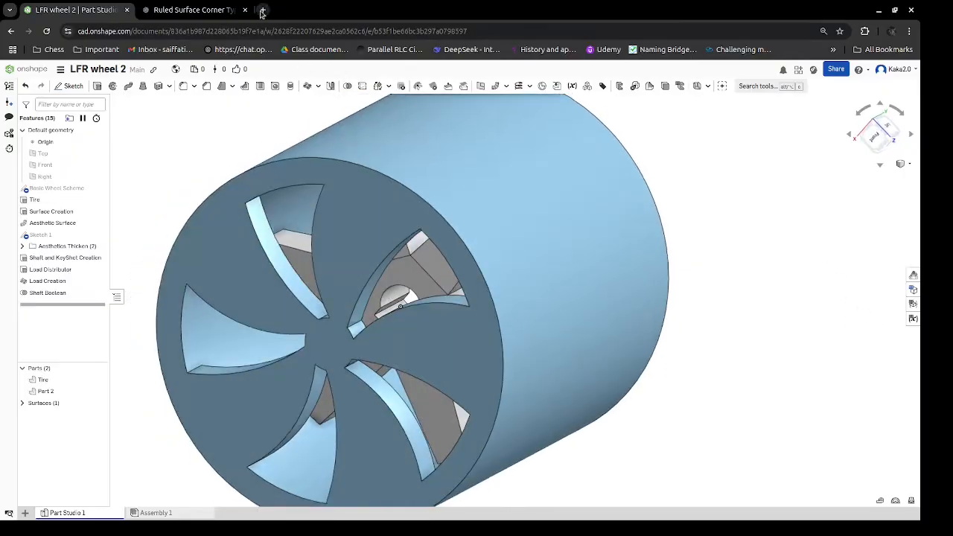
{"action": "right_click_drag", "start_coordinate": [794, 243], "coordinate": [725, 241]}
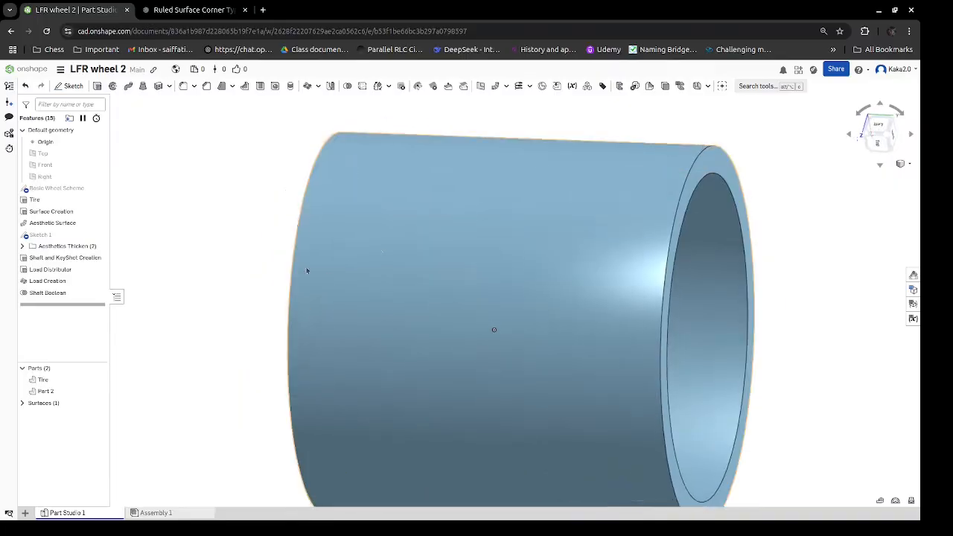
{"action": "left_click", "coordinate": [98, 404]}
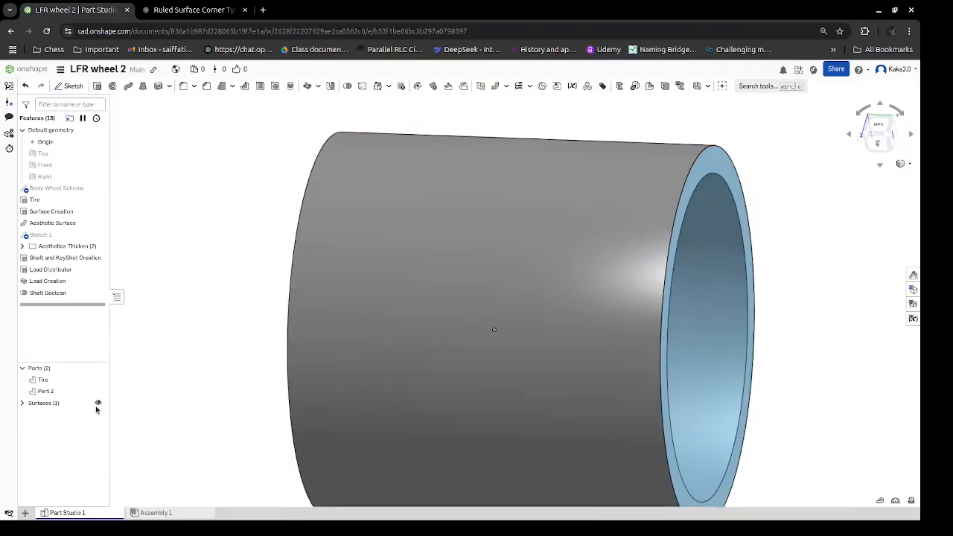
{"action": "right_click_drag", "start_coordinate": [195, 375], "coordinate": [274, 380]}
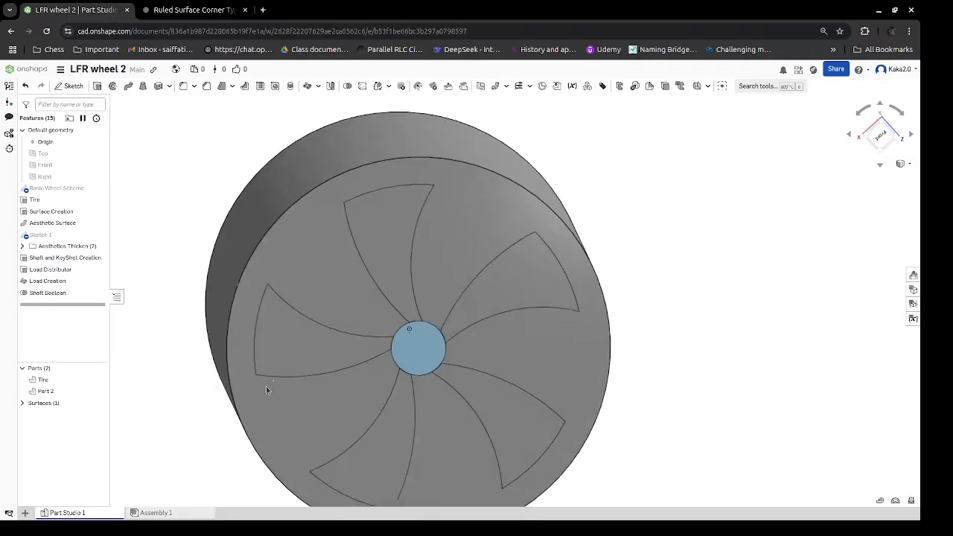
{"action": "left_click", "coordinate": [96, 403]}
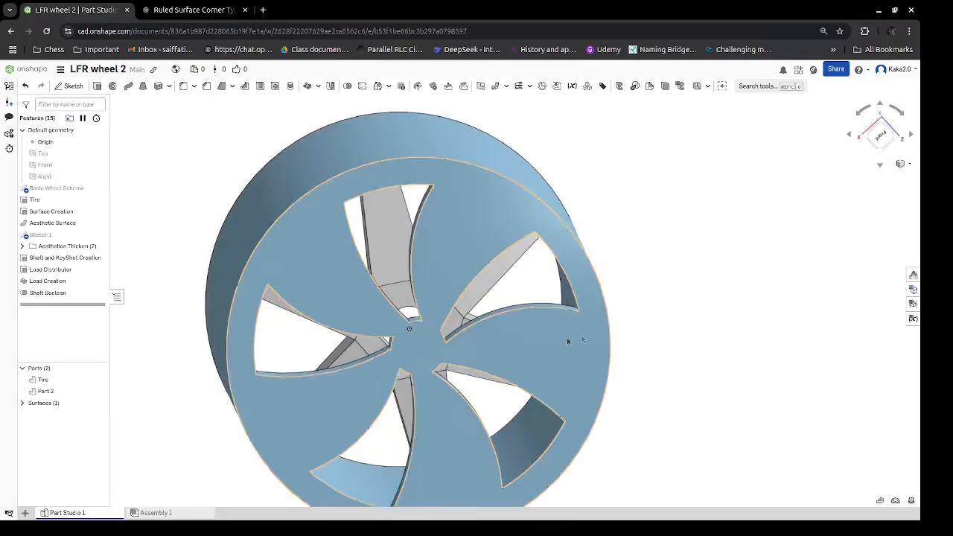
{"action": "right_click_drag", "start_coordinate": [696, 323], "coordinate": [851, 311]}
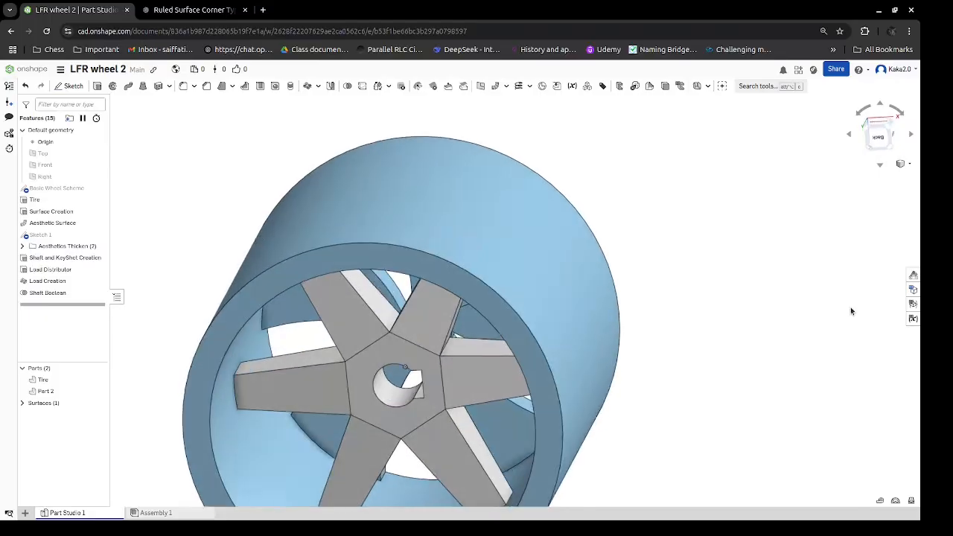
{"action": "right_click_drag", "start_coordinate": [851, 312], "coordinate": [851, 313]}
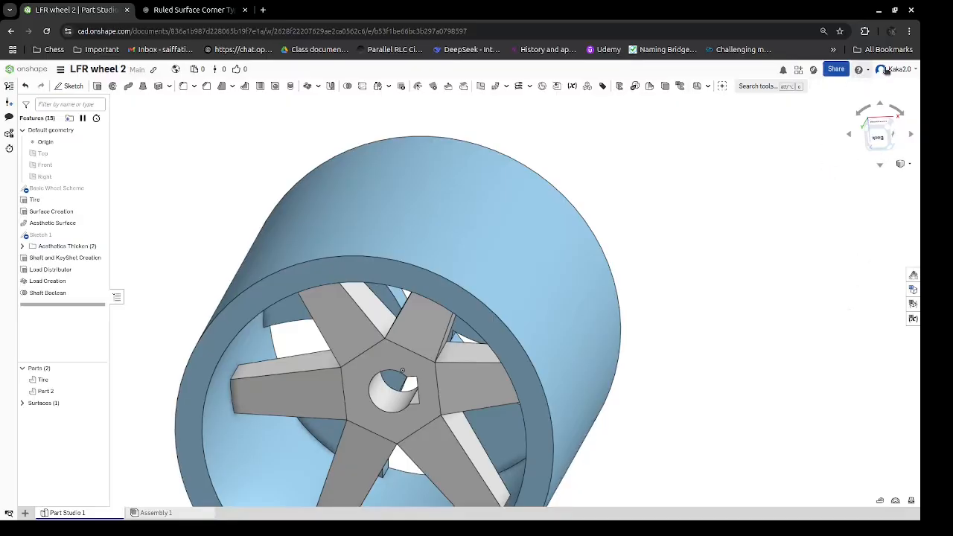
{"action": "left_click", "coordinate": [292, 31]}
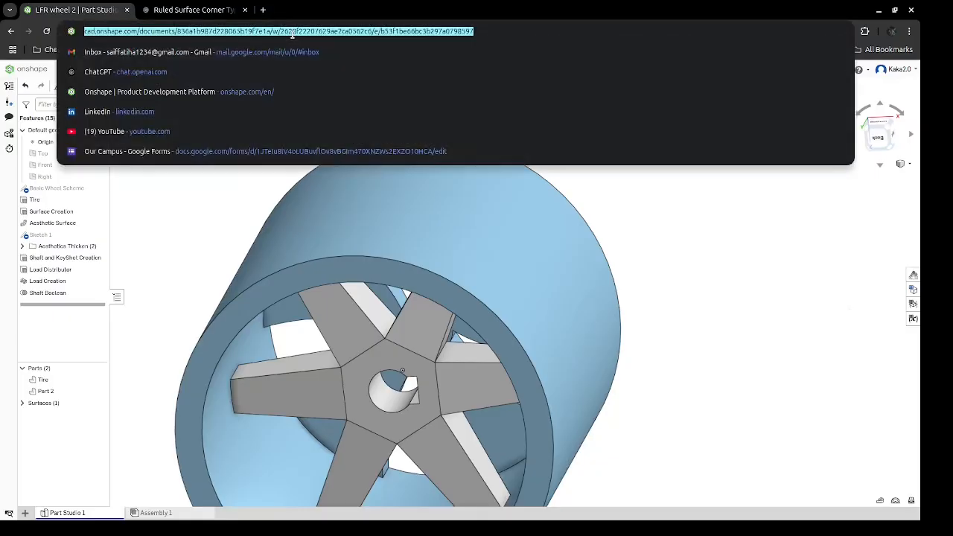
{"action": "key", "text": "BackSpace"}
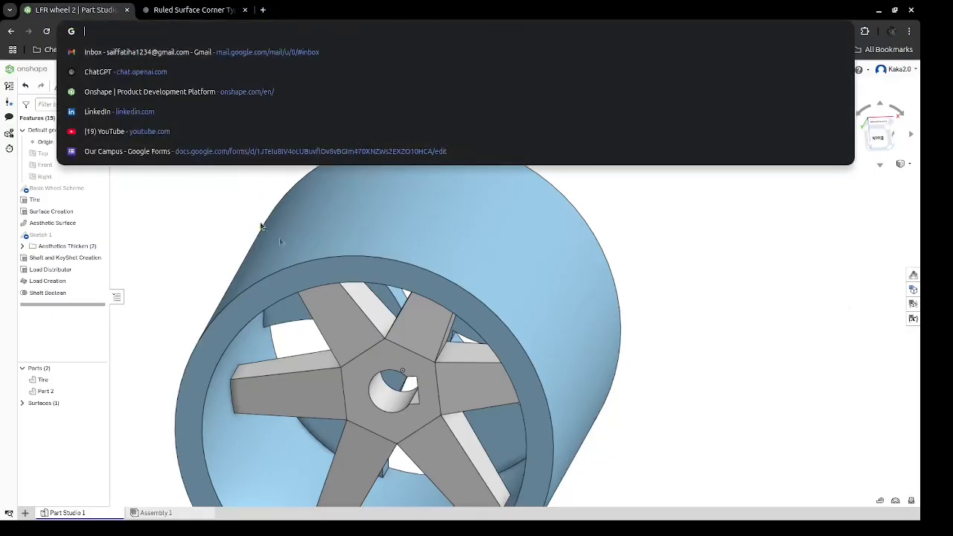
{"action": "left_click", "coordinate": [708, 208]}
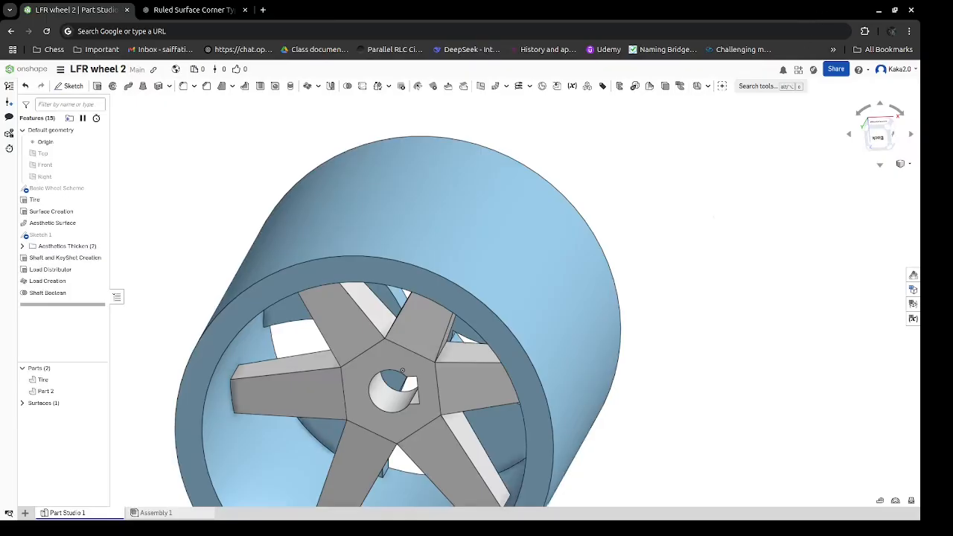